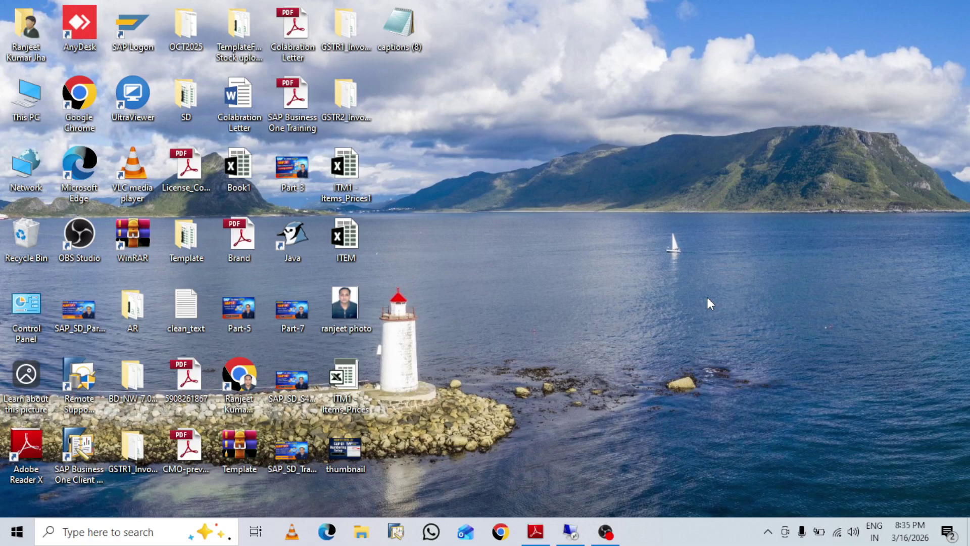
Switch to the remote SAP session, run transaction spro and display the SAP Reference IMG
{"action": "left_click", "coordinate": [571, 531]}
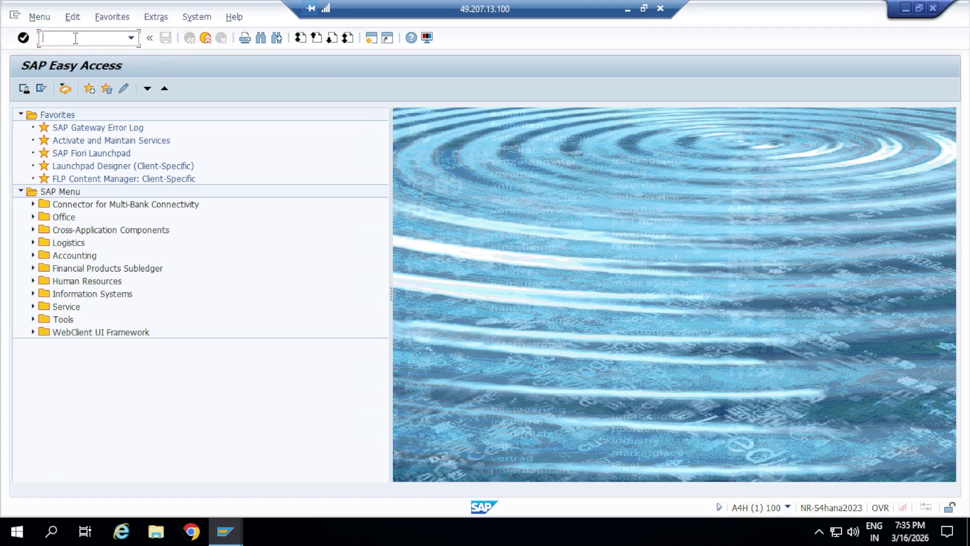
{"action": "type", "text": "spro"}
{"action": "key", "text": "Return"}
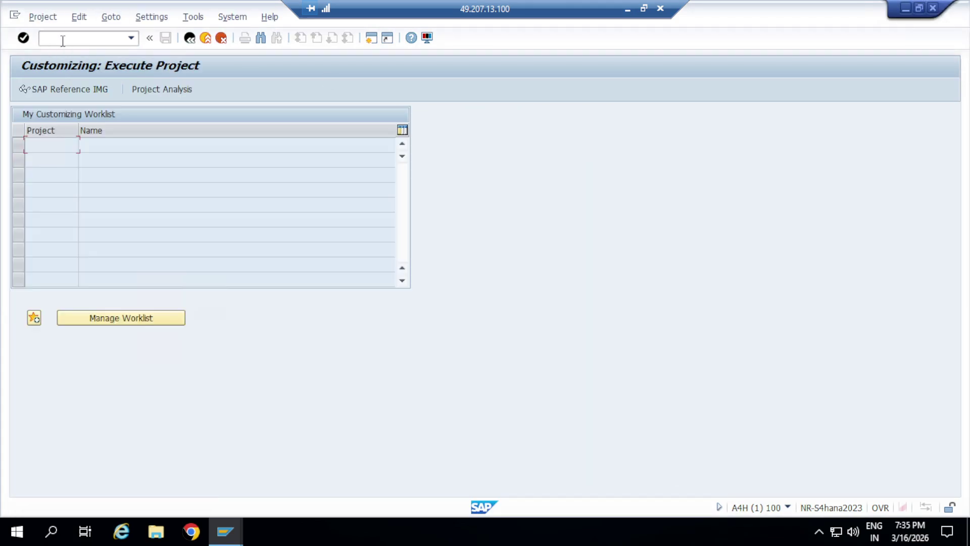
{"action": "left_click", "coordinate": [68, 86]}
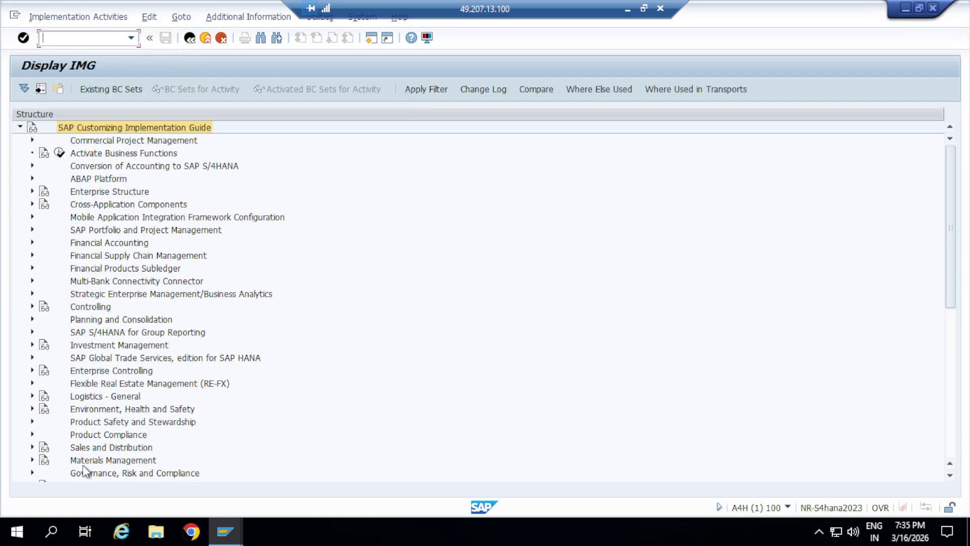
Expand Sales and Distribution, Sales and Sales Documents in the IMG structure
{"action": "left_click", "coordinate": [32, 446]}
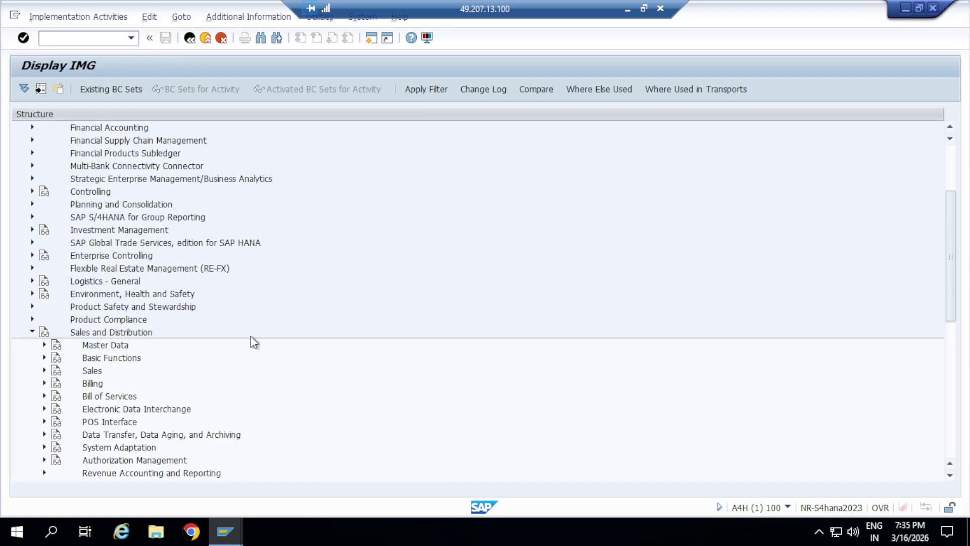
{"action": "left_click", "coordinate": [45, 370]}
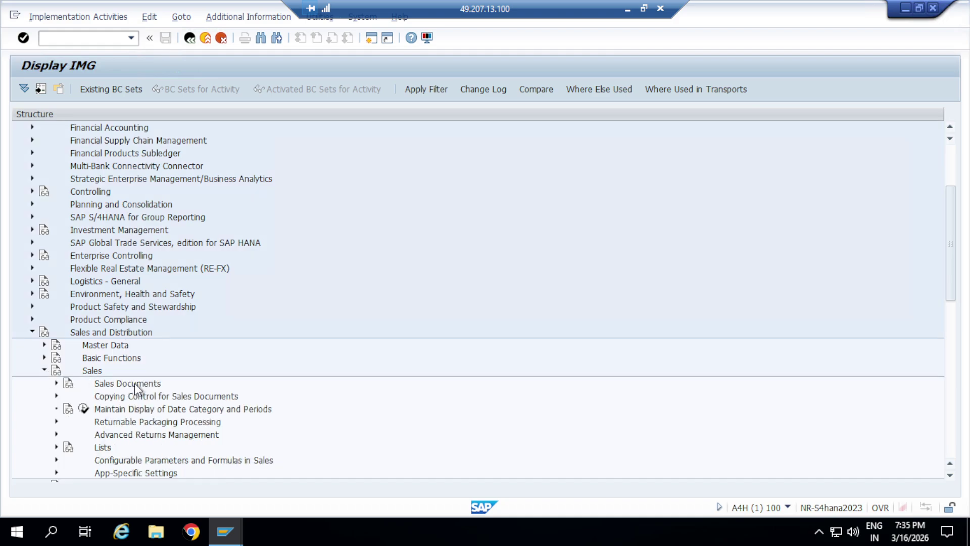
{"action": "left_click", "coordinate": [56, 383]}
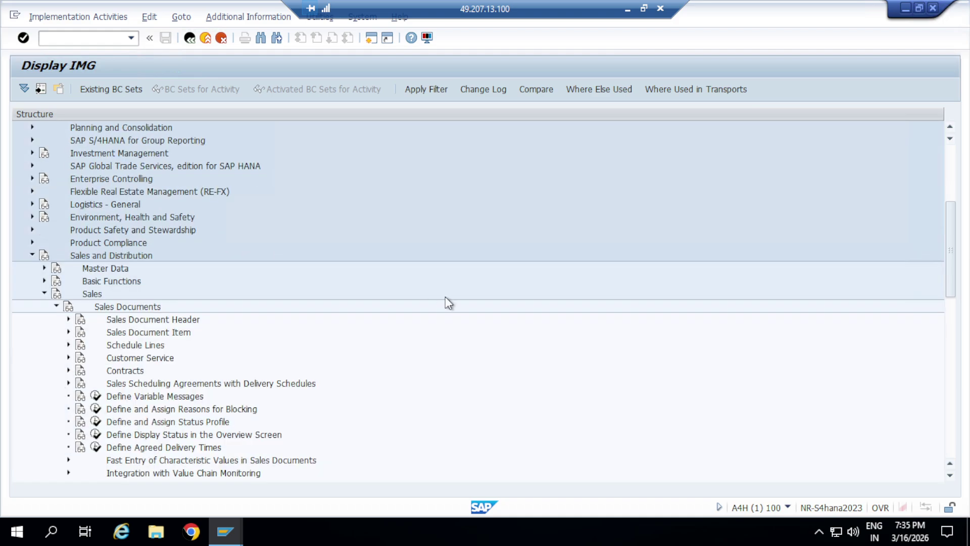
Leave the remote session, start Excel with a blank workbook and dismiss the Office activation wizard
{"action": "left_click", "coordinate": [628, 10]}
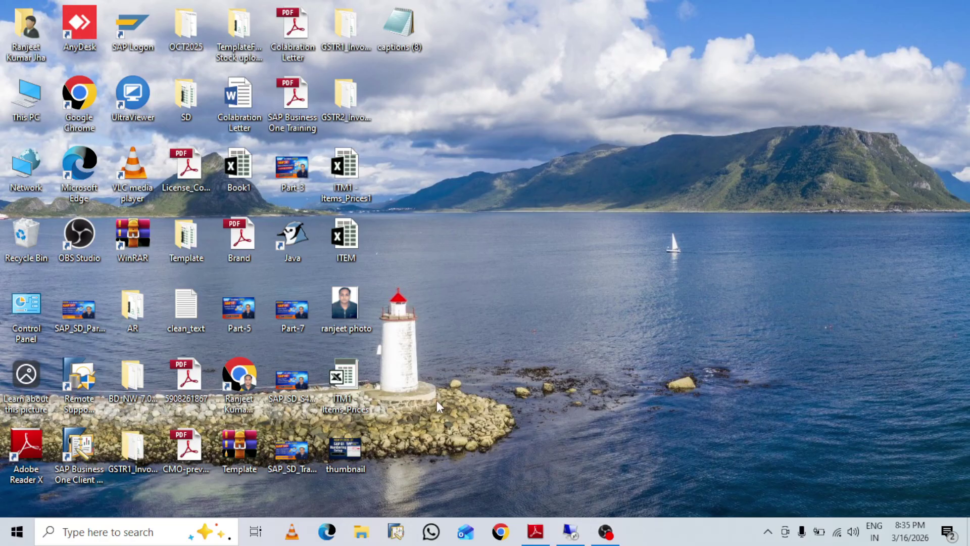
{"action": "left_click", "coordinate": [101, 532]}
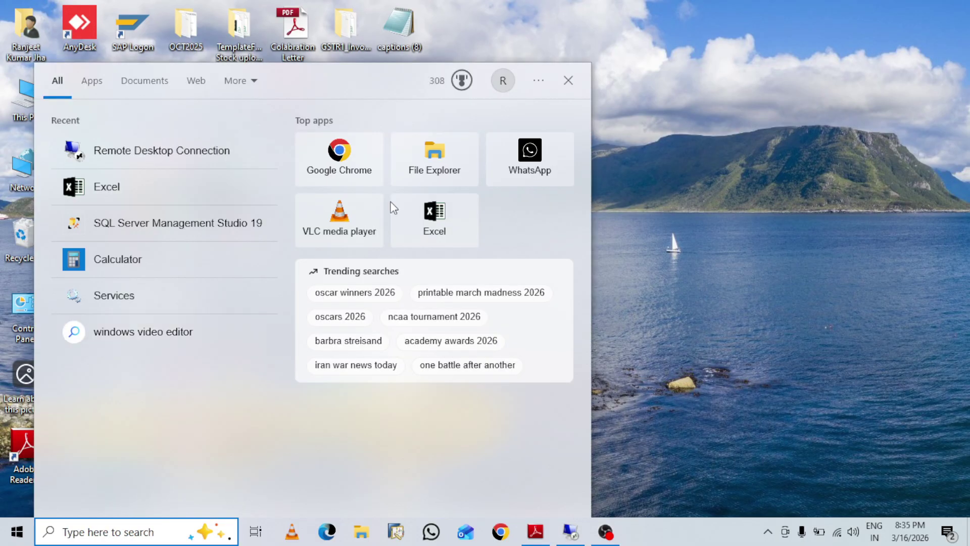
{"action": "left_click", "coordinate": [449, 230]}
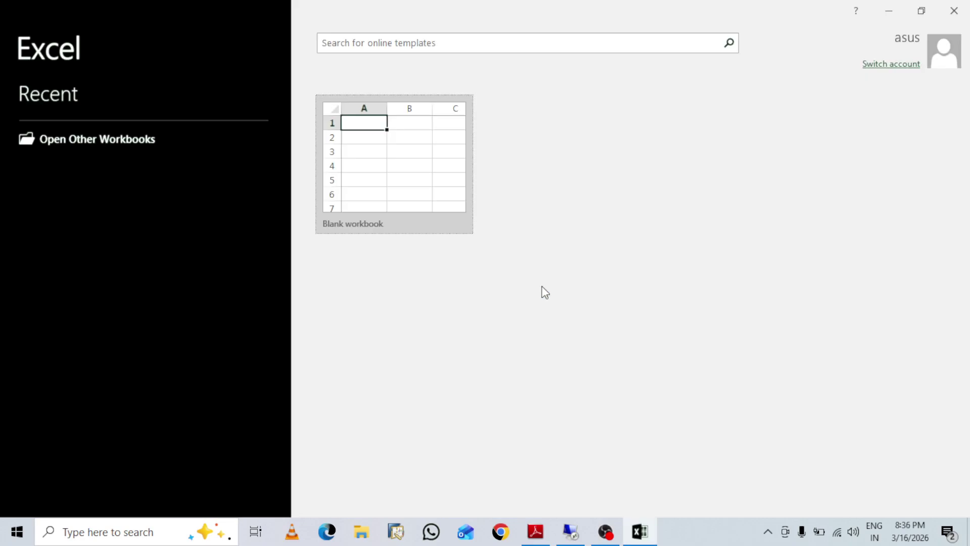
{"action": "left_click", "coordinate": [390, 134]}
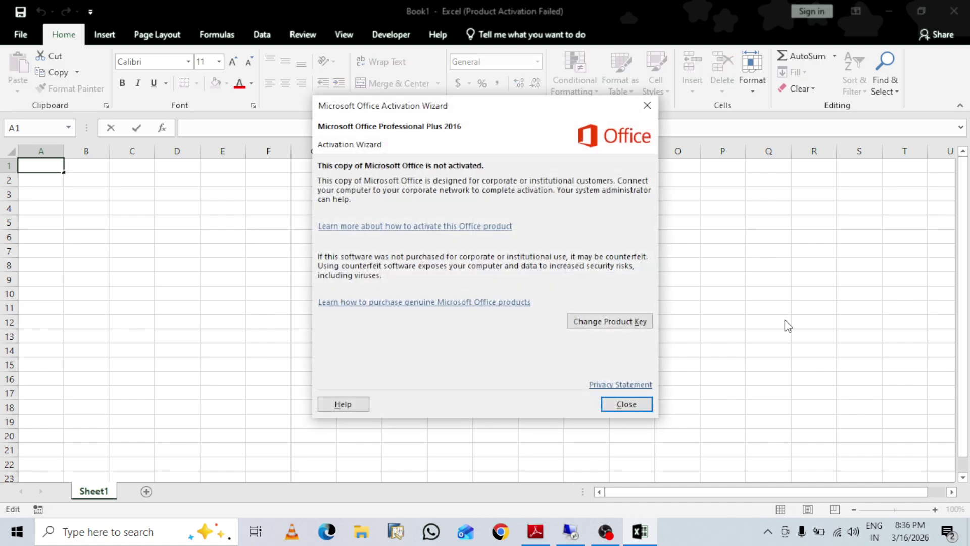
{"action": "left_click", "coordinate": [631, 408]}
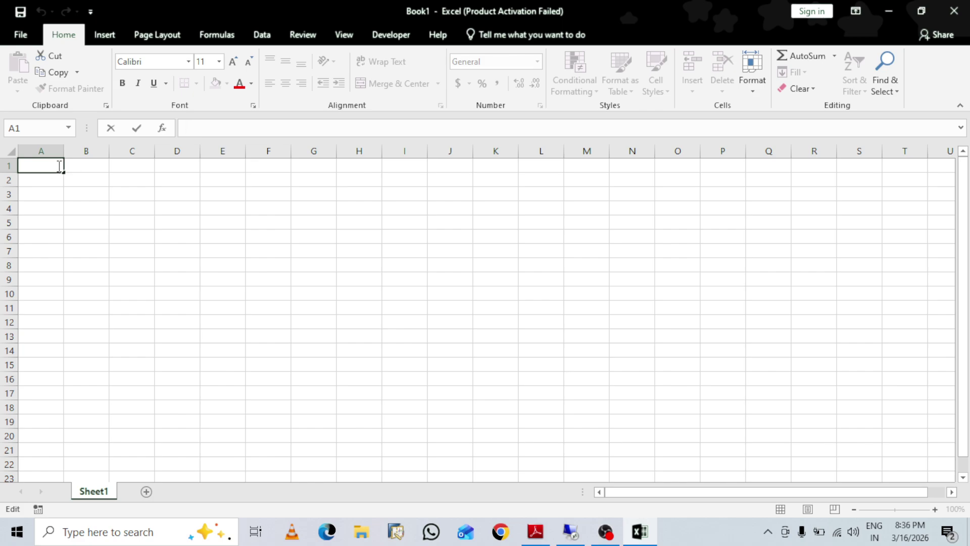
Enter the title "sales Order" in cell A1 and merge and center it across A1:D1
{"action": "left_click", "coordinate": [113, 189]}
{"action": "left_click", "coordinate": [56, 168]}
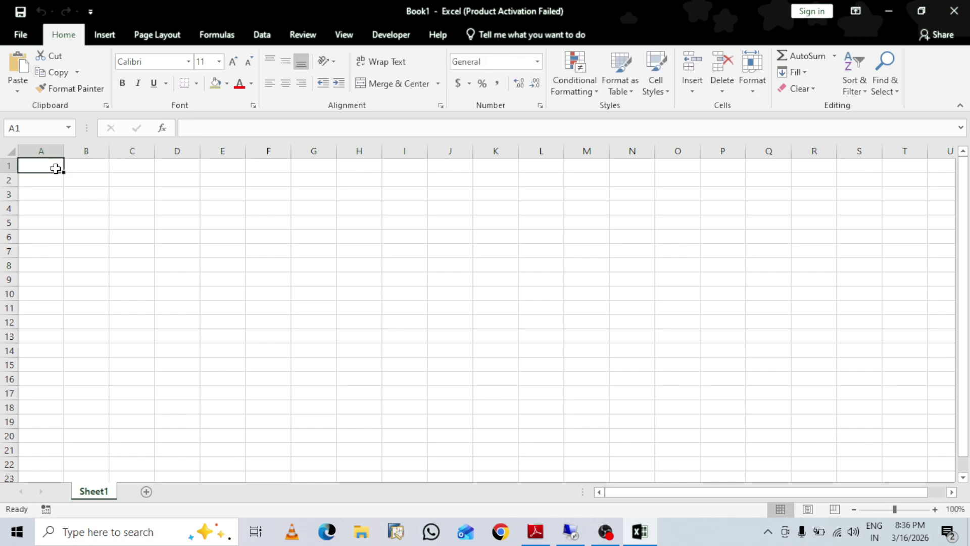
{"action": "type", "text": "sales"}
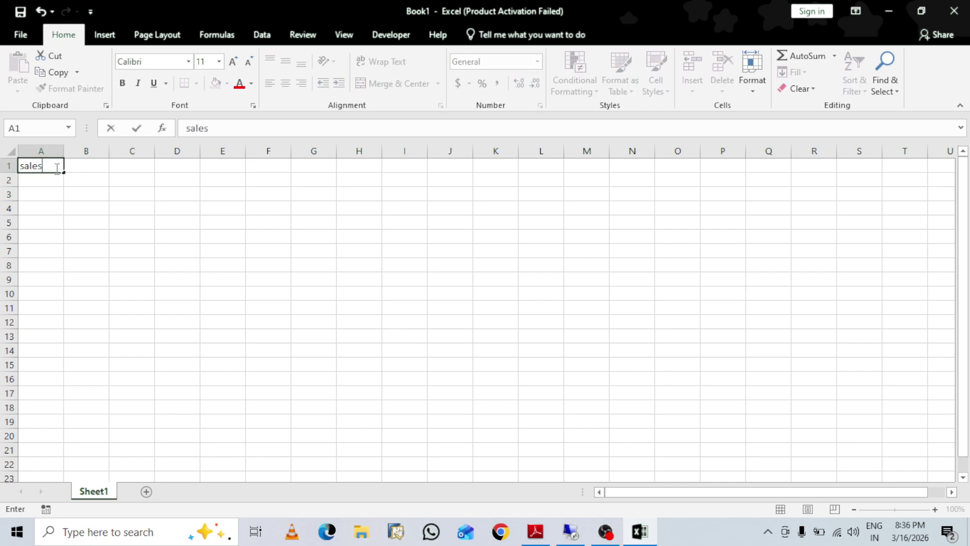
{"action": "type", "text": " Order"}
{"action": "left_click", "coordinate": [130, 178]}
{"action": "left_click_drag", "start_coordinate": [46, 162], "coordinate": [187, 167]}
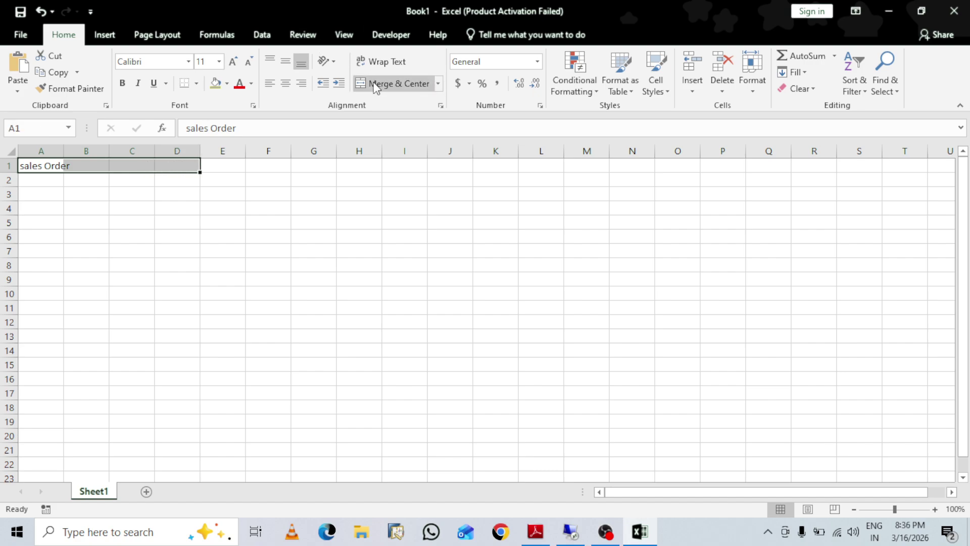
{"action": "left_click", "coordinate": [389, 83]}
{"action": "left_click", "coordinate": [250, 285]}
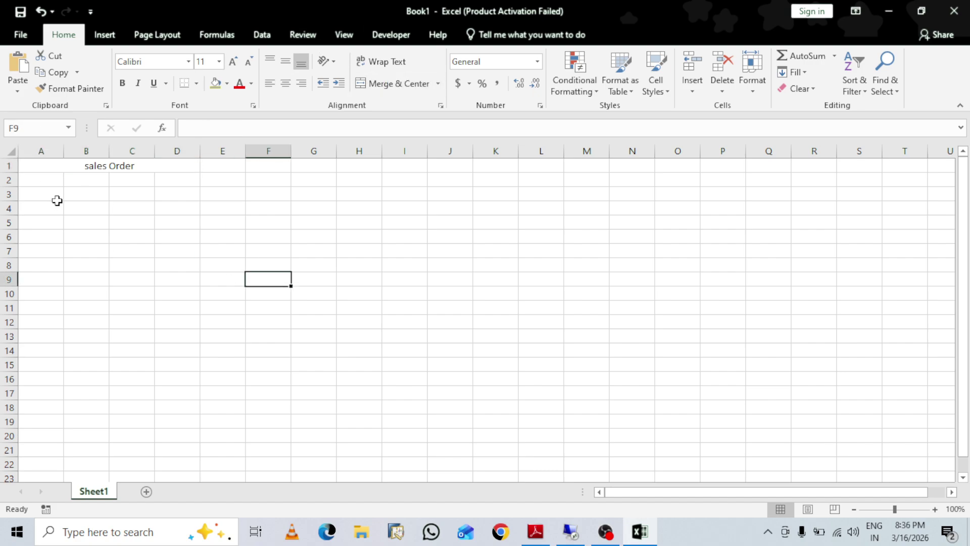
Enter the label "Spro Path" in cell A3
{"action": "left_click", "coordinate": [49, 201]}
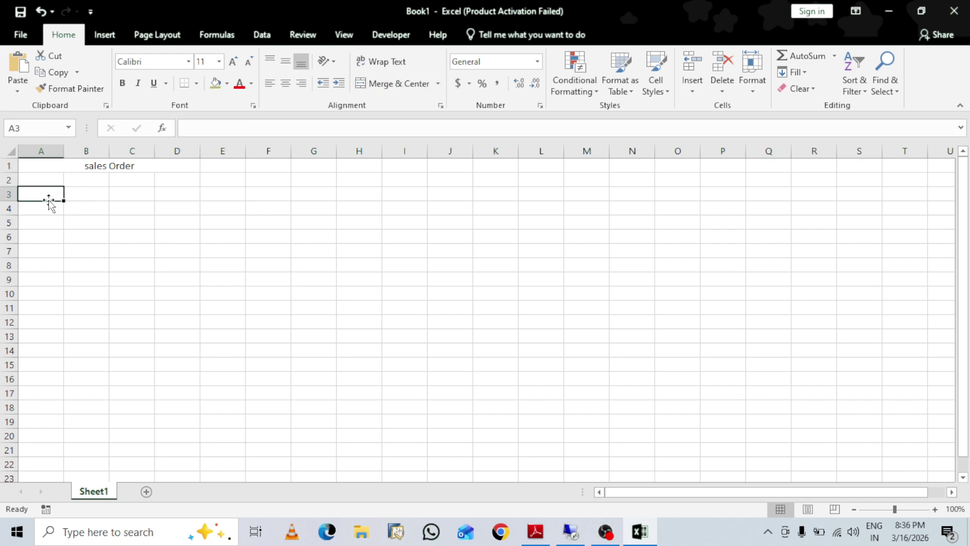
{"action": "type", "text": "Spro"}
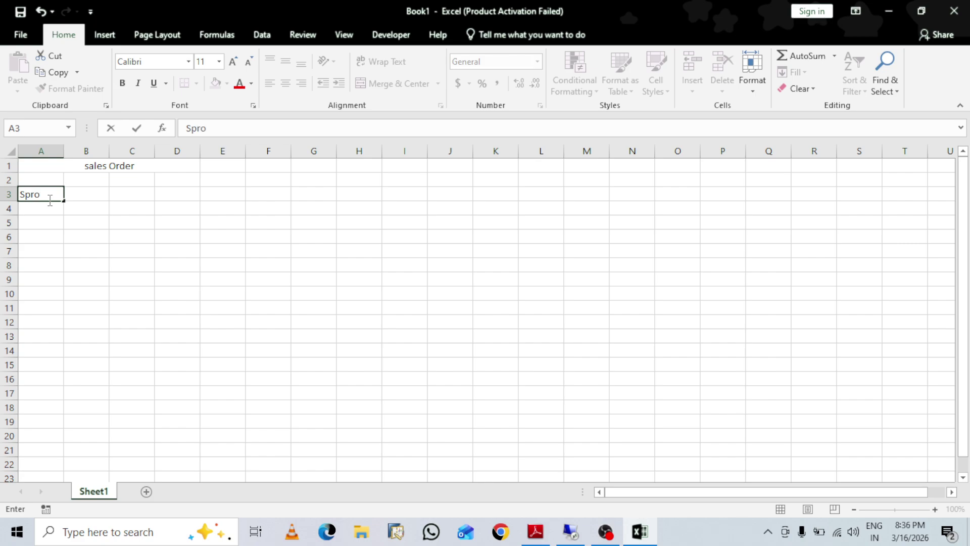
{"action": "type", "text": " Path"}
{"action": "left_click", "coordinate": [103, 233]}
Start the navigation path in cell B4 with "Spro-->"
{"action": "left_click", "coordinate": [76, 207]}
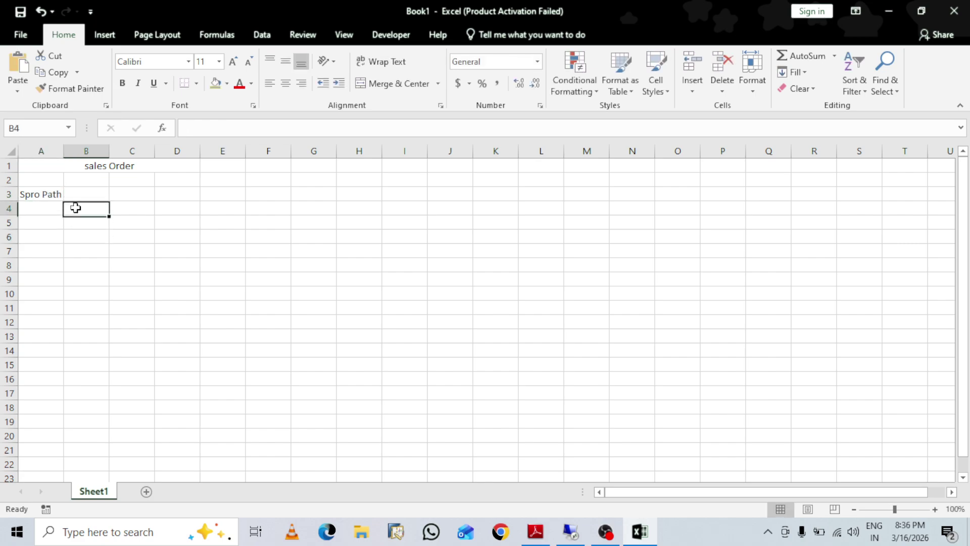
{"action": "type", "text": "Spro"}
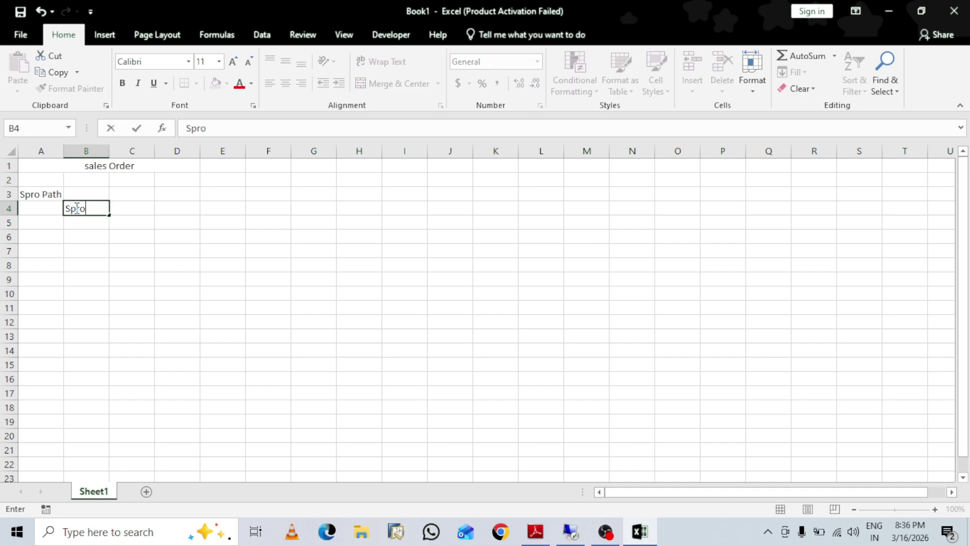
{"action": "type", "text": "--"}
{"action": "type", "text": "?"}
{"action": "key", "text": "BackSpace"}
{"action": "type", "text": ">"}
Check the IMG structure in the SAP session, and in Excel extend the B4 path with "IMG---> Sales & Distribution--->"
{"action": "left_click", "coordinate": [573, 538]}
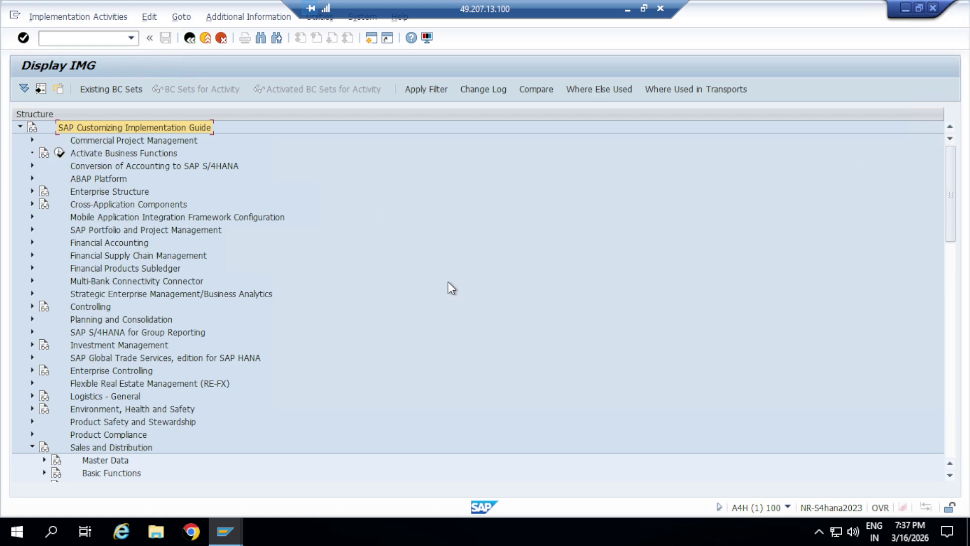
{"action": "left_click", "coordinate": [629, 10]}
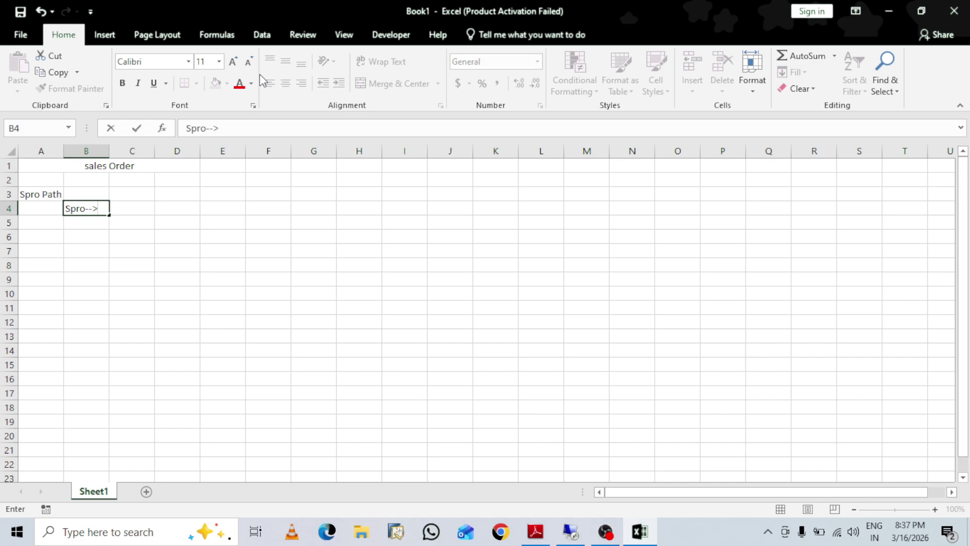
{"action": "left_click", "coordinate": [251, 126]}
{"action": "type", "text": "IMG---> S"}
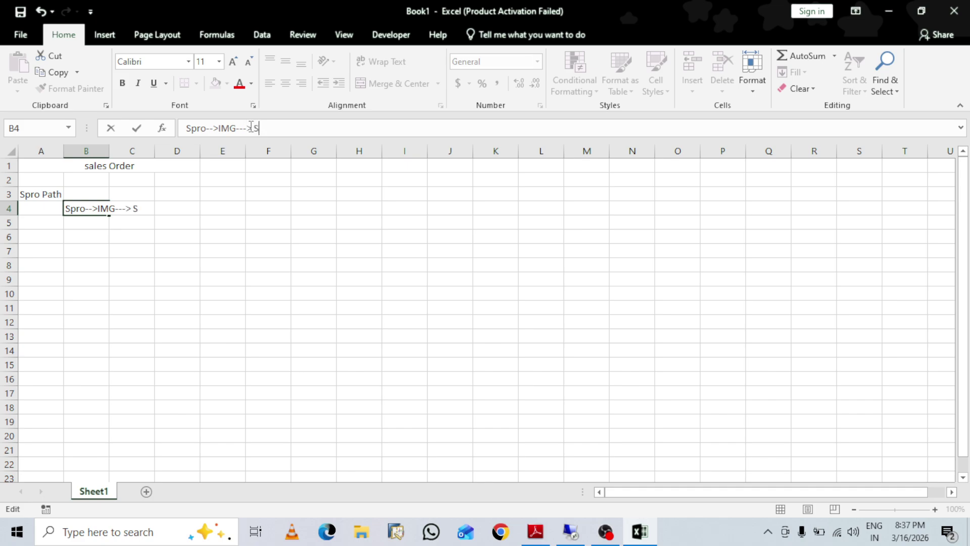
{"action": "type", "text": "ales & Distribu"}
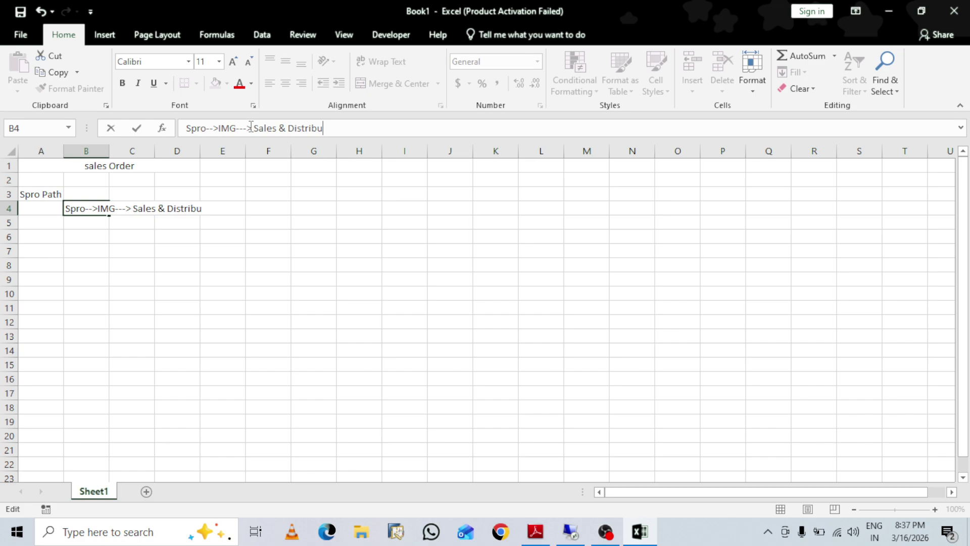
{"action": "type", "text": "tion--->"}
Look up the next node under Sales and Distribution in SAP and append "Sales-->" to the B4 path in Excel
{"action": "left_click", "coordinate": [571, 533]}
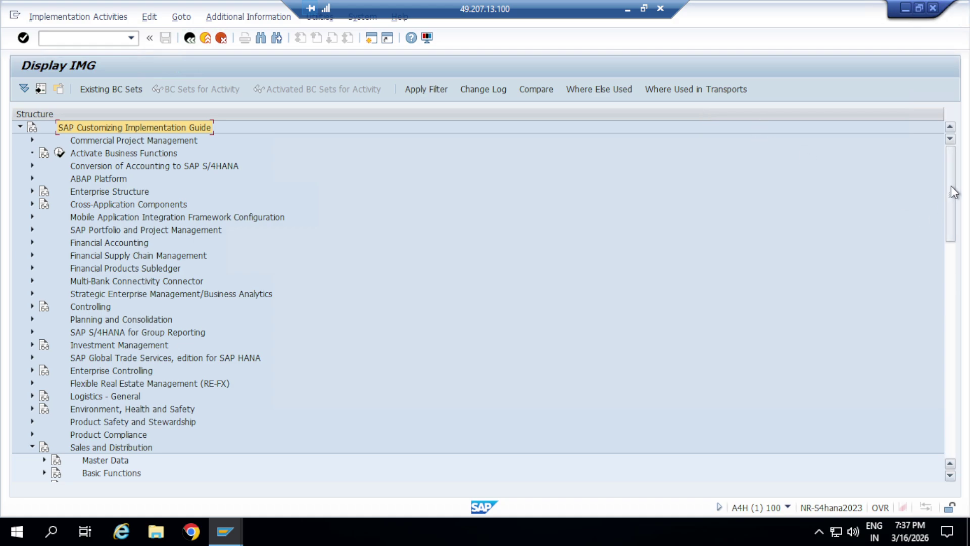
{"action": "left_click_drag", "start_coordinate": [951, 188], "coordinate": [958, 238]}
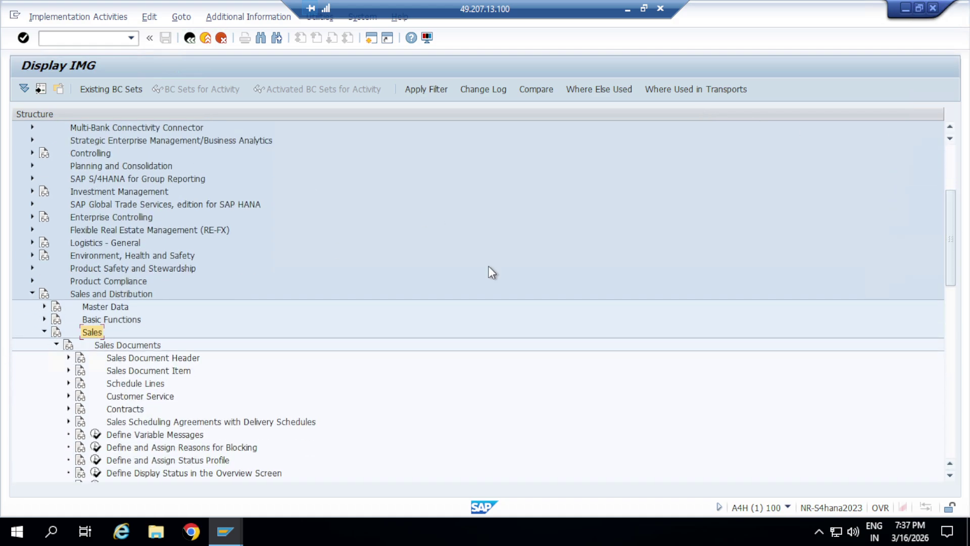
{"action": "key", "text": "alt+Tab"}
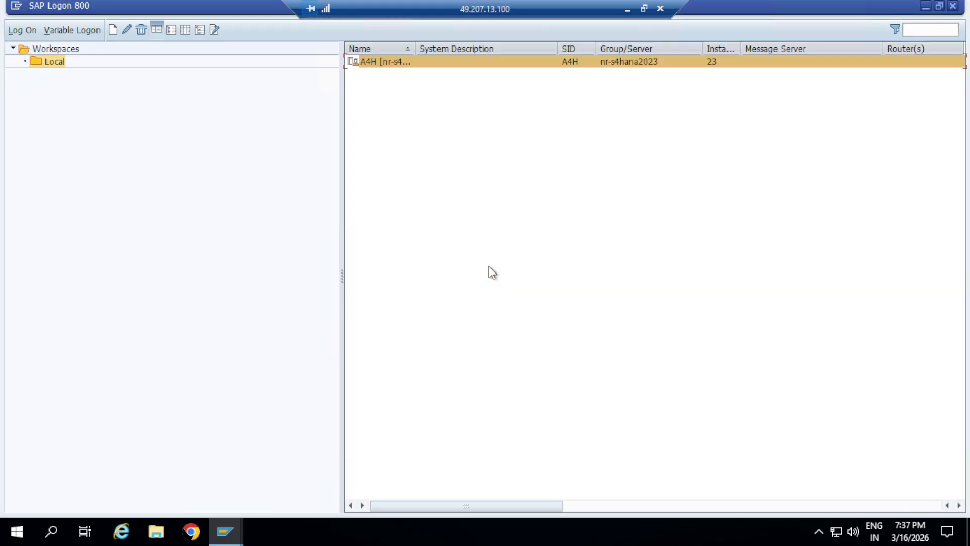
{"action": "left_click", "coordinate": [627, 10]}
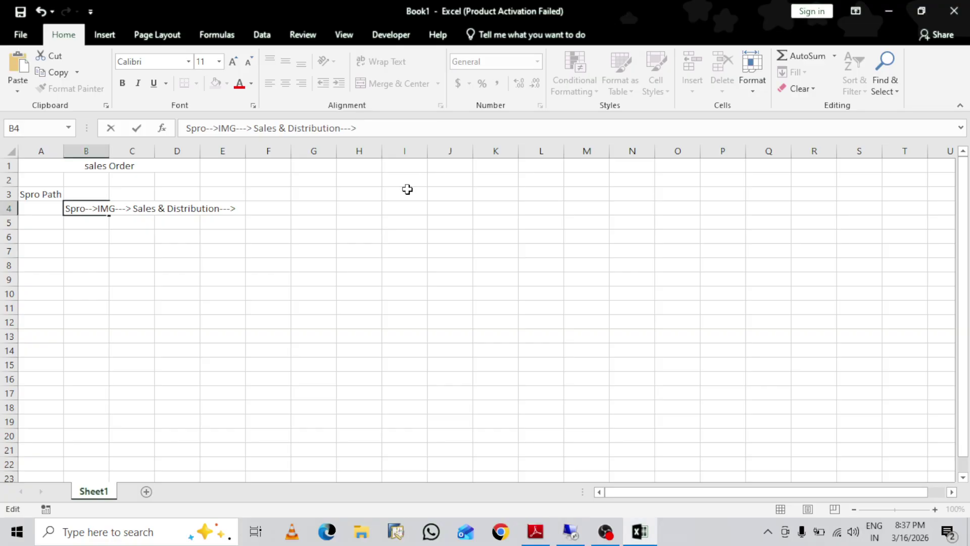
{"action": "type", "text": "Sales-->"}
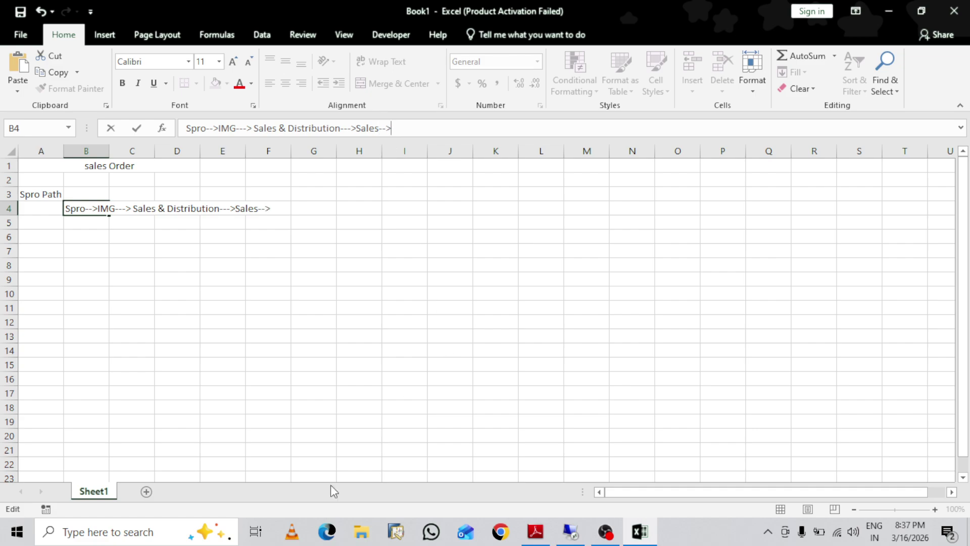
Return to SAP's Display IMG window, select the Sales Documents node, and append "Sales Documents-->" to the B4 path in Excel
{"action": "left_click", "coordinate": [577, 540]}
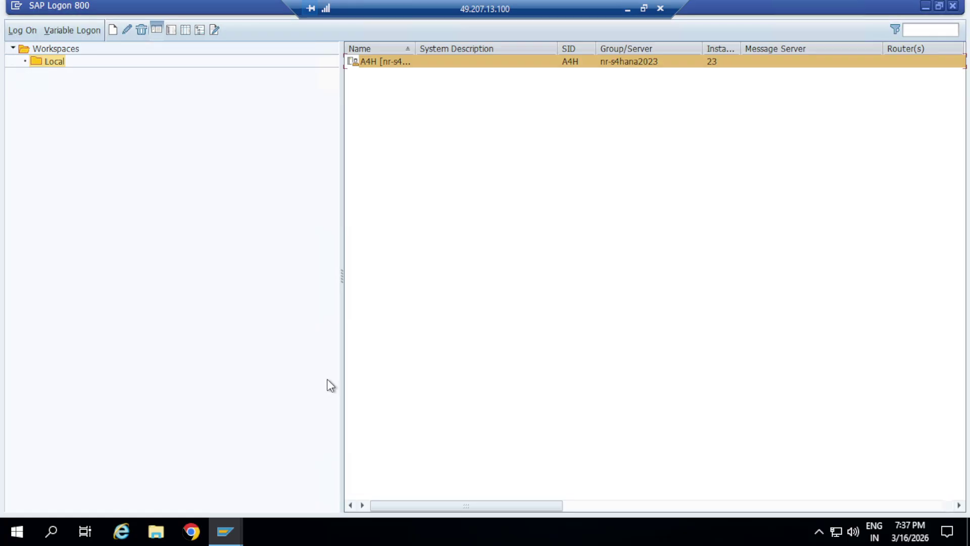
{"action": "mouse_move", "coordinate": [228, 540]}
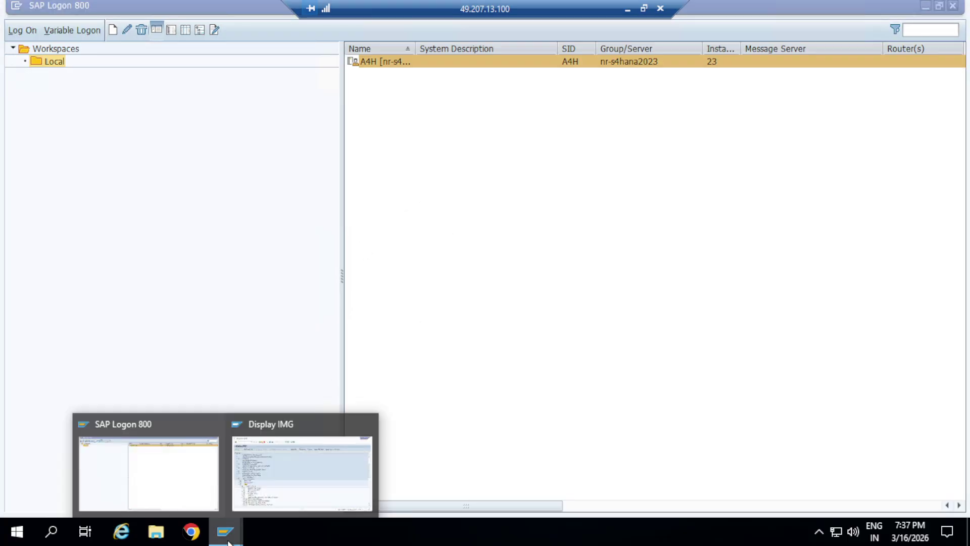
{"action": "left_click", "coordinate": [286, 485]}
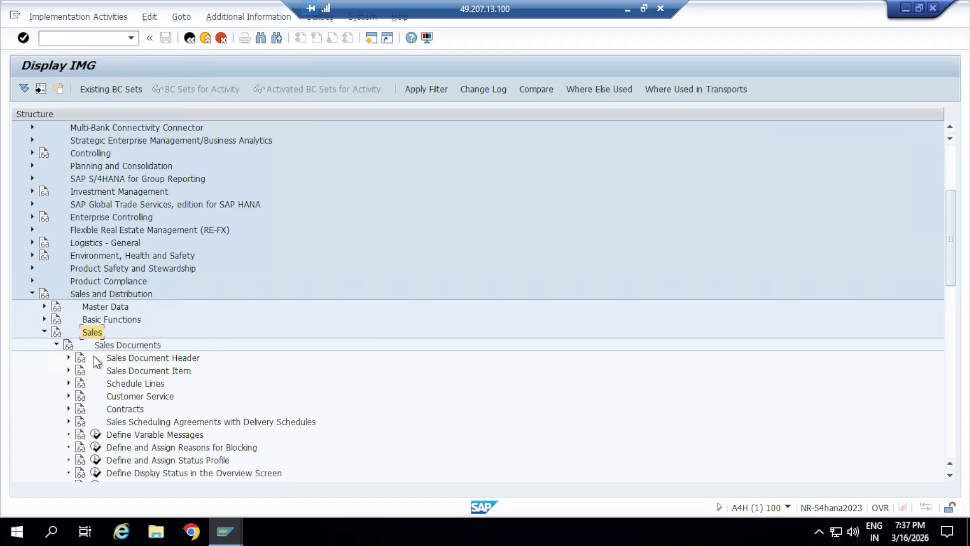
{"action": "left_click", "coordinate": [114, 345]}
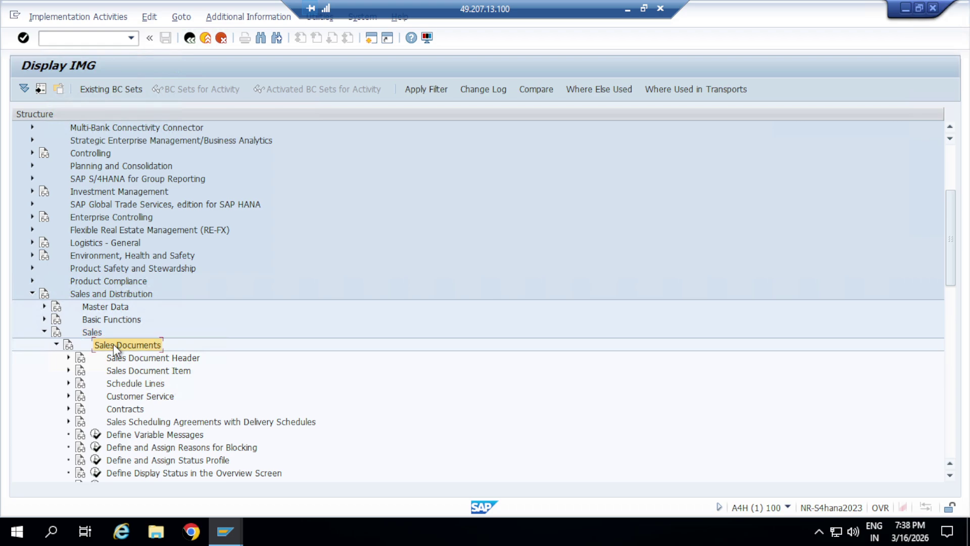
{"action": "left_click", "coordinate": [627, 11]}
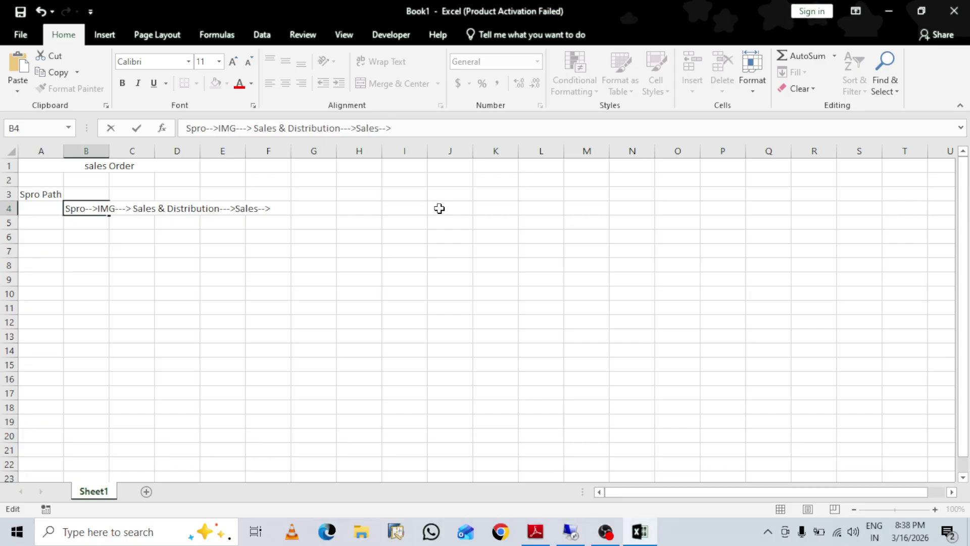
{"action": "type", "text": "Sales Documents"}
{"action": "type", "text": "--"}
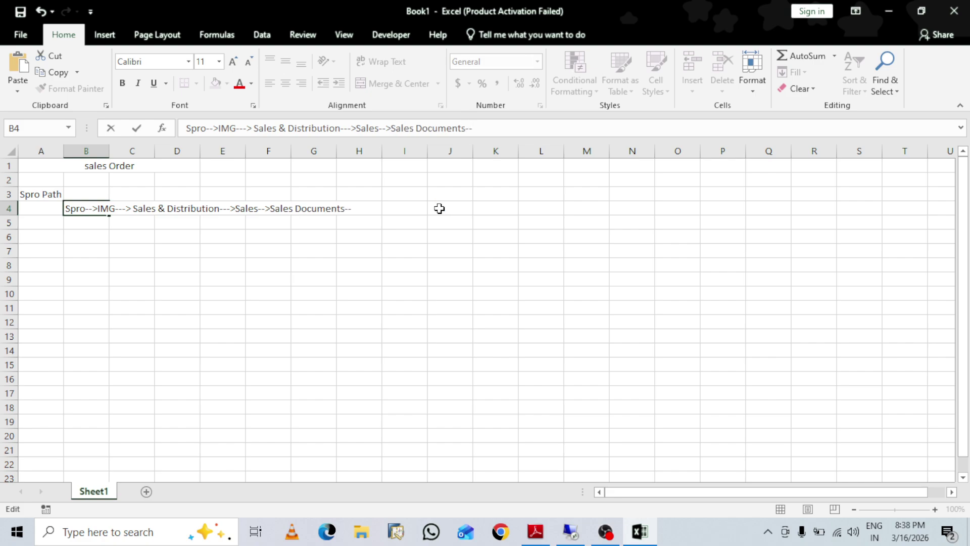
{"action": "type", "text": ">"}
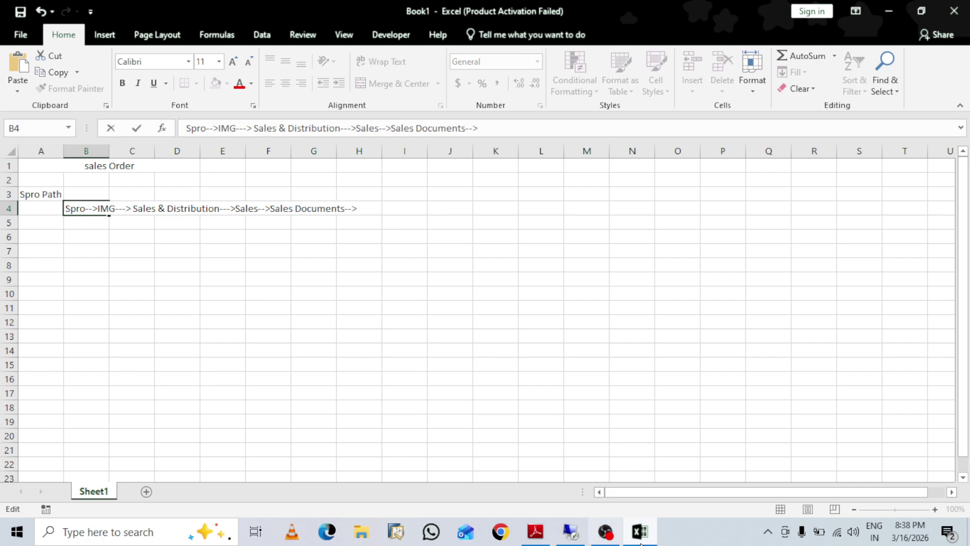
Select the Sales Document Header node in SAP's Display IMG and append "Sales Document Header" to the B4 path in Excel
{"action": "left_click", "coordinate": [573, 532]}
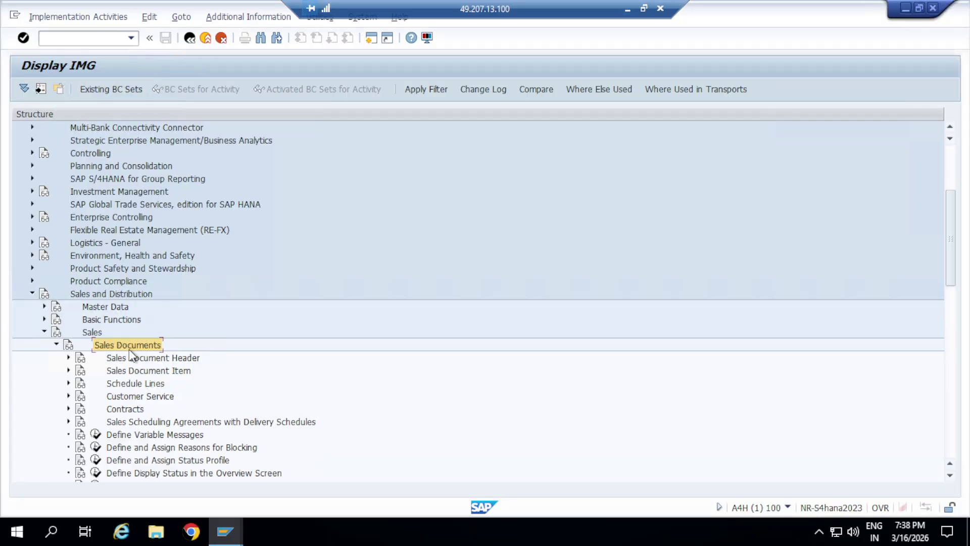
{"action": "left_click", "coordinate": [136, 358]}
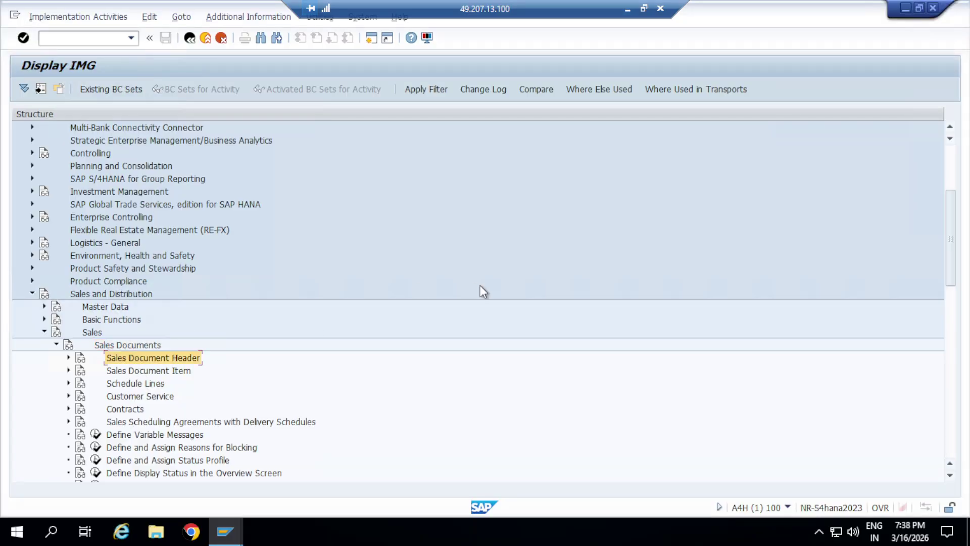
{"action": "left_click", "coordinate": [627, 9]}
{"action": "type", "text": "Sales Document Header"}
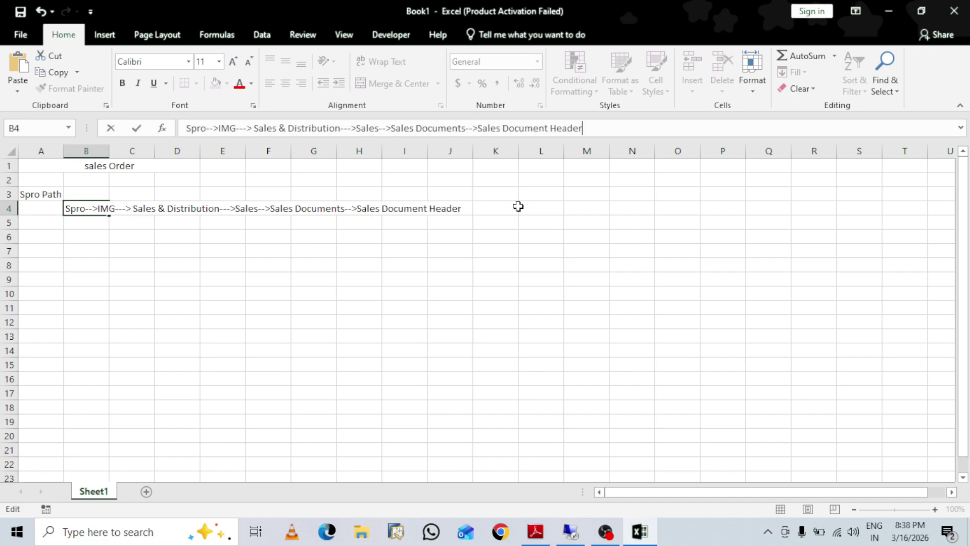
Expand Sales Document Header in SAP, select Define Sales Document Types, and append "--->Define Sales Document Types" to the B4 path in Excel
{"action": "left_click", "coordinate": [571, 531]}
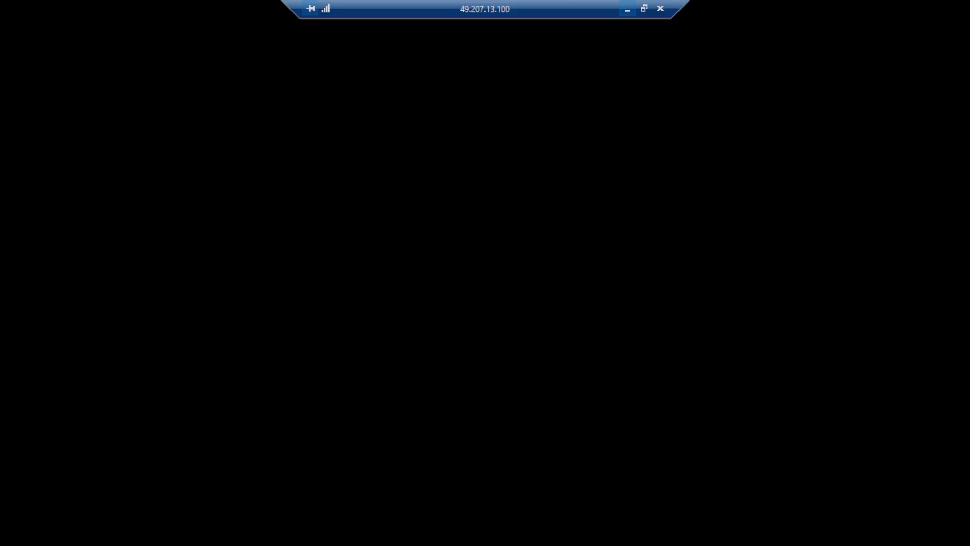
{"action": "left_click", "coordinate": [68, 357]}
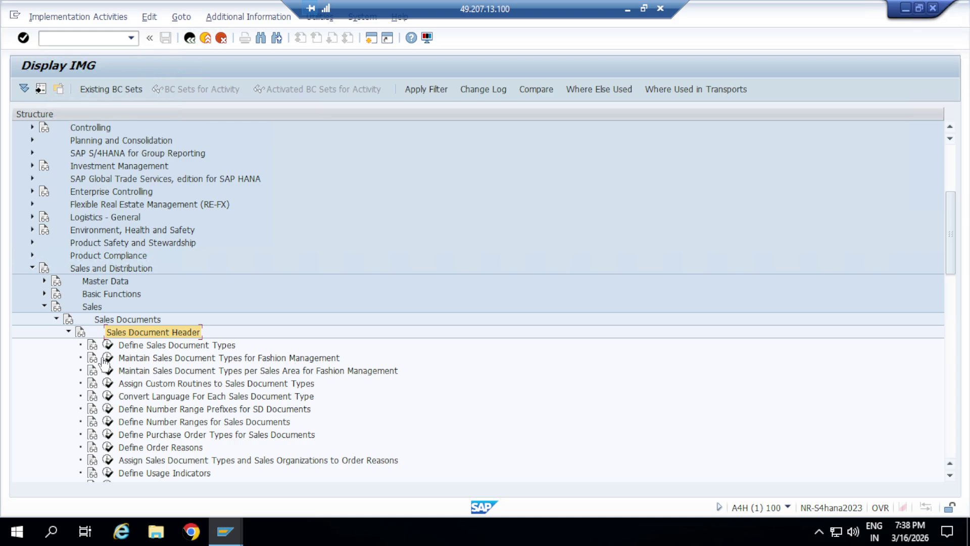
{"action": "left_click", "coordinate": [200, 346]}
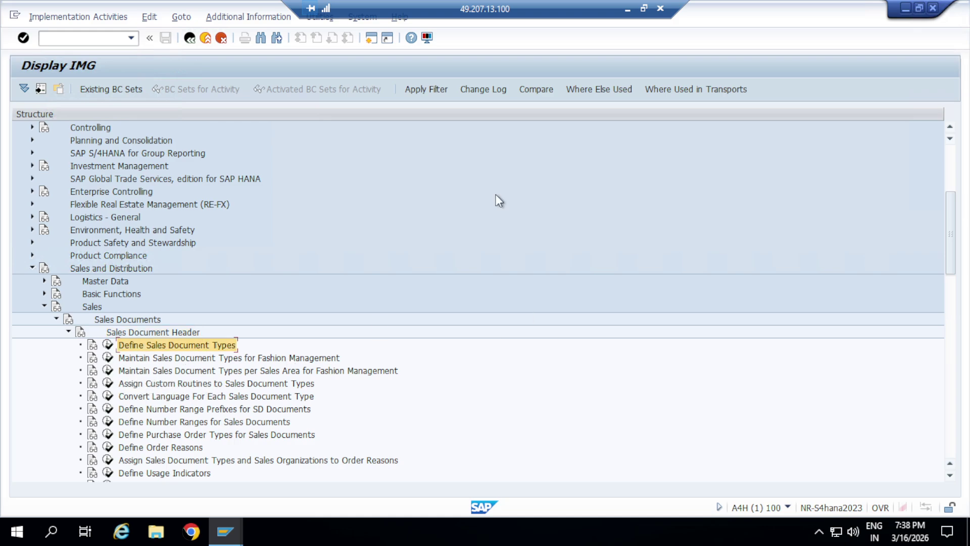
{"action": "left_click", "coordinate": [627, 10]}
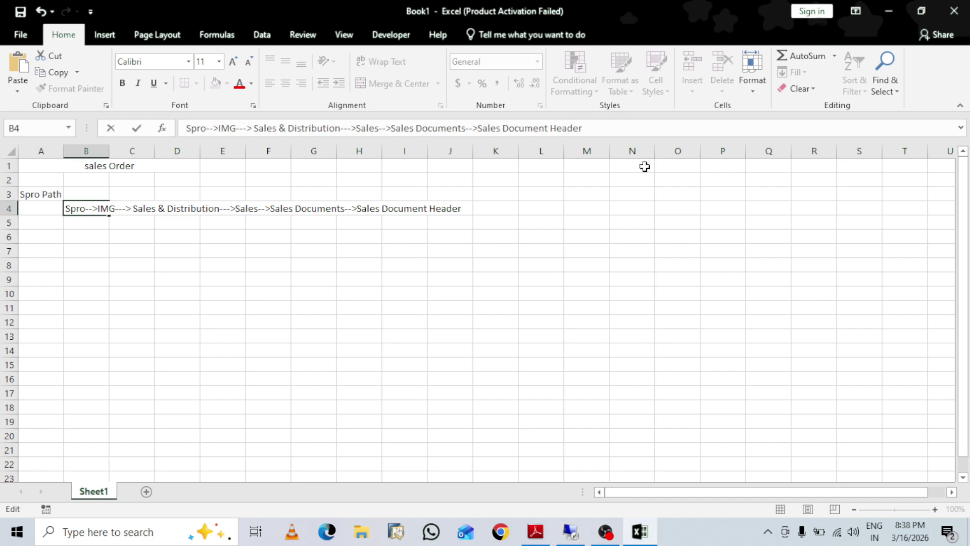
{"action": "type", "text": "---."}
{"action": "key", "text": "BackSpace"}
{"action": "type", "text": ">"}
{"action": "type", "text": "Define Sales Document Types"}
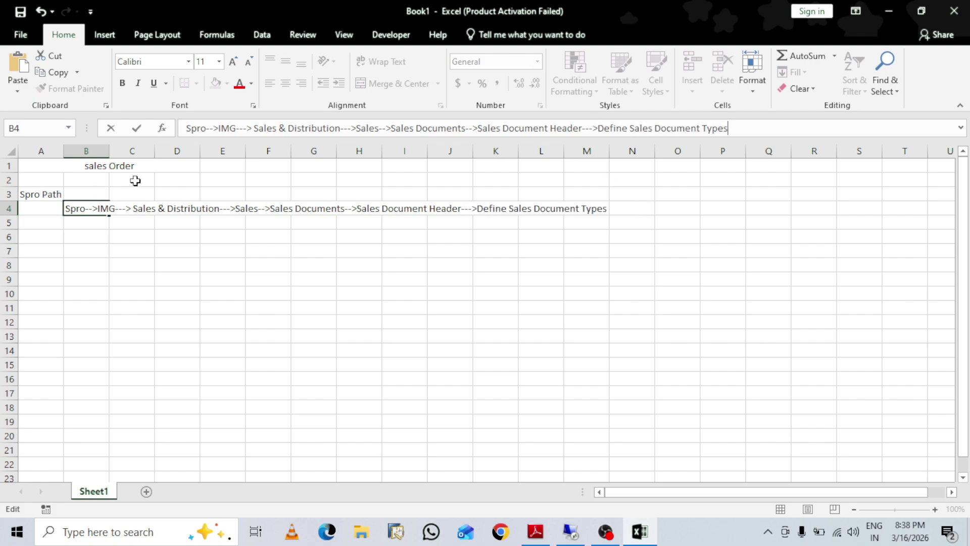
{"action": "left_click", "coordinate": [171, 167]}
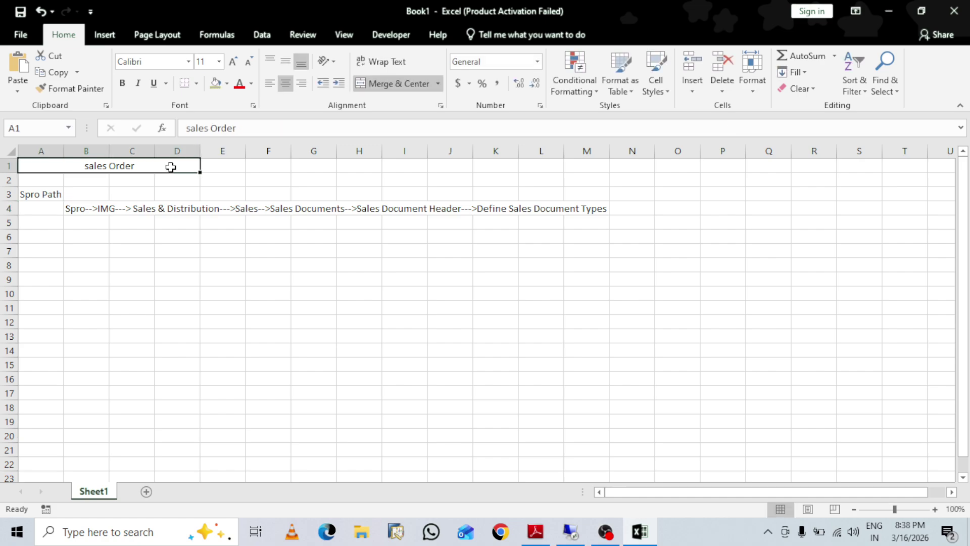
Enter the label "T=code" in cell E1 and the transaction code "VOV8" in cell F1
{"action": "left_click", "coordinate": [221, 168]}
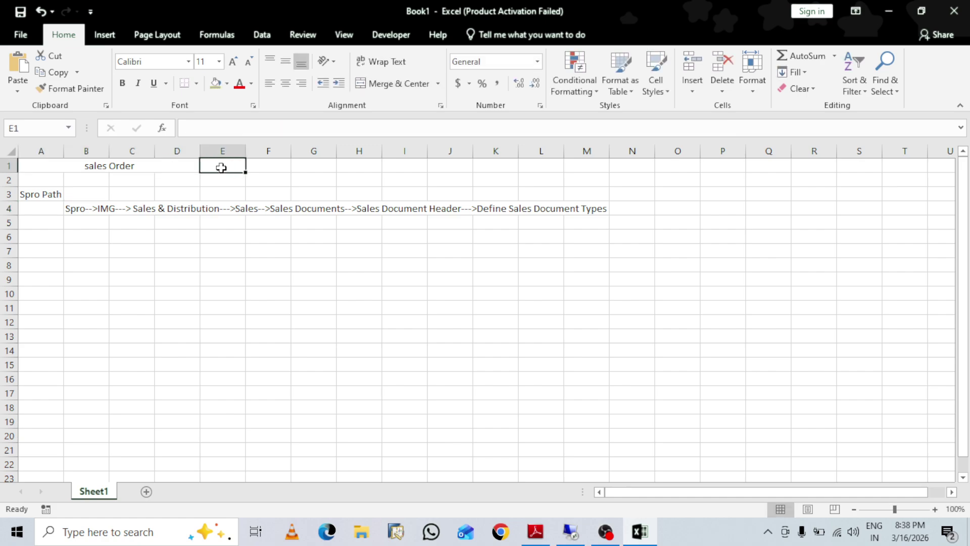
{"action": "type", "text": "T="}
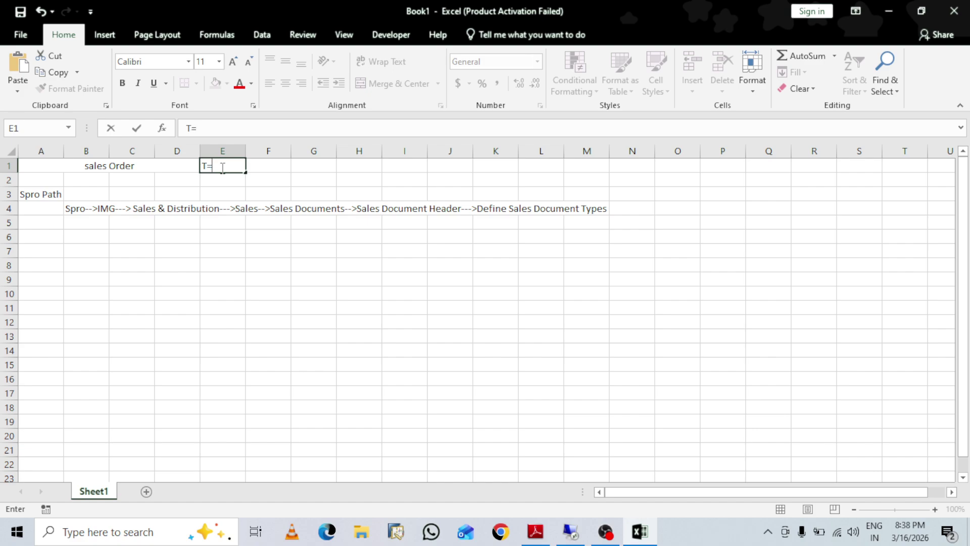
{"action": "type", "text": "code"}
{"action": "left_click", "coordinate": [270, 176]}
{"action": "left_click", "coordinate": [265, 165]}
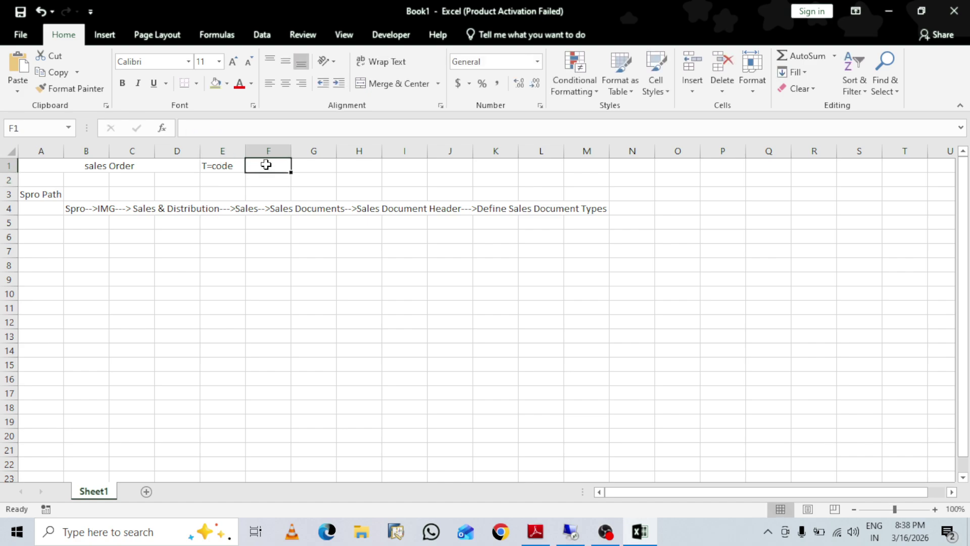
{"action": "type", "text": "VO"}
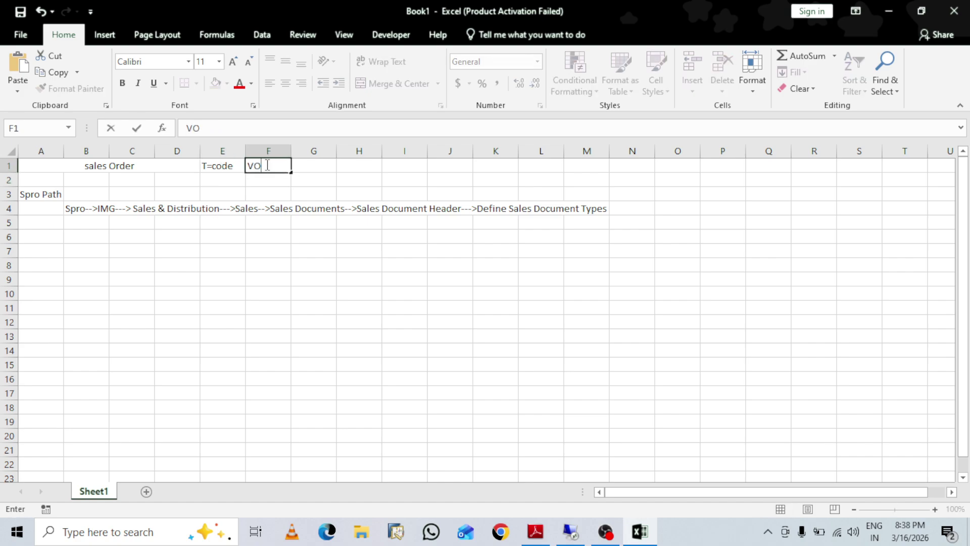
{"action": "type", "text": "V8"}
Correct the label in cell E1 to "T-Code"
{"action": "left_click", "coordinate": [213, 167]}
{"action": "double_click", "coordinate": [212, 166]}
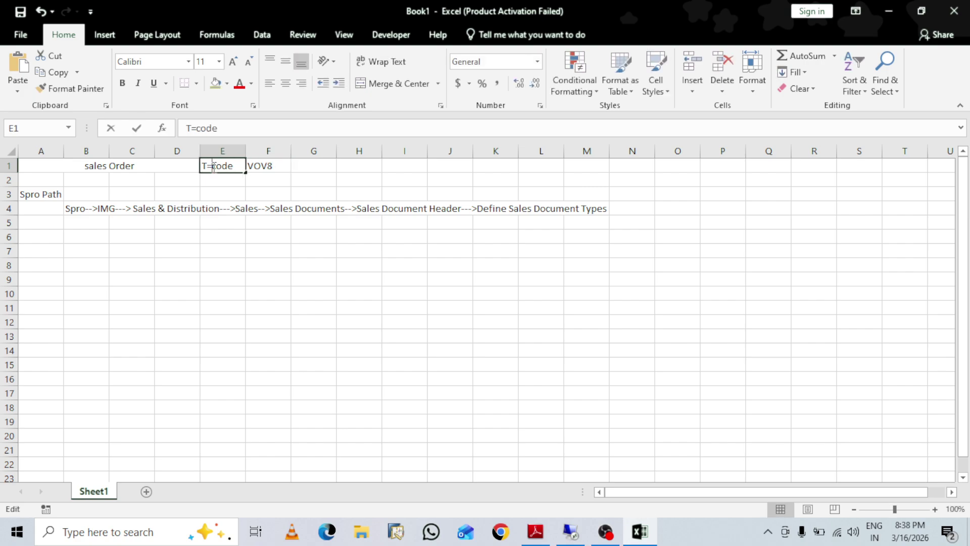
{"action": "key", "text": "BackSpace"}
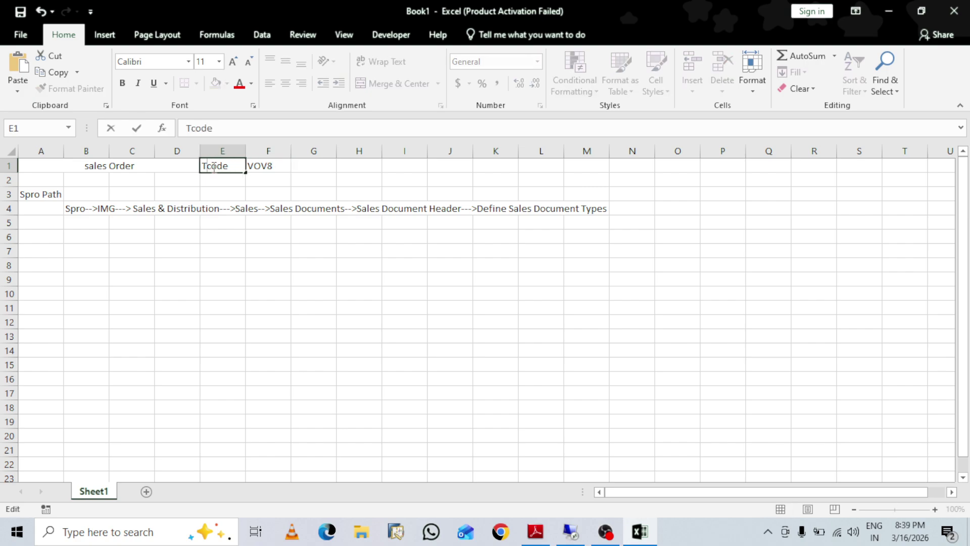
{"action": "type", "text": "-"}
{"action": "key", "text": "Right"}
{"action": "key", "text": "BackSpace"}
{"action": "type", "text": "C"}
{"action": "left_click", "coordinate": [326, 184]}
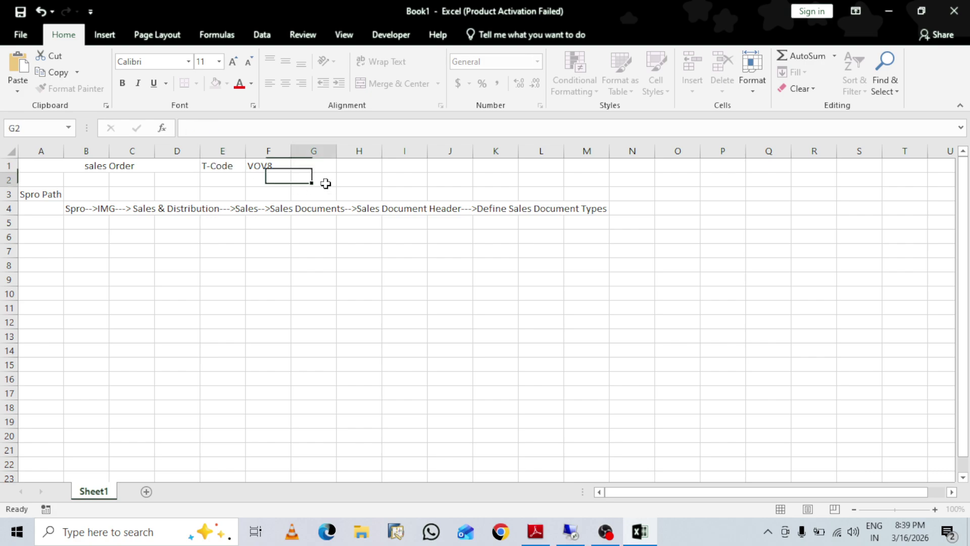
Format the header cells A1:F1 in bold with an olive-green fill
{"action": "left_click_drag", "start_coordinate": [108, 167], "coordinate": [273, 164]}
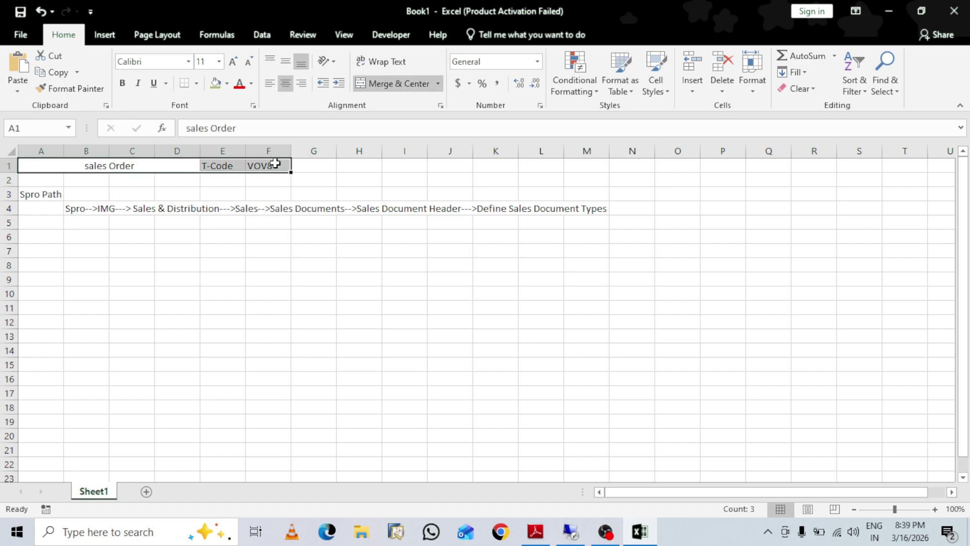
{"action": "left_click", "coordinate": [216, 83]}
{"action": "left_click", "coordinate": [306, 194]}
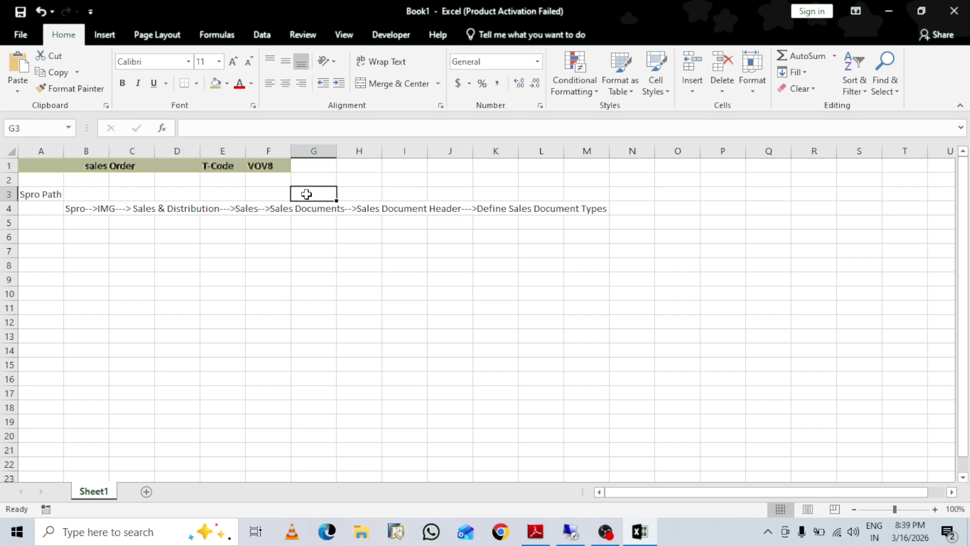
Fill the SPRO path cells B4:M4 with a light blue theme colour
{"action": "left_click", "coordinate": [71, 209]}
{"action": "left_click_drag", "start_coordinate": [71, 208], "coordinate": [597, 206]}
{"action": "left_click", "coordinate": [228, 83]}
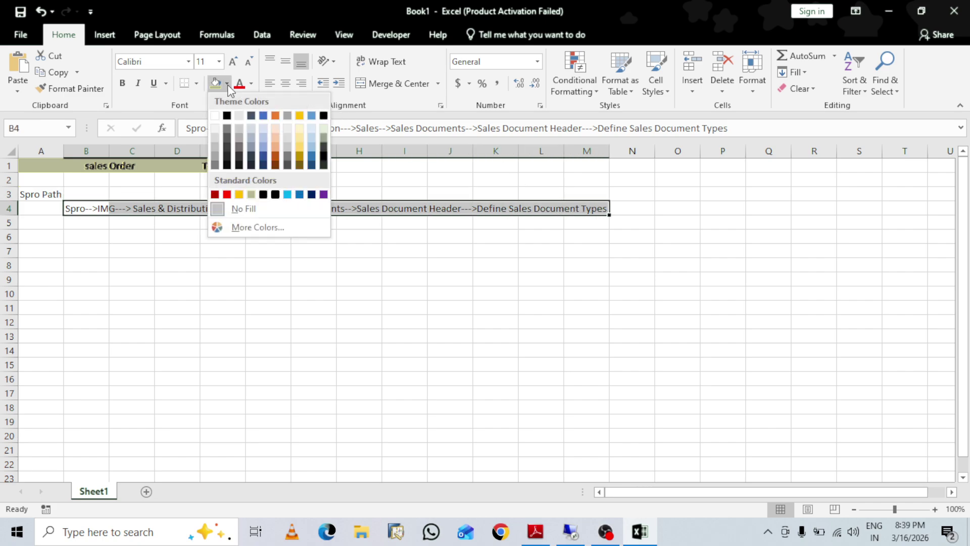
{"action": "left_click", "coordinate": [260, 129]}
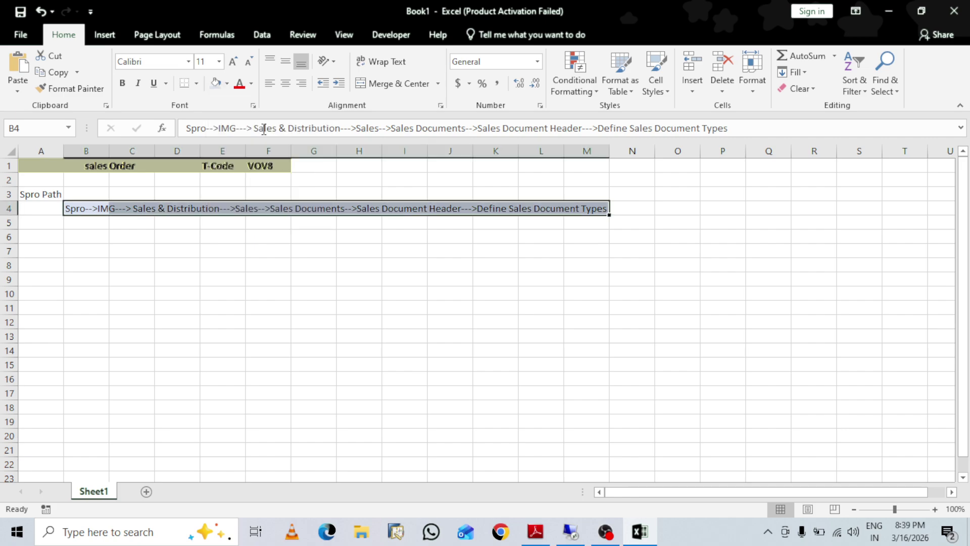
{"action": "left_click", "coordinate": [413, 336]}
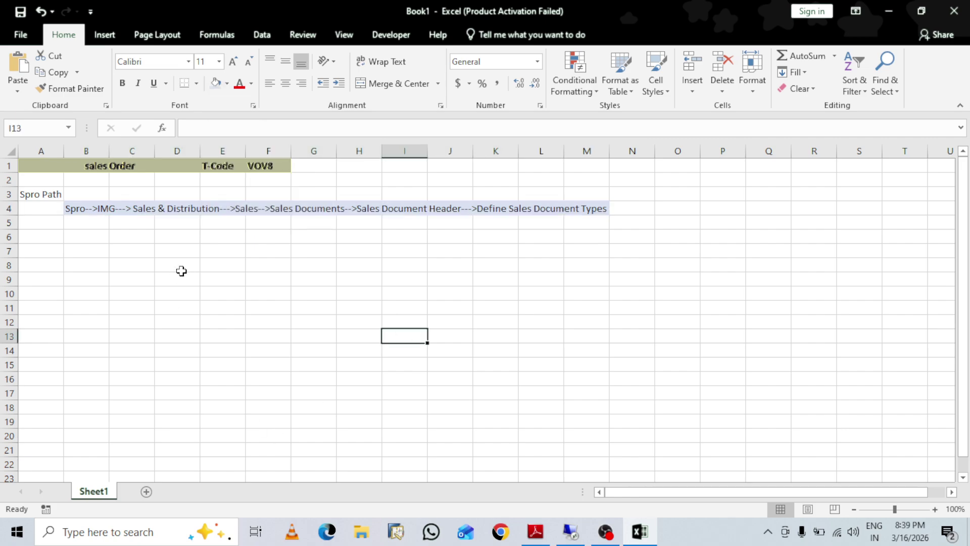
Enter "Standard" in cell B6 and the order type "OR" in cell C6
{"action": "left_click", "coordinate": [94, 242]}
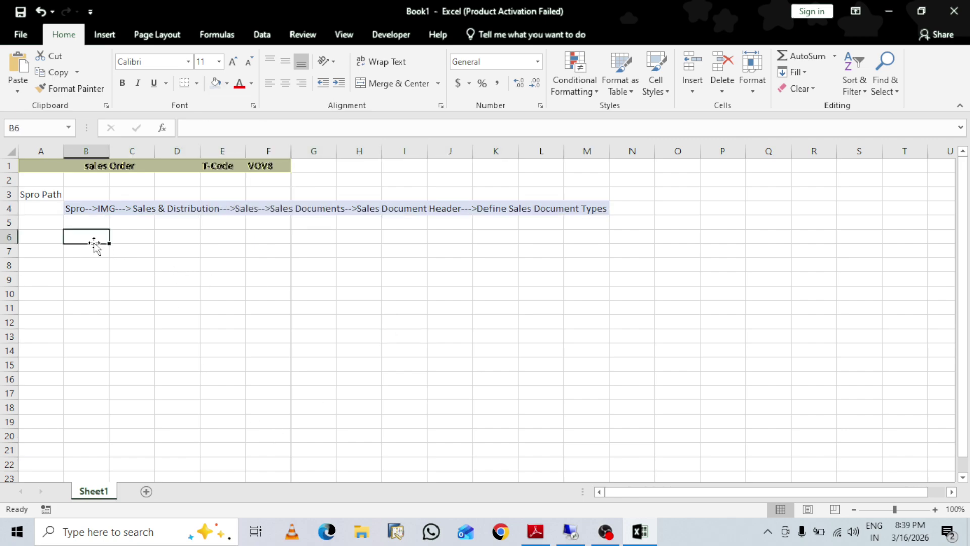
{"action": "type", "text": "Sta"}
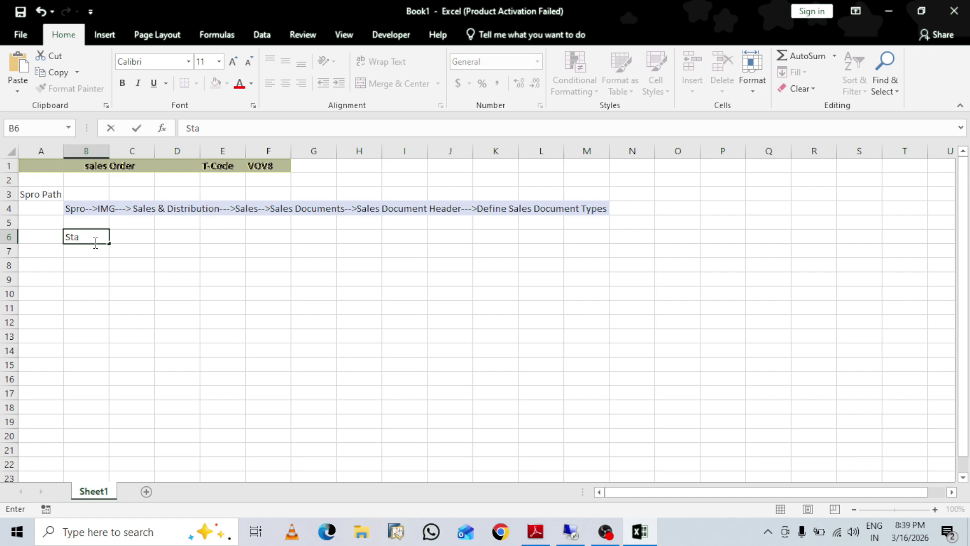
{"action": "type", "text": "ndard"}
{"action": "left_click", "coordinate": [166, 239]}
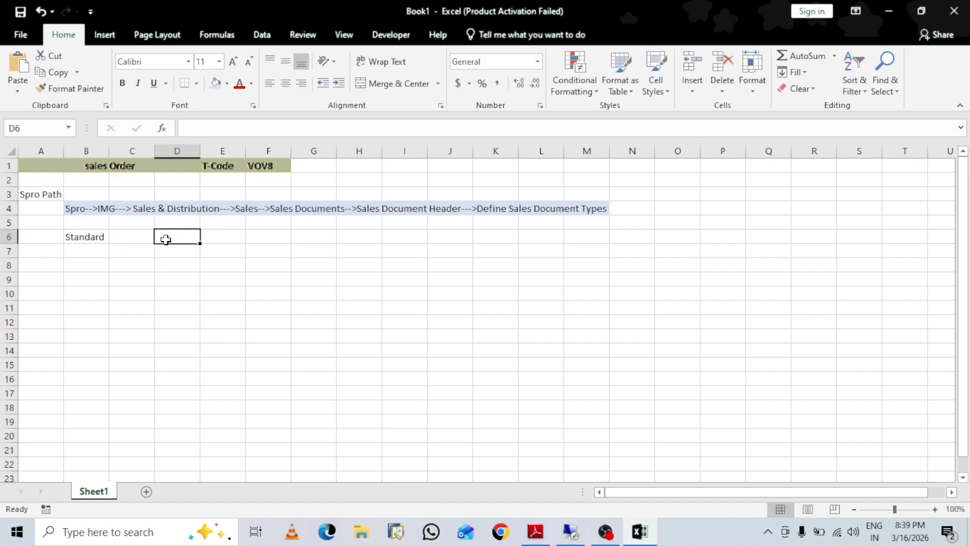
{"action": "left_click", "coordinate": [127, 239]}
{"action": "type", "text": "OR"}
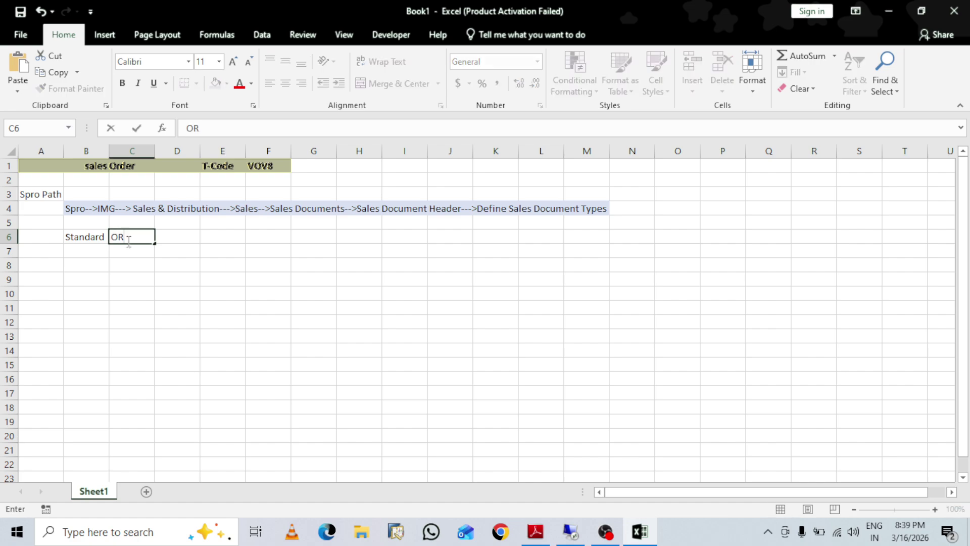
{"action": "left_click", "coordinate": [223, 279]}
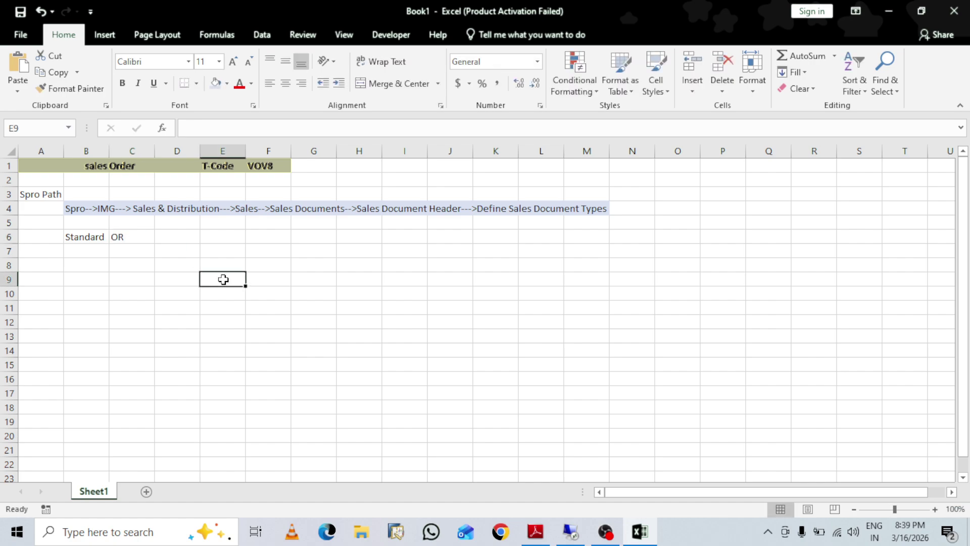
In SAP's Display IMG, show the document keys in a widened Additional Information column and open the Define Sales Document Types activity
{"action": "left_click", "coordinate": [573, 538]}
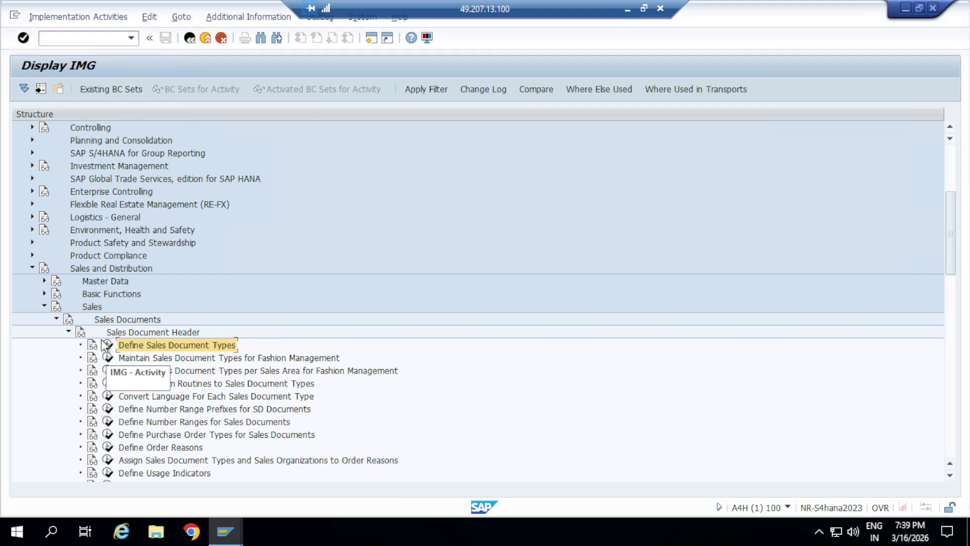
{"action": "left_click", "coordinate": [255, 17]}
{"action": "mouse_move", "coordinate": [319, 34]}
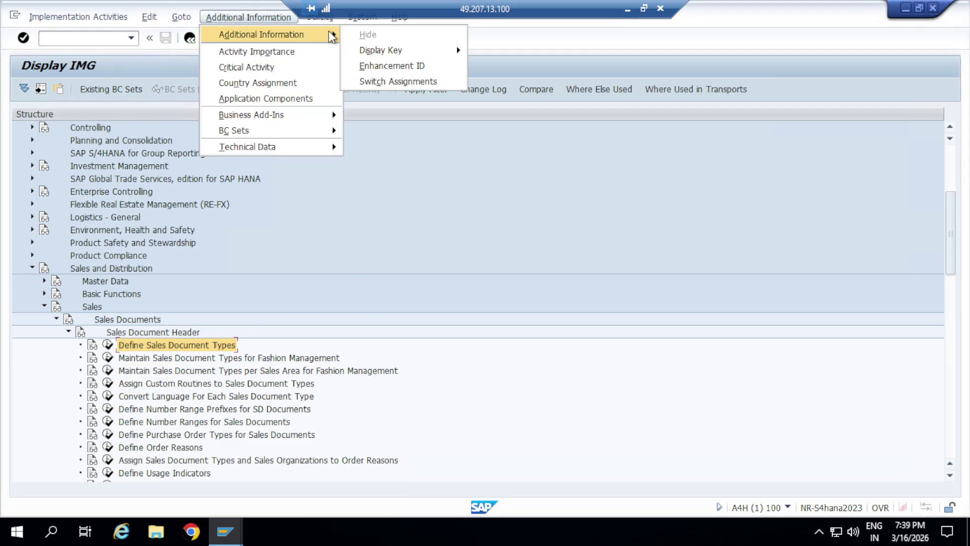
{"action": "mouse_move", "coordinate": [394, 54]}
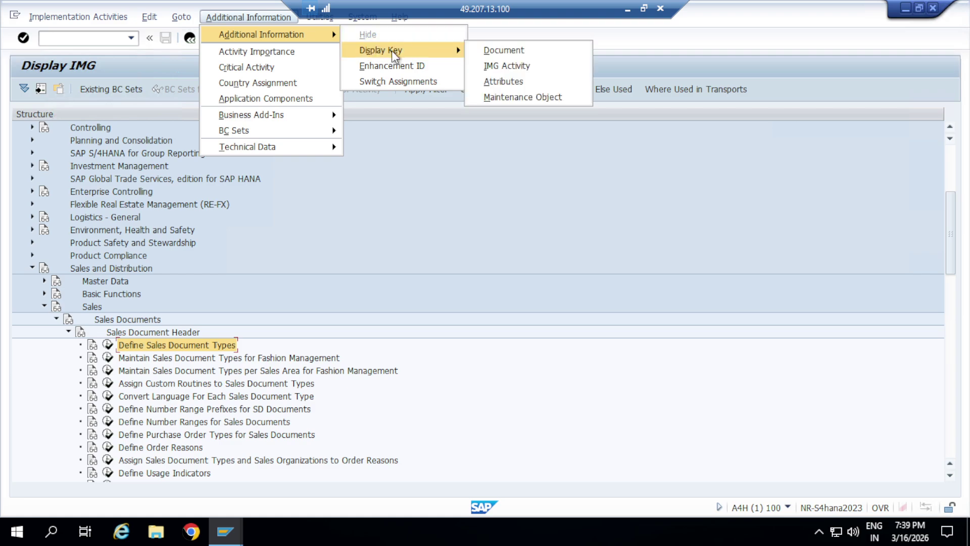
{"action": "left_click", "coordinate": [502, 52]}
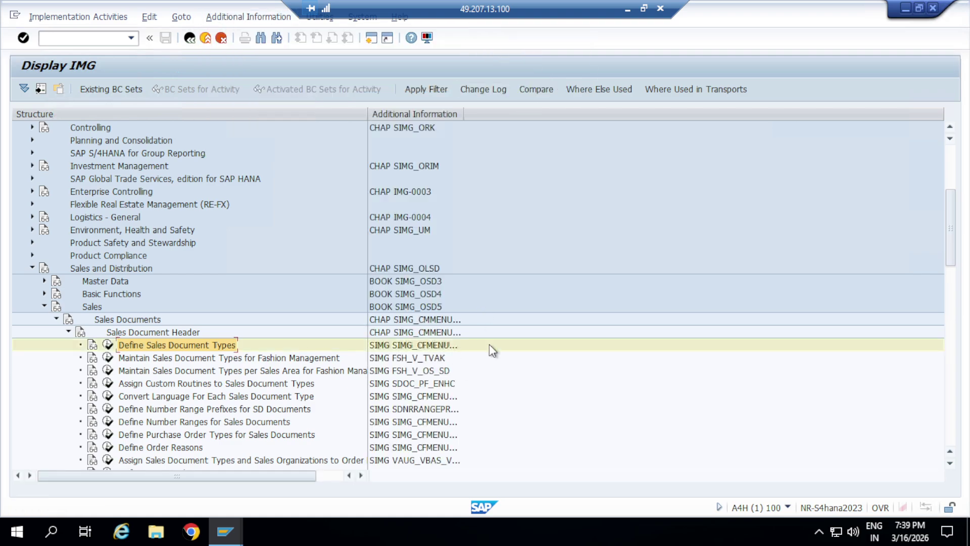
{"action": "left_click_drag", "start_coordinate": [464, 111], "coordinate": [534, 110]}
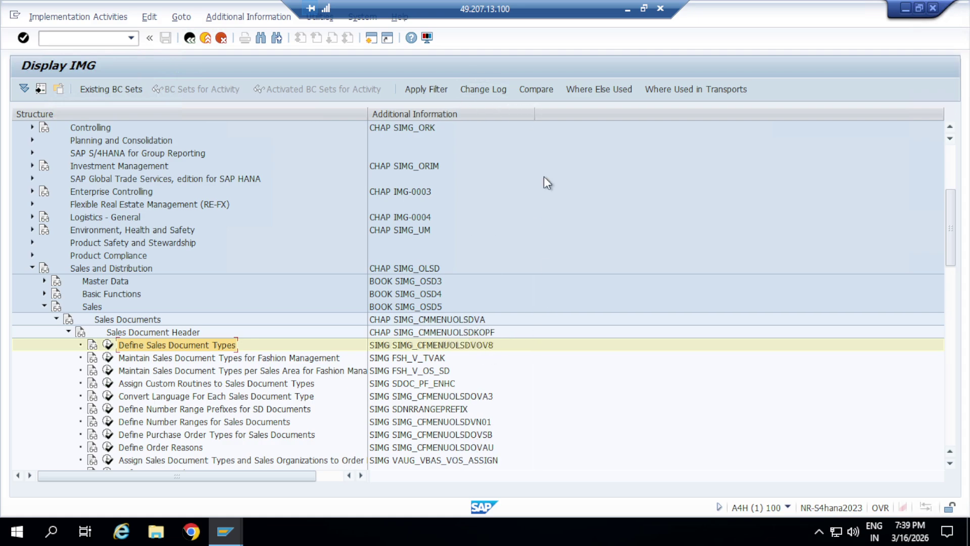
{"action": "left_click", "coordinate": [108, 345]}
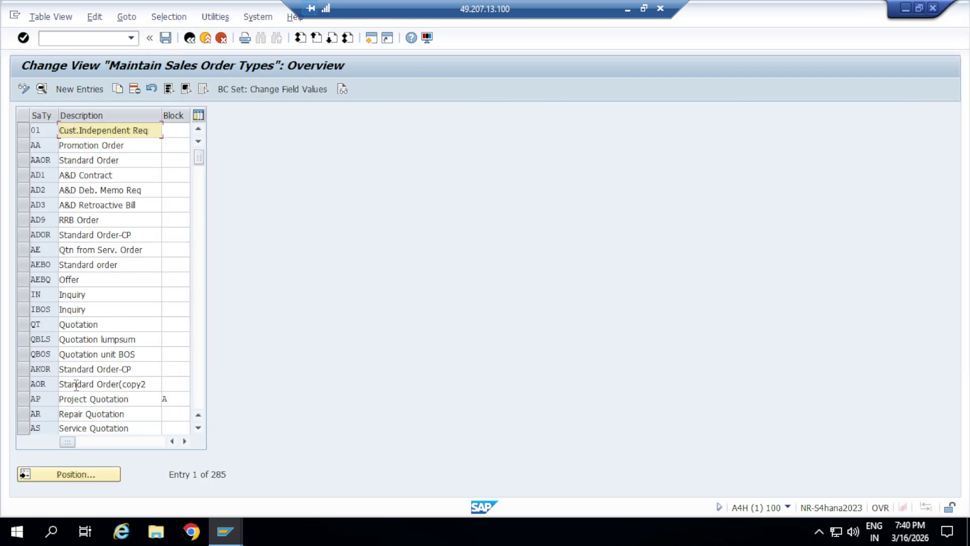
Minimize the SAP session and Excel, and open the SD folder from the desktop
{"action": "left_click", "coordinate": [627, 10]}
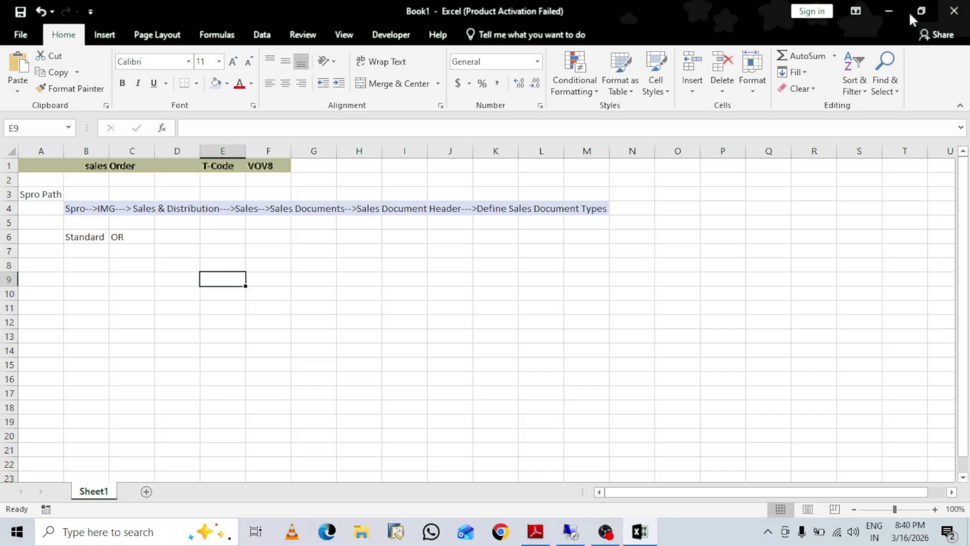
{"action": "left_click", "coordinate": [887, 12]}
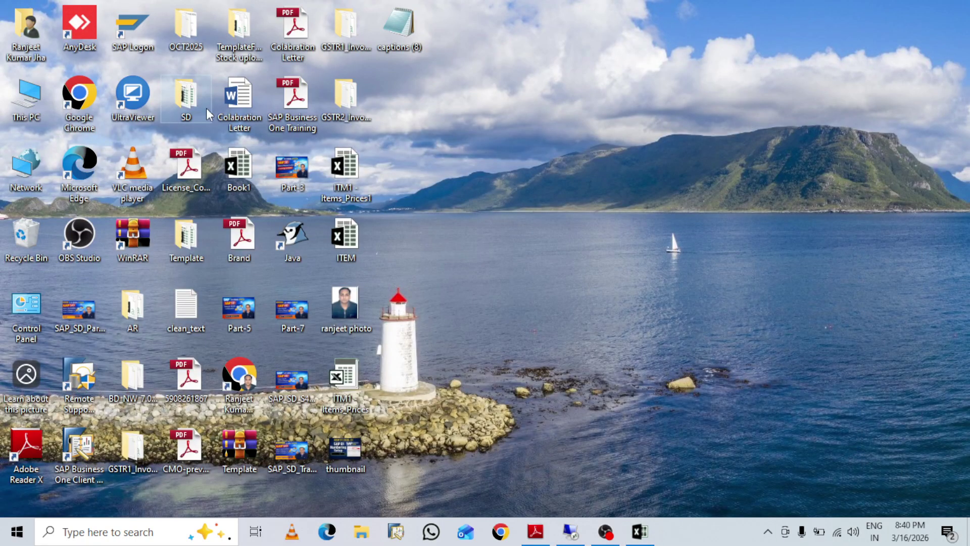
{"action": "double_click", "coordinate": [190, 98]}
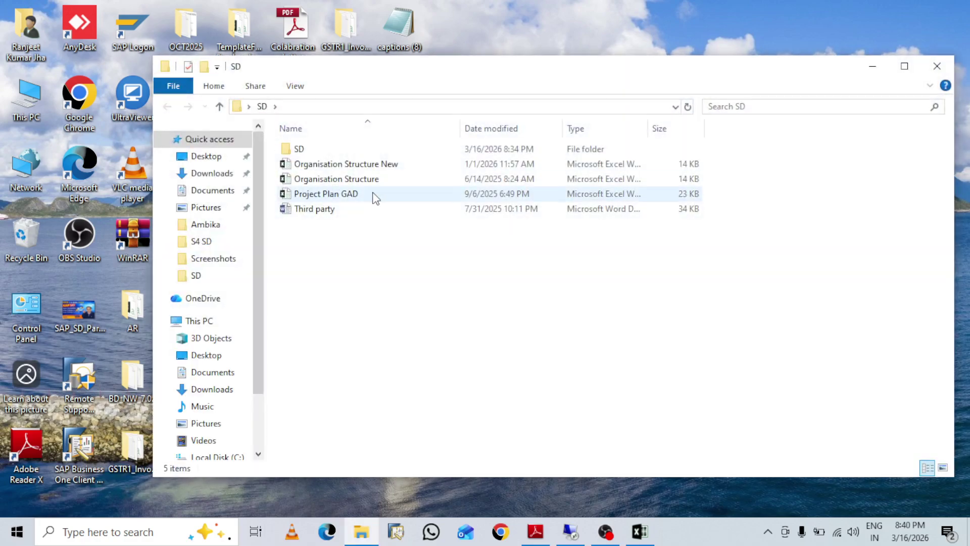
Open the Word file document1 from the SD subfolder and dismiss the Office activation notice
{"action": "double_click", "coordinate": [325, 150]}
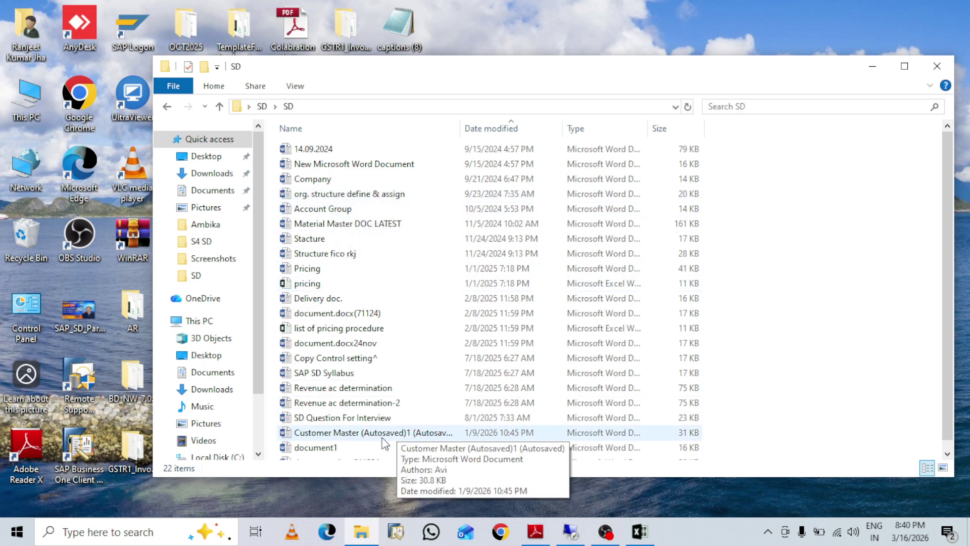
{"action": "left_click", "coordinate": [343, 448]}
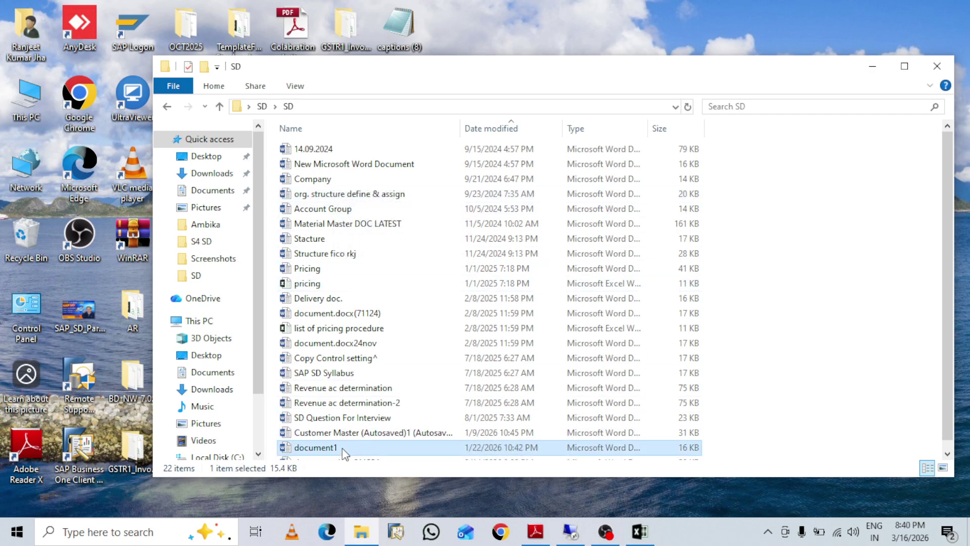
{"action": "double_click", "coordinate": [342, 448]}
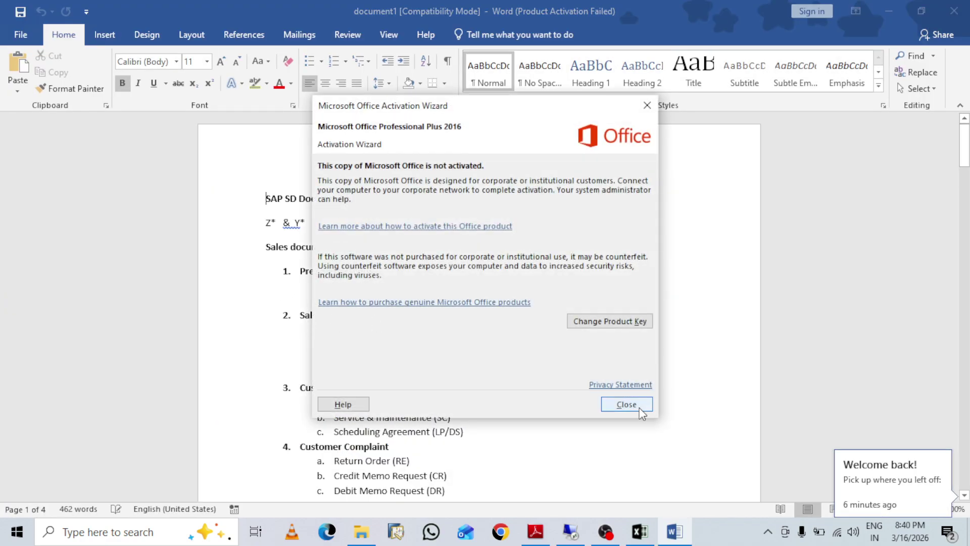
{"action": "left_click", "coordinate": [626, 405]}
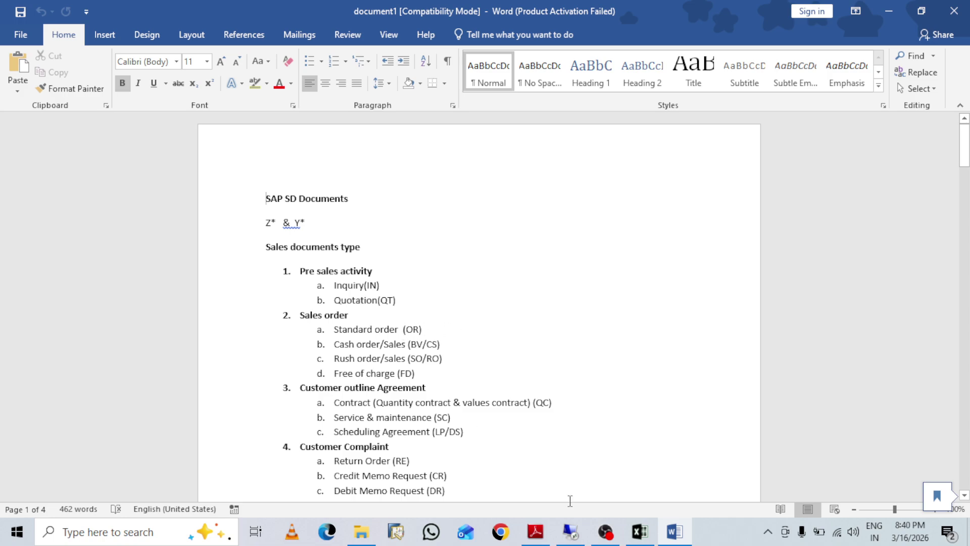
Switch to the SAP session and position the sales order types list at document type OR
{"action": "left_click", "coordinate": [571, 531]}
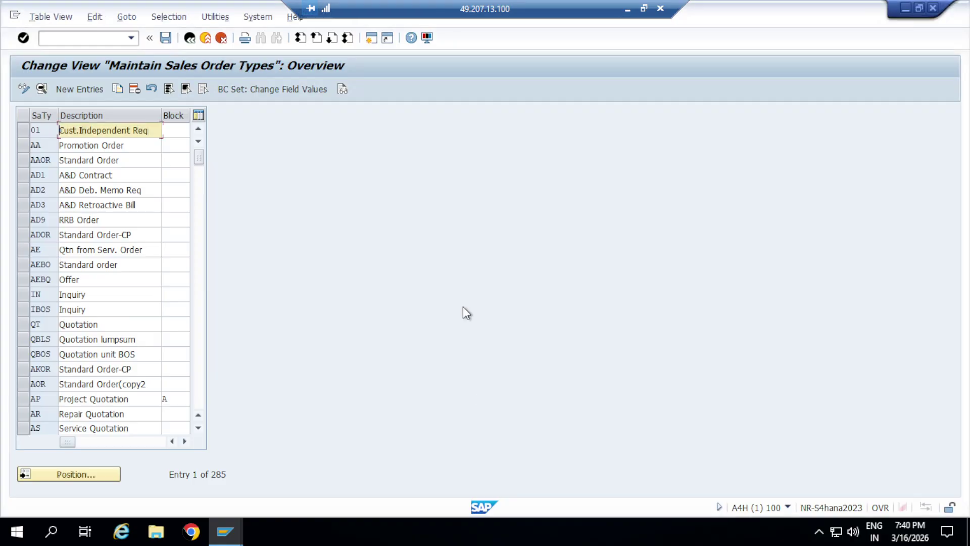
{"action": "left_click", "coordinate": [74, 478]}
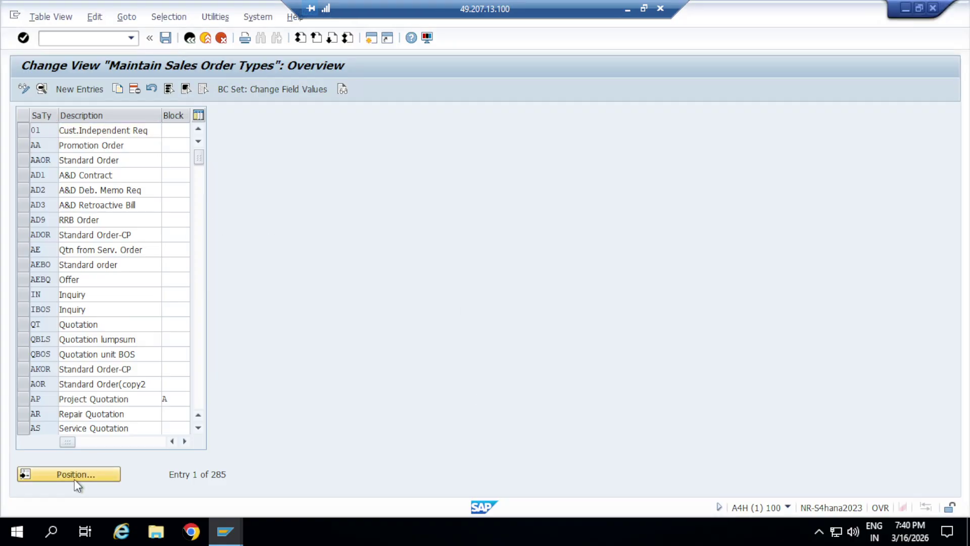
{"action": "type", "text": "or"}
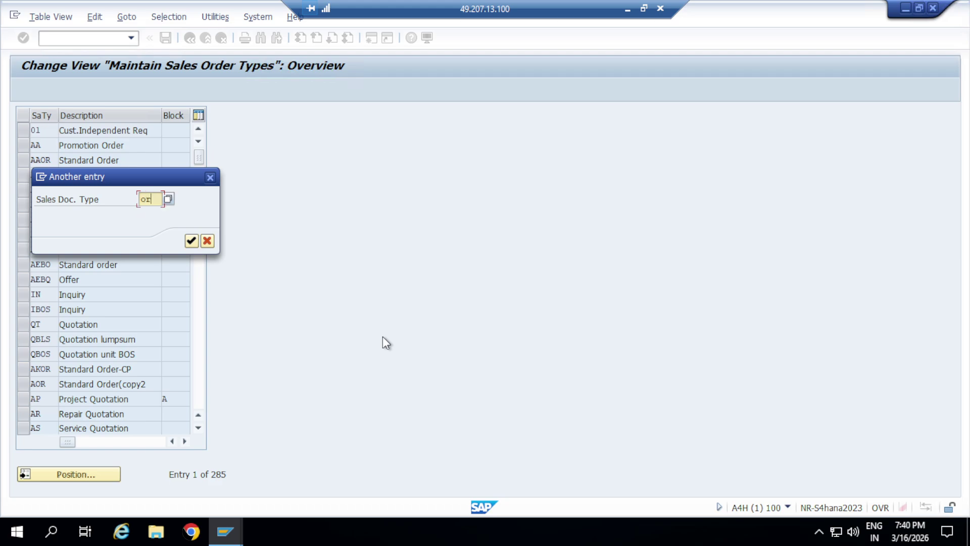
{"action": "left_click", "coordinate": [192, 239]}
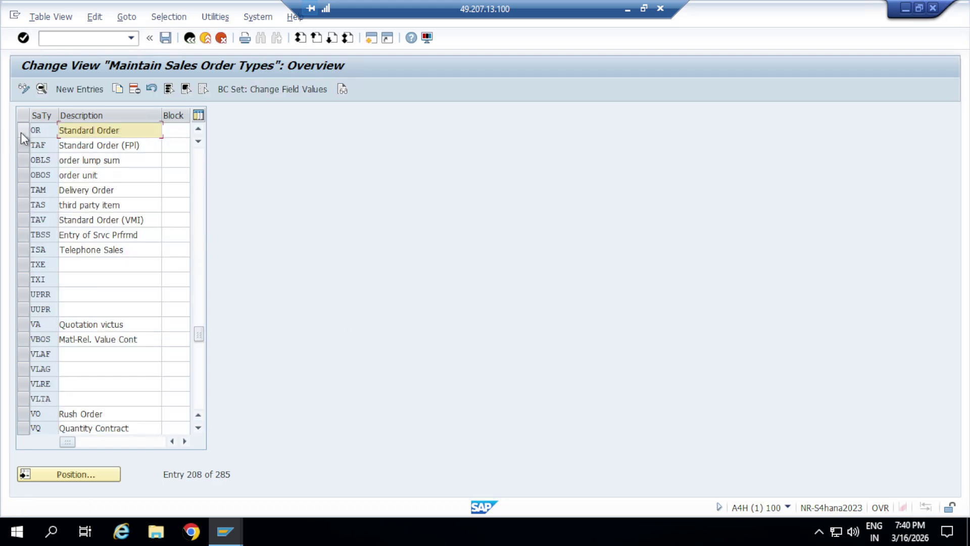
Copy sales document type OR as YOR2, including the dependent entries for copying control
{"action": "left_click", "coordinate": [21, 132]}
{"action": "left_click", "coordinate": [120, 90]}
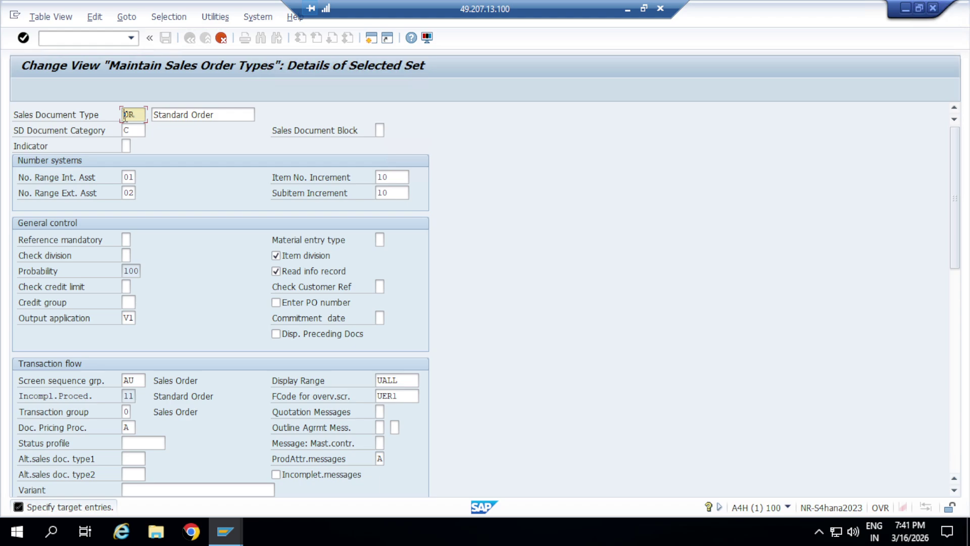
{"action": "type", "text": "Y"}
{"action": "key", "text": "BackSpace"}
{"action": "type", "text": "YOR"}
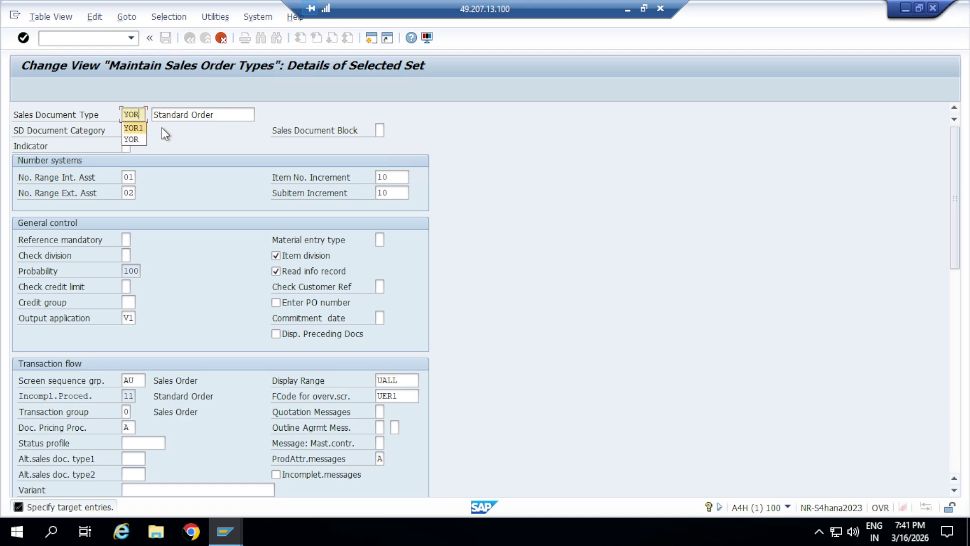
{"action": "type", "text": "2"}
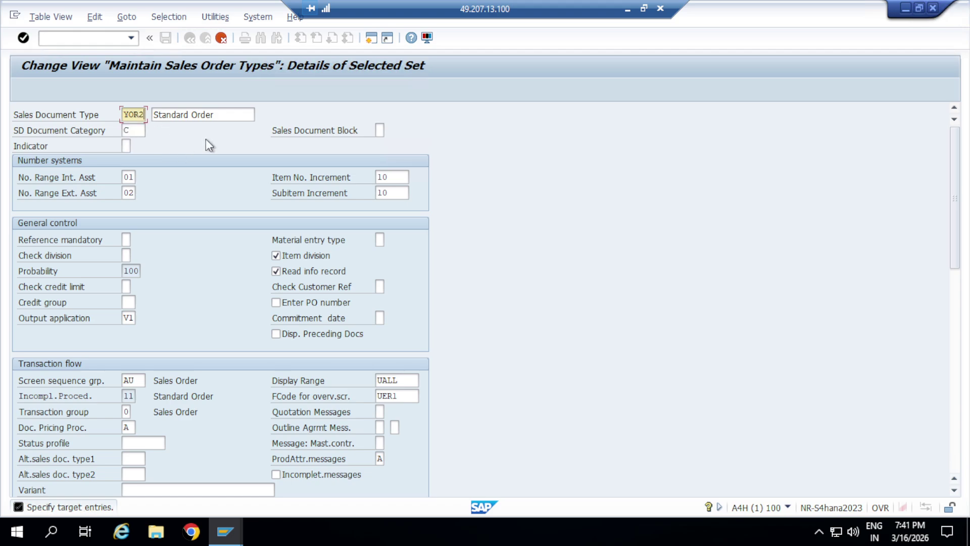
{"action": "key", "text": "Tab"}
{"action": "left_click", "coordinate": [23, 38]}
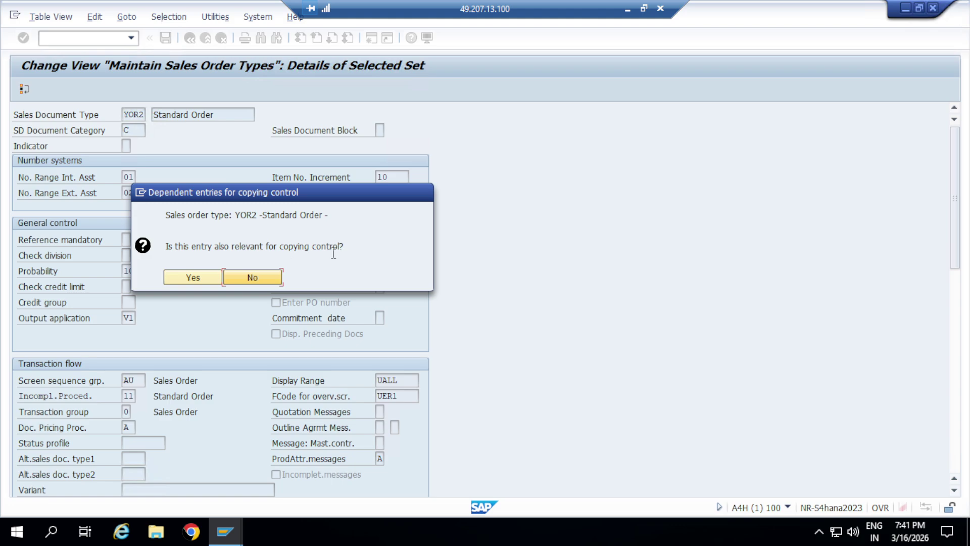
{"action": "left_click", "coordinate": [194, 278]}
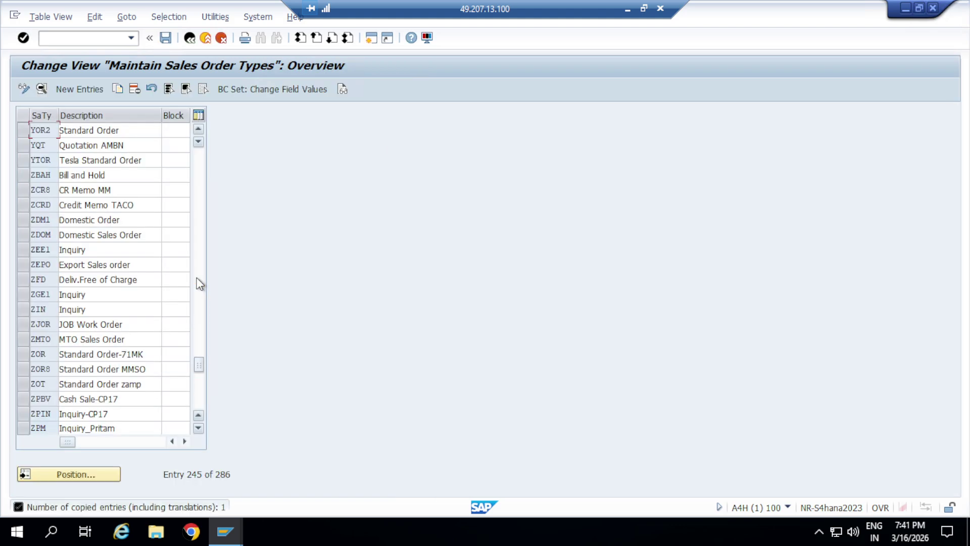
Save the new sales document type in the proposed customizing request and close the transported key fields list
{"action": "left_click", "coordinate": [165, 38]}
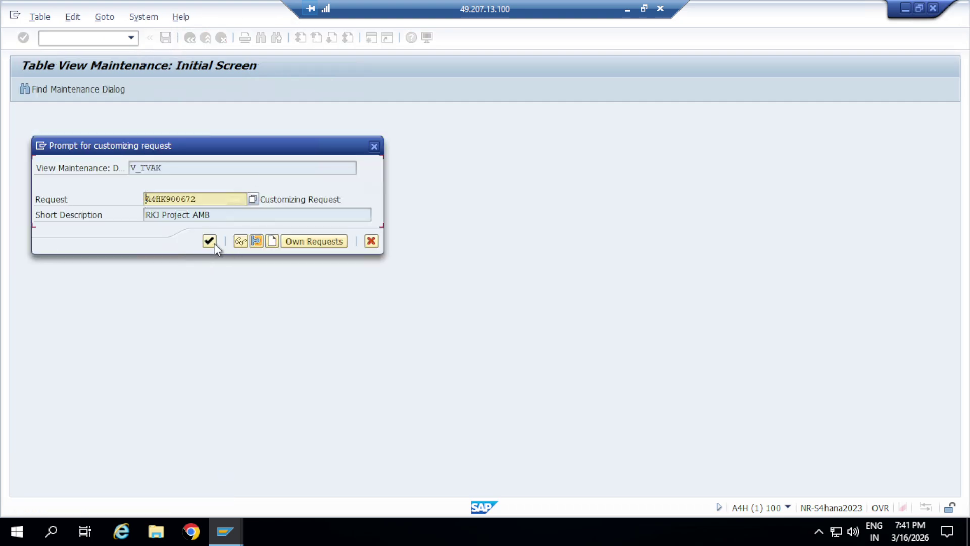
{"action": "left_click", "coordinate": [214, 244]}
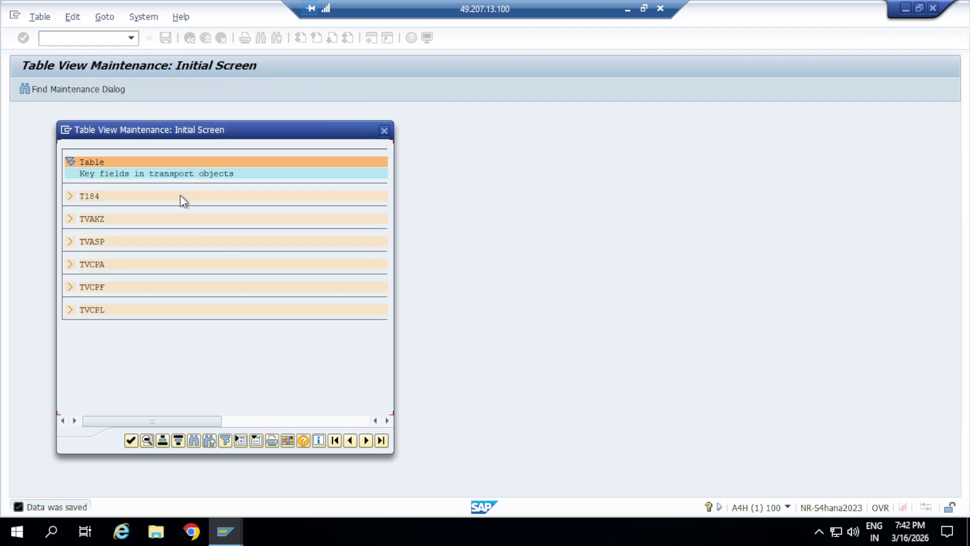
{"action": "left_click", "coordinate": [131, 438]}
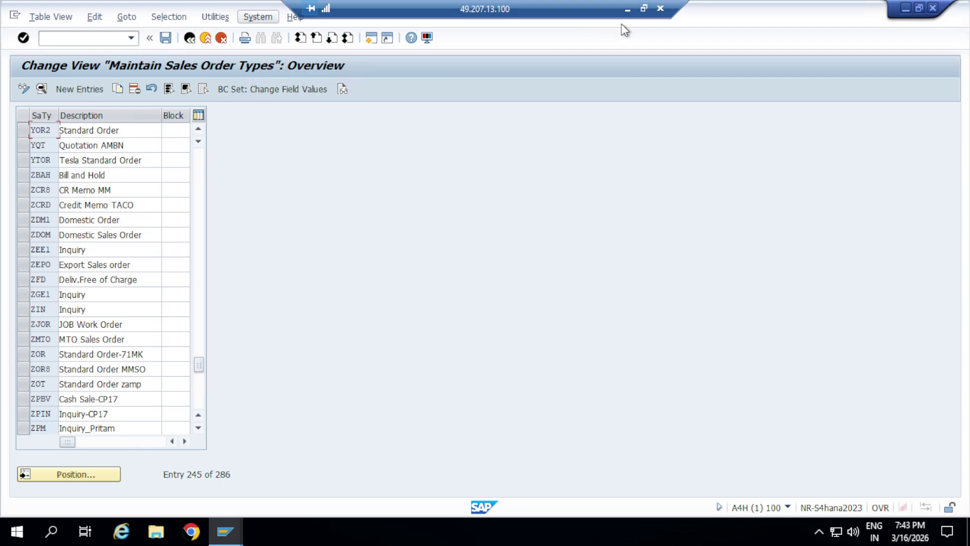
Select the "Standard order (OR)" line in the Word document, then enter "YOR2" in cell D6 of the Excel sheet
{"action": "left_click", "coordinate": [630, 8]}
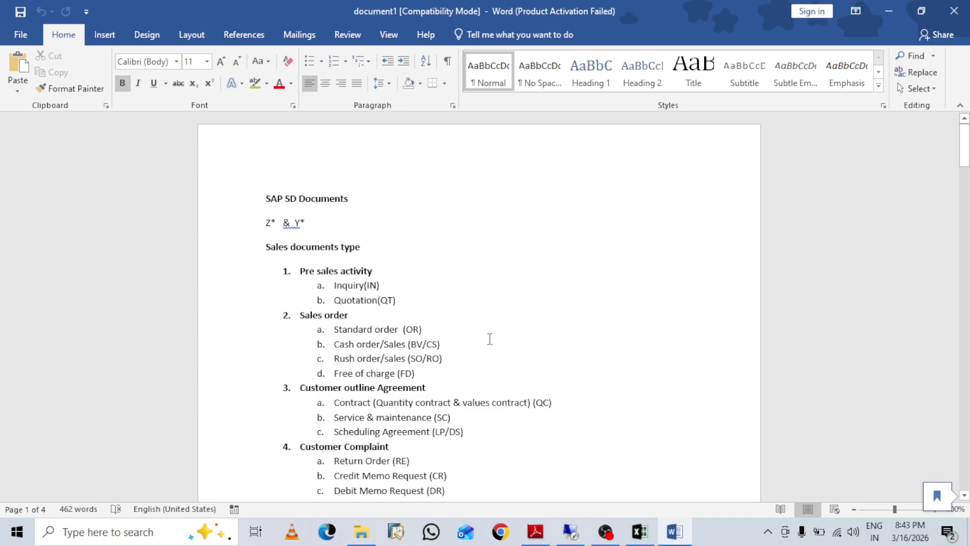
{"action": "left_click_drag", "start_coordinate": [333, 330], "coordinate": [444, 331]}
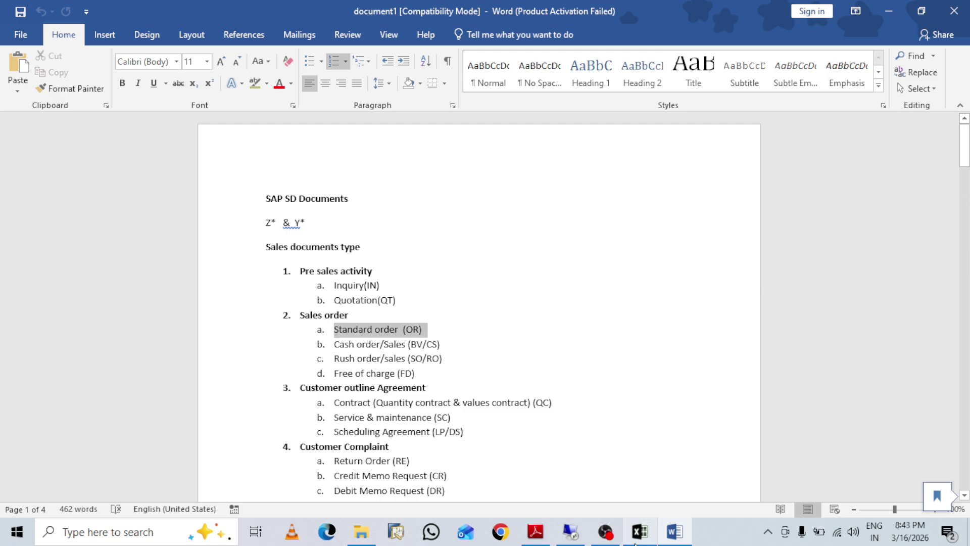
{"action": "left_click", "coordinate": [637, 537]}
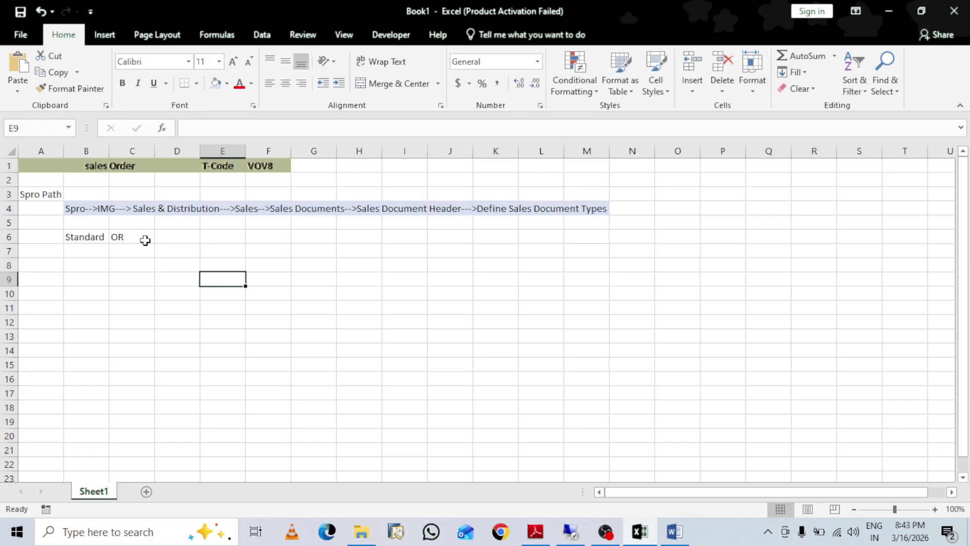
{"action": "left_click", "coordinate": [187, 235]}
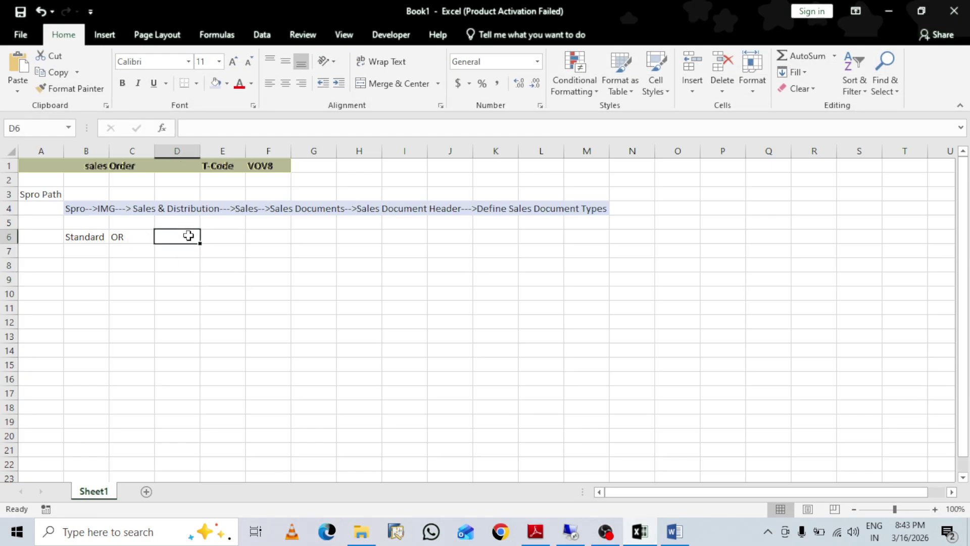
{"action": "type", "text": "YOR2"}
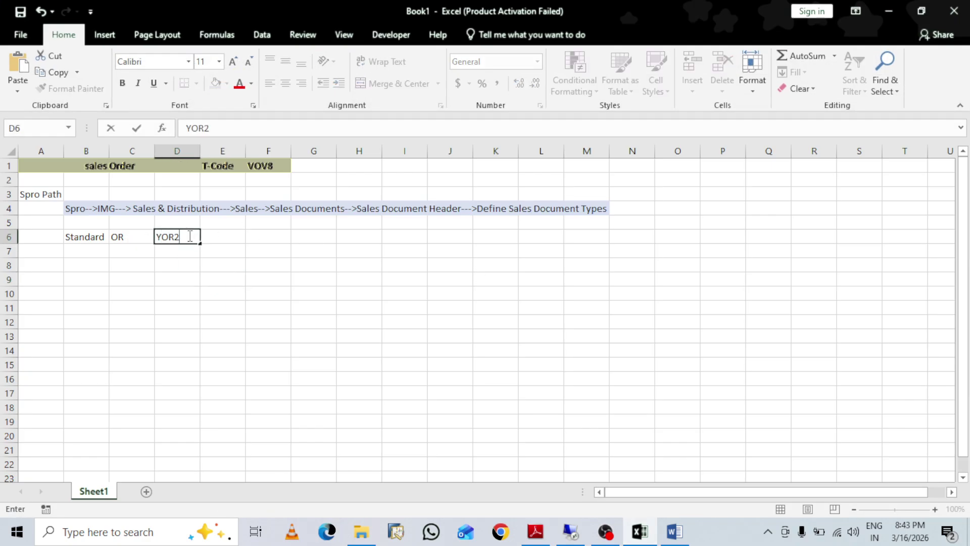
{"action": "left_click", "coordinate": [269, 266]}
Enter "Item Cotegory" in cell B7 and autofit the width of column B
{"action": "left_click", "coordinate": [87, 247]}
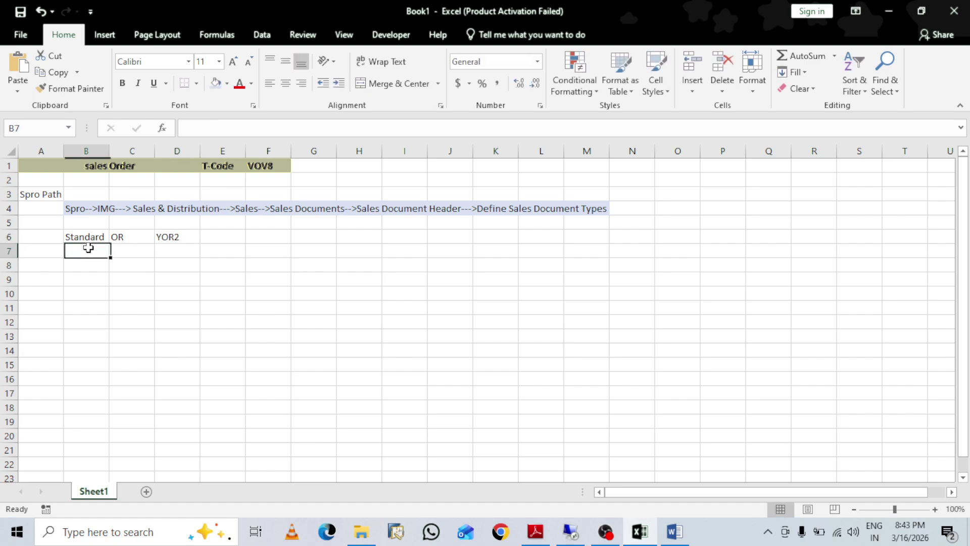
{"action": "type", "text": "Item"}
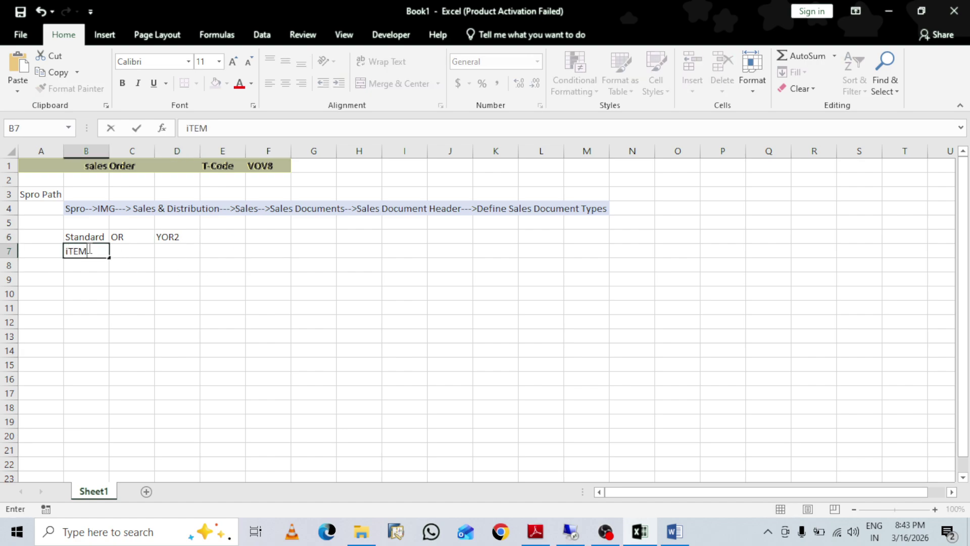
{"action": "type", "text": " Coteg"}
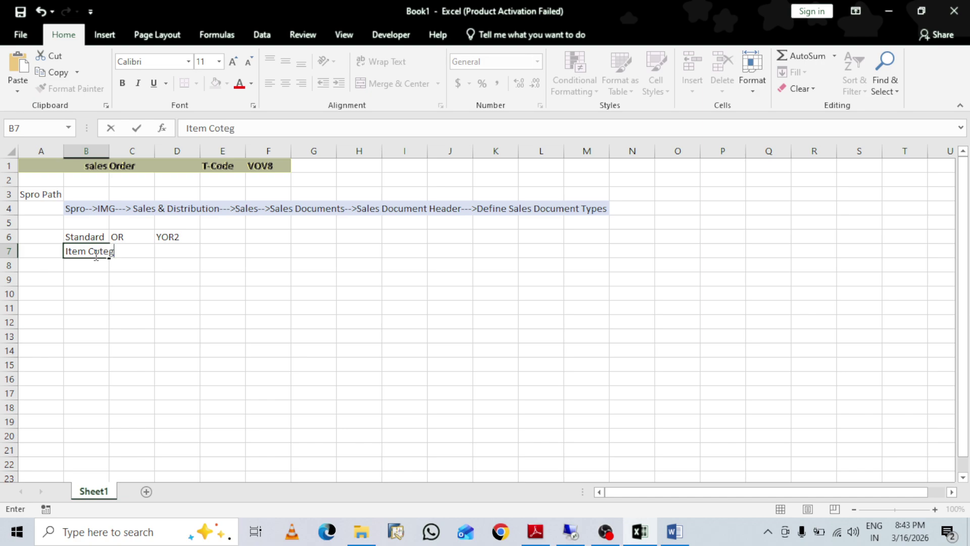
{"action": "type", "text": "ory"}
{"action": "left_click", "coordinate": [154, 252]}
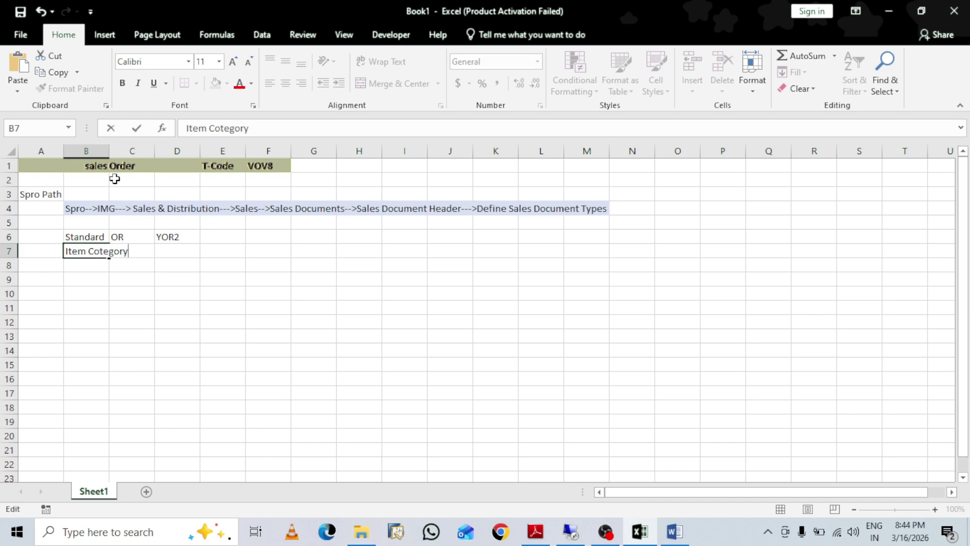
{"action": "double_click", "coordinate": [108, 148]}
{"action": "left_click", "coordinate": [108, 148]}
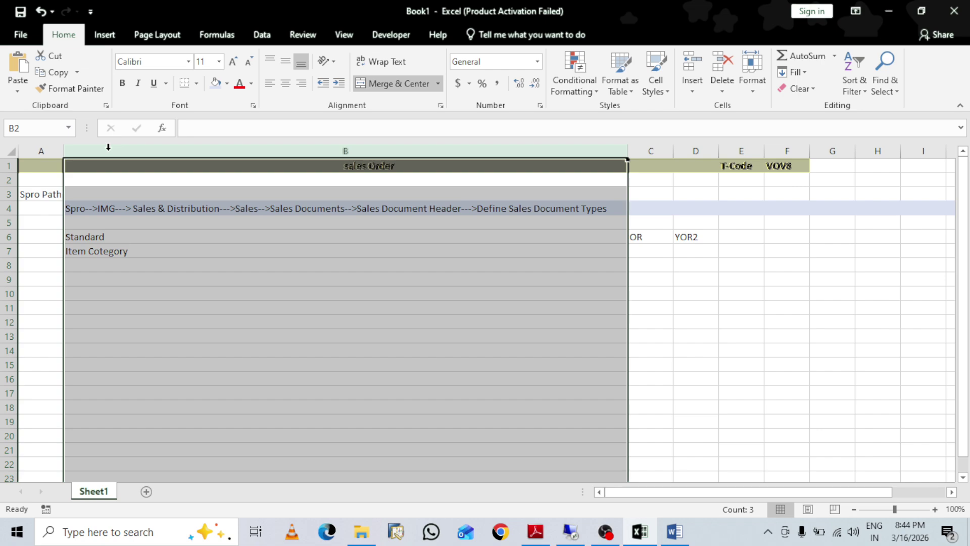
Enter the item category "TAN" in cell C7
{"action": "left_click", "coordinate": [653, 251]}
{"action": "type", "text": "TAN"}
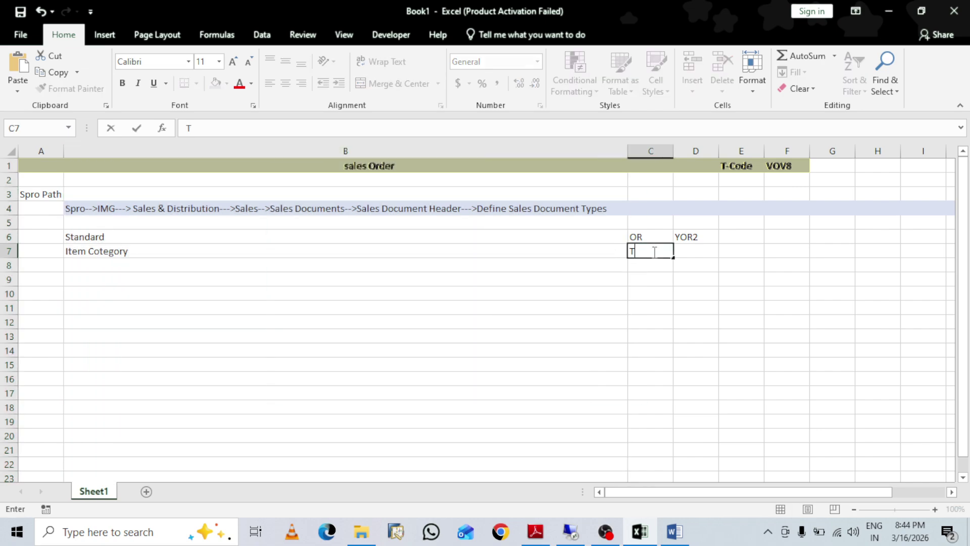
{"action": "key", "text": "BackSpace"}
{"action": "type", "text": "N"}
{"action": "left_click", "coordinate": [706, 253]}
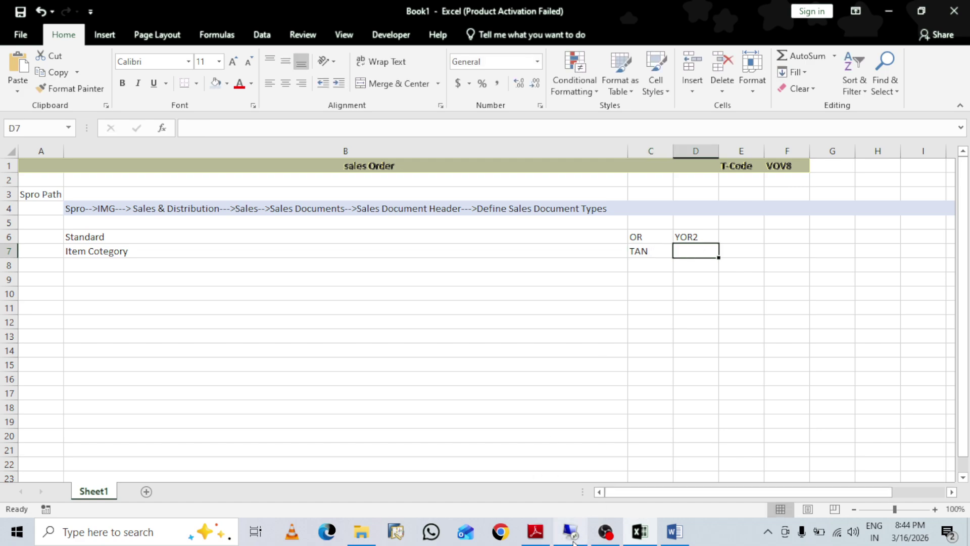
Switch to SAP, return to the Display IMG tree and expand the Sales Document Item node
{"action": "left_click", "coordinate": [573, 542]}
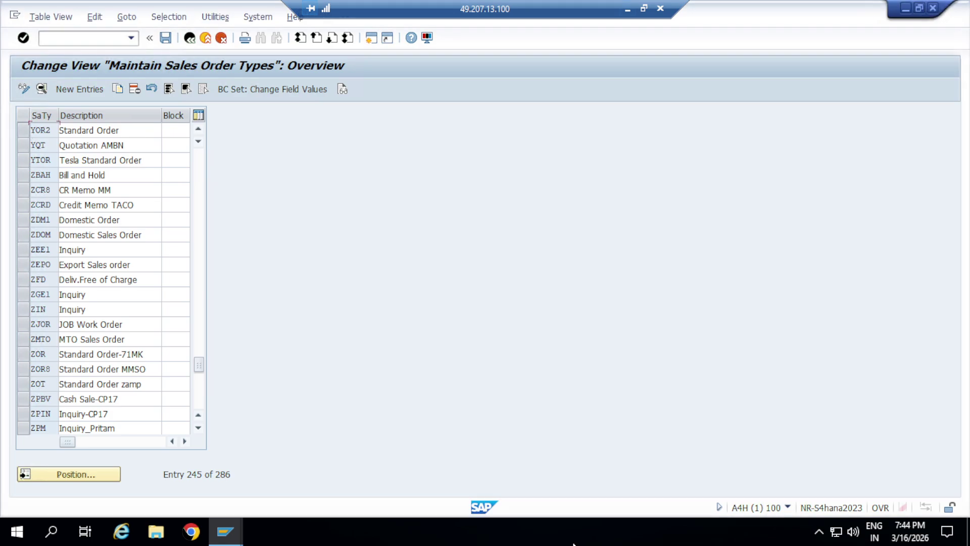
{"action": "left_click", "coordinate": [189, 42]}
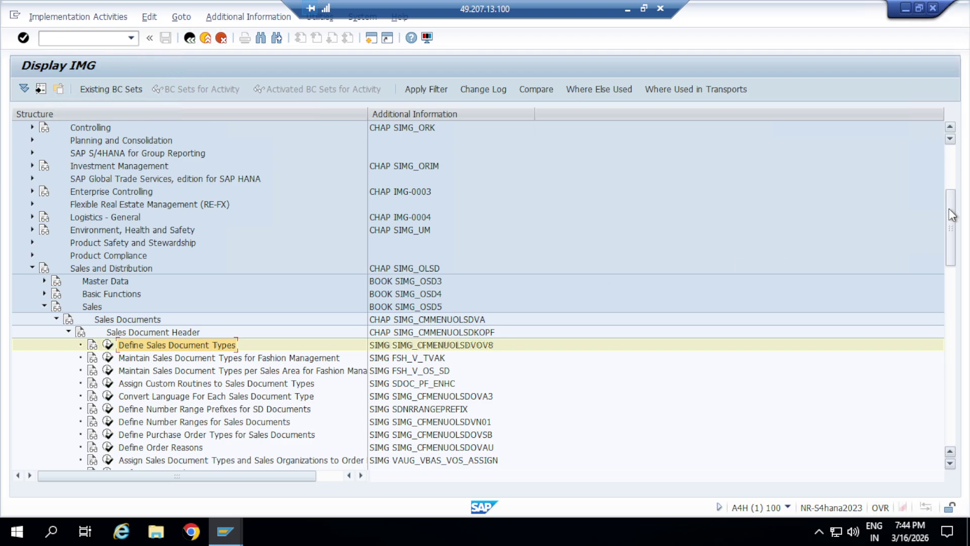
{"action": "left_click_drag", "start_coordinate": [953, 215], "coordinate": [956, 239]}
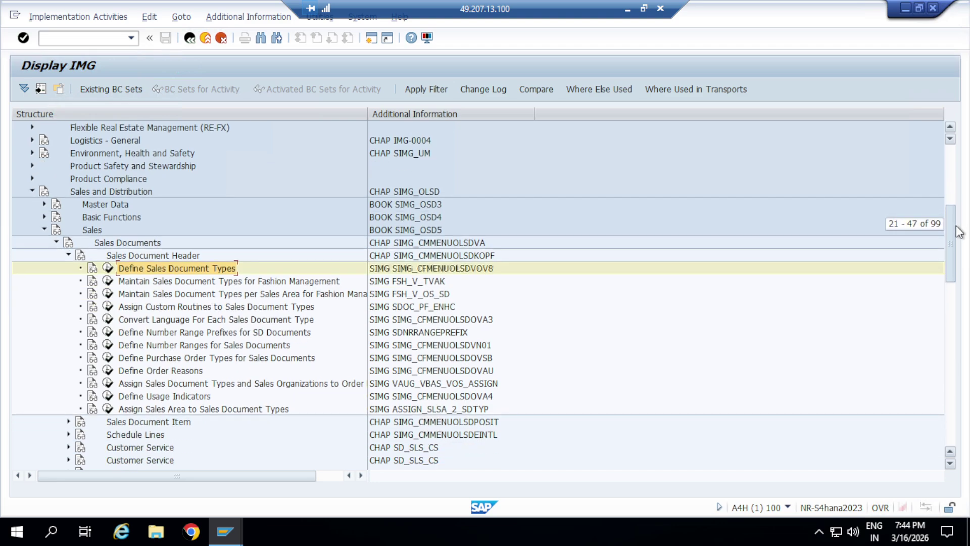
{"action": "left_click", "coordinate": [69, 422]}
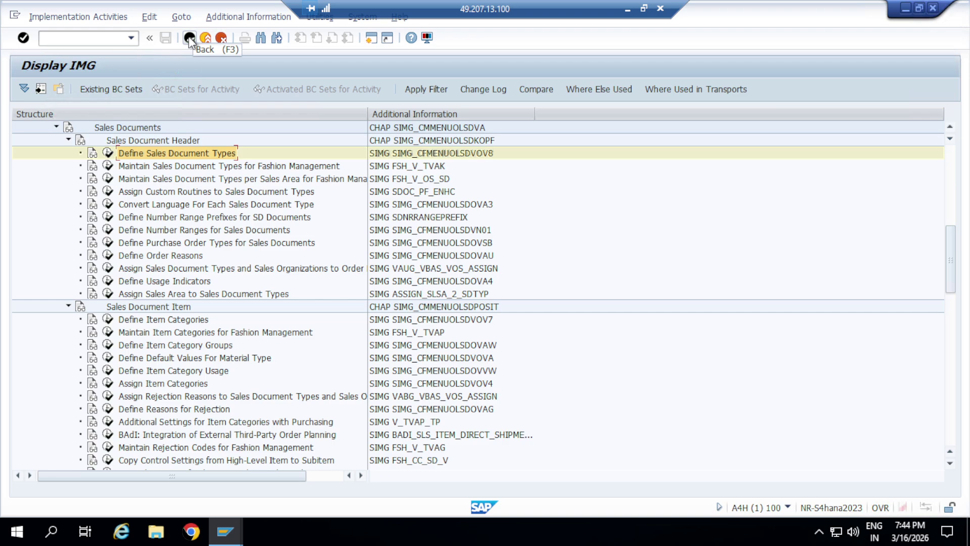
Open a new SAP session and run transaction vov7 to maintain item categories
{"action": "left_click", "coordinate": [374, 38]}
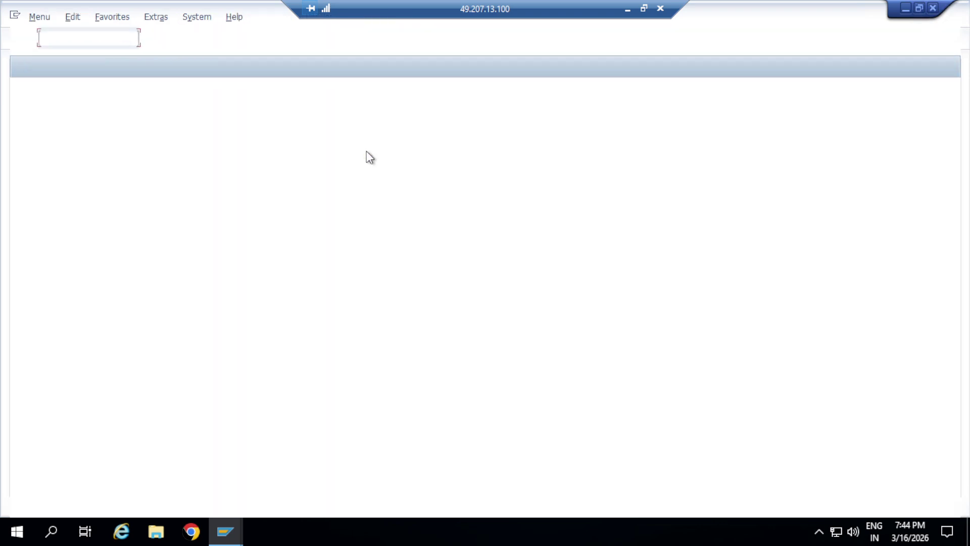
{"action": "type", "text": "vov7"}
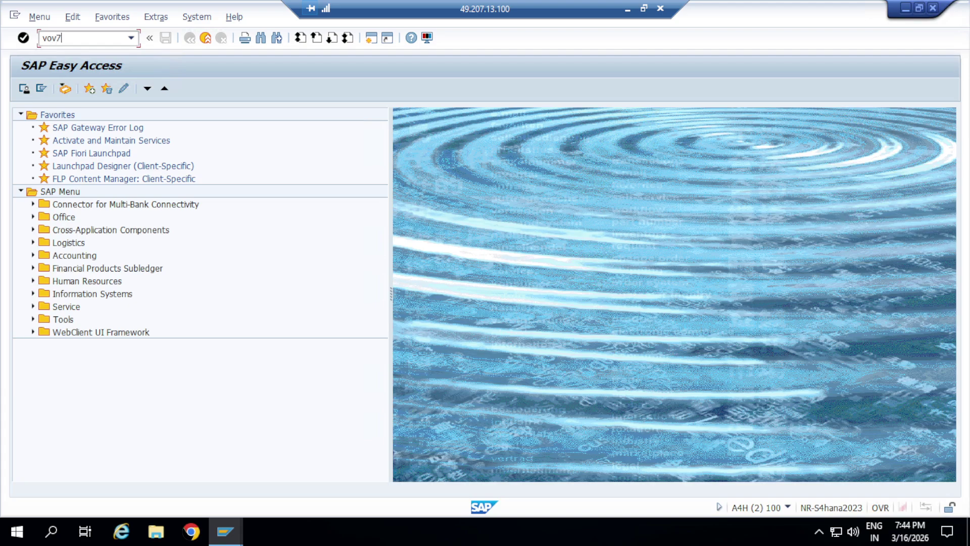
{"action": "key", "text": "Return"}
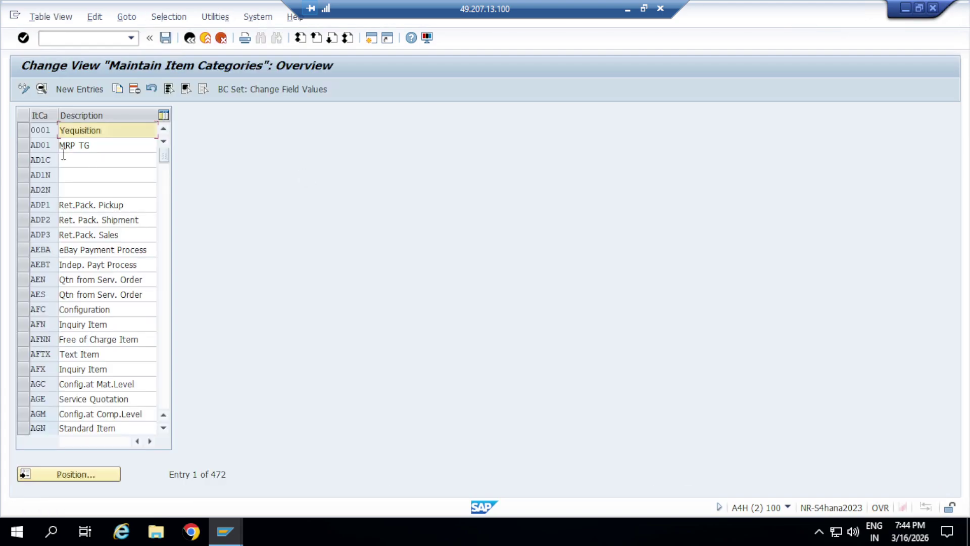
Switch to the Excel workbook and enter "Item Category" in cell B2
{"action": "left_click", "coordinate": [628, 9]}
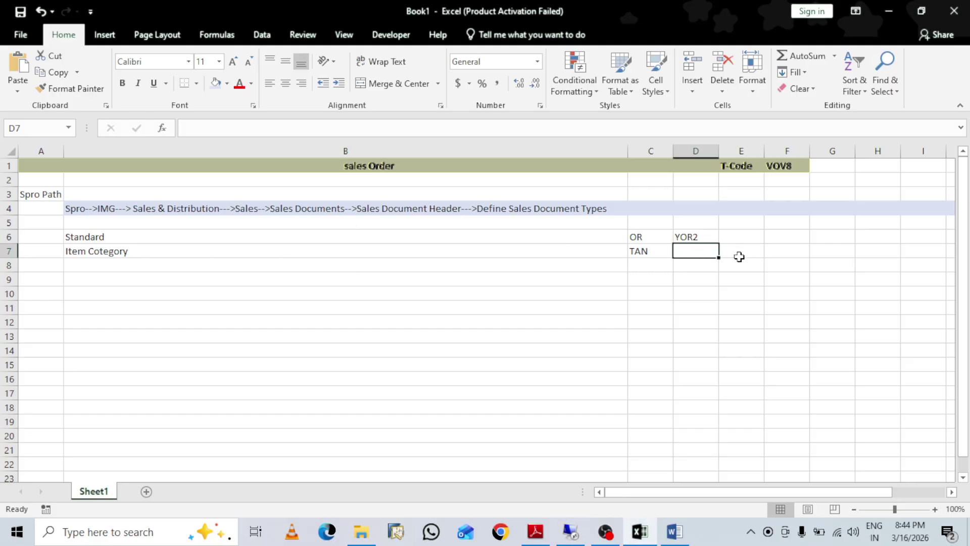
{"action": "left_click", "coordinate": [375, 178]}
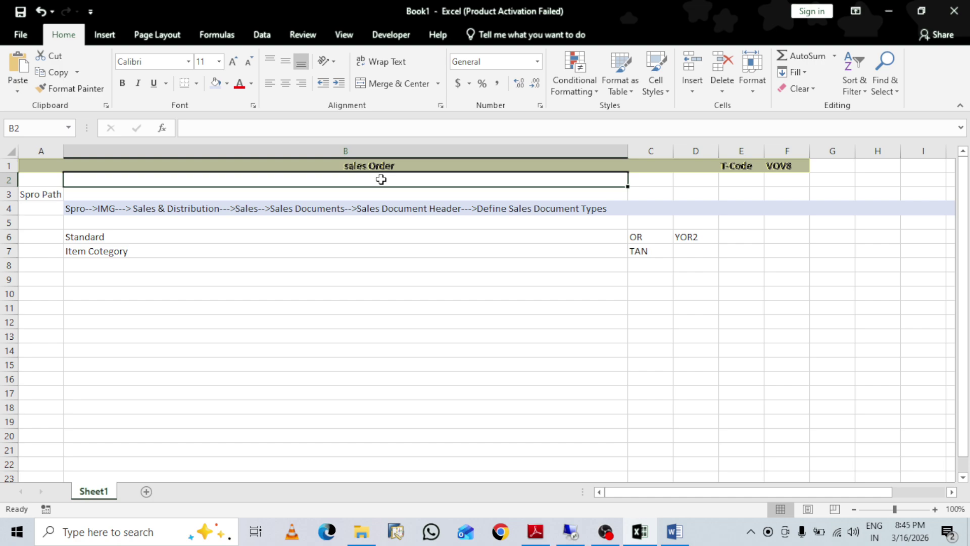
{"action": "type", "text": "Ite"}
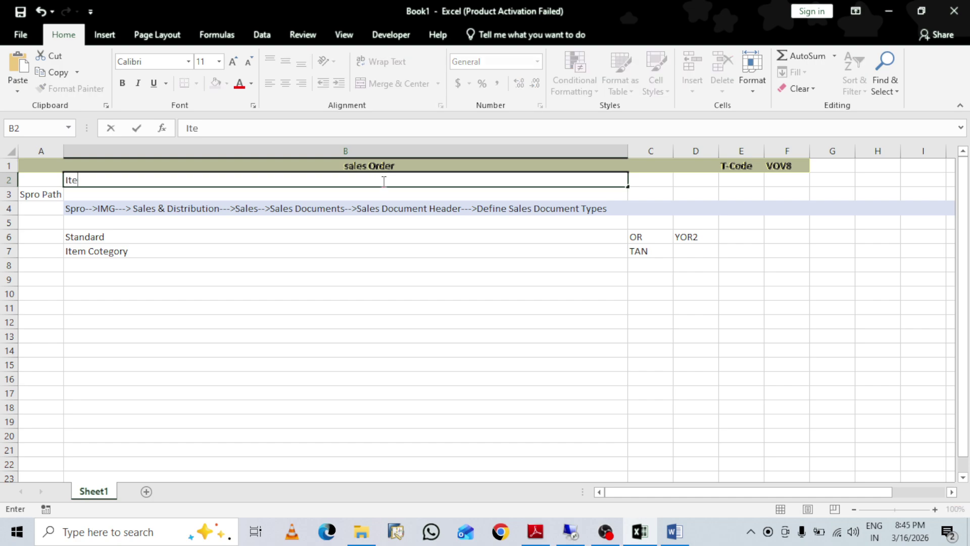
{"action": "type", "text": "m Category"}
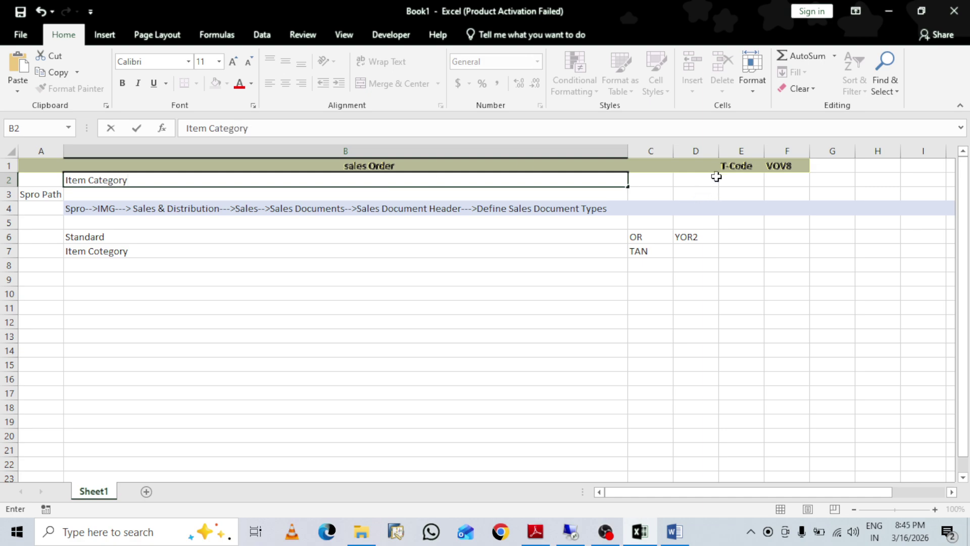
Enter the transaction code "VOV7" in cell F2 for the item category row
{"action": "left_click", "coordinate": [735, 182]}
{"action": "left_click", "coordinate": [773, 184]}
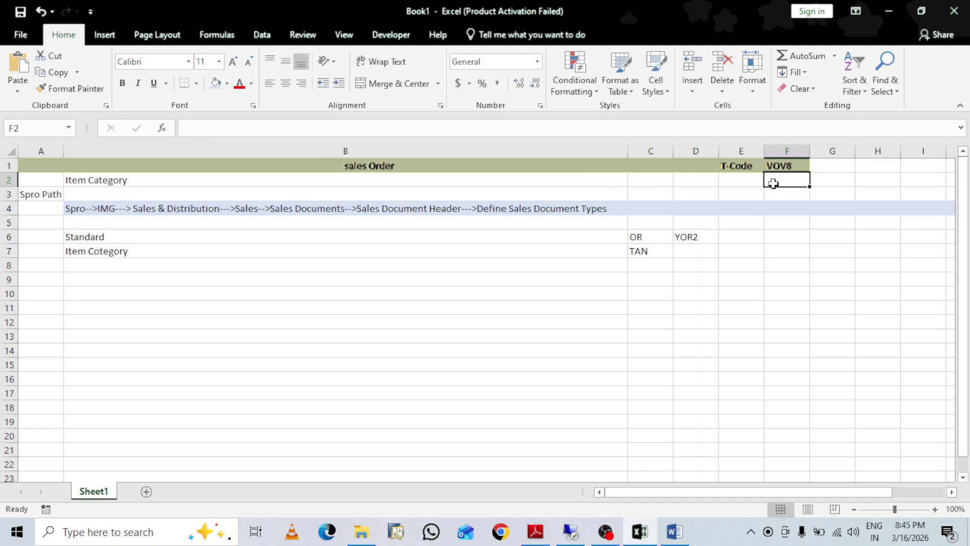
{"action": "type", "text": "VOV"}
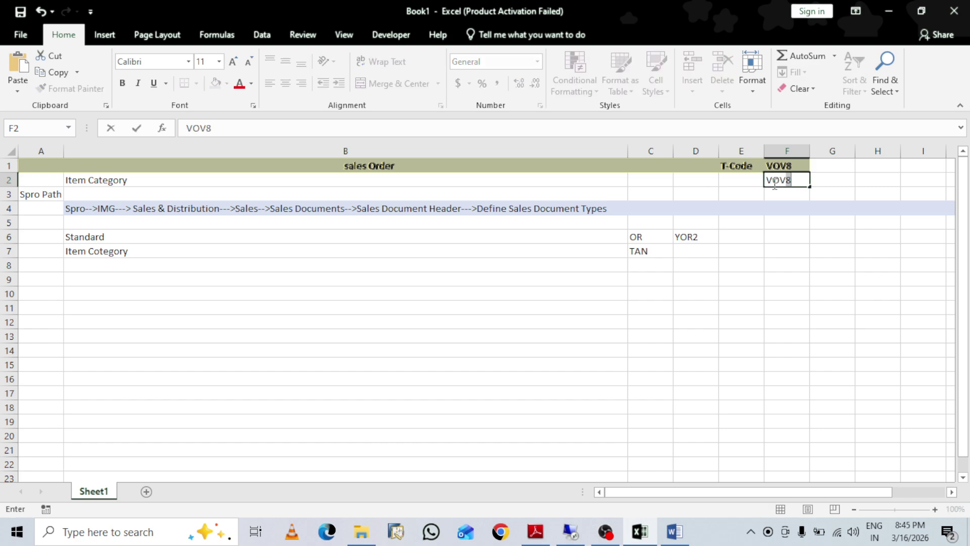
{"action": "type", "text": "7"}
{"action": "left_click", "coordinate": [799, 165]}
Copy the "T-Code" label with its formatting from cell E1 to cell E2
{"action": "left_click", "coordinate": [747, 166]}
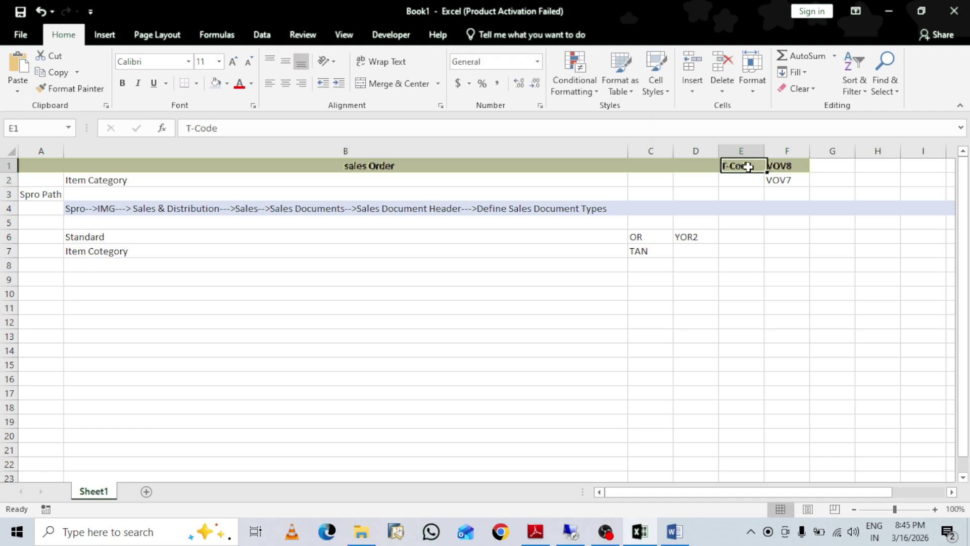
{"action": "key", "text": "ctrl+c"}
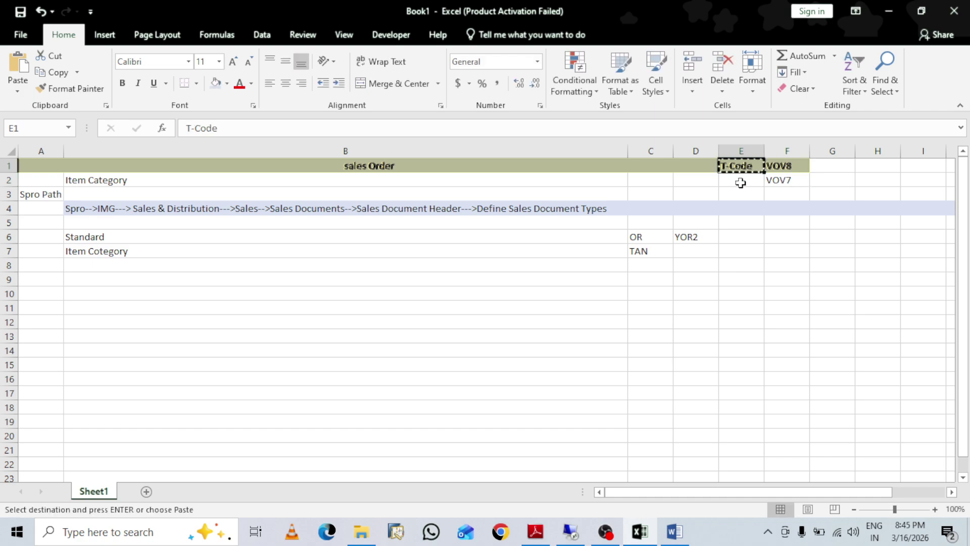
{"action": "left_click", "coordinate": [740, 181]}
{"action": "key", "text": "ctrl+v"}
{"action": "left_click", "coordinate": [782, 236]}
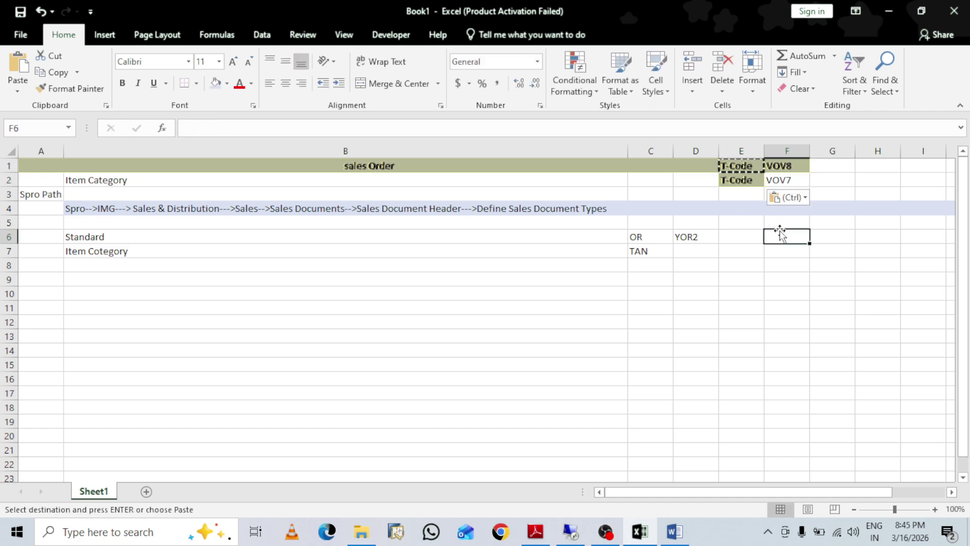
Center the "Item Category" heading in cell B2 horizontally
{"action": "left_click", "coordinate": [182, 190]}
{"action": "left_click", "coordinate": [180, 182]}
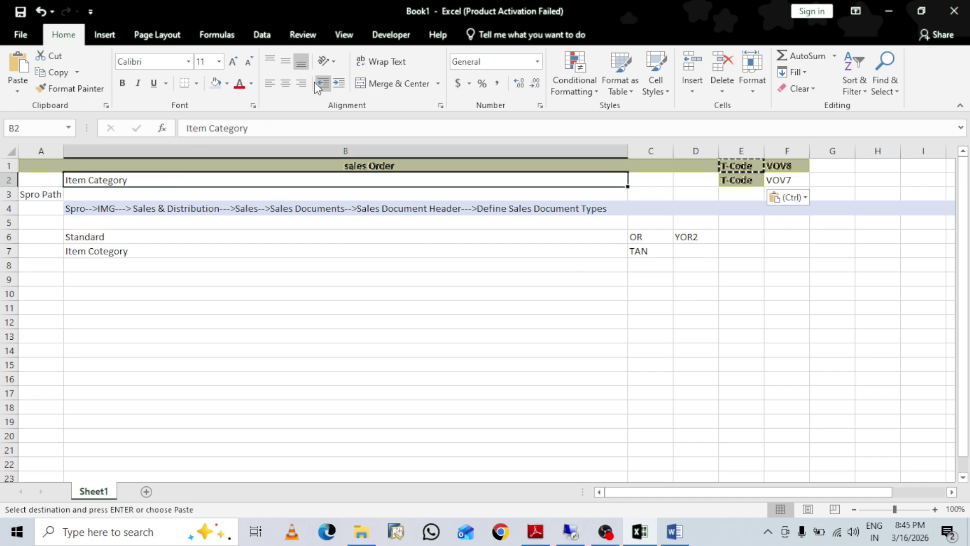
{"action": "left_click", "coordinate": [285, 83]}
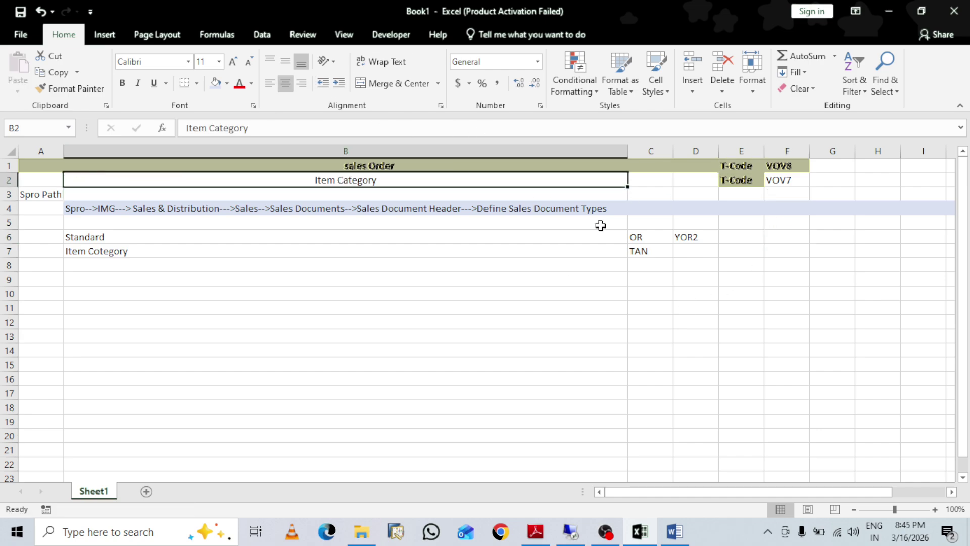
{"action": "left_click", "coordinate": [677, 322]}
Switch to SAP, find item category TAN in the list and start a copy of it
{"action": "key", "text": "alt+Tab"}
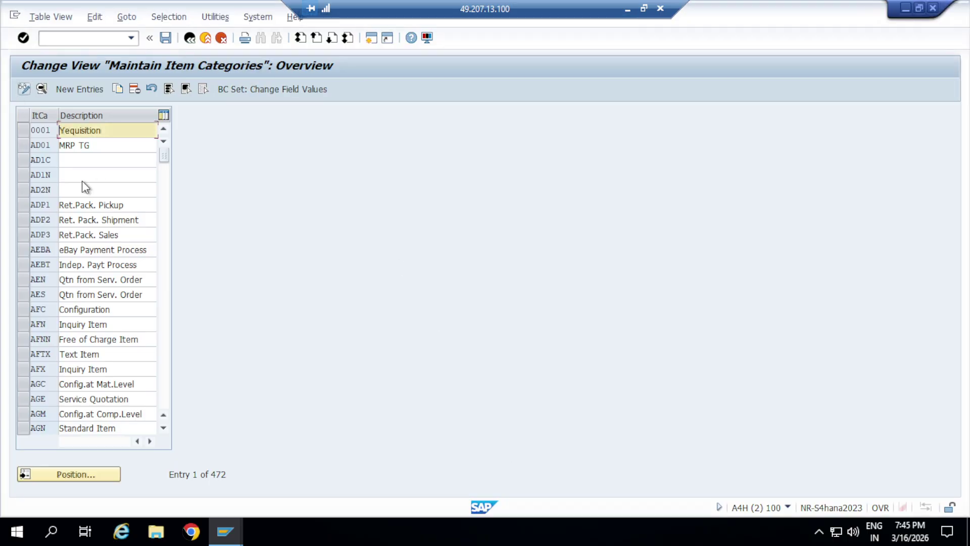
{"action": "left_click", "coordinate": [77, 469]}
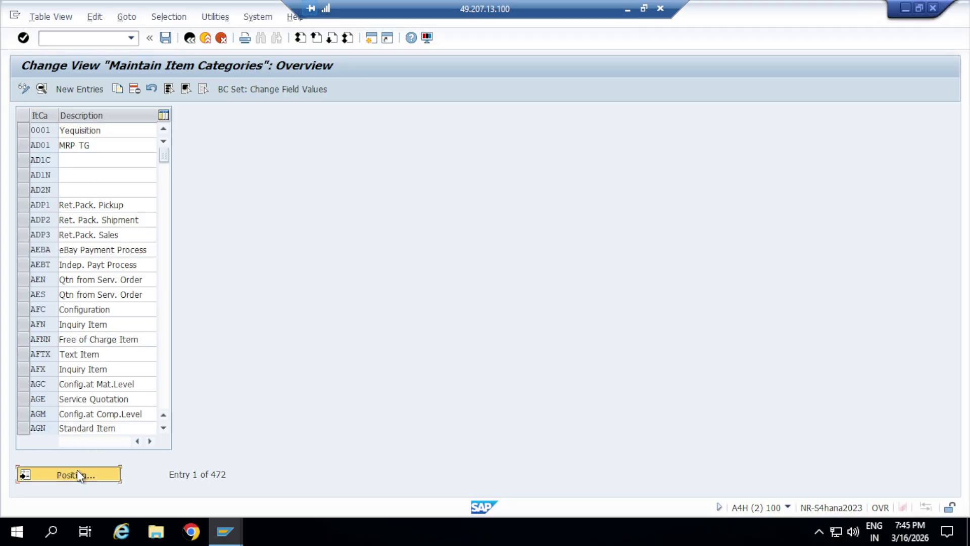
{"action": "type", "text": "tab"}
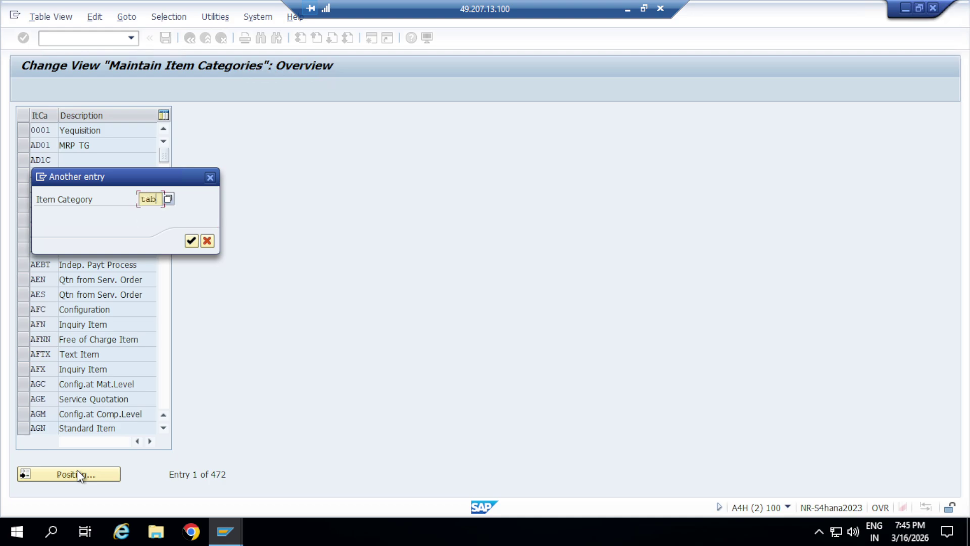
{"action": "key", "text": "BackSpace"}
{"action": "type", "text": "n"}
{"action": "left_click", "coordinate": [156, 208]}
{"action": "left_click", "coordinate": [192, 240]}
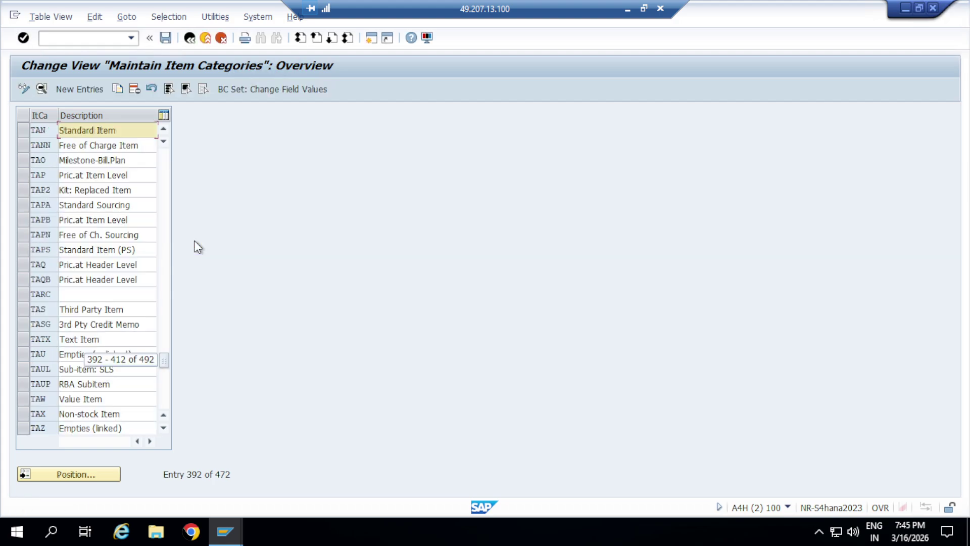
{"action": "left_click", "coordinate": [21, 129]}
{"action": "left_click", "coordinate": [117, 90]}
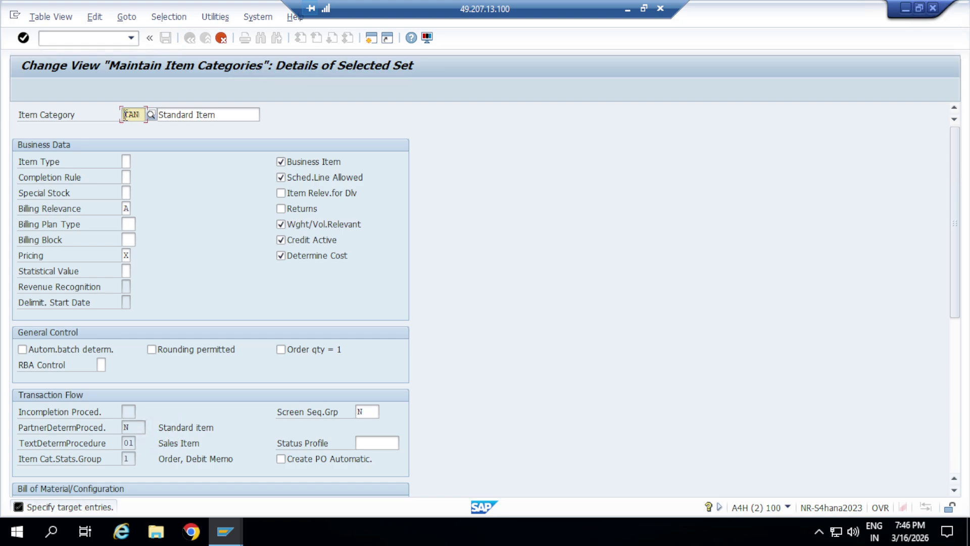
Try ZTAN as the key for the copied item category
{"action": "left_click", "coordinate": [125, 115]}
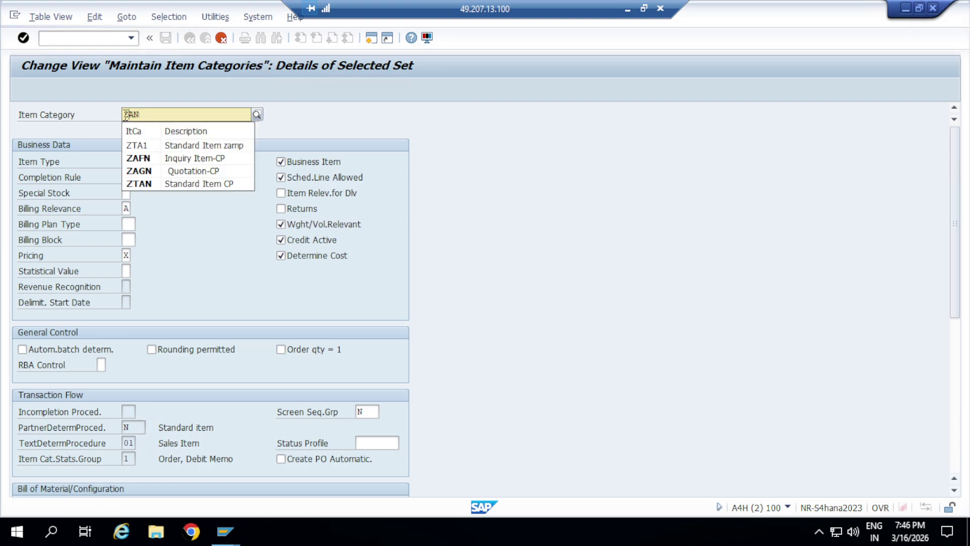
{"action": "type", "text": "Zt"}
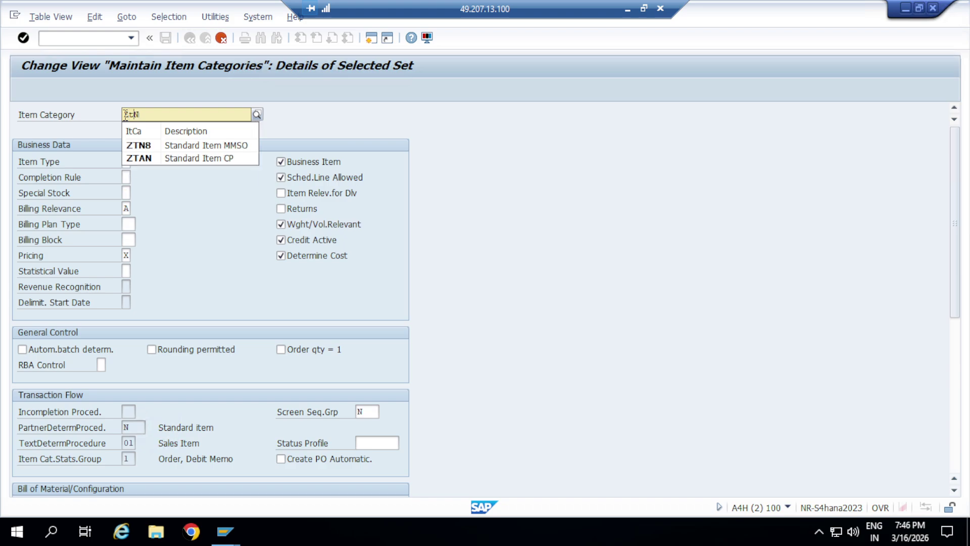
{"action": "key", "text": "BackSpace"}
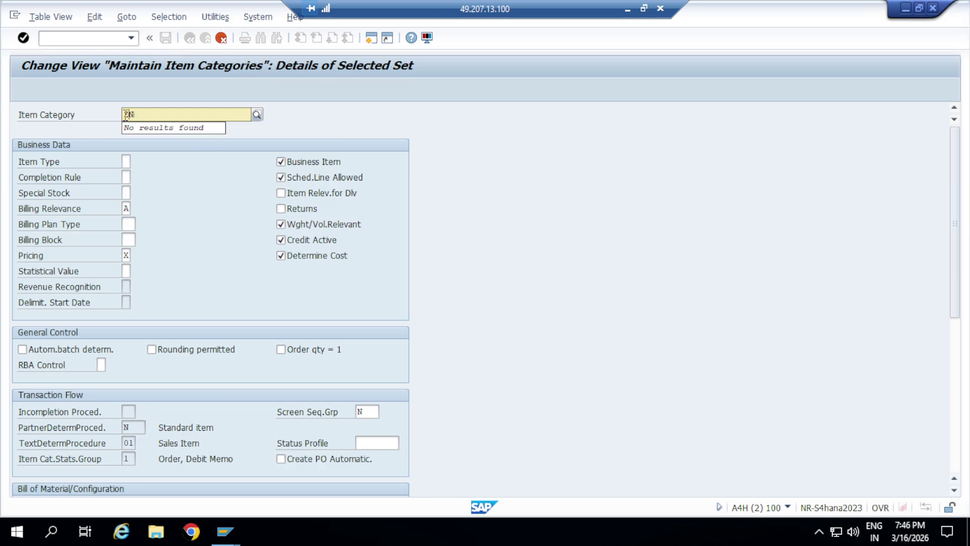
{"action": "type", "text": "TAN"}
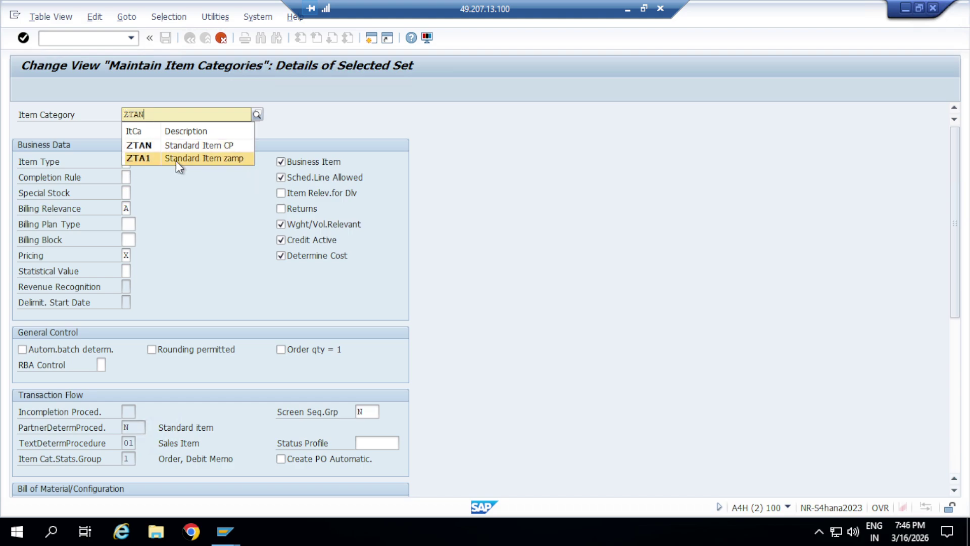
Set the key of the copied item category to YTAN
{"action": "left_click", "coordinate": [130, 115]}
{"action": "key", "text": "BackSpace"}
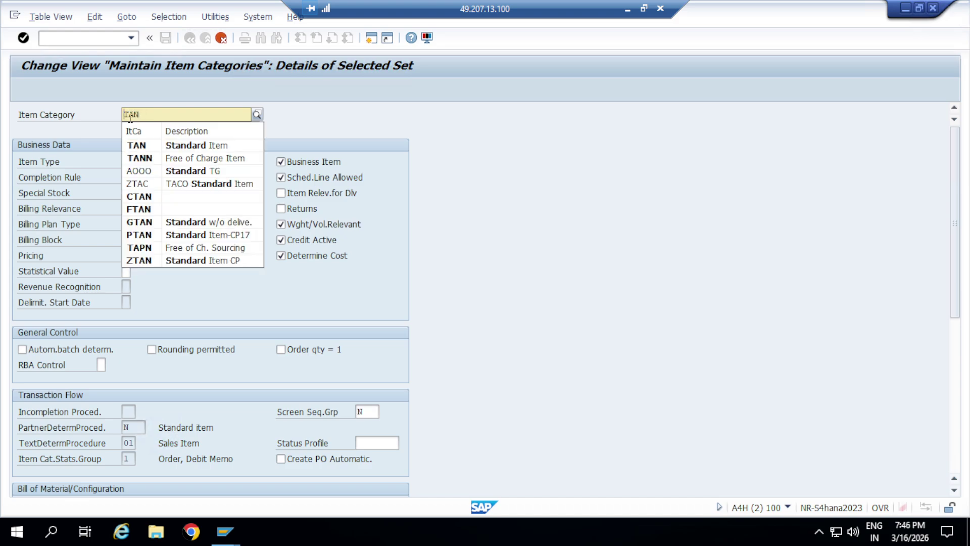
{"action": "type", "text": "Y"}
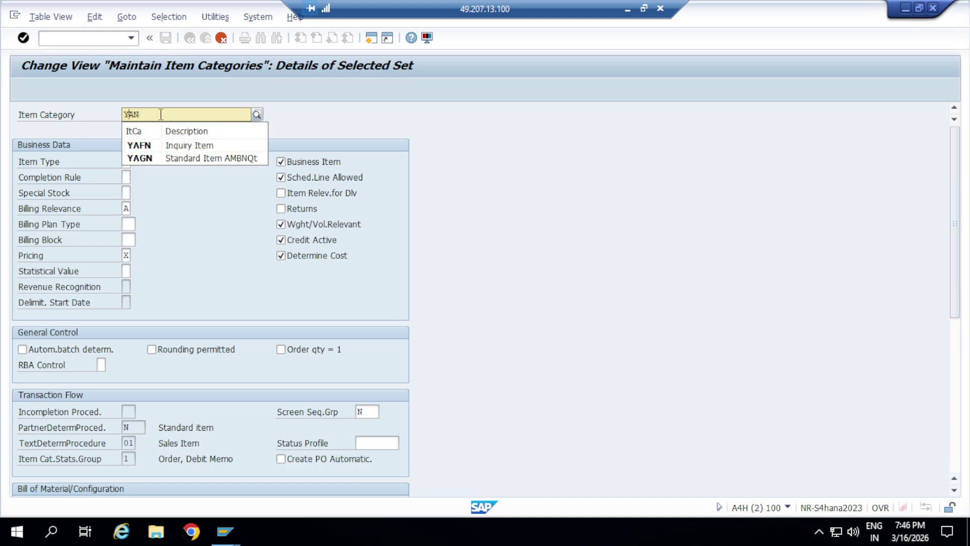
{"action": "key", "text": "BackSpace"}
{"action": "key", "text": "BackSpace"}
{"action": "type", "text": "TAN"}
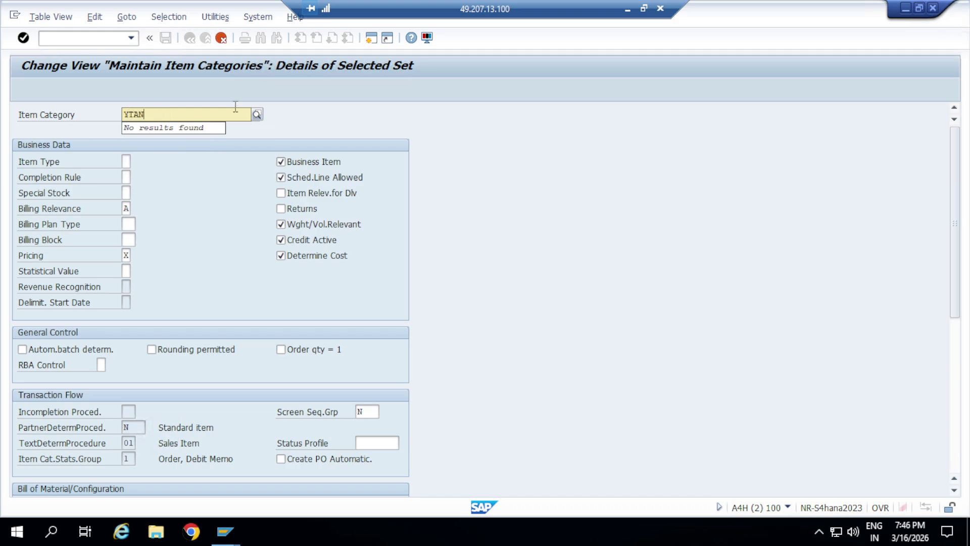
{"action": "key", "text": "Return"}
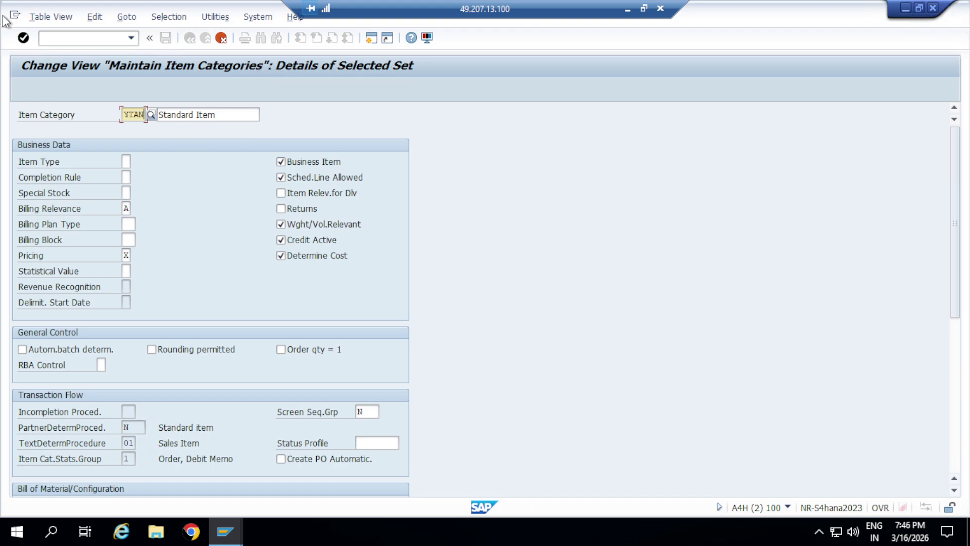
Confirm the YTAN copy as relevant for copying control and save it to the proposed customizing request
{"action": "left_click", "coordinate": [23, 38]}
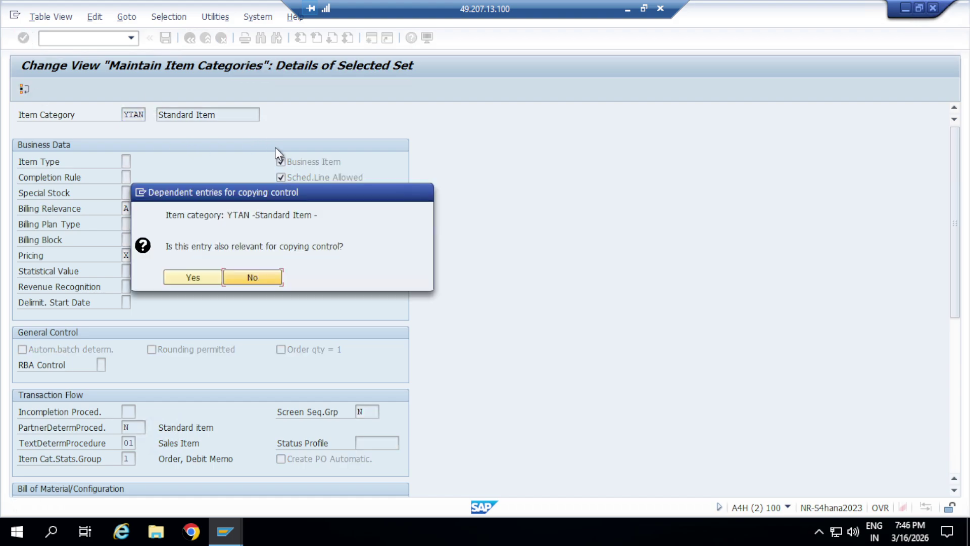
{"action": "left_click", "coordinate": [195, 276]}
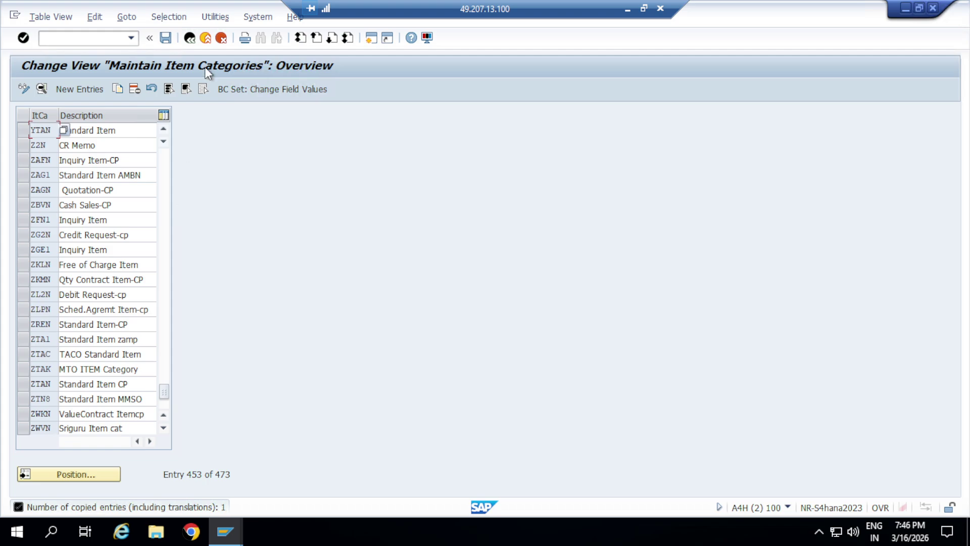
{"action": "left_click", "coordinate": [165, 39]}
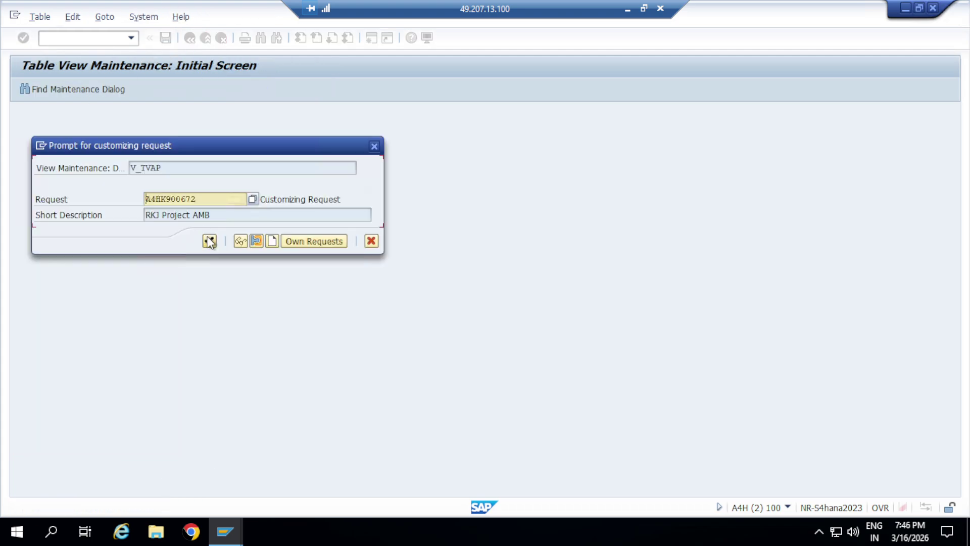
{"action": "left_click", "coordinate": [210, 241]}
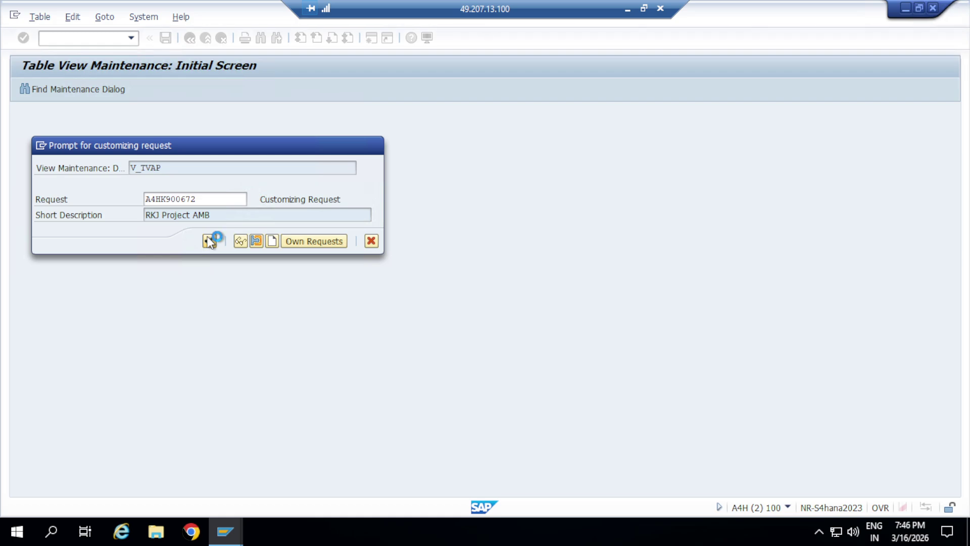
Switch to Excel and enter the custom item category "YTAN" in cell D7 beside TAN
{"action": "left_click", "coordinate": [628, 9]}
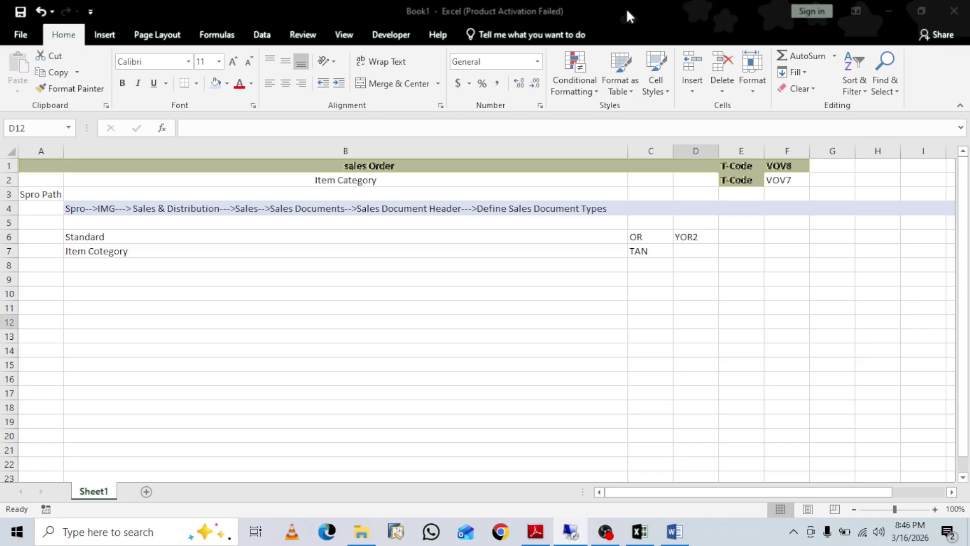
{"action": "left_click", "coordinate": [698, 253]}
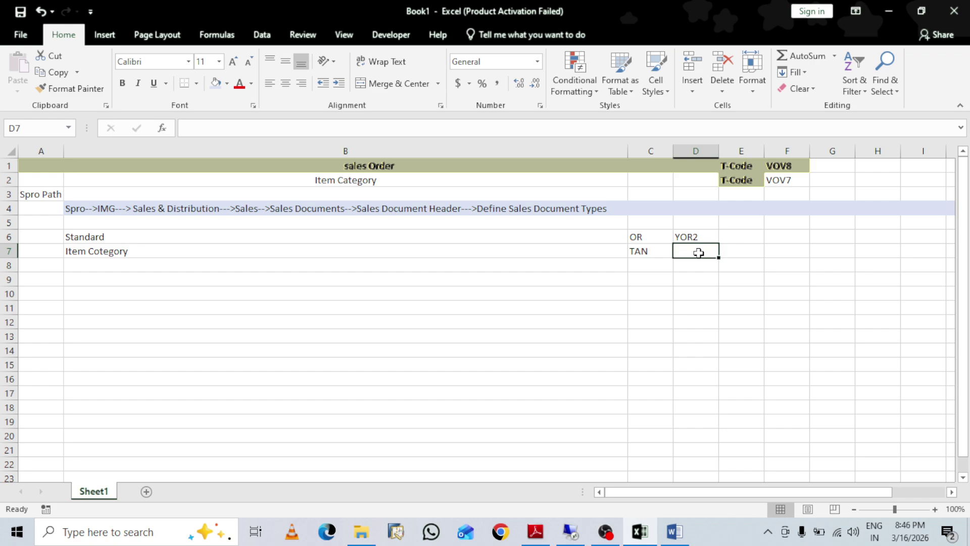
{"action": "type", "text": "y"}
{"action": "key", "text": "BackSpace"}
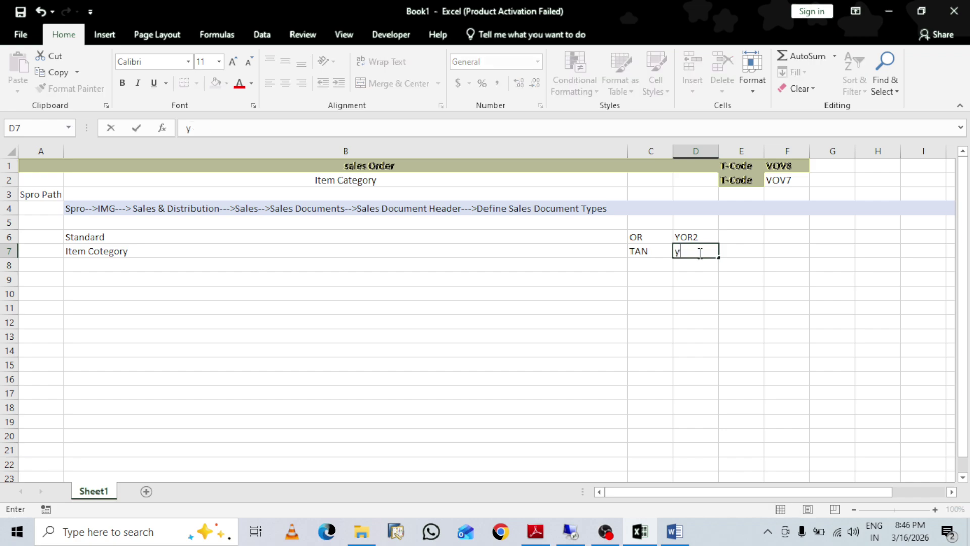
{"action": "key", "text": "BackSpace"}
{"action": "type", "text": "YTAN"}
{"action": "left_click", "coordinate": [774, 309]}
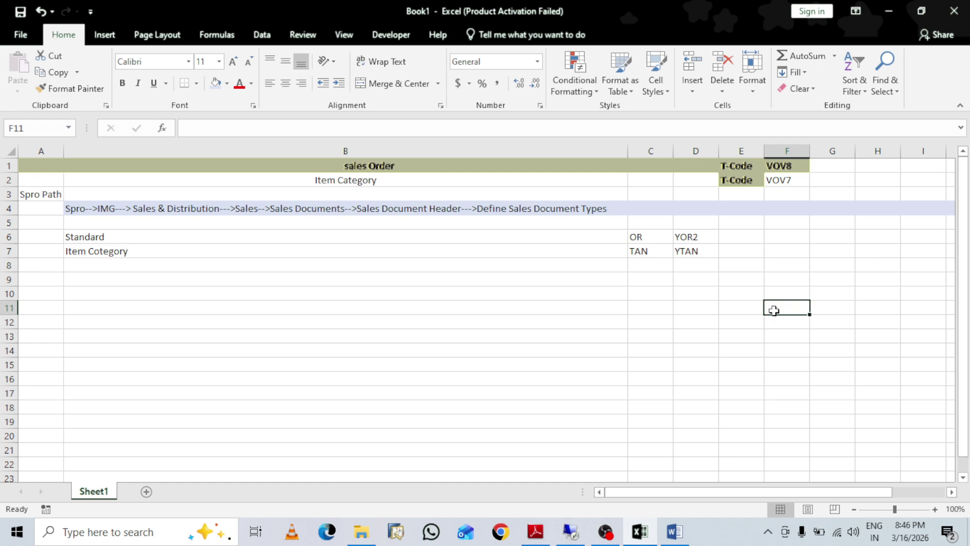
Enter the label "Item Cotegory Group" in cell B8
{"action": "left_click", "coordinate": [107, 272]}
{"action": "type", "text": "Item Cotegory"}
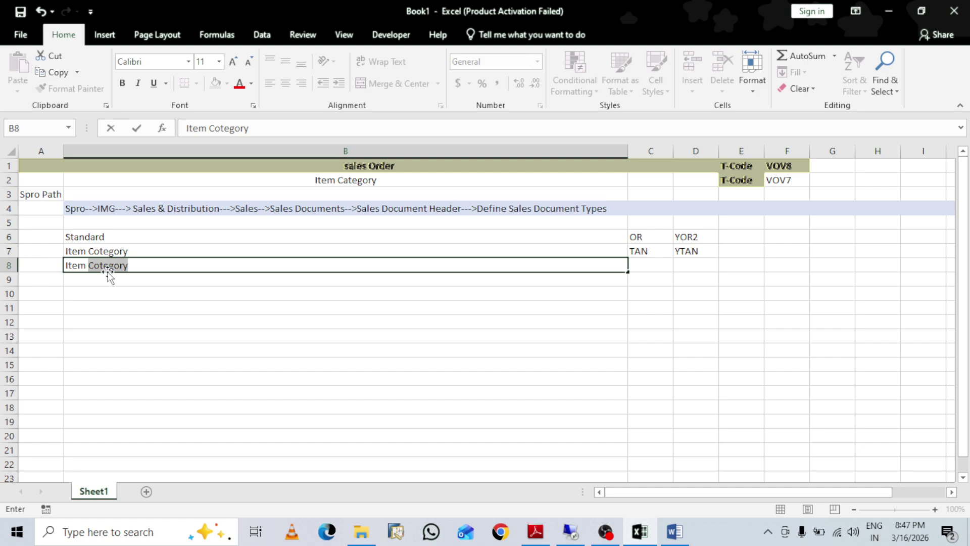
{"action": "left_click", "coordinate": [157, 265]}
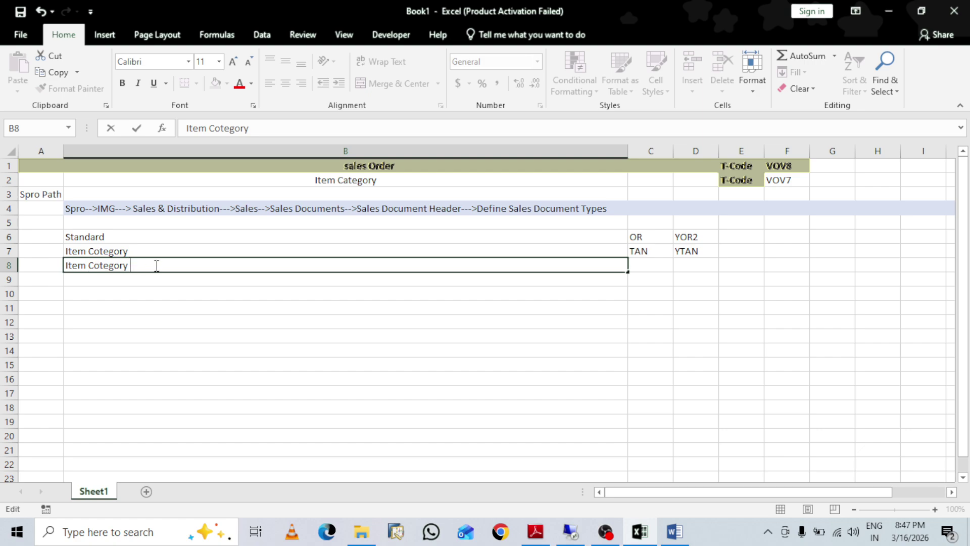
{"action": "type", "text": "Group"}
{"action": "key", "text": "ctrl+Return"}
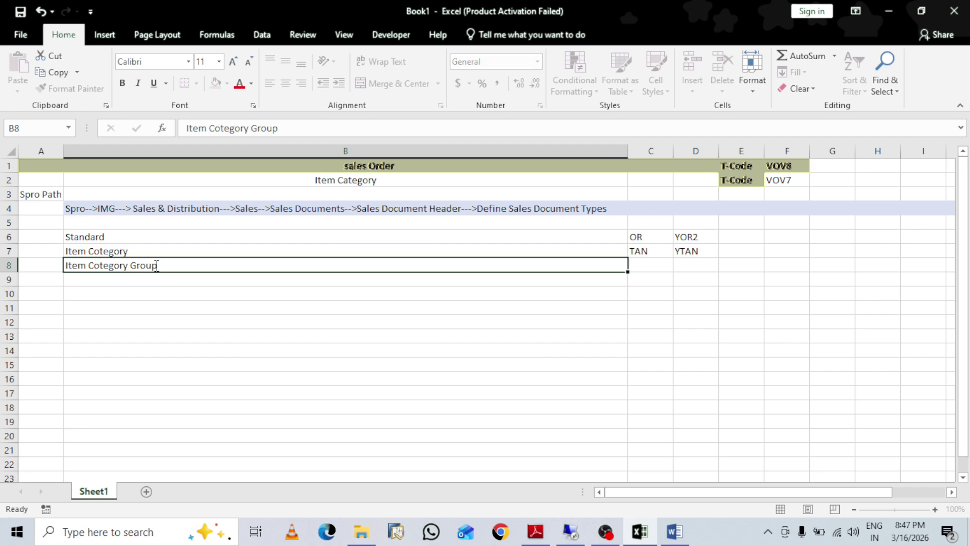
Switch back to SAP and close the open table list to return to the item categories overview
{"action": "key", "text": "Tab"}
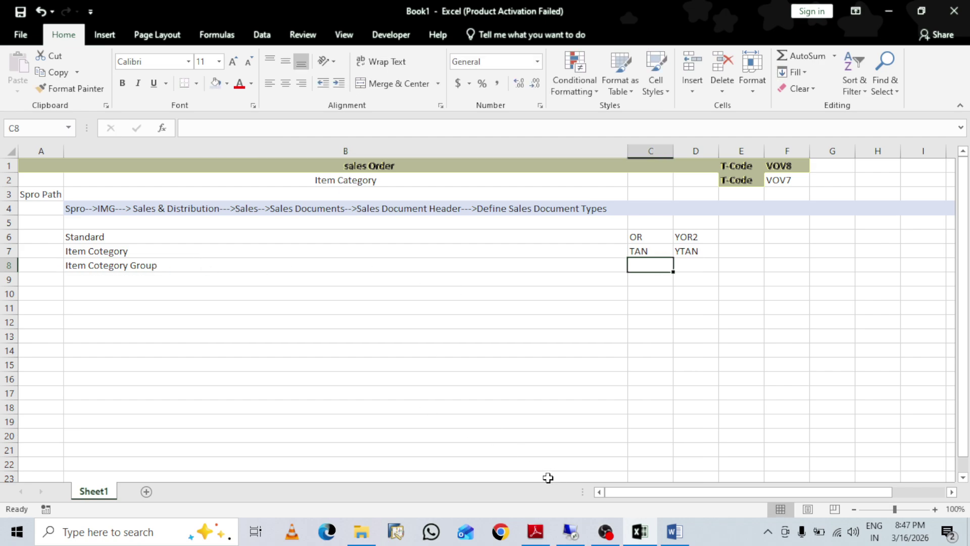
{"action": "left_click", "coordinate": [570, 531]}
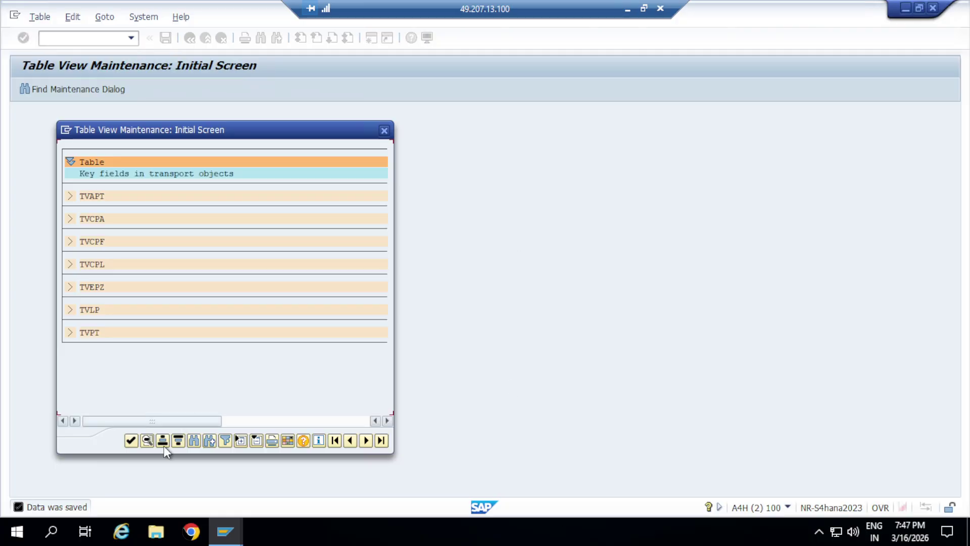
{"action": "left_click", "coordinate": [132, 440]}
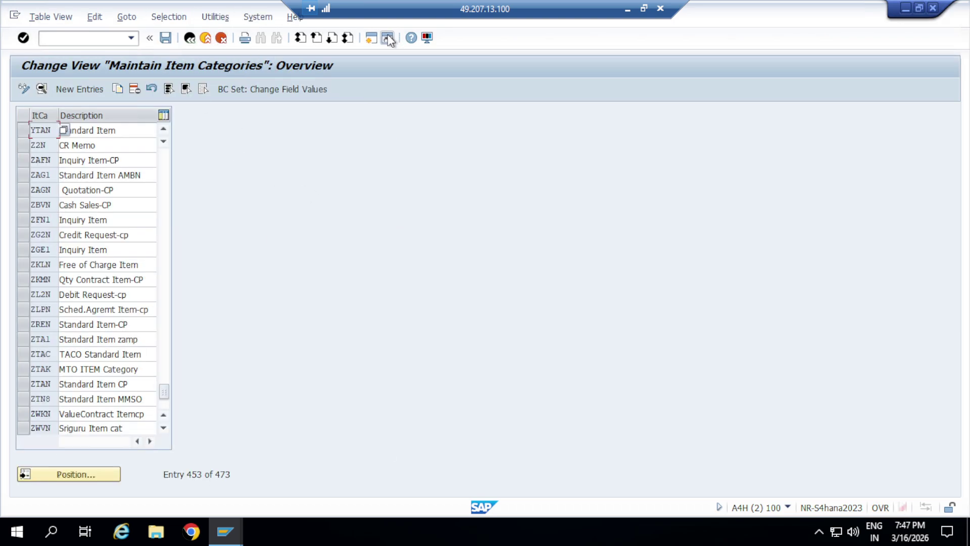
Open the Define Item Category Groups activity under Sales Document Item in the Display IMG session
{"action": "left_click", "coordinate": [230, 530]}
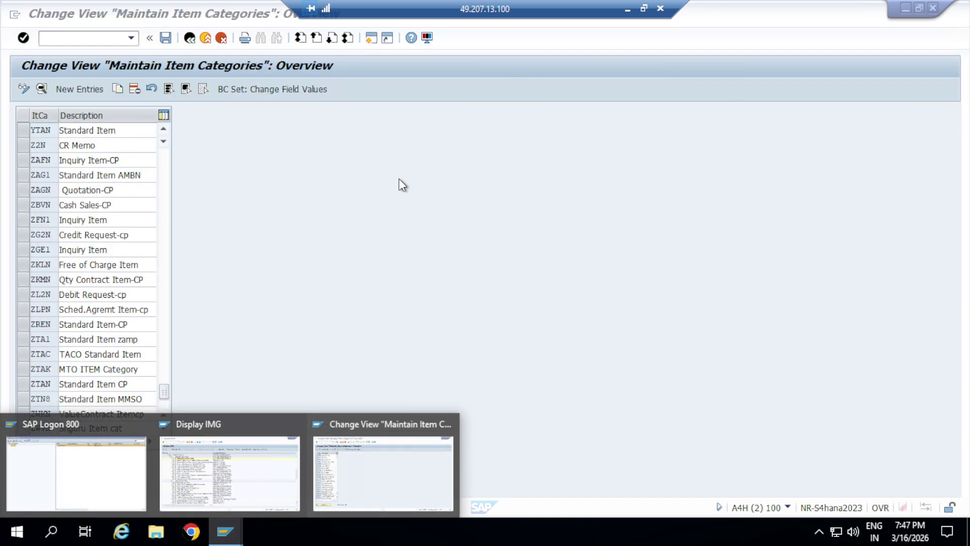
{"action": "left_click", "coordinate": [351, 249]}
{"action": "left_click", "coordinate": [230, 538]}
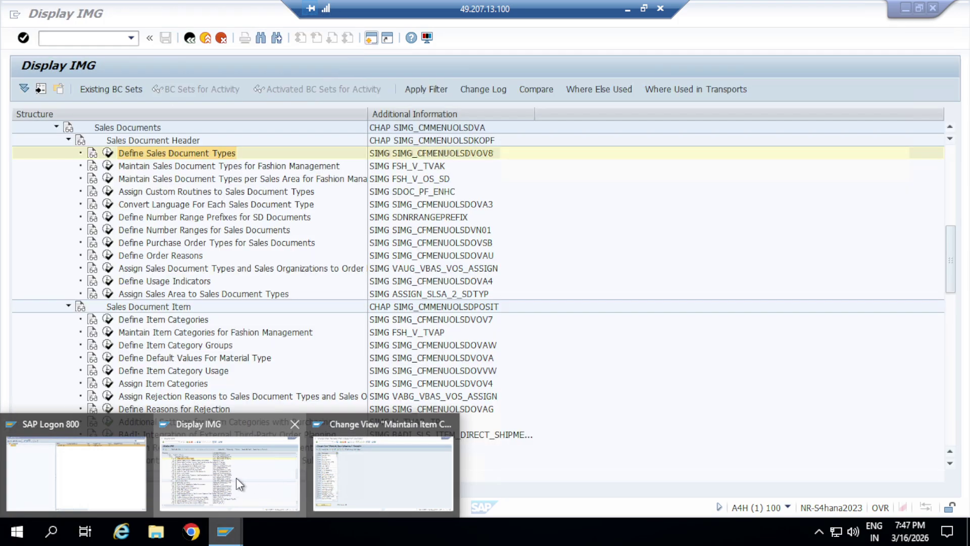
{"action": "left_click", "coordinate": [235, 478]}
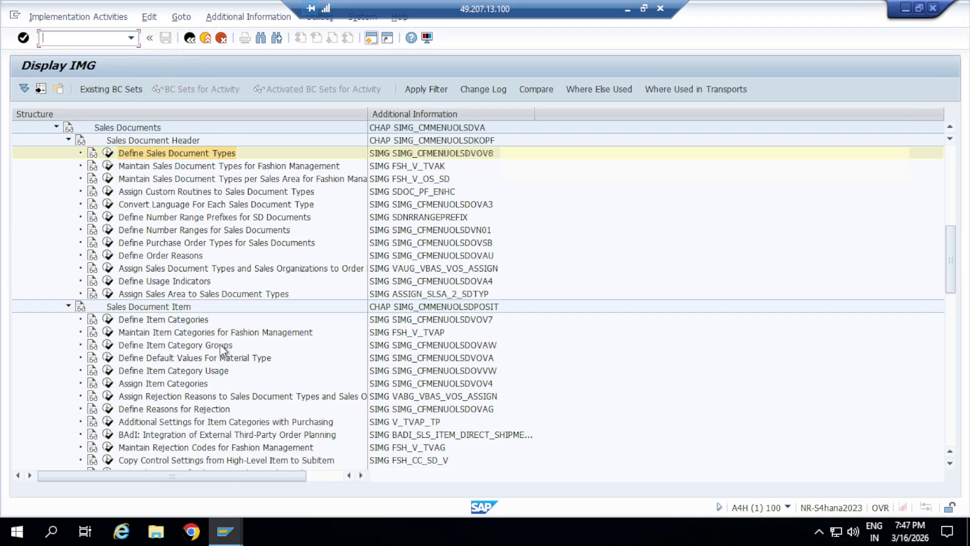
{"action": "left_click", "coordinate": [108, 344]}
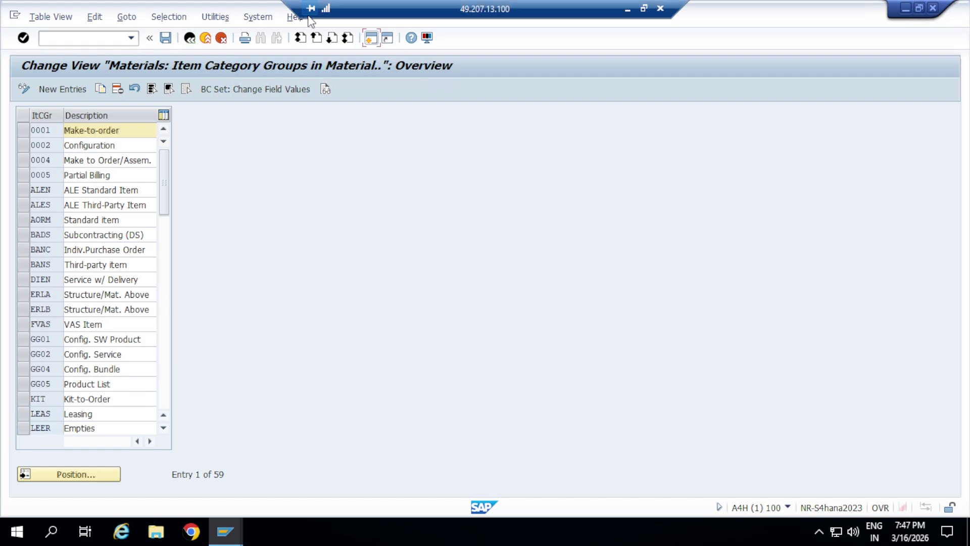
Leave the item categories overview in the other SAP session and start transaction MM02 there
{"action": "mouse_move", "coordinate": [225, 533]}
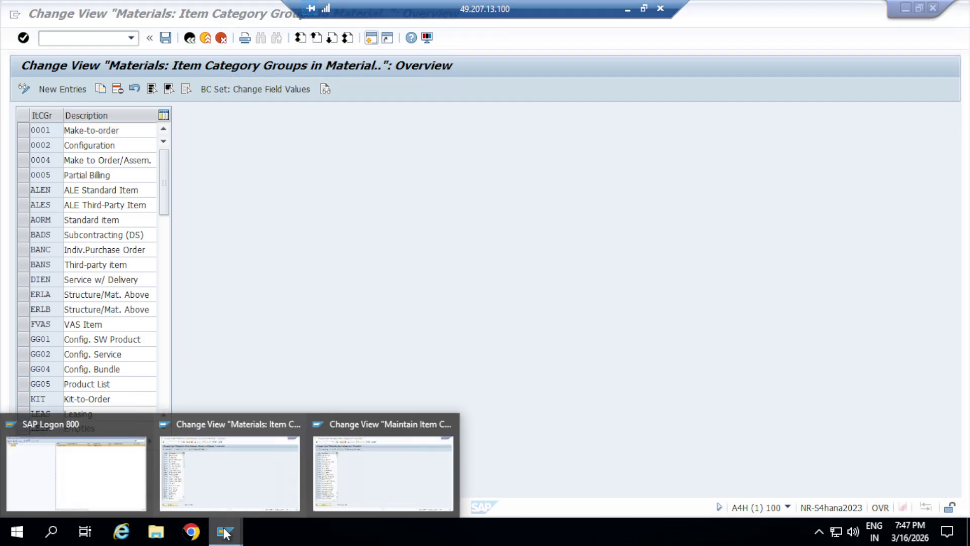
{"action": "left_click", "coordinate": [362, 463]}
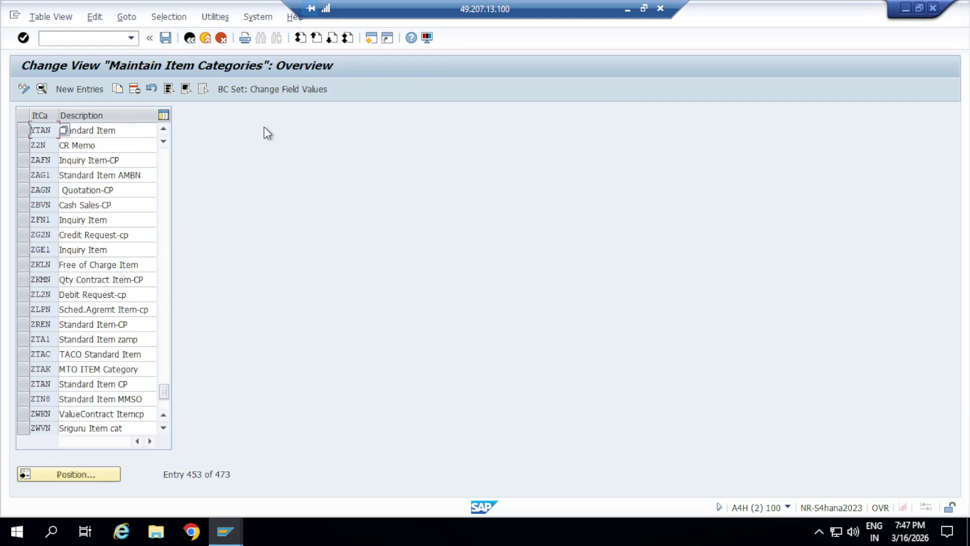
{"action": "left_click", "coordinate": [189, 39]}
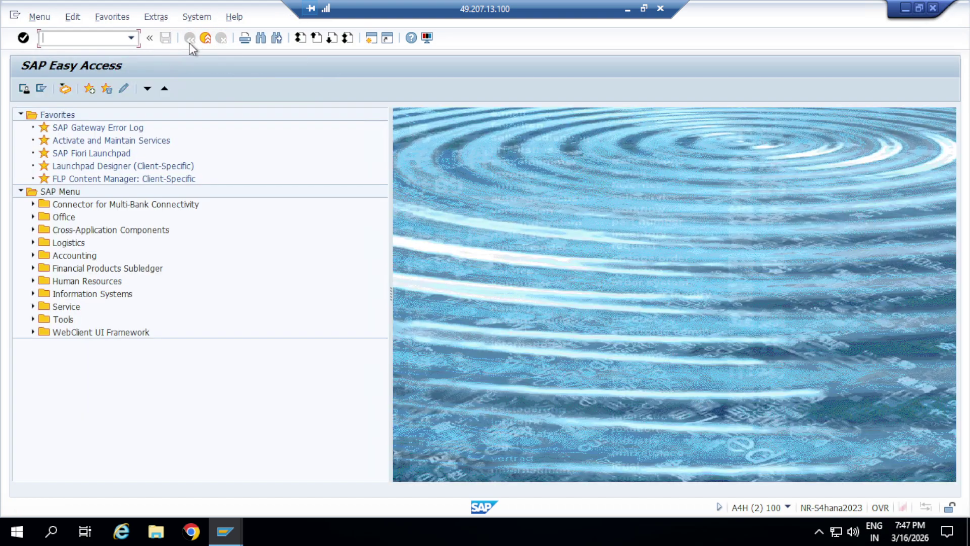
{"action": "type", "text": "mm02"}
{"action": "key", "text": "Return"}
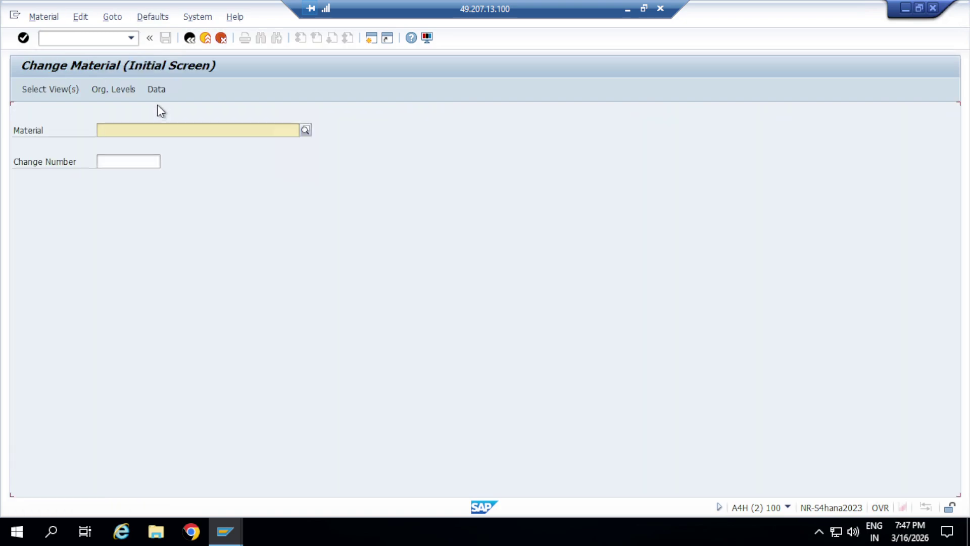
{"action": "left_click", "coordinate": [305, 131]}
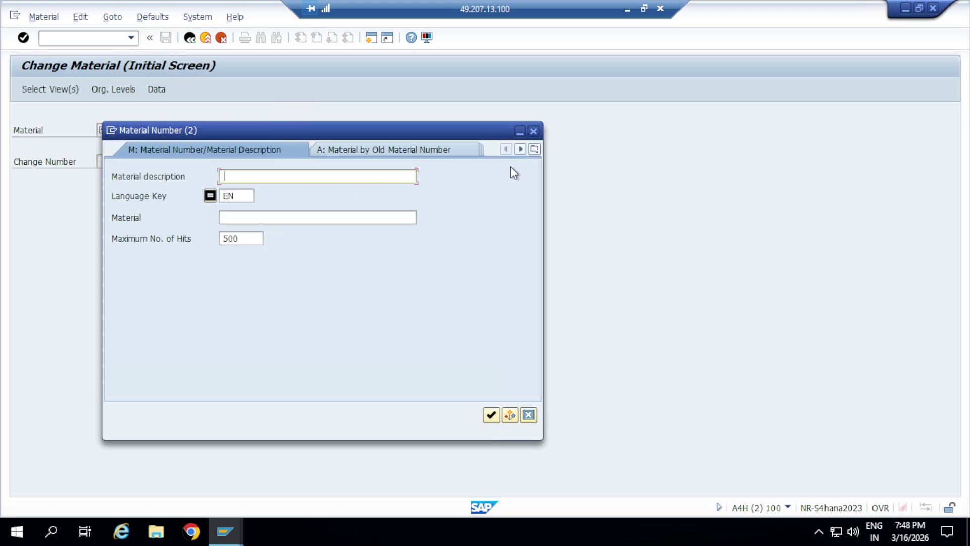
{"action": "left_click", "coordinate": [520, 150]}
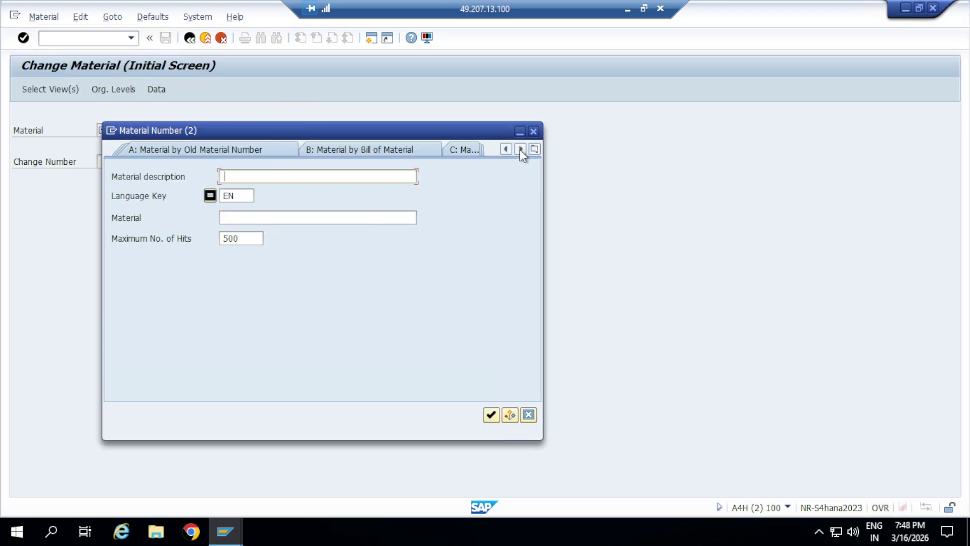
{"action": "left_click", "coordinate": [520, 149]}
{"action": "left_click", "coordinate": [535, 148]}
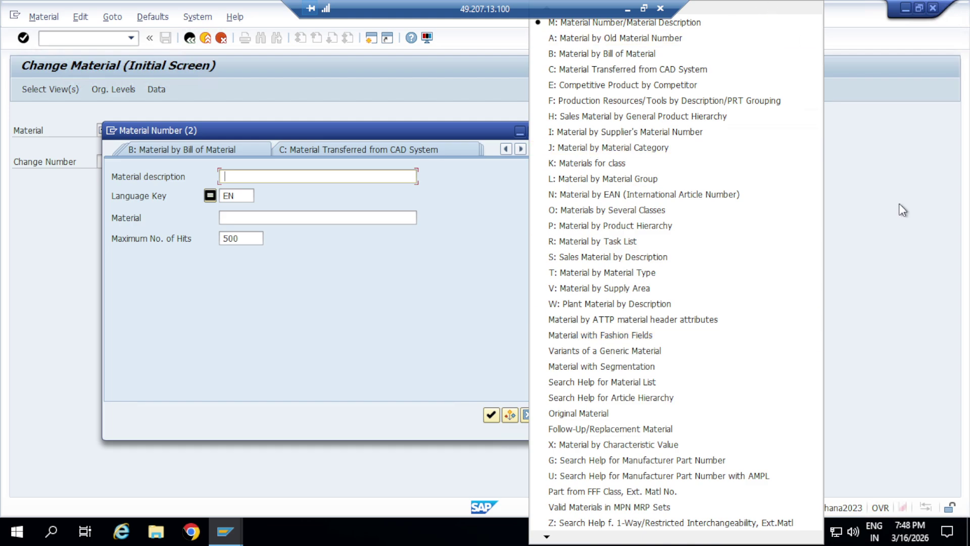
{"action": "left_click", "coordinate": [925, 292]}
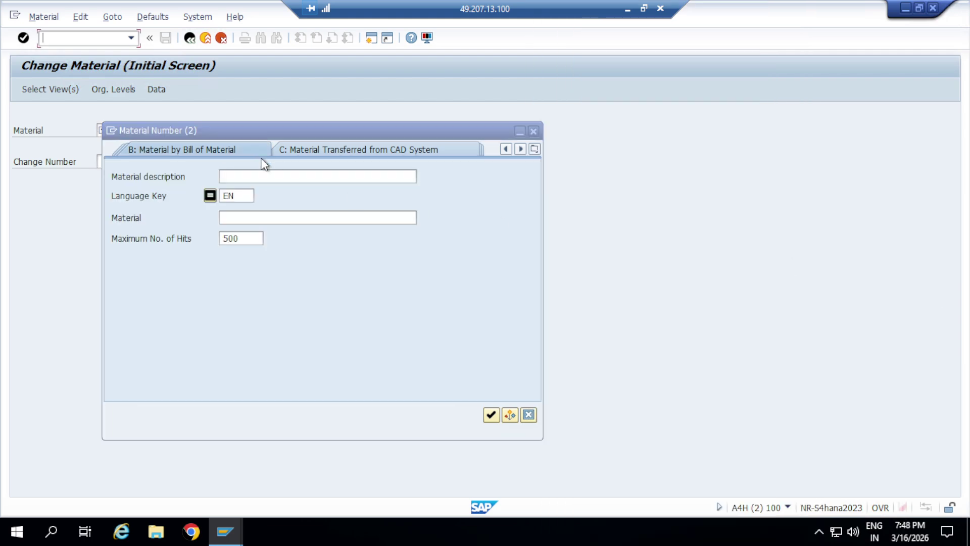
{"action": "left_click", "coordinate": [533, 131]}
Open material FGN000001 for changing with the proposed organizational levels: plant AMBN, storage location AMBG, sales organization AMBN and distribution channel AM
{"action": "left_click", "coordinate": [139, 131]}
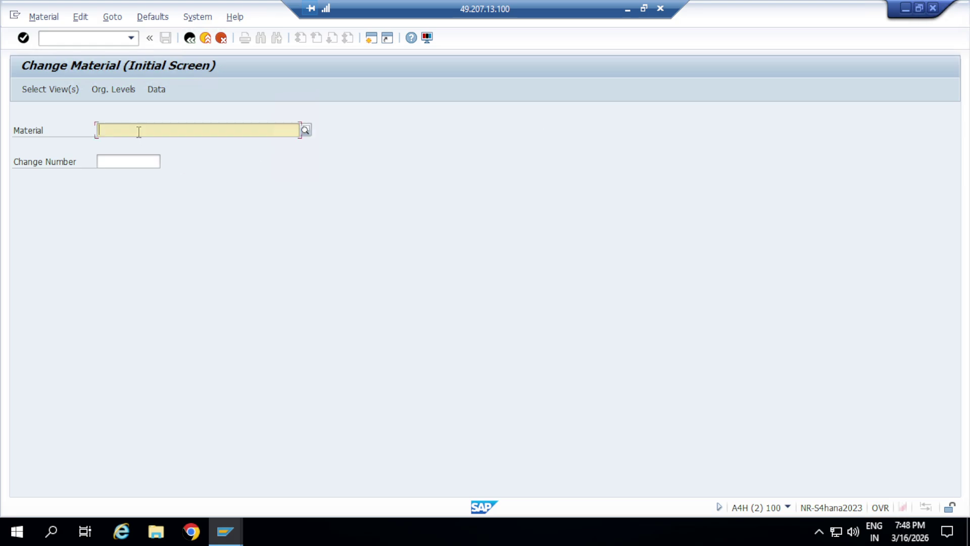
{"action": "type", "text": "fgn"}
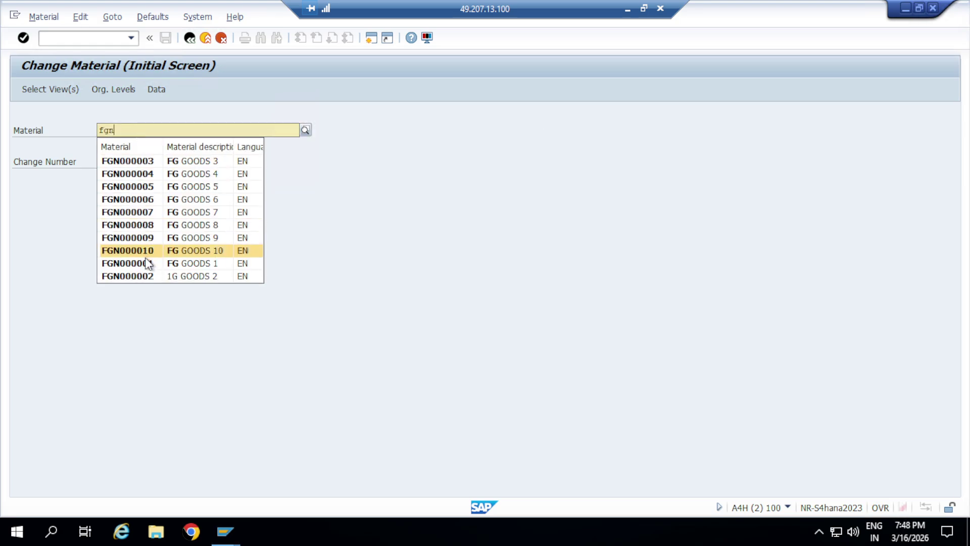
{"action": "left_click", "coordinate": [147, 264]}
{"action": "key", "text": "Return"}
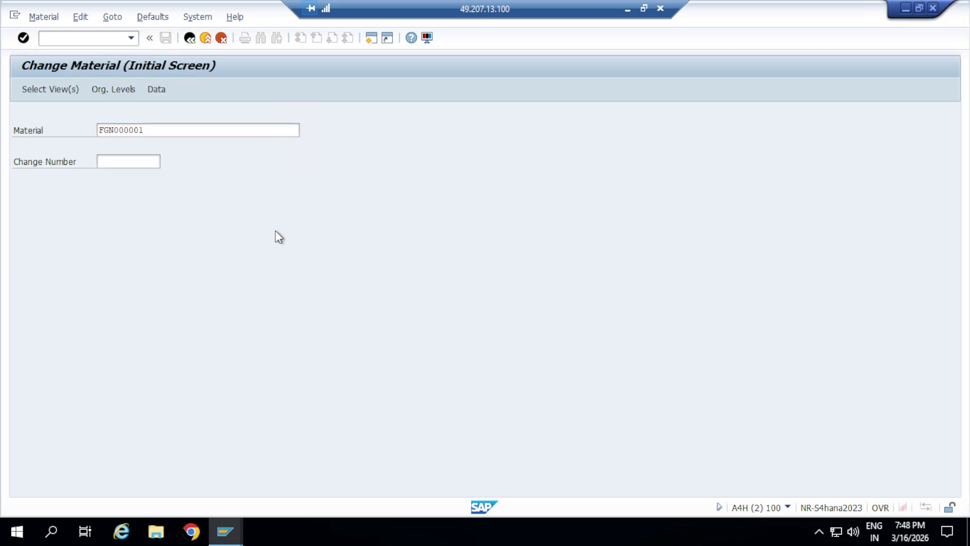
{"action": "key", "text": "Return"}
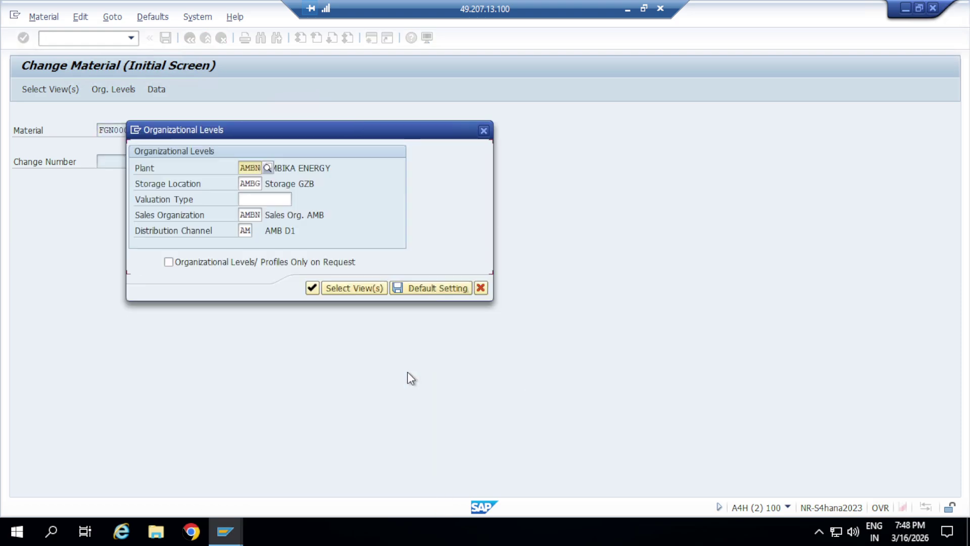
{"action": "key", "text": "Return"}
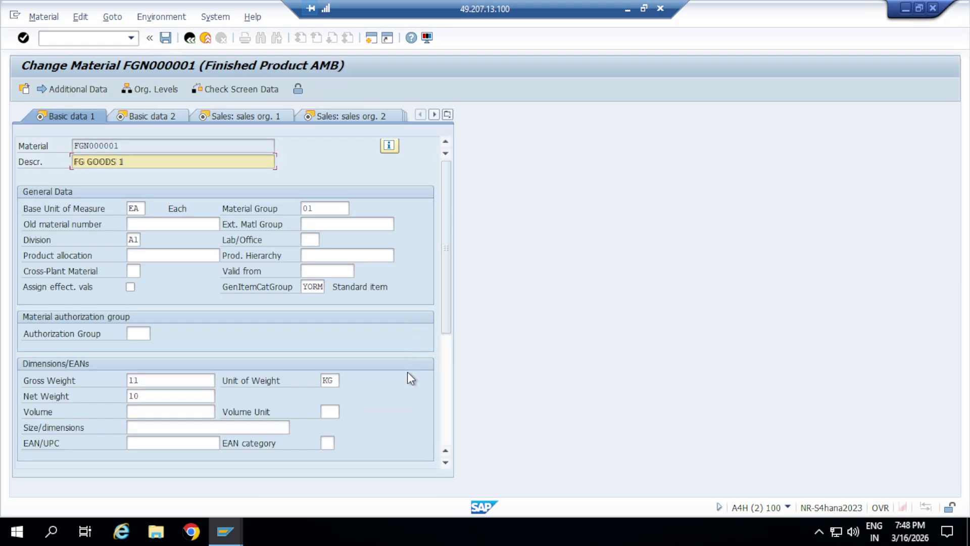
Set the tax classification to 1 for the JOUG, JOSG and JOCG conditions in the material's Sales: sales org. 1 data
{"action": "key", "text": "Return"}
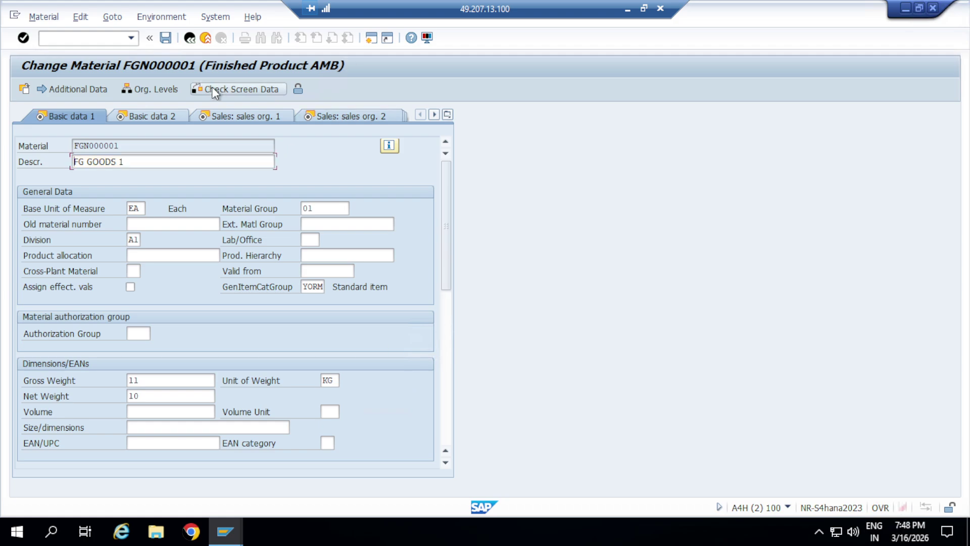
{"action": "left_click", "coordinate": [215, 91]}
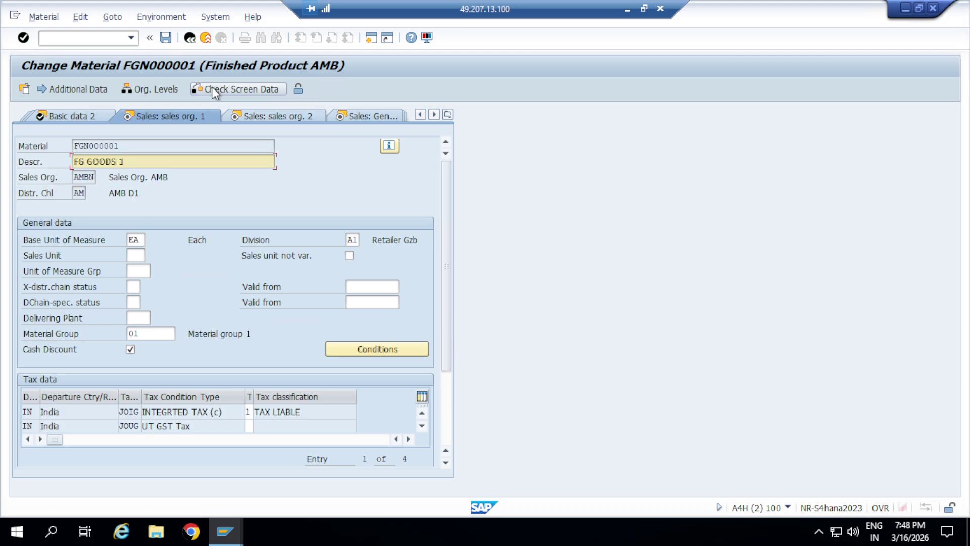
{"action": "left_click", "coordinate": [249, 425]}
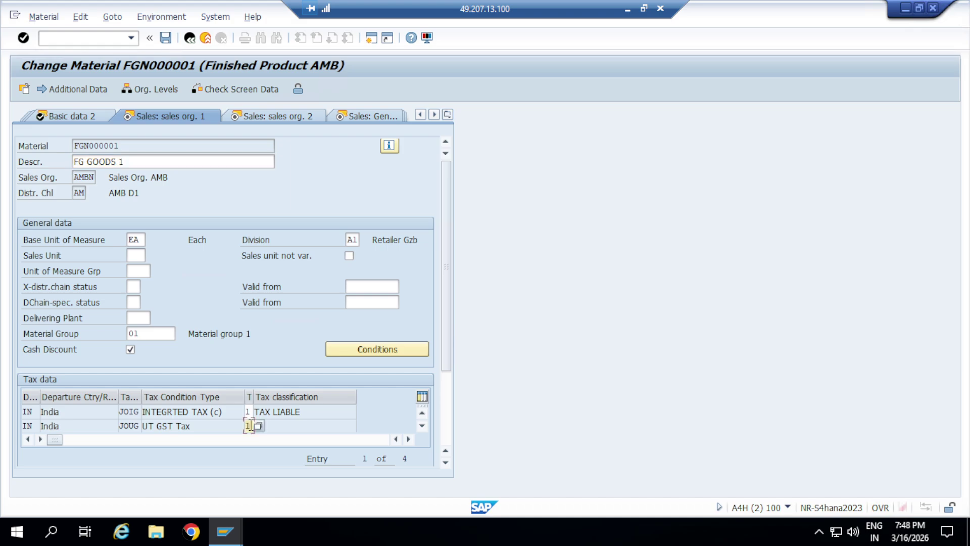
{"action": "key", "text": "Return"}
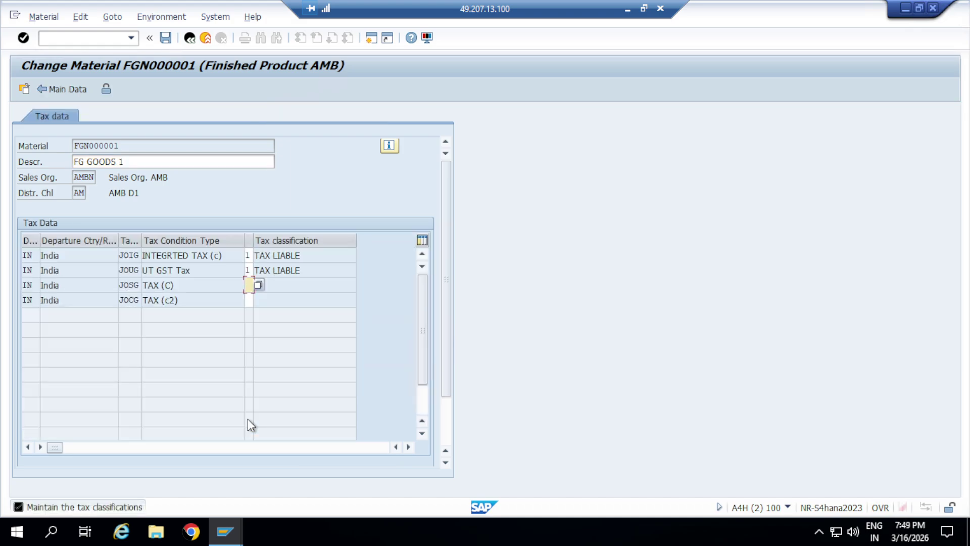
{"action": "type", "text": "1"}
{"action": "left_click", "coordinate": [250, 299]}
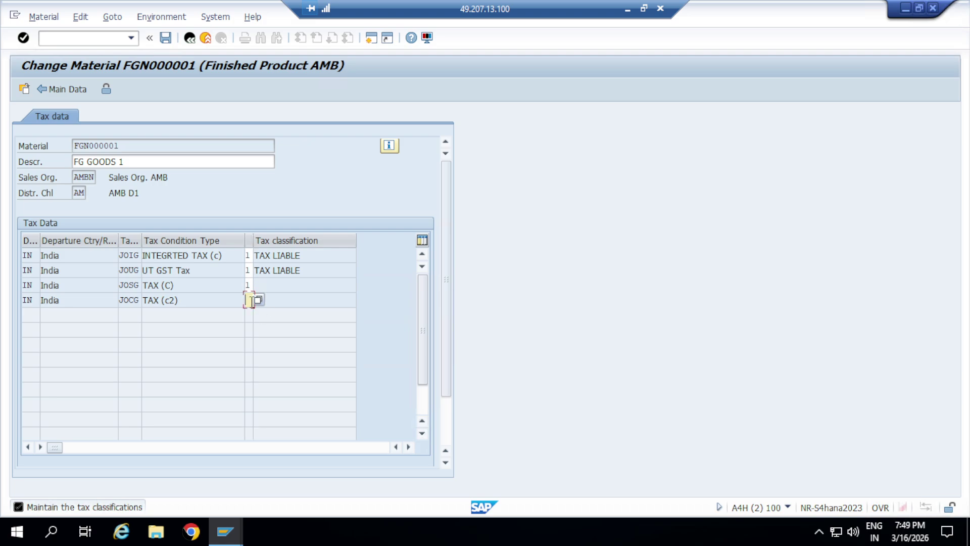
{"action": "type", "text": "1"}
{"action": "key", "text": "Return"}
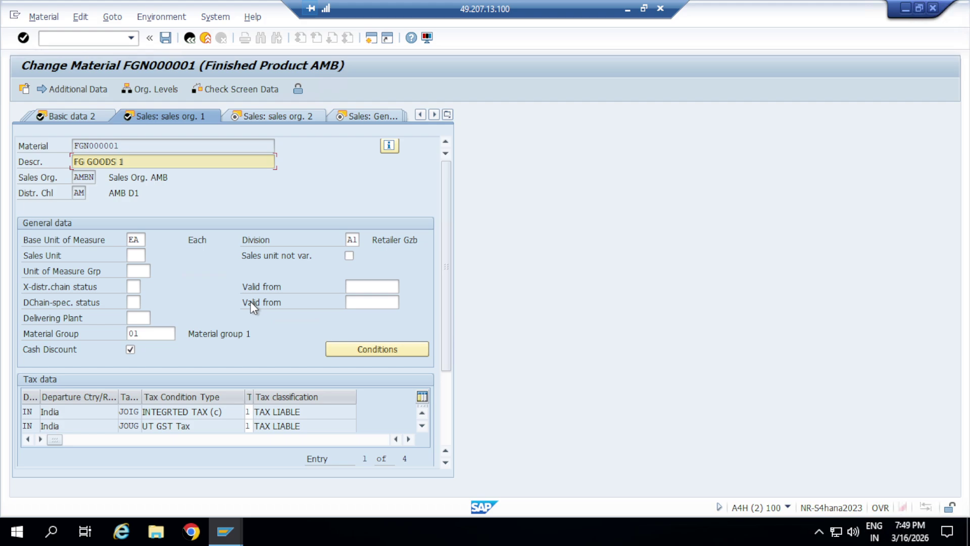
Copy the general item category group YORM from the material's Sales: sales org. 2 view into cell D8 of the Excel sheet
{"action": "key", "text": "Return"}
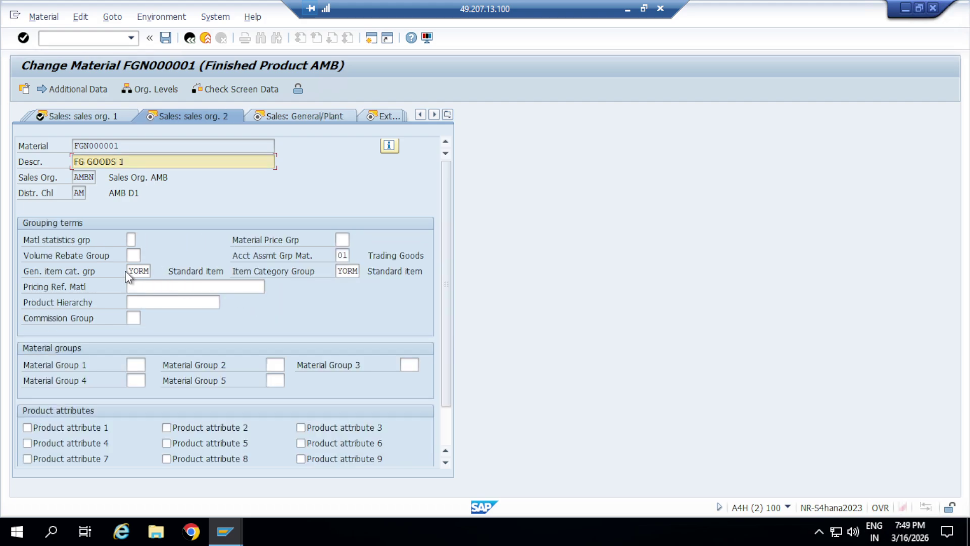
{"action": "left_click_drag", "start_coordinate": [130, 271], "coordinate": [150, 271]}
{"action": "key", "text": "ctrl+c"}
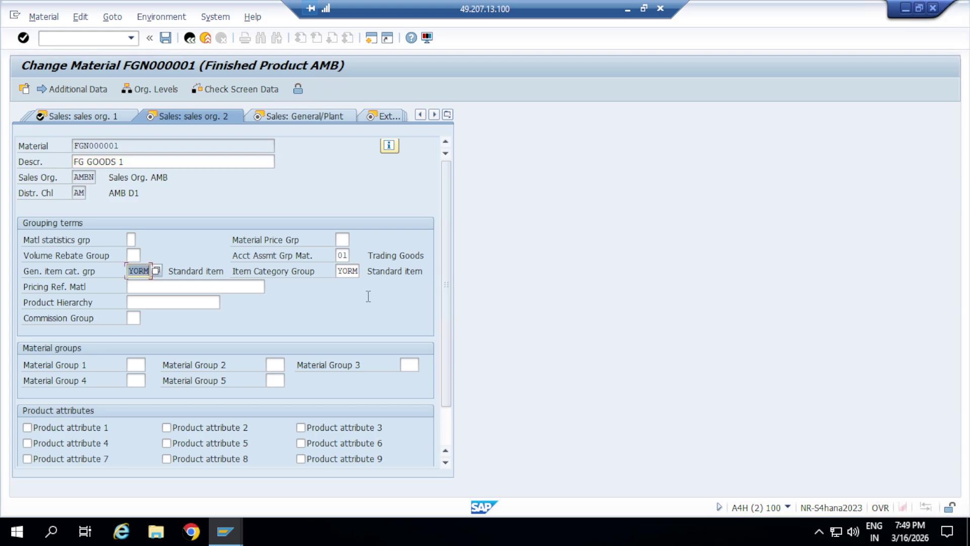
{"action": "left_click", "coordinate": [628, 10]}
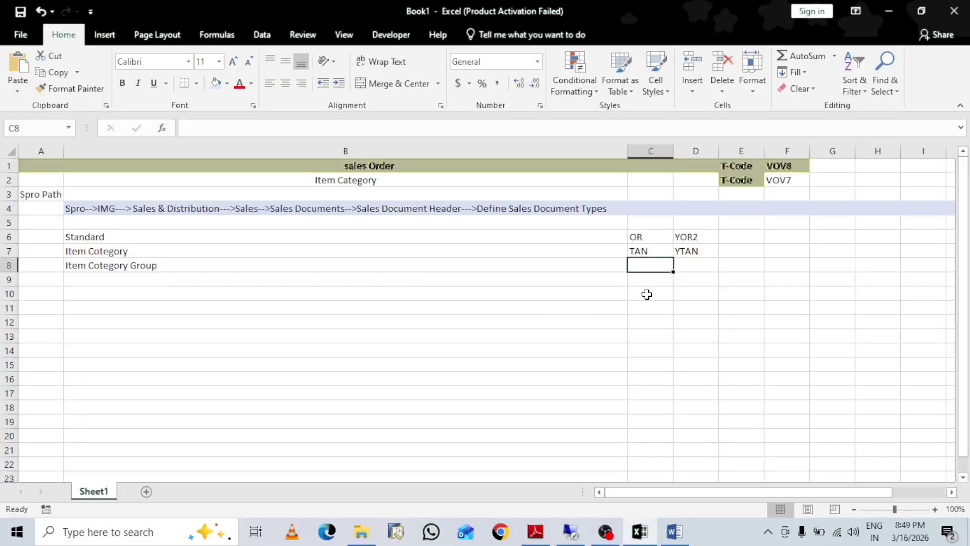
{"action": "left_click", "coordinate": [691, 266]}
{"action": "key", "text": "ctrl+v"}
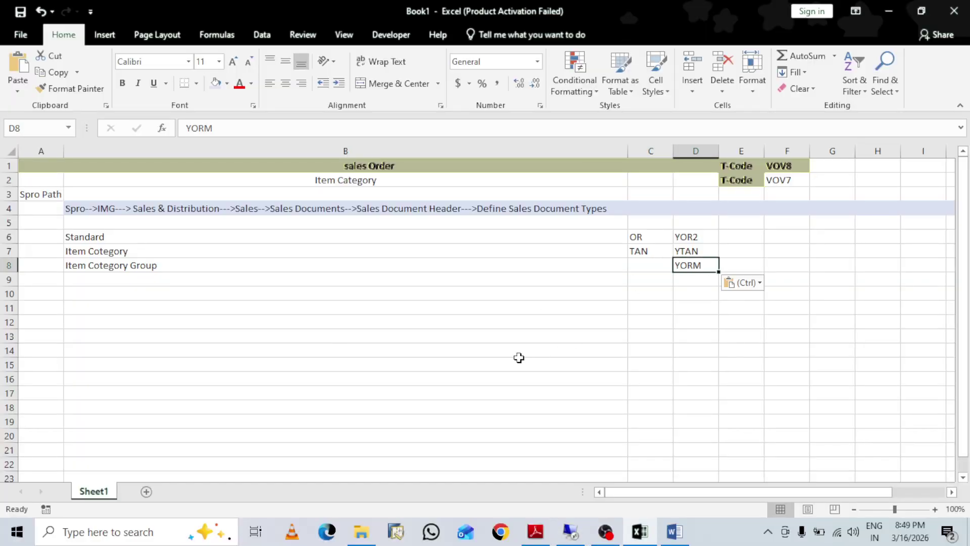
{"action": "left_click", "coordinate": [460, 349]}
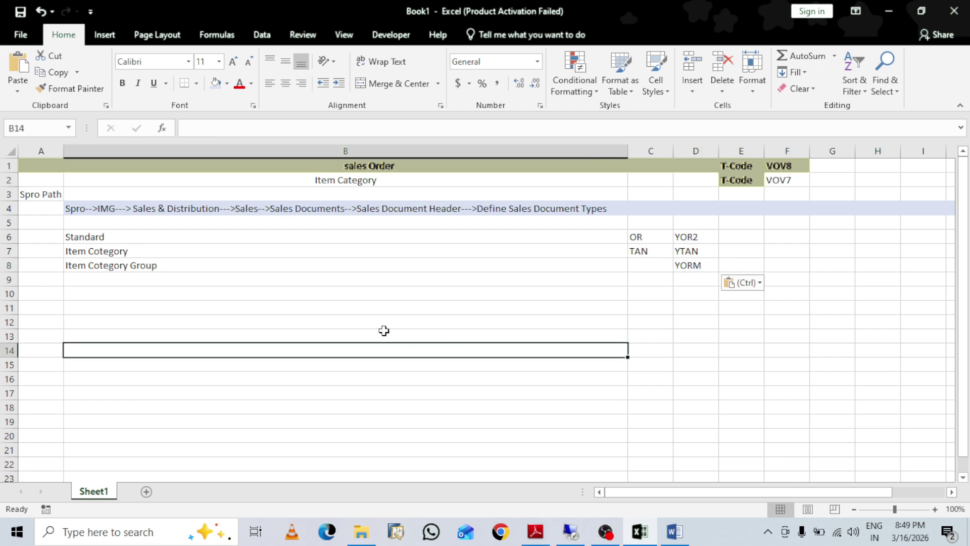
Switch back to SAP and exit the material change without saving, returning to SAP Easy Access
{"action": "left_click", "coordinate": [568, 540]}
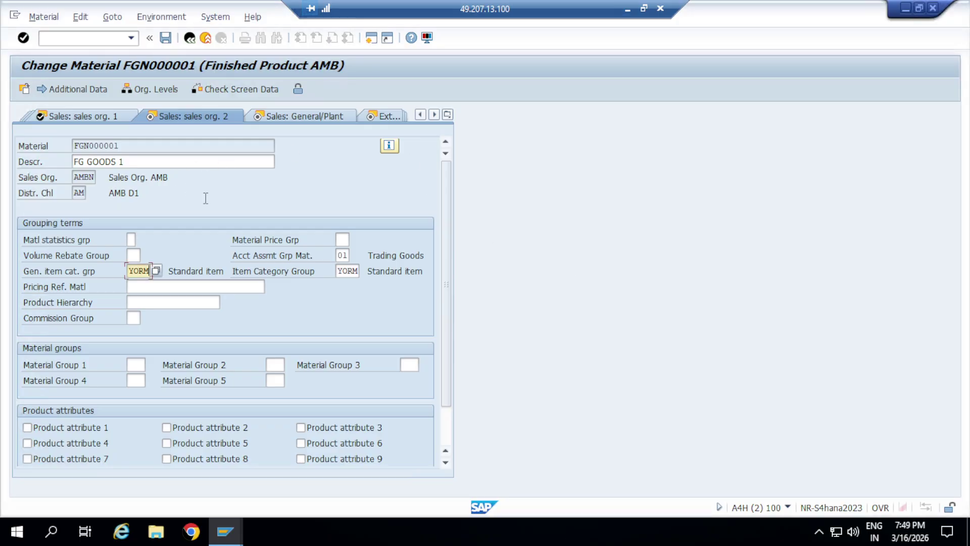
{"action": "left_click", "coordinate": [189, 39]}
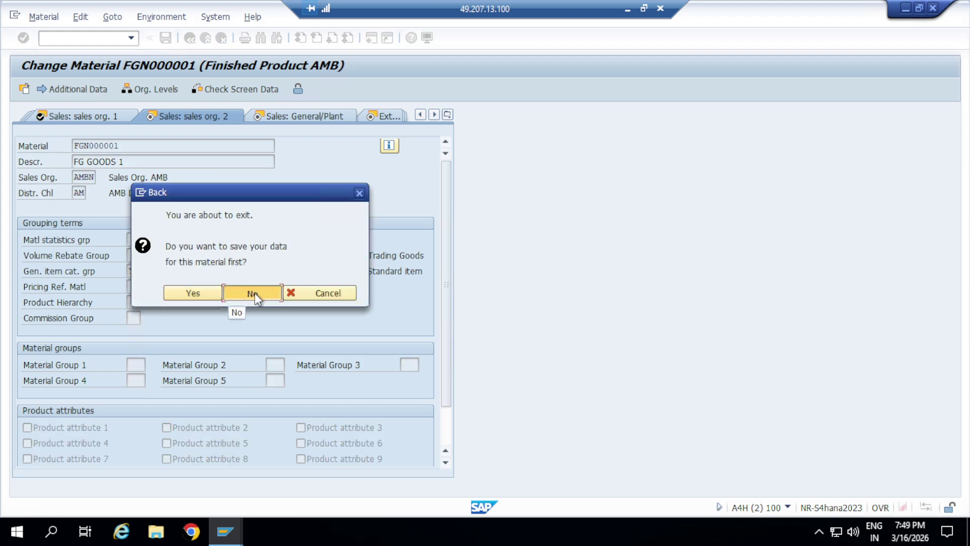
{"action": "left_click", "coordinate": [255, 293]}
{"action": "left_click", "coordinate": [190, 39]}
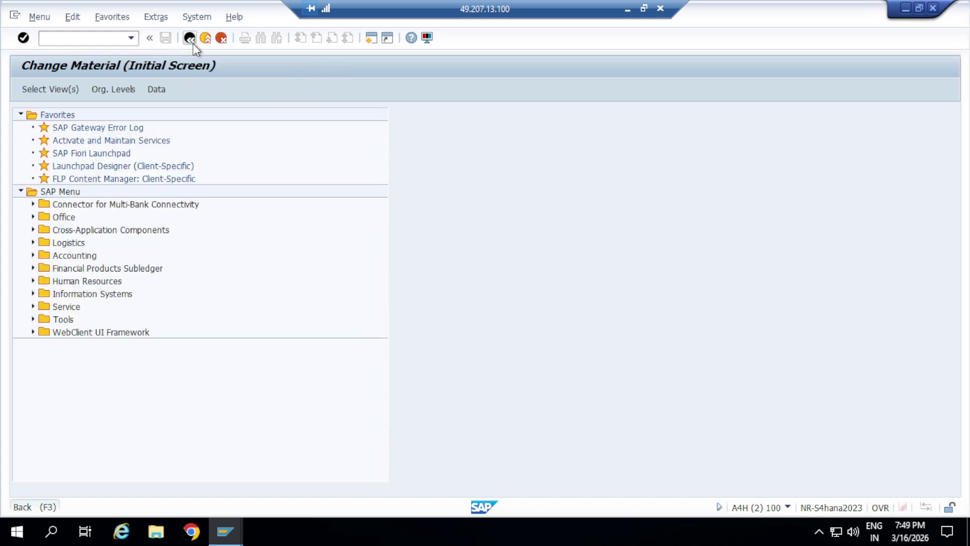
{"action": "mouse_move", "coordinate": [232, 540]}
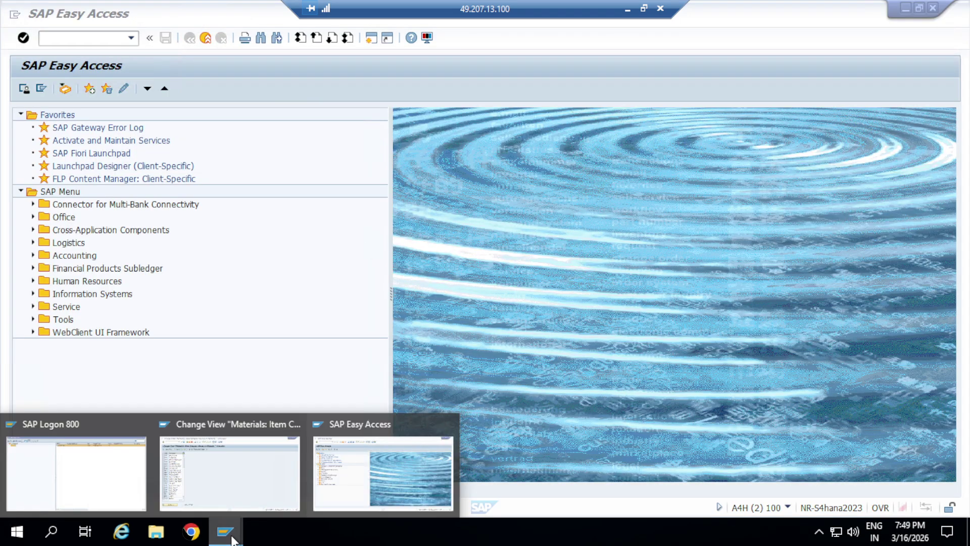
Switch to the Word document and read the Determination section on how item categories are determined in a sales order
{"action": "left_click", "coordinate": [236, 488]}
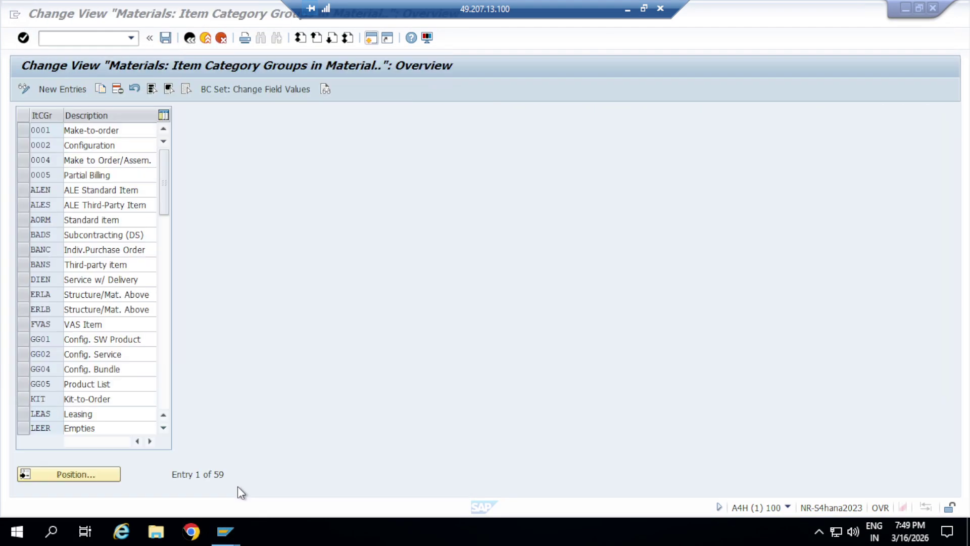
{"action": "left_click", "coordinate": [629, 9]}
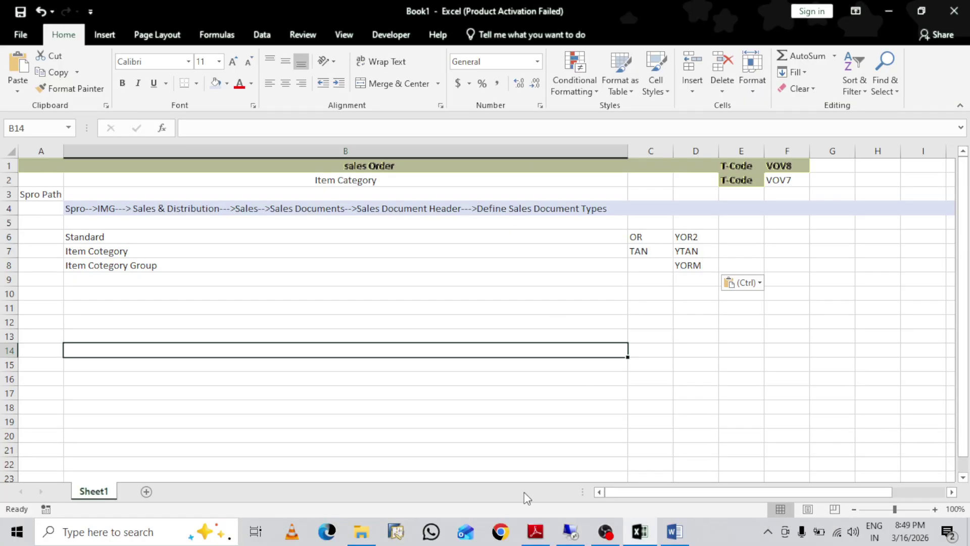
{"action": "left_click", "coordinate": [682, 539]}
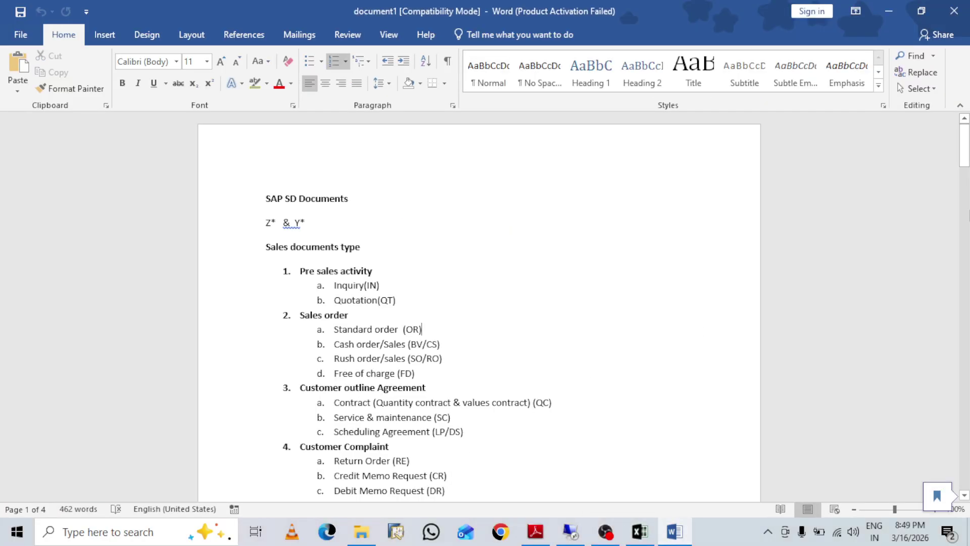
{"action": "left_click_drag", "start_coordinate": [964, 158], "coordinate": [964, 254]}
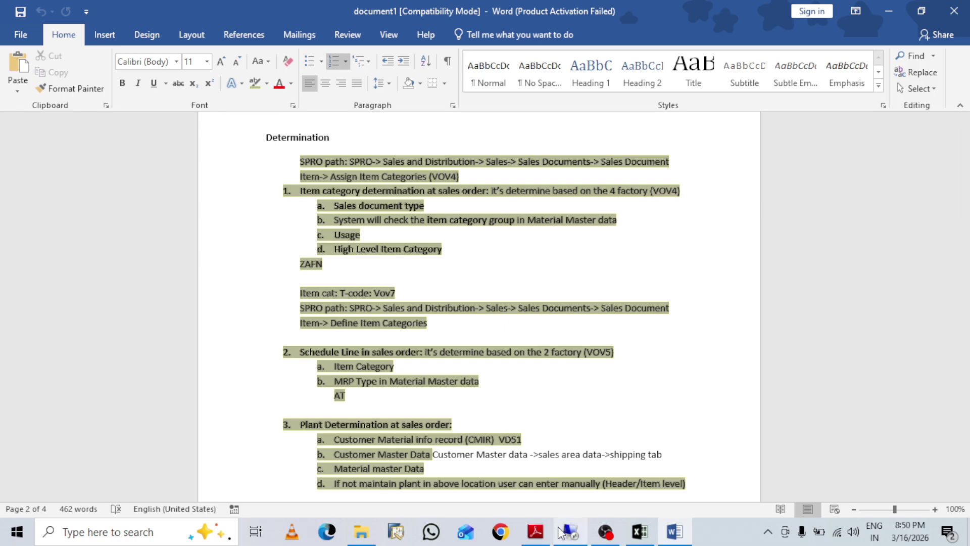
Return to SAP, leave the item category groups view, open Assign Item Categories in the IMG, and start a new entry
{"action": "left_click", "coordinate": [568, 536]}
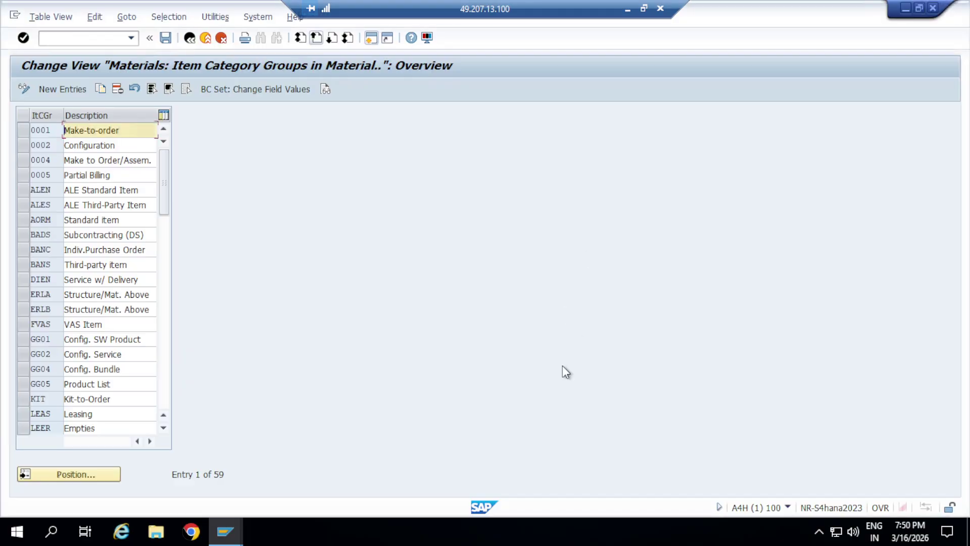
{"action": "left_click", "coordinate": [627, 8]}
{"action": "left_click", "coordinate": [190, 38]}
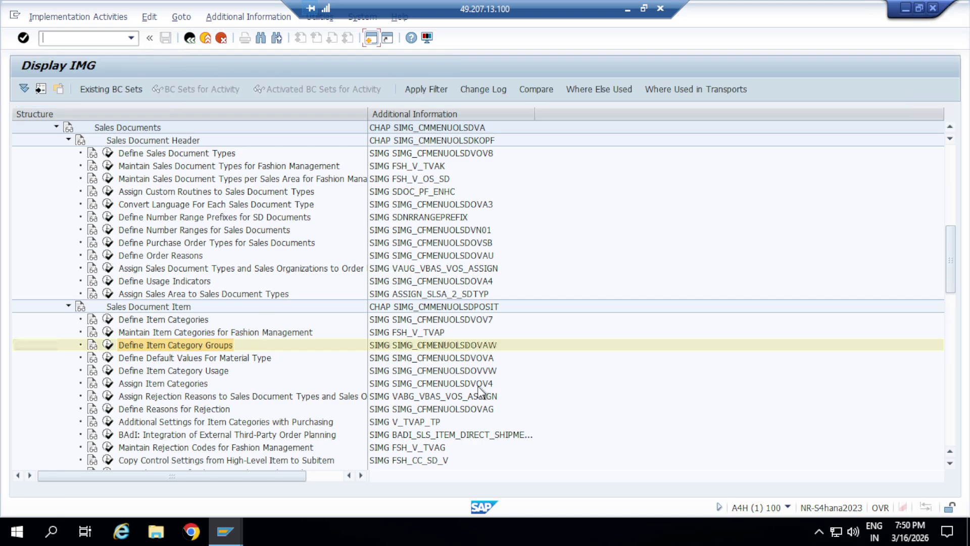
{"action": "left_click", "coordinate": [109, 384]}
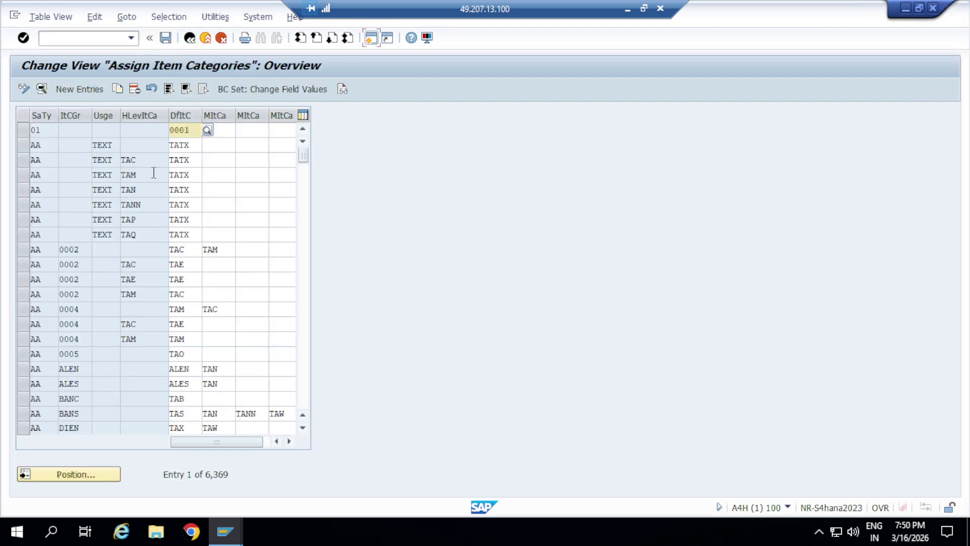
{"action": "left_click", "coordinate": [84, 90]}
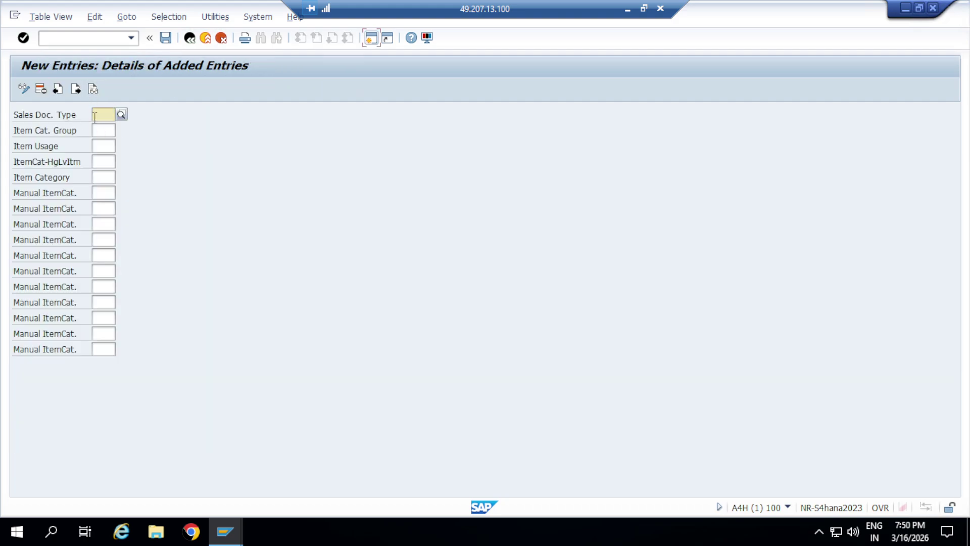
Look up the custom order type in Excel cell D6 and set the new SAP entry's Sales Doc. Type to YOR2
{"action": "left_click", "coordinate": [627, 8]}
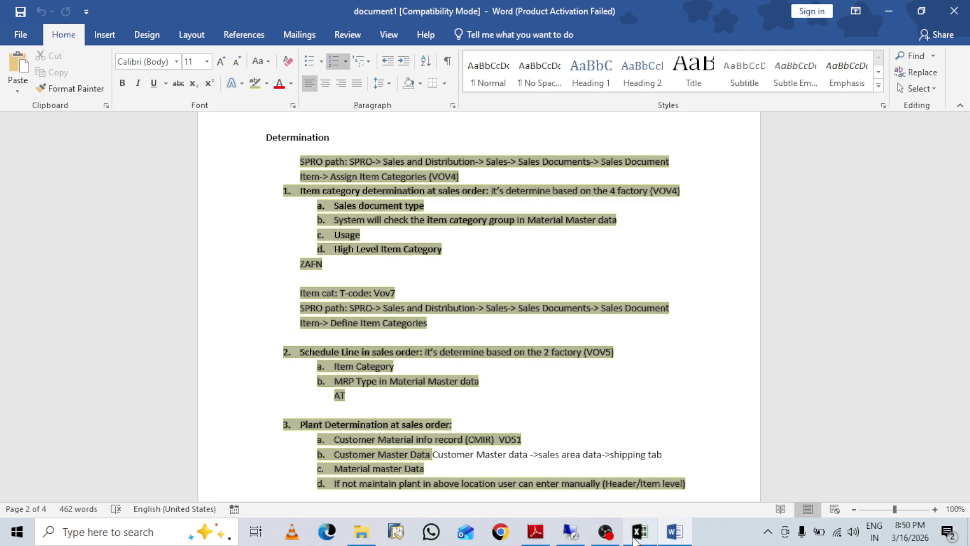
{"action": "left_click", "coordinate": [637, 534]}
{"action": "left_click", "coordinate": [701, 241]}
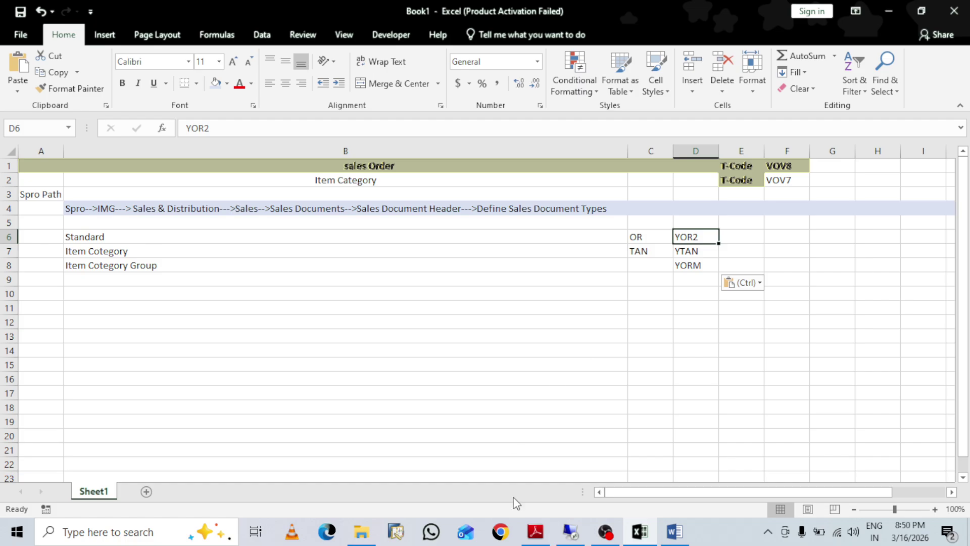
{"action": "left_click", "coordinate": [570, 531]}
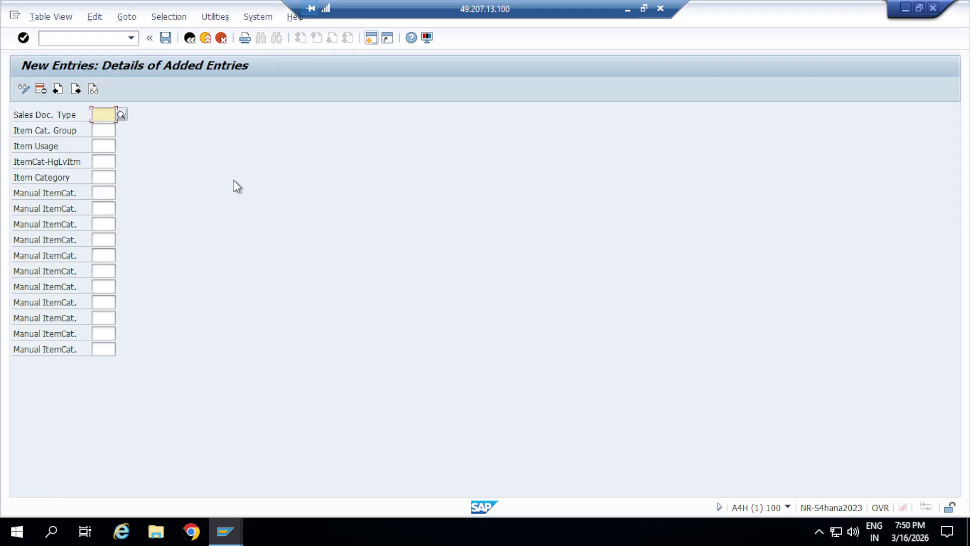
{"action": "type", "text": "y"}
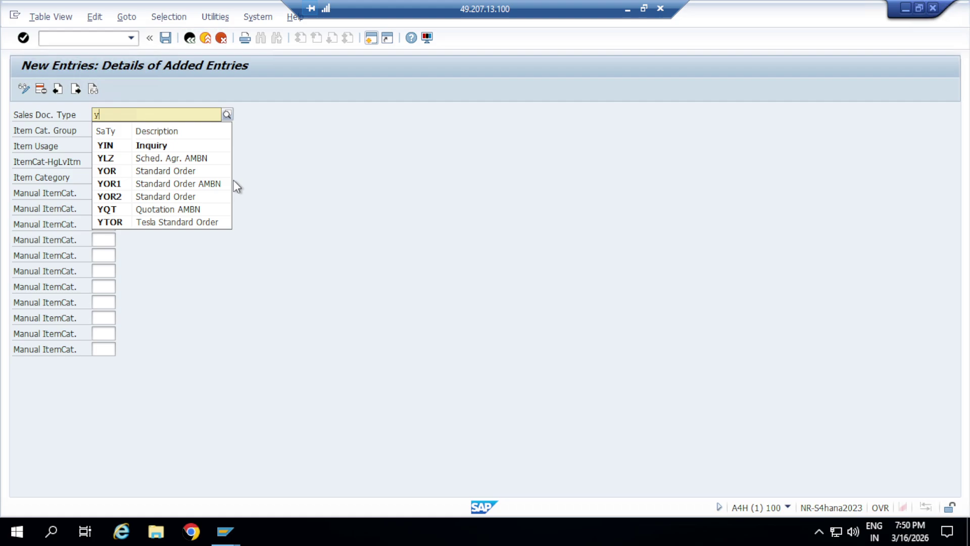
{"action": "left_click", "coordinate": [151, 197]}
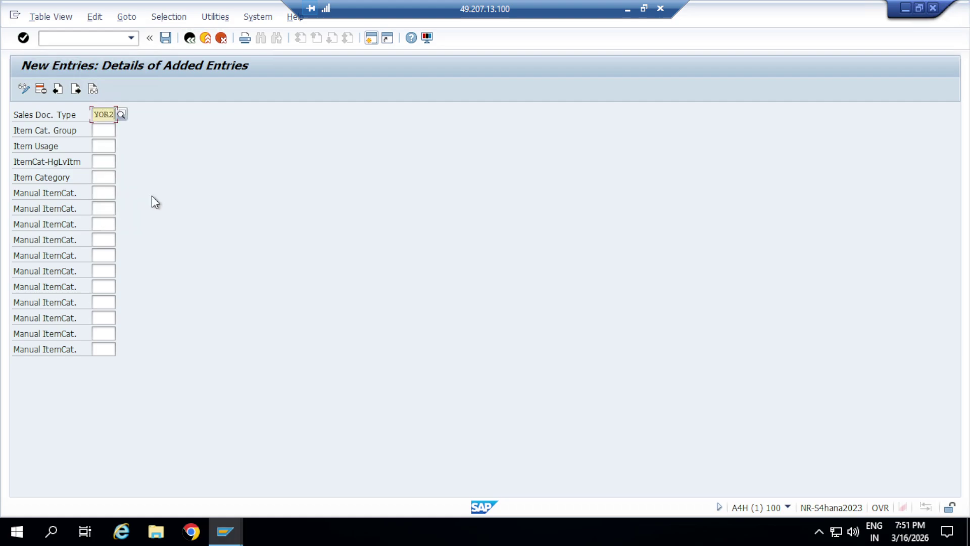
Copy YORM from Excel cell D8 into the Item Cat. Group field of the new SAP entry
{"action": "left_click", "coordinate": [103, 133]}
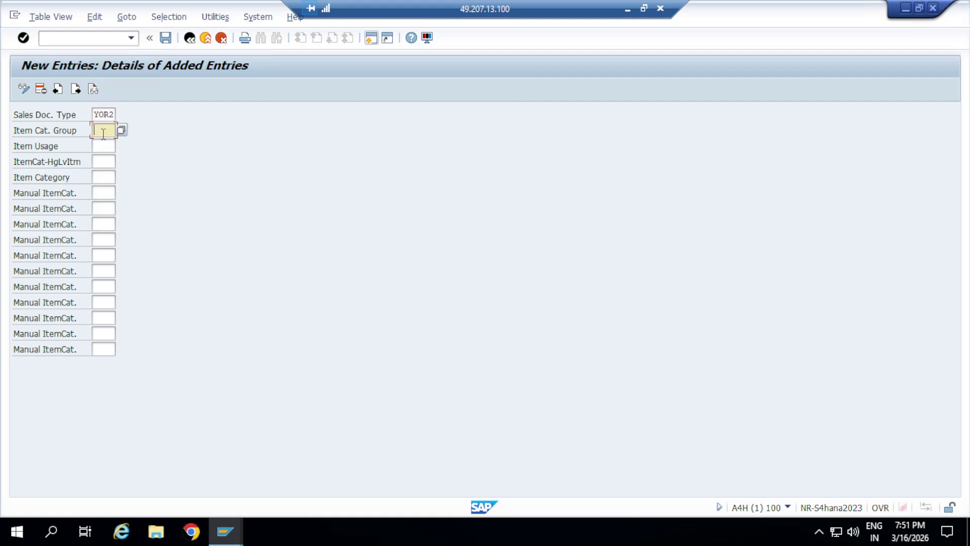
{"action": "left_click", "coordinate": [628, 10]}
{"action": "left_click", "coordinate": [700, 265]}
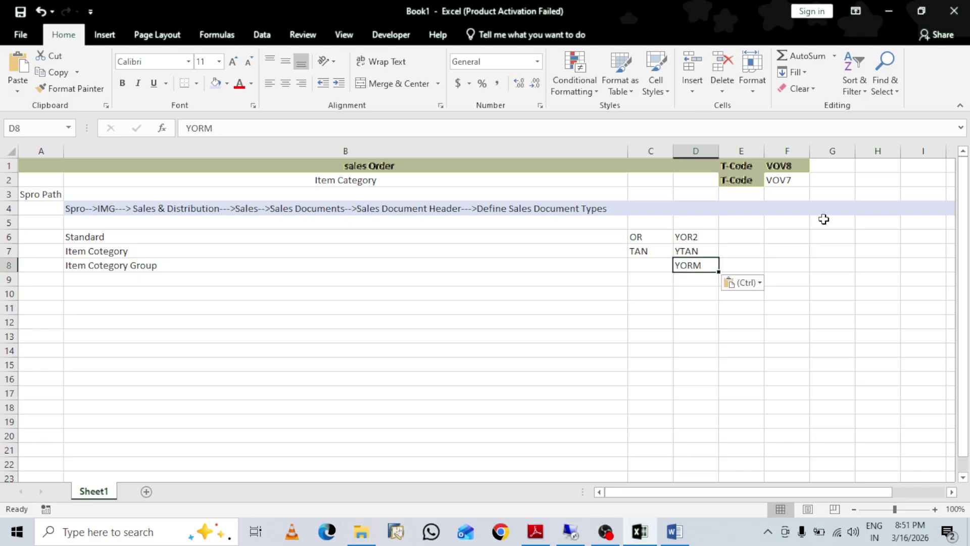
{"action": "key", "text": "ctrl+c"}
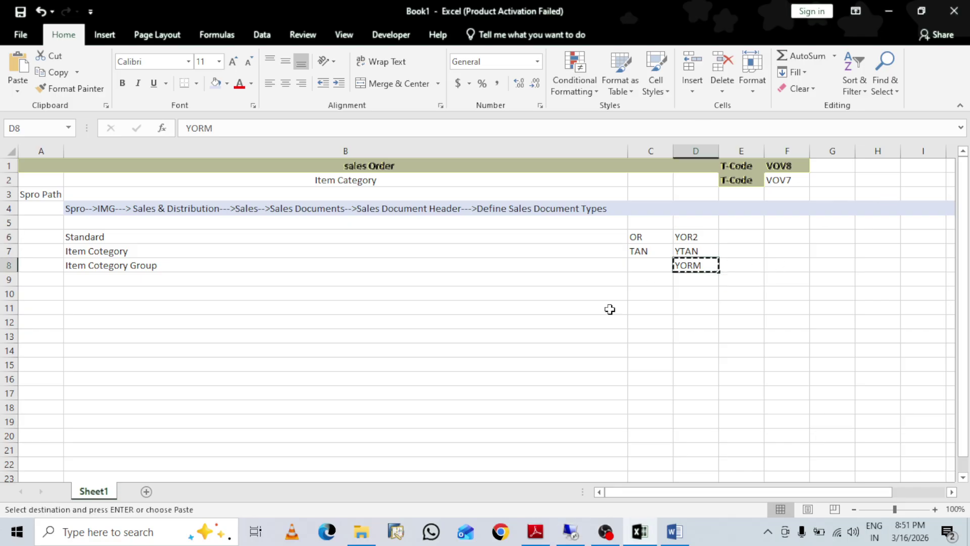
{"action": "left_click", "coordinate": [576, 533]}
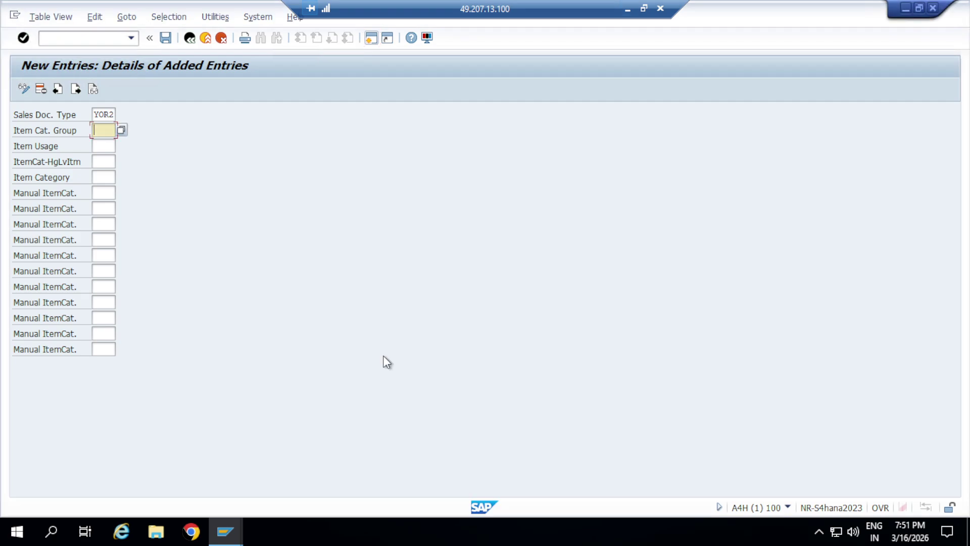
{"action": "key", "text": "ctrl+v"}
Leave Item Usage and ItemCat-HgLvItm blank, and copy YTAN from Excel cell D7 into the SAP entry's Item Category field
{"action": "left_click", "coordinate": [97, 146]}
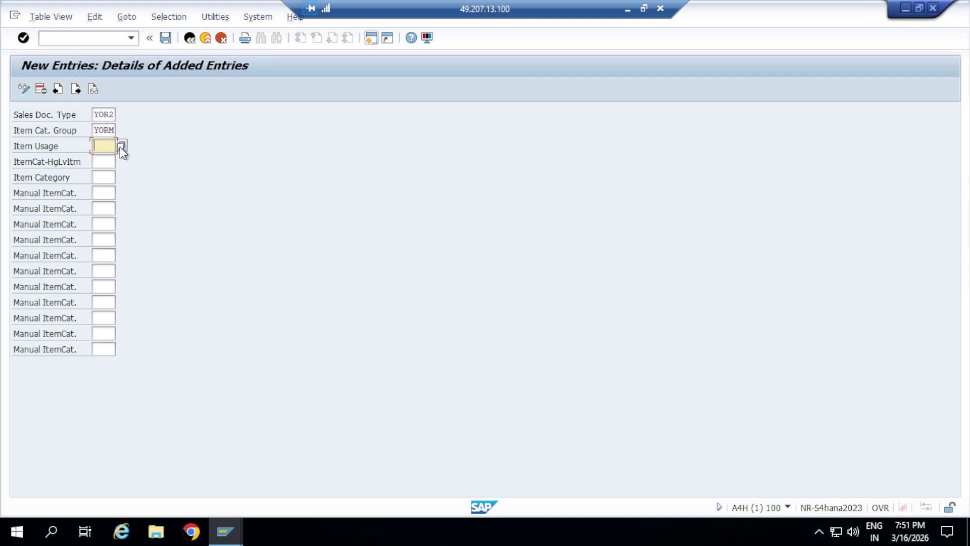
{"action": "left_click", "coordinate": [100, 162]}
{"action": "left_click", "coordinate": [102, 177]}
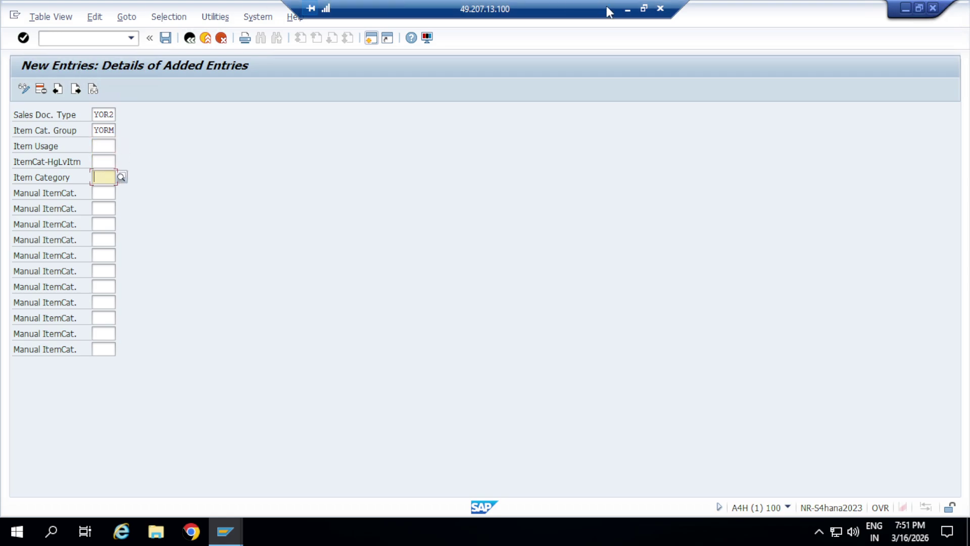
{"action": "left_click", "coordinate": [628, 9]}
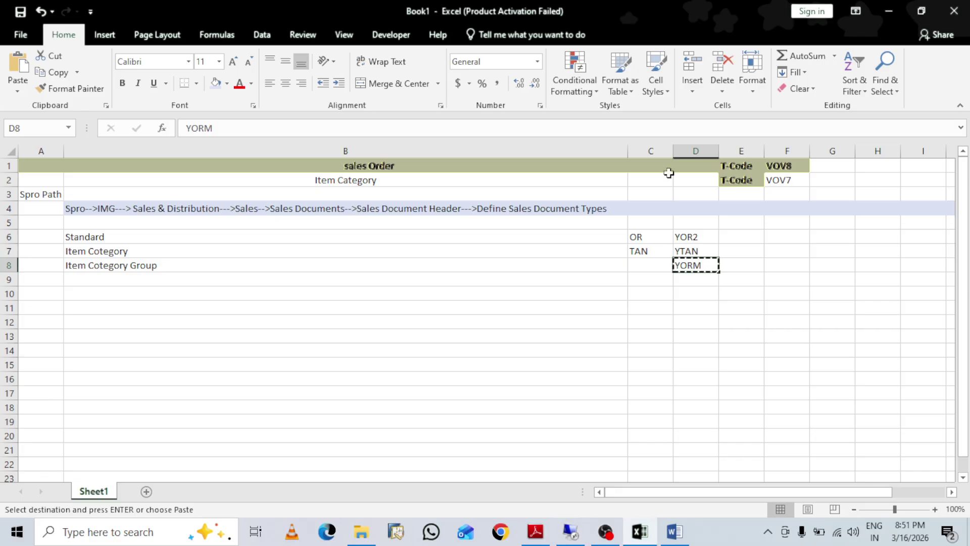
{"action": "left_click", "coordinate": [702, 251]}
{"action": "key", "text": "ctrl+c"}
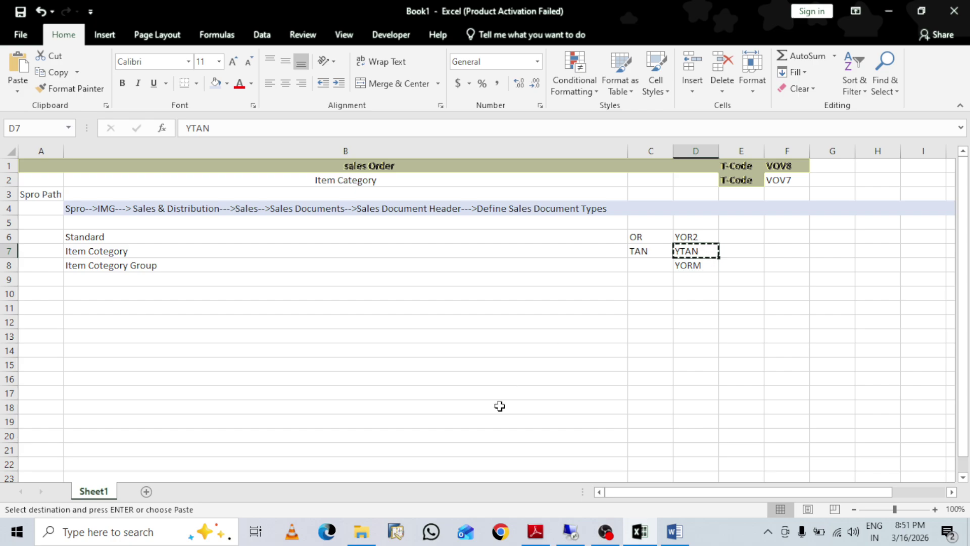
{"action": "left_click", "coordinate": [573, 533]}
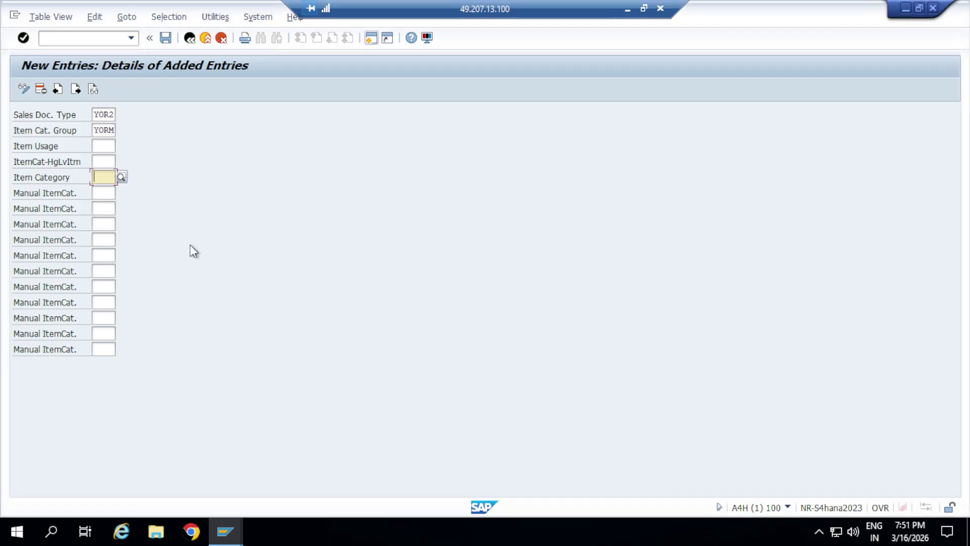
{"action": "key", "text": "ctrl+v"}
Save the item category assignment under the proposed customizing request and return to the Display IMG structure
{"action": "left_click", "coordinate": [23, 38]}
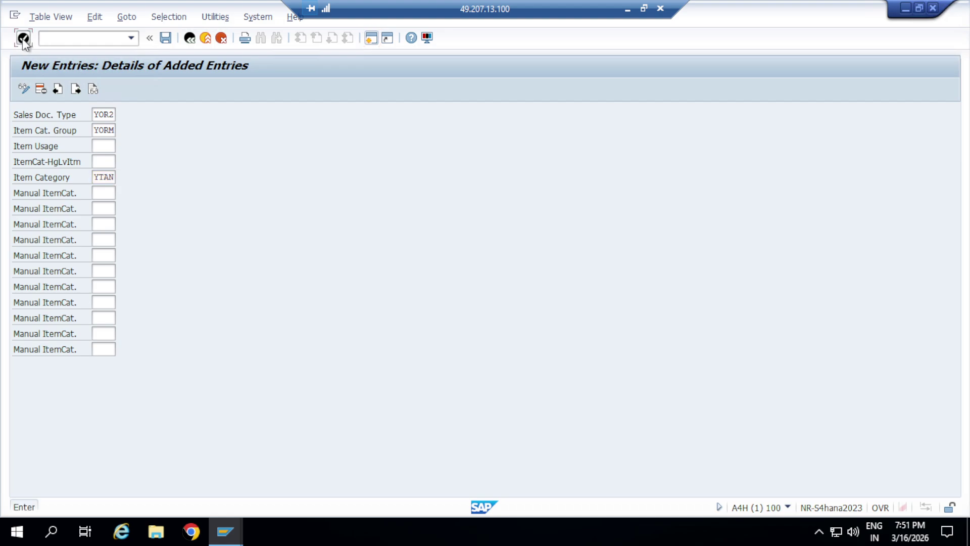
{"action": "left_click", "coordinate": [166, 39]}
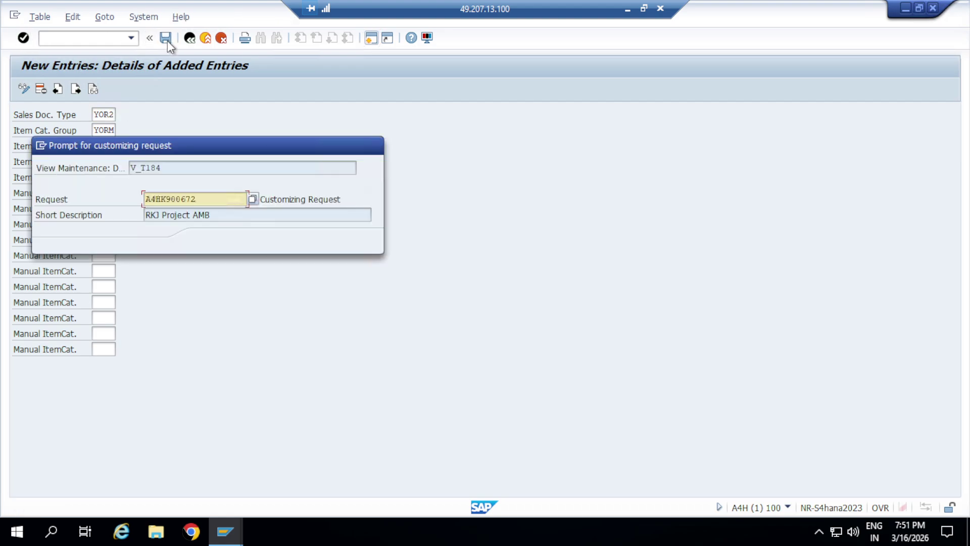
{"action": "left_click", "coordinate": [208, 242]}
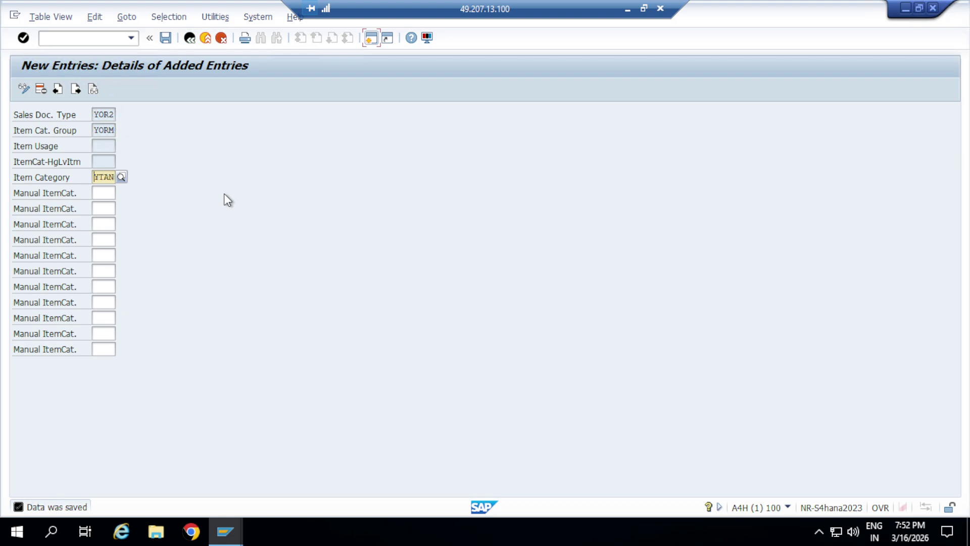
{"action": "left_click", "coordinate": [189, 38]}
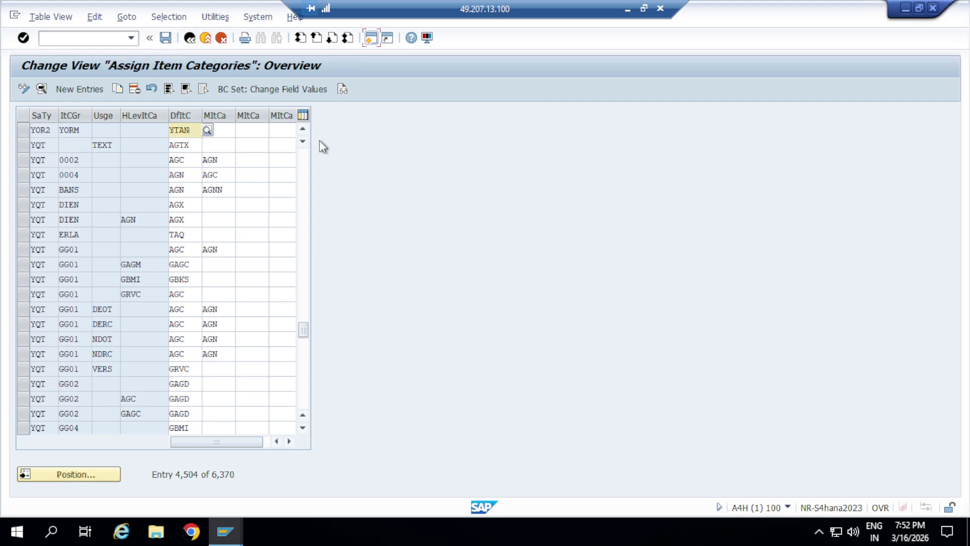
{"action": "left_click", "coordinate": [190, 38]}
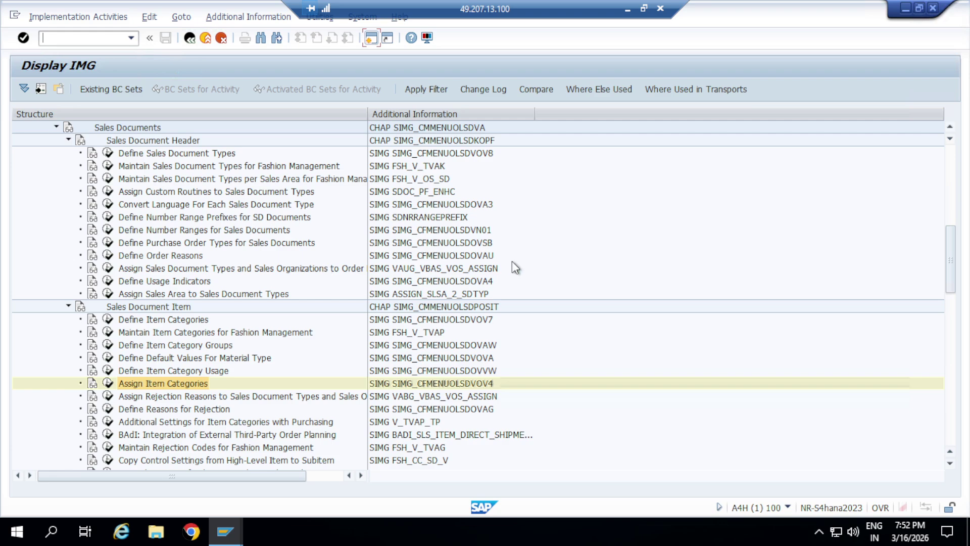
Open the activity Assign Sales Document Types Permitted for Sales Areas and start adding new entries
{"action": "left_click_drag", "start_coordinate": [943, 248], "coordinate": [957, 263]}
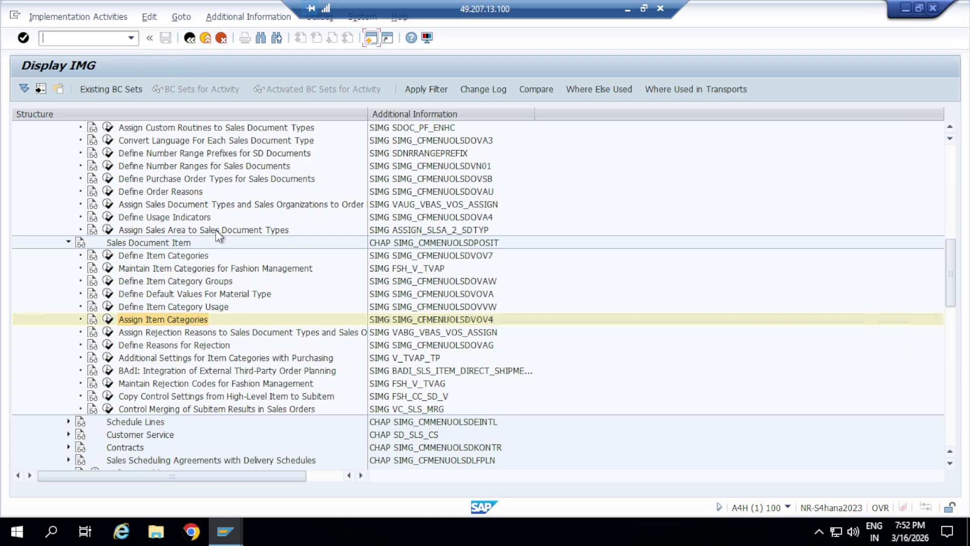
{"action": "left_click", "coordinate": [108, 230]}
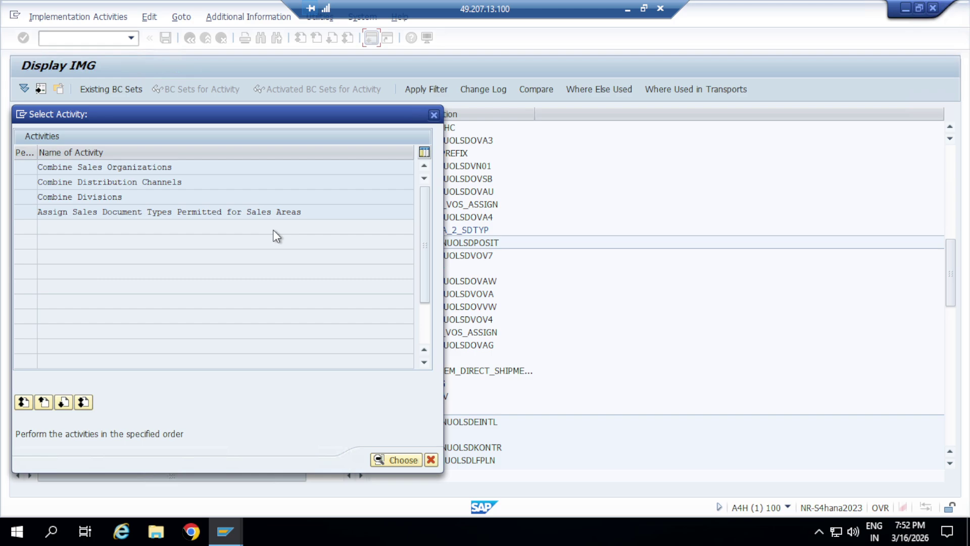
{"action": "double_click", "coordinate": [197, 212]}
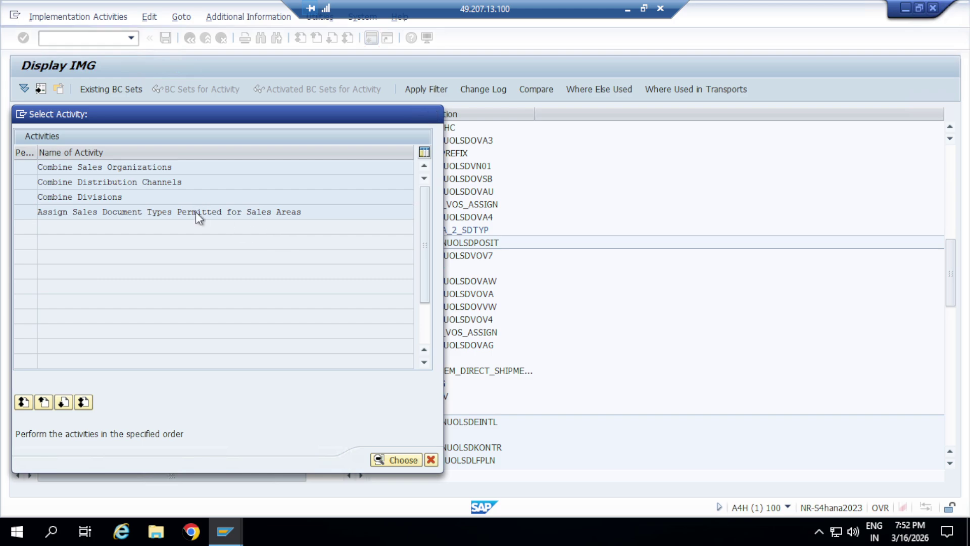
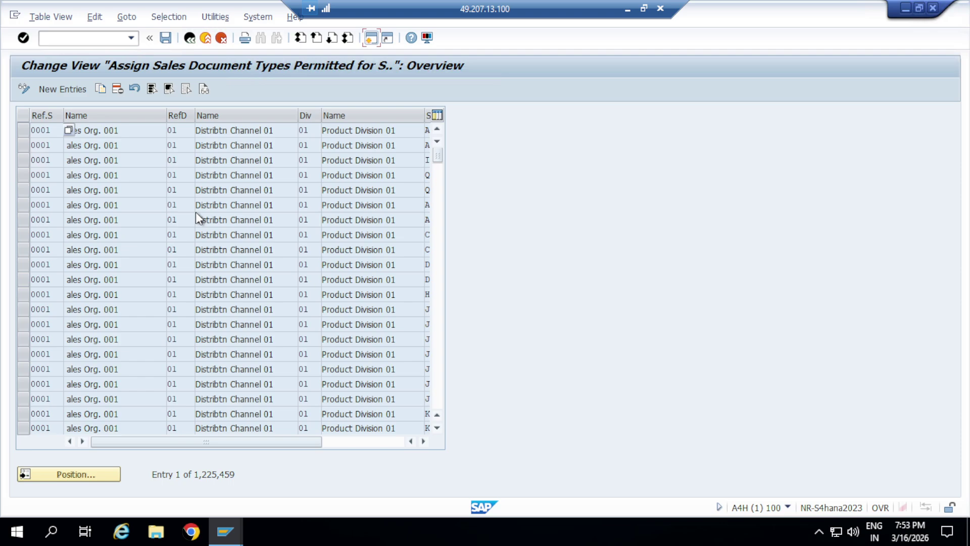
{"action": "left_click", "coordinate": [67, 89]}
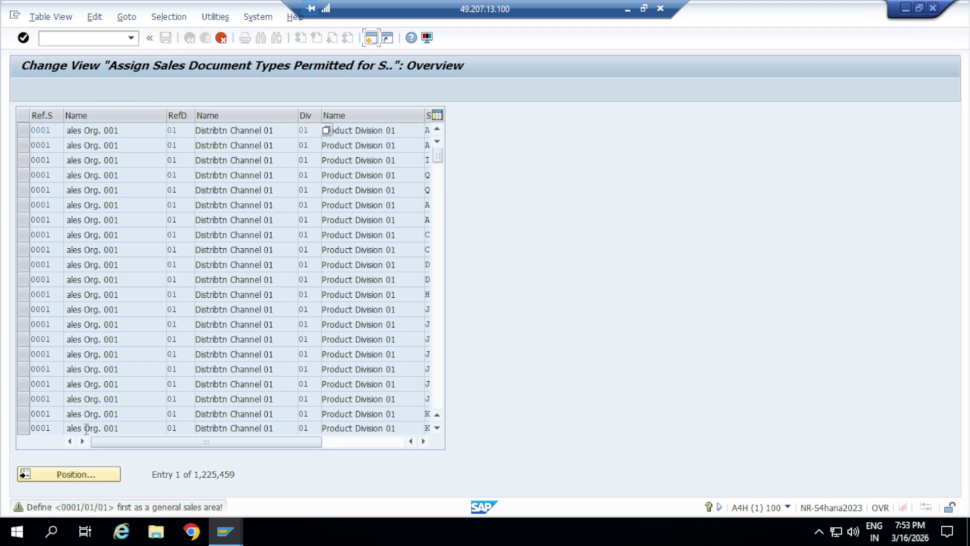
{"action": "key", "text": "Return"}
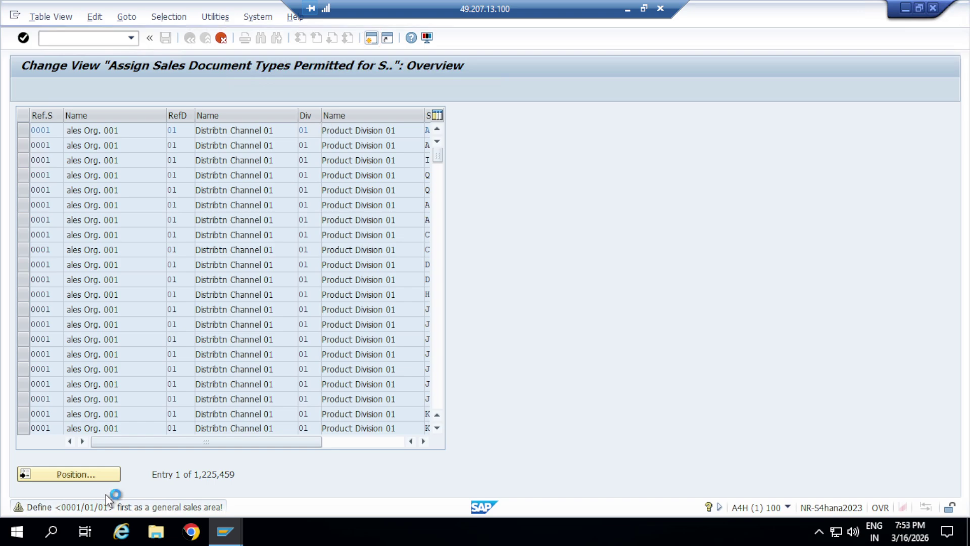
Fill the first new entry's sales area with reference sales organization AMBN, distribution channel AM and division A1
{"action": "left_click", "coordinate": [52, 127]}
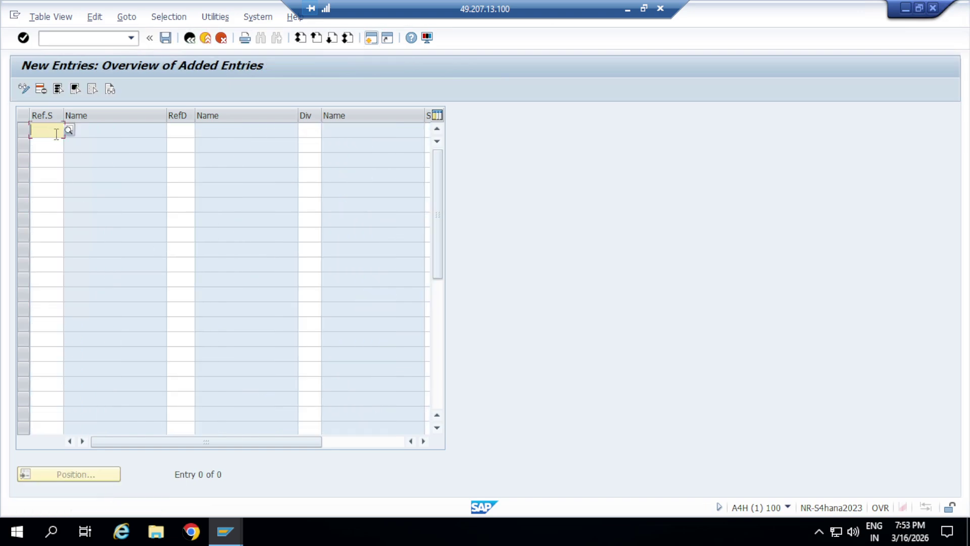
{"action": "type", "text": "ambn"}
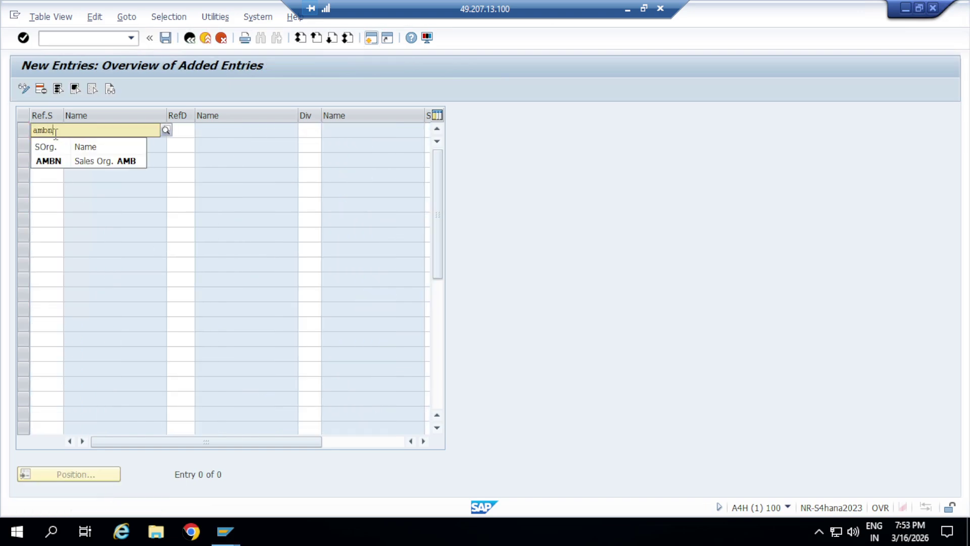
{"action": "left_click", "coordinate": [59, 158]}
{"action": "left_click", "coordinate": [185, 130]}
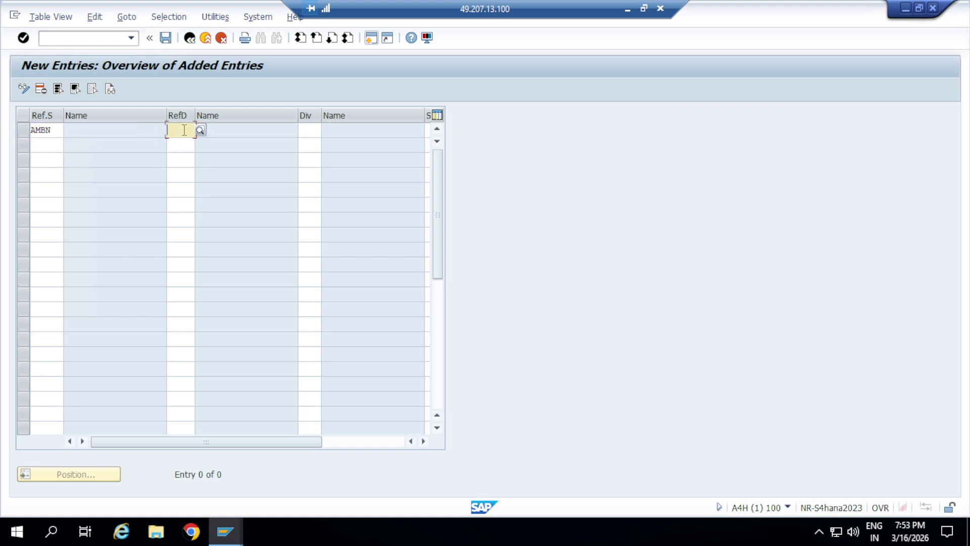
{"action": "type", "text": "am"}
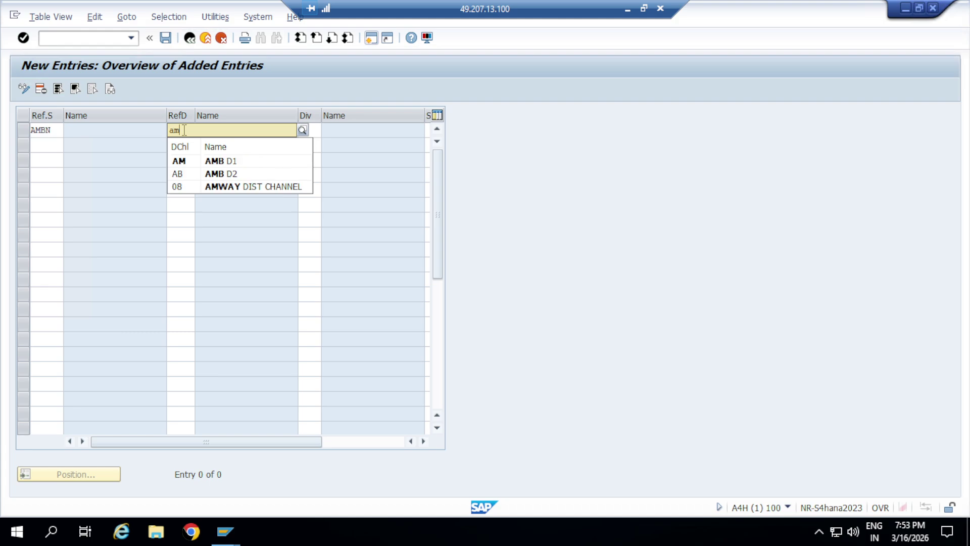
{"action": "left_click", "coordinate": [198, 162]}
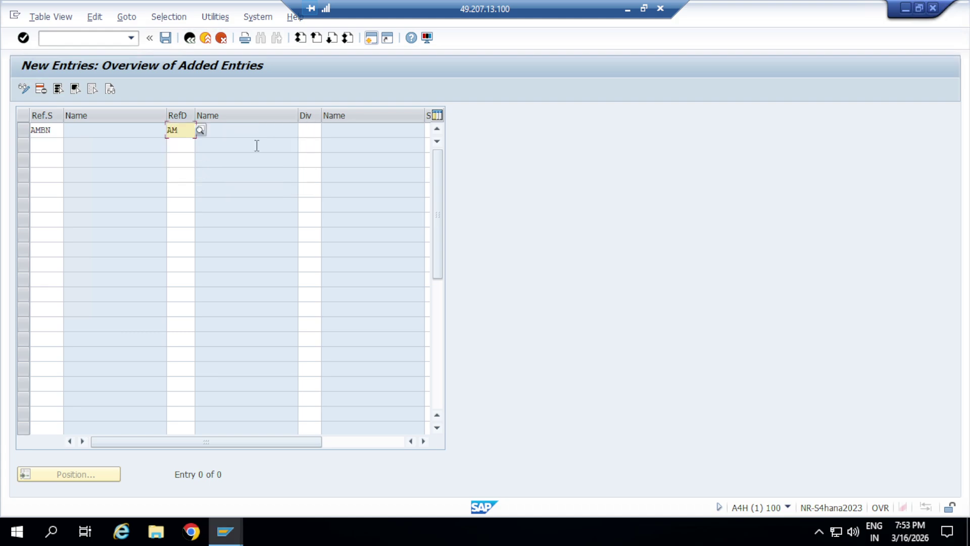
{"action": "left_click", "coordinate": [310, 130]}
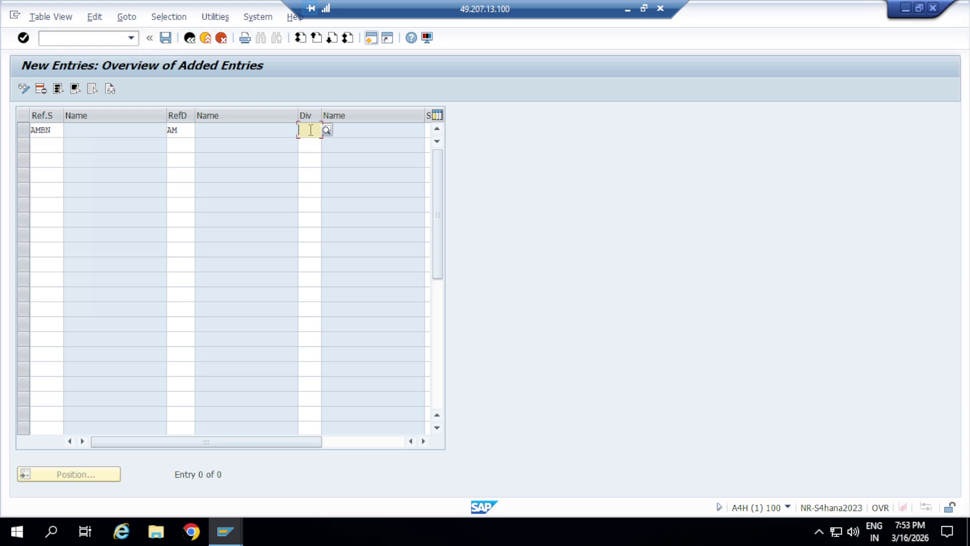
{"action": "type", "text": "a"}
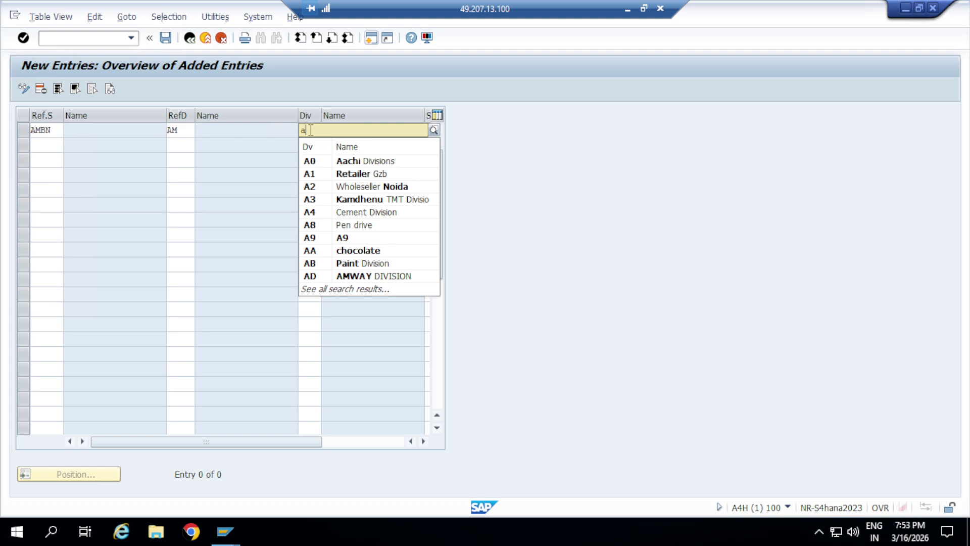
{"action": "type", "text": "1"}
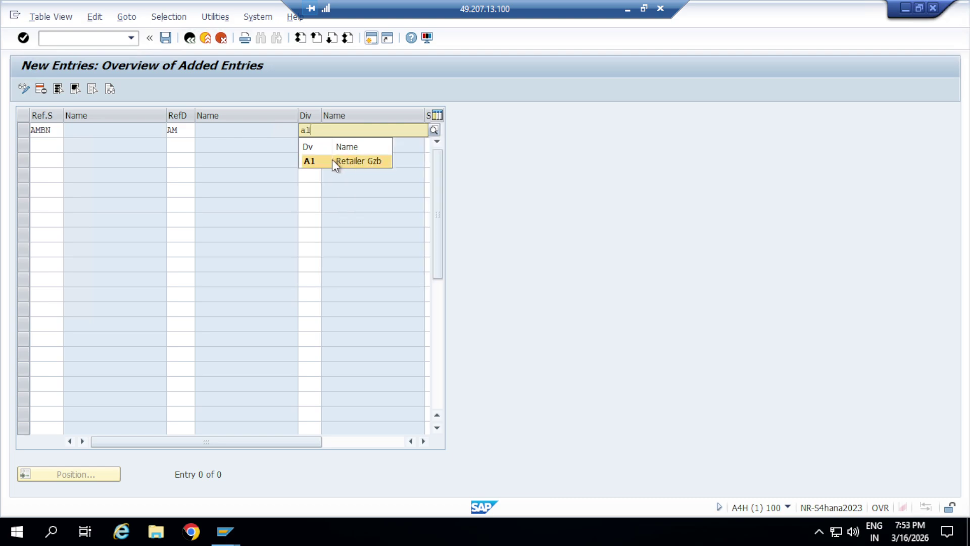
{"action": "left_click", "coordinate": [347, 161]}
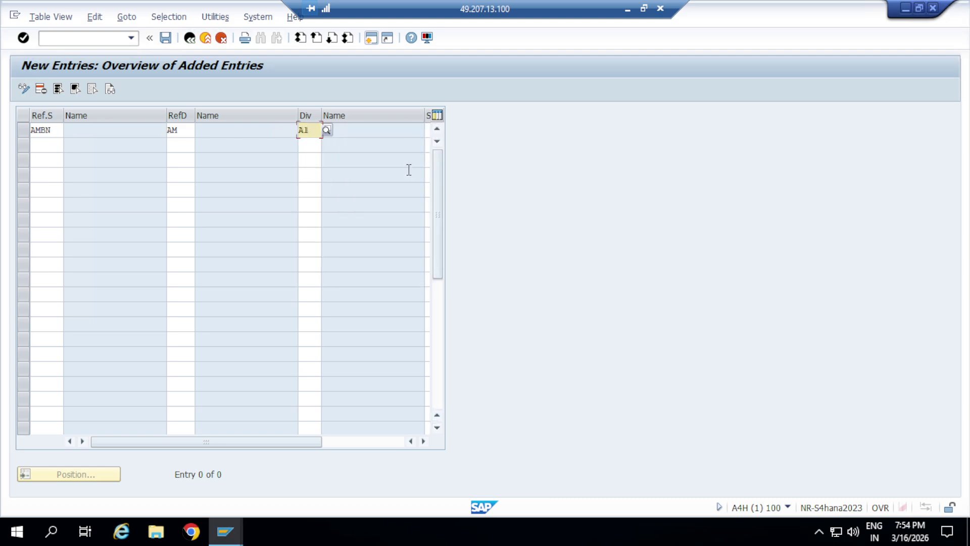
Assign sales document type YOR2 to the first entry, for division A1
{"action": "left_click_drag", "start_coordinate": [293, 440], "coordinate": [325, 440]}
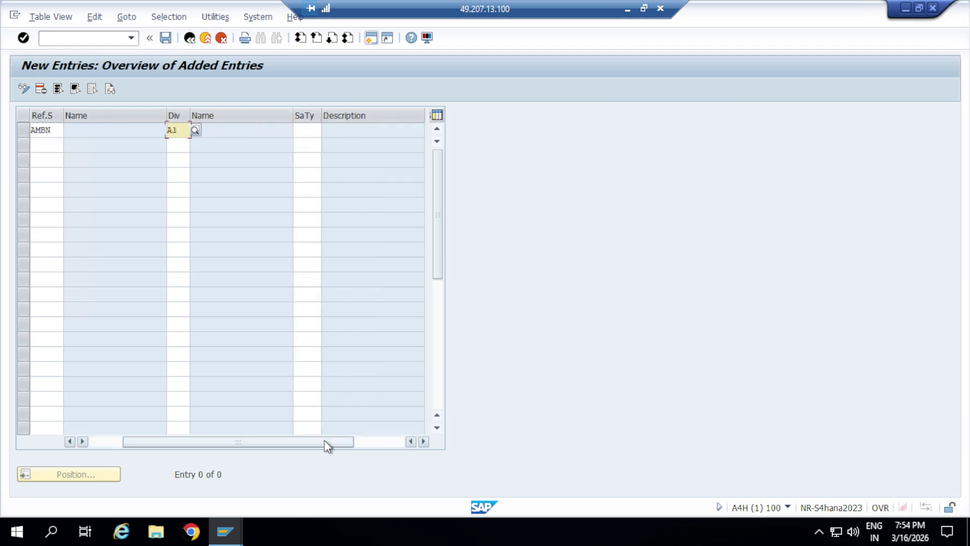
{"action": "left_click", "coordinate": [311, 132]}
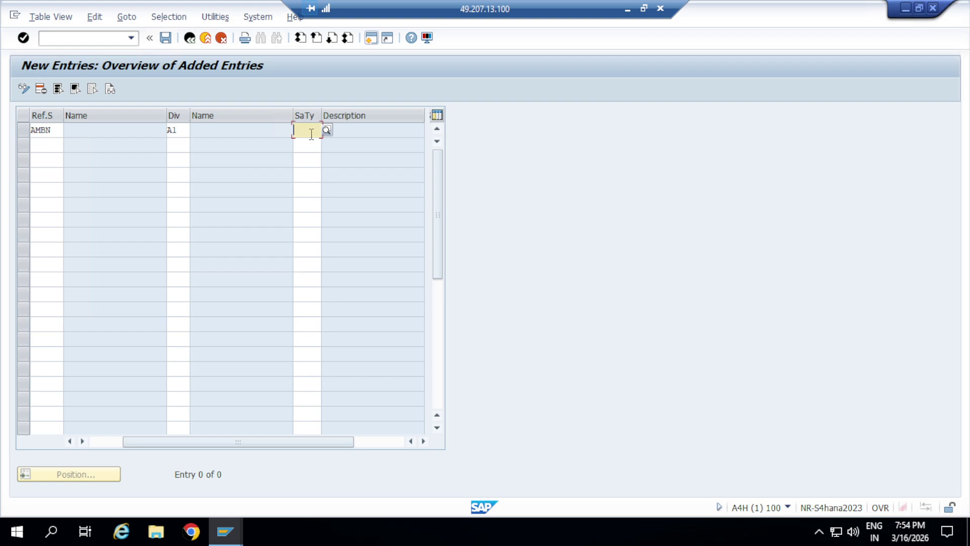
{"action": "type", "text": "yor2"}
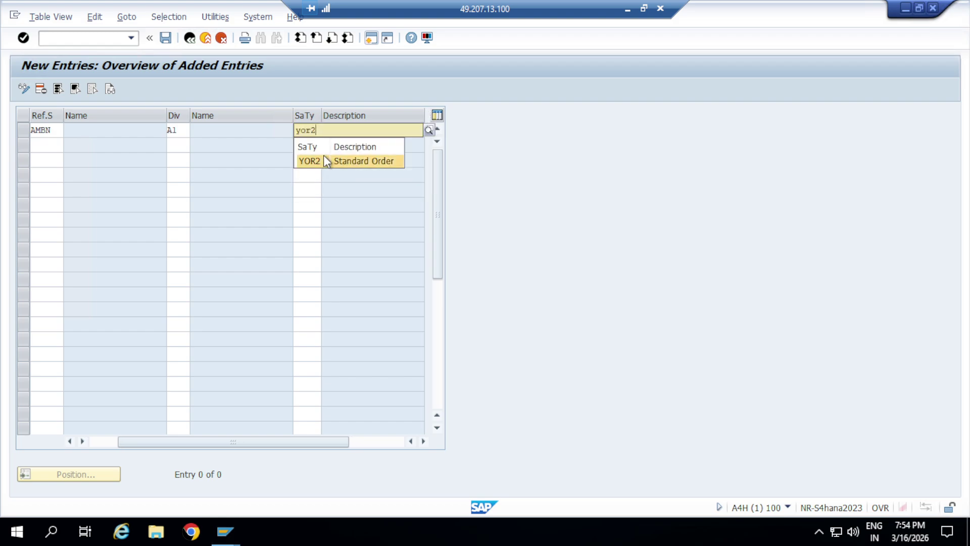
{"action": "left_click", "coordinate": [324, 157]}
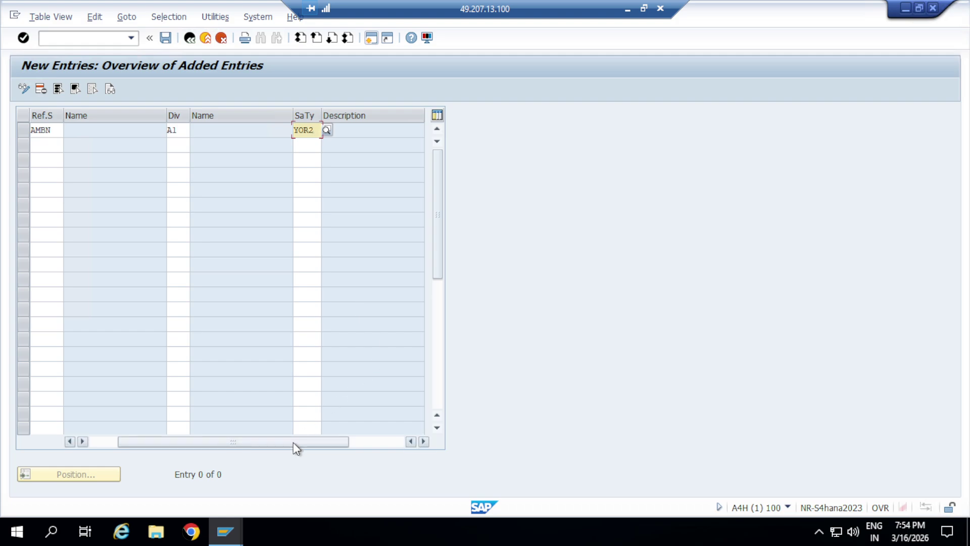
Fill the second entry's sales area with reference sales organization AMBN, distribution channel AM and division A2
{"action": "left_click_drag", "start_coordinate": [292, 443], "coordinate": [218, 442]}
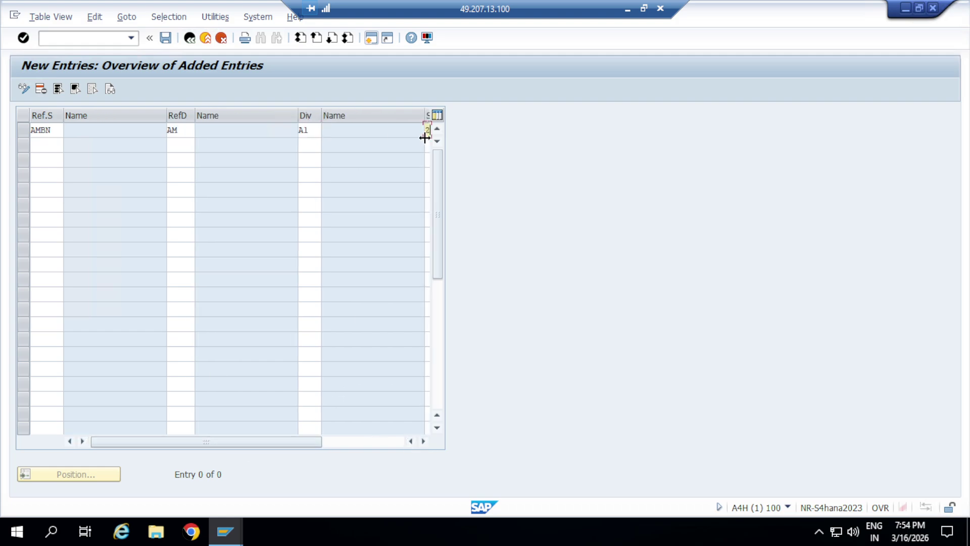
{"action": "left_click", "coordinate": [40, 144]}
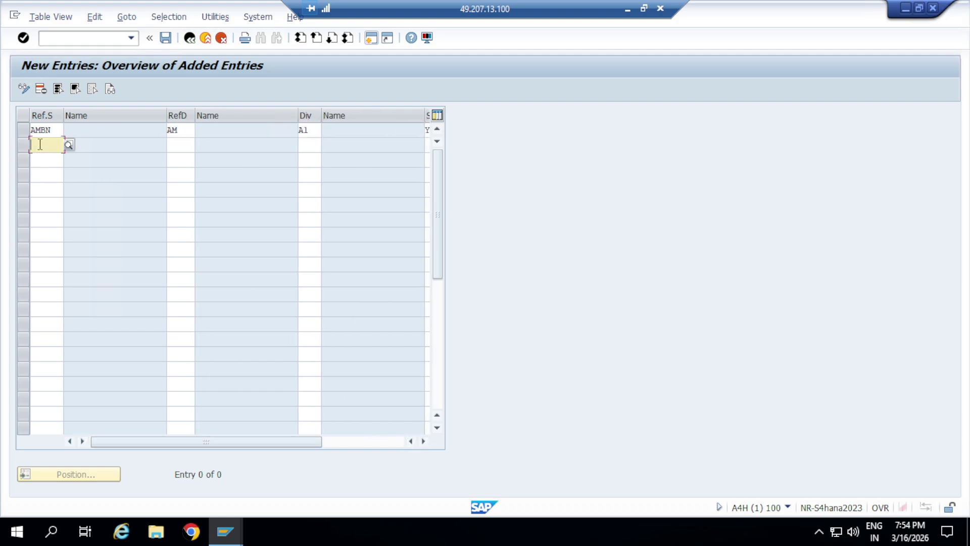
{"action": "type", "text": "ambn"}
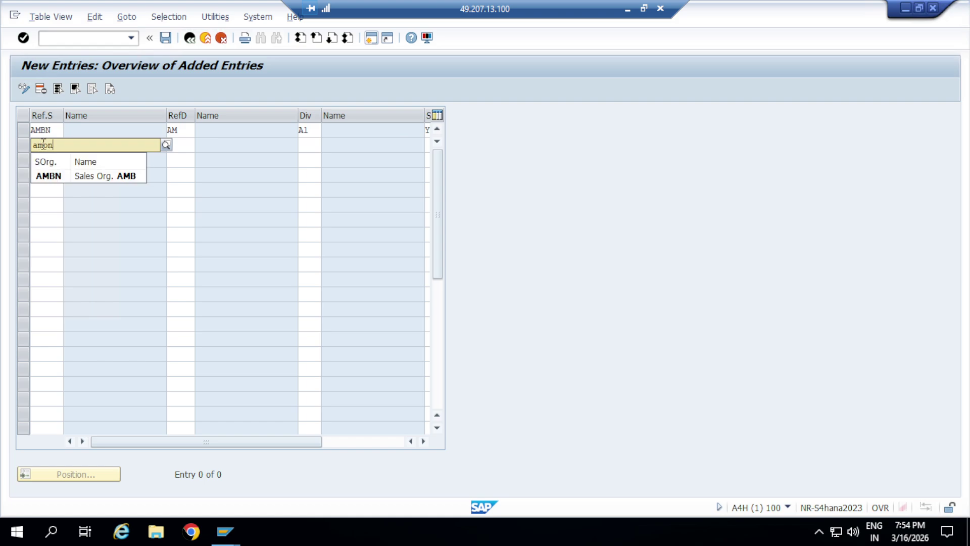
{"action": "left_click", "coordinate": [62, 175]}
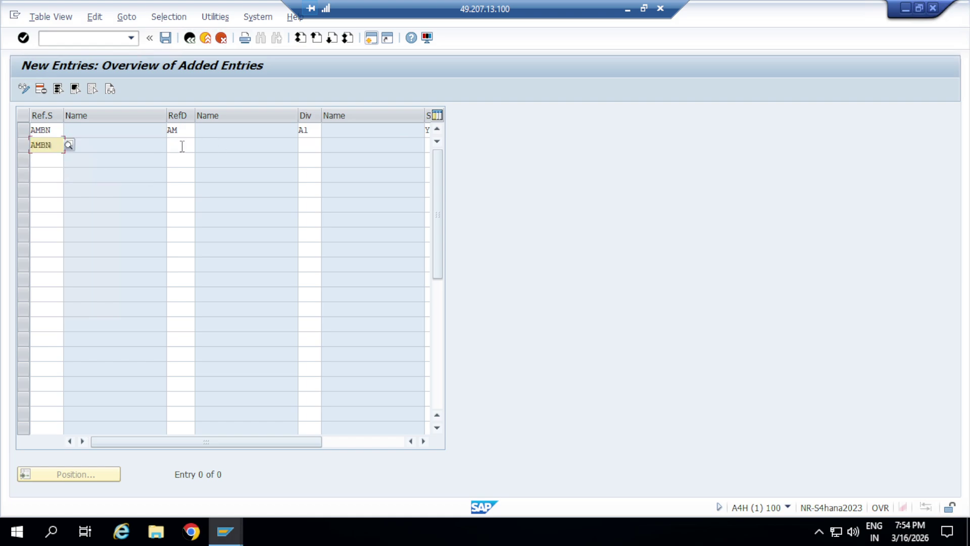
{"action": "left_click", "coordinate": [182, 146]}
{"action": "type", "text": "am"}
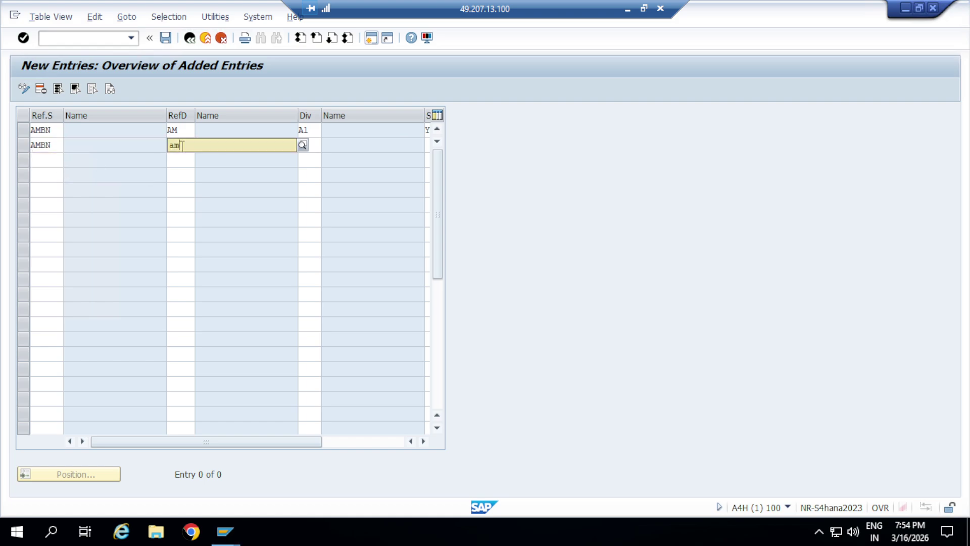
{"action": "left_click", "coordinate": [190, 175]}
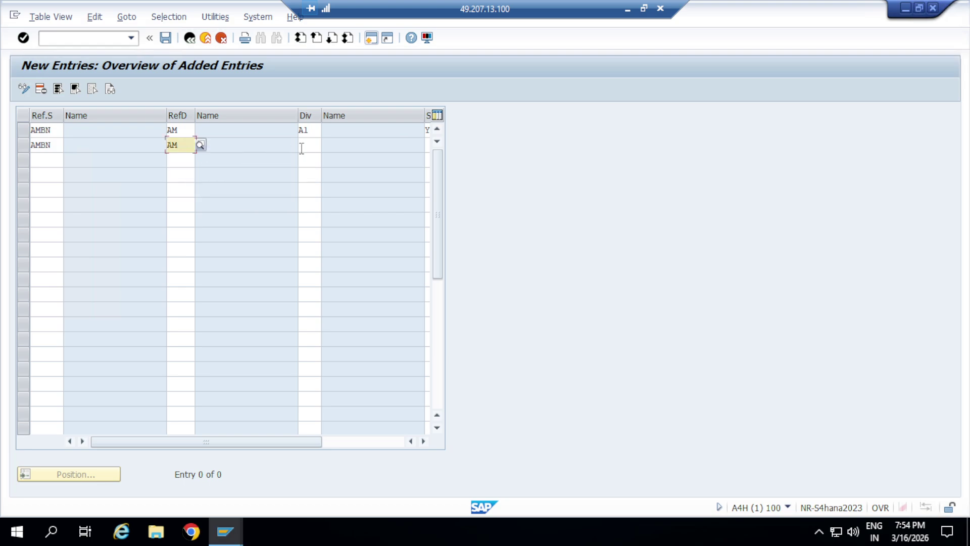
{"action": "left_click", "coordinate": [307, 146]}
{"action": "type", "text": "a2"}
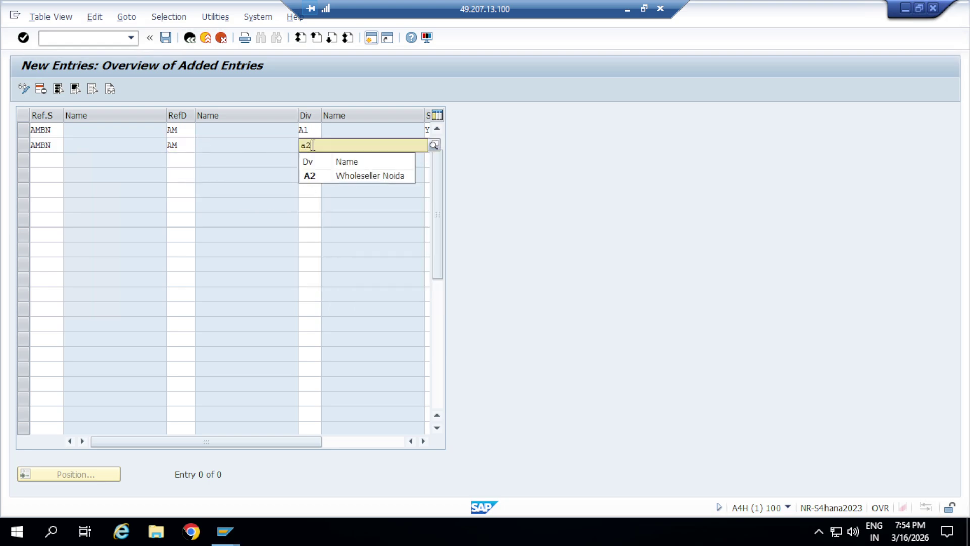
{"action": "left_click", "coordinate": [317, 177]}
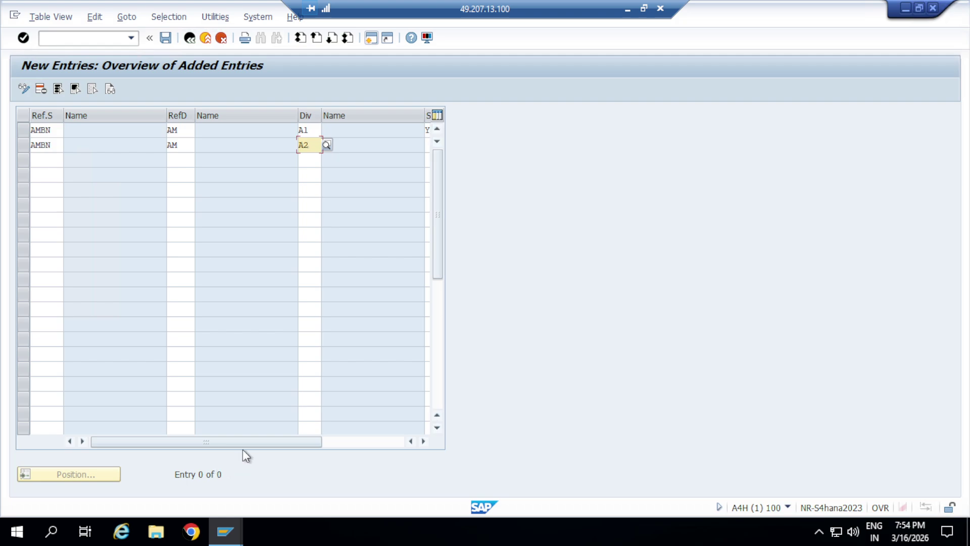
Assign sales document type YOR2 to the second entry, for division A2
{"action": "left_click_drag", "start_coordinate": [247, 444], "coordinate": [305, 444]}
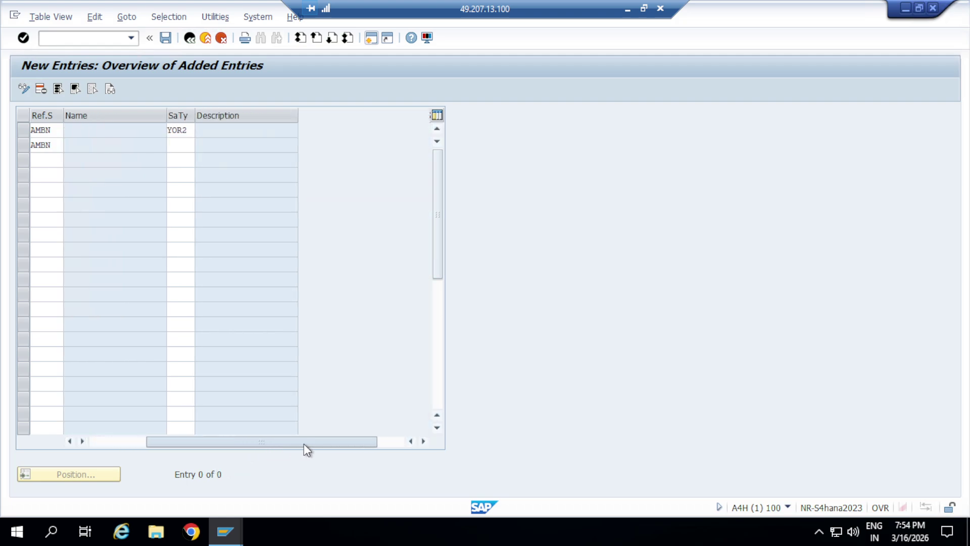
{"action": "left_click", "coordinate": [182, 146]}
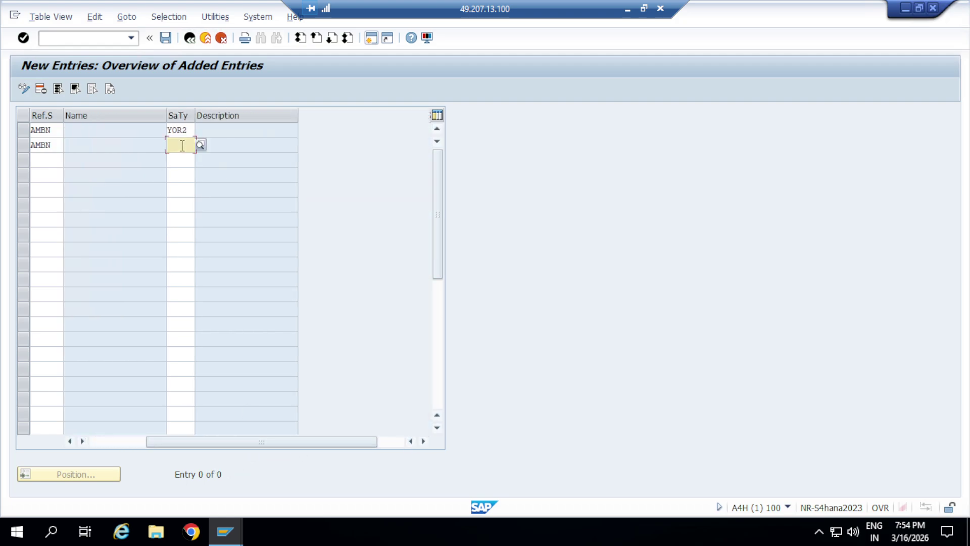
{"action": "type", "text": "yor2"}
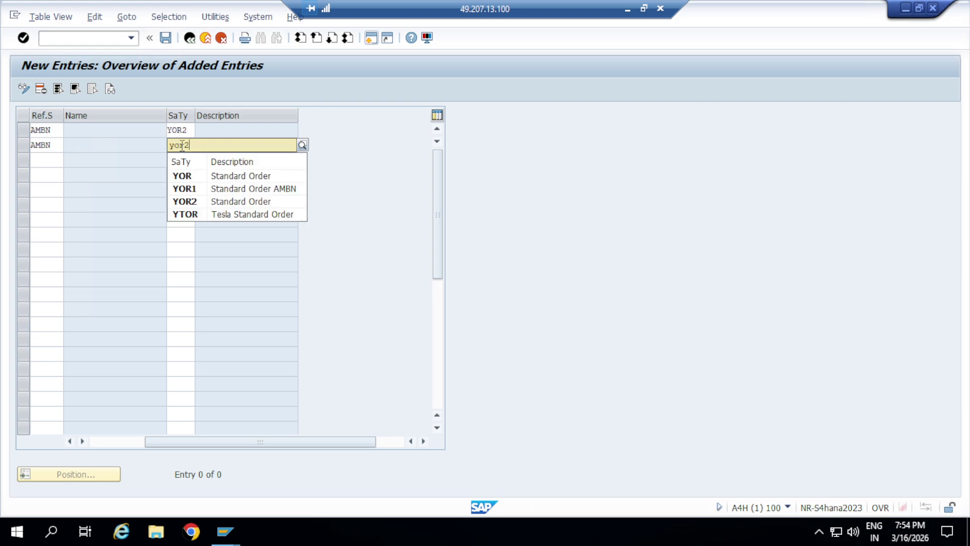
{"action": "left_click", "coordinate": [189, 174]}
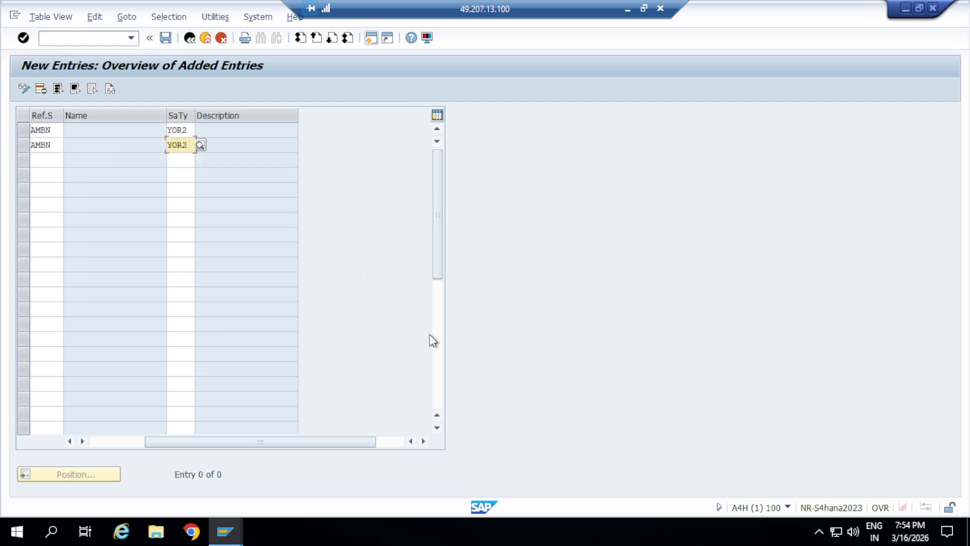
Fill the third entry's sales area with reference sales organization AMBN, distribution channel AB and division A1
{"action": "left_click_drag", "start_coordinate": [322, 440], "coordinate": [223, 438]}
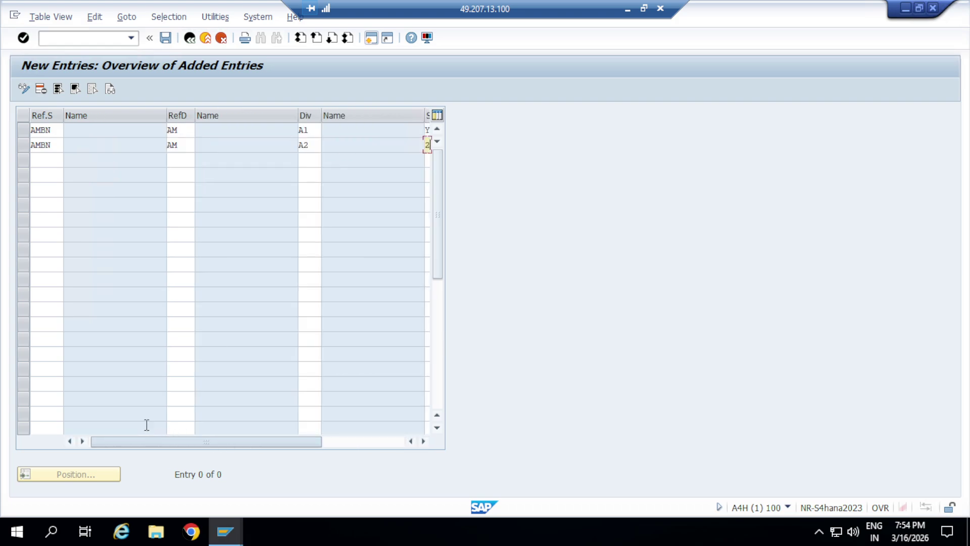
{"action": "left_click", "coordinate": [43, 159]}
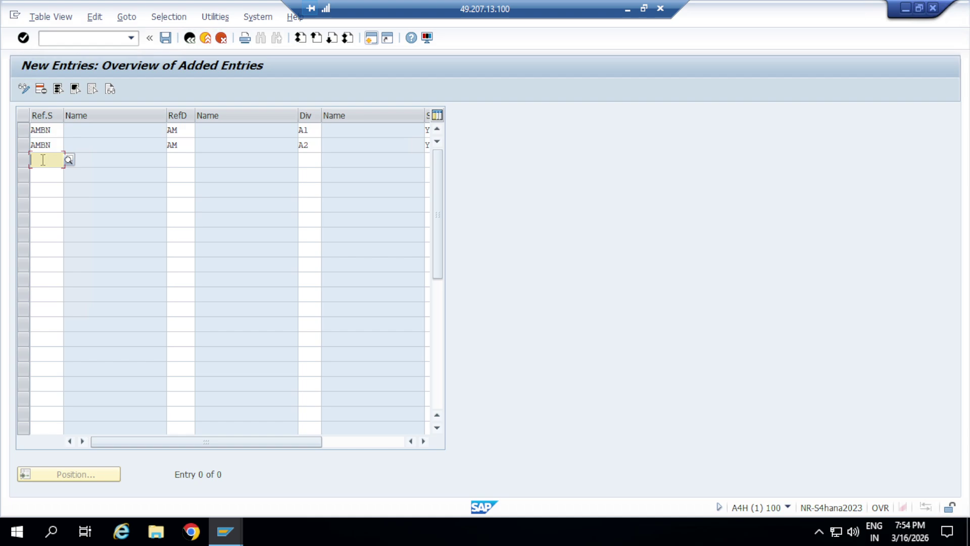
{"action": "type", "text": "ambn"}
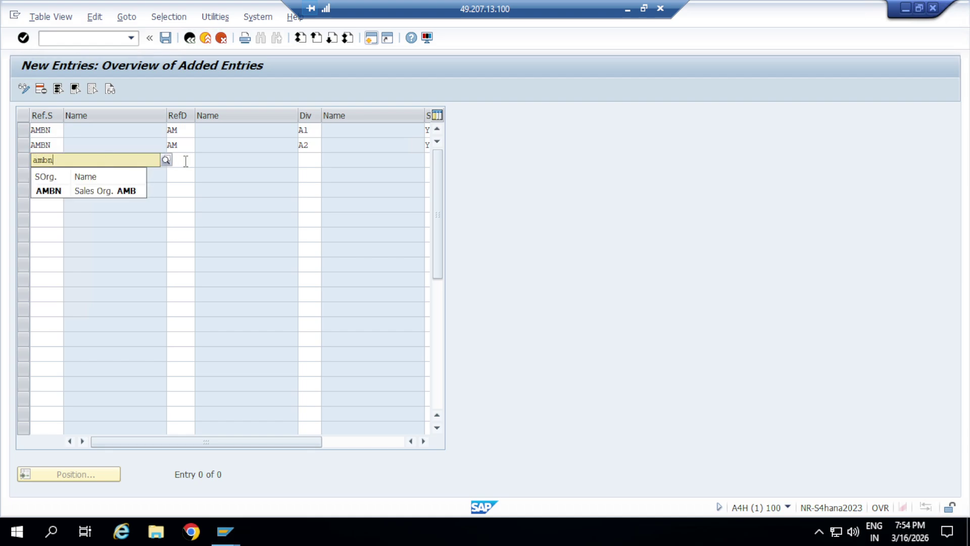
{"action": "left_click", "coordinate": [84, 192]}
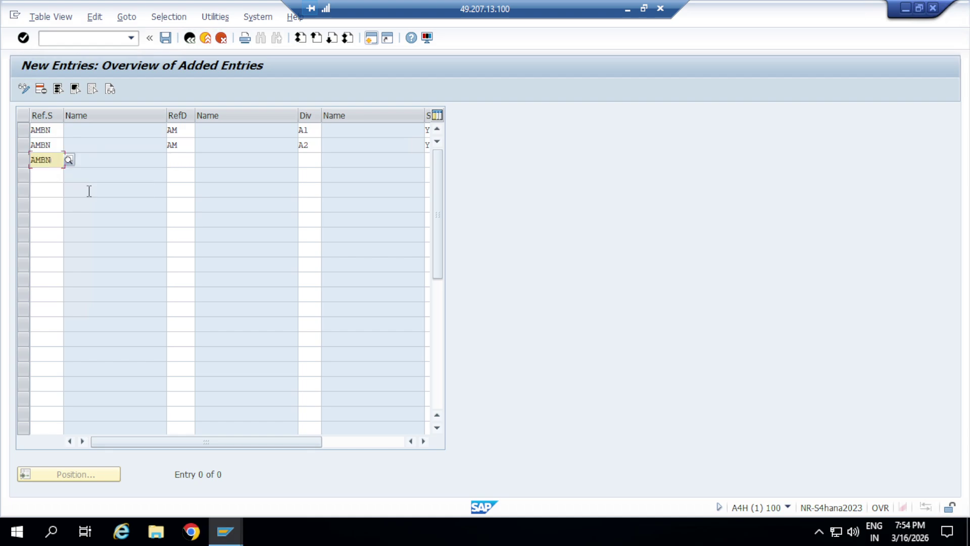
{"action": "left_click", "coordinate": [178, 161]}
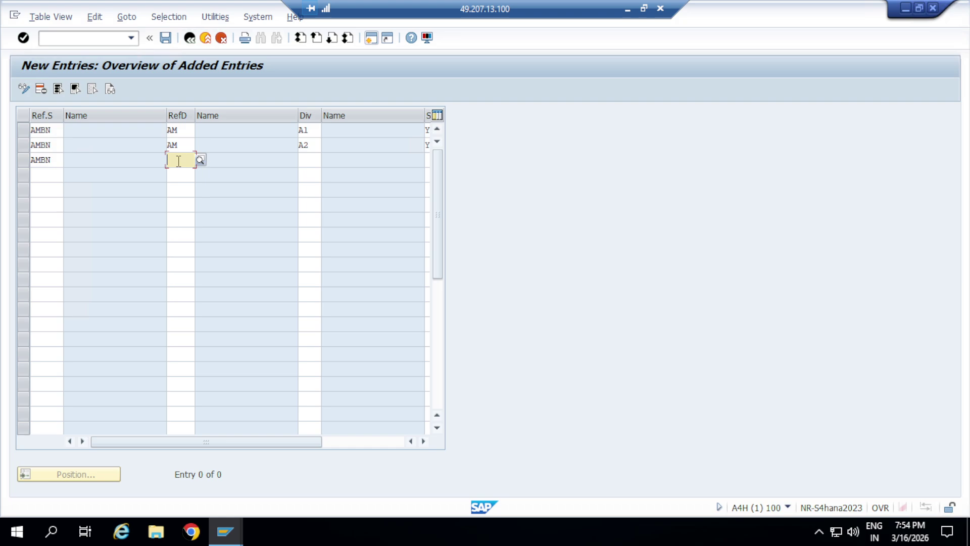
{"action": "type", "text": "ab"}
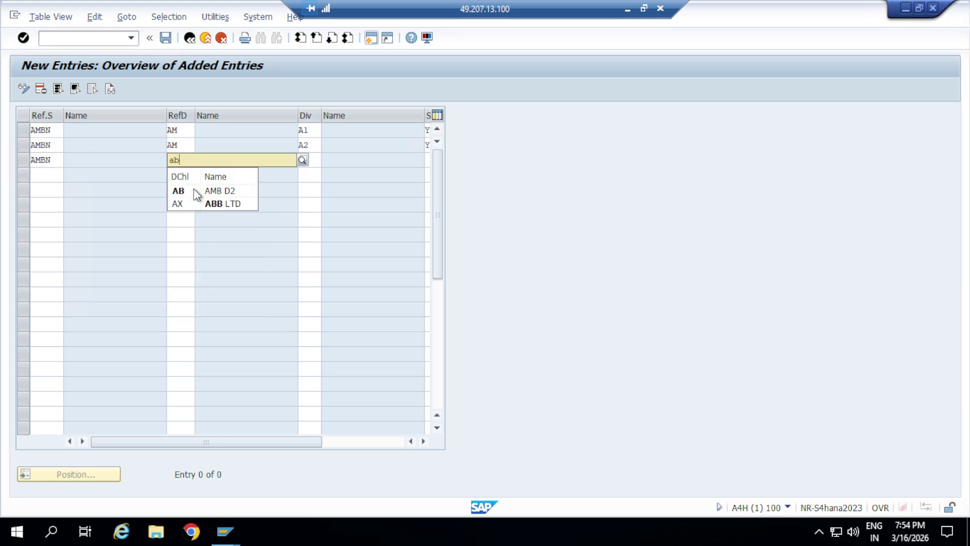
{"action": "left_click", "coordinate": [193, 191]}
{"action": "left_click", "coordinate": [312, 160]}
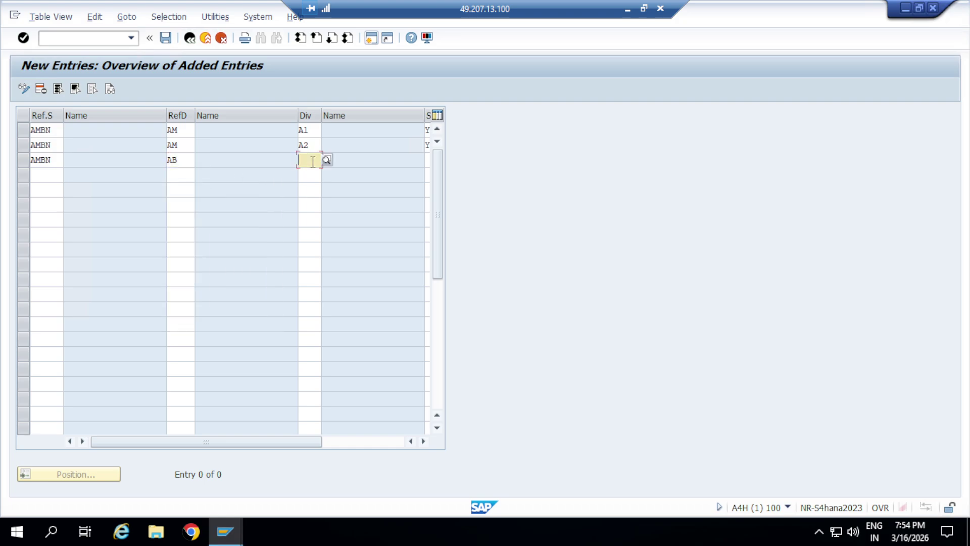
{"action": "type", "text": "a1"}
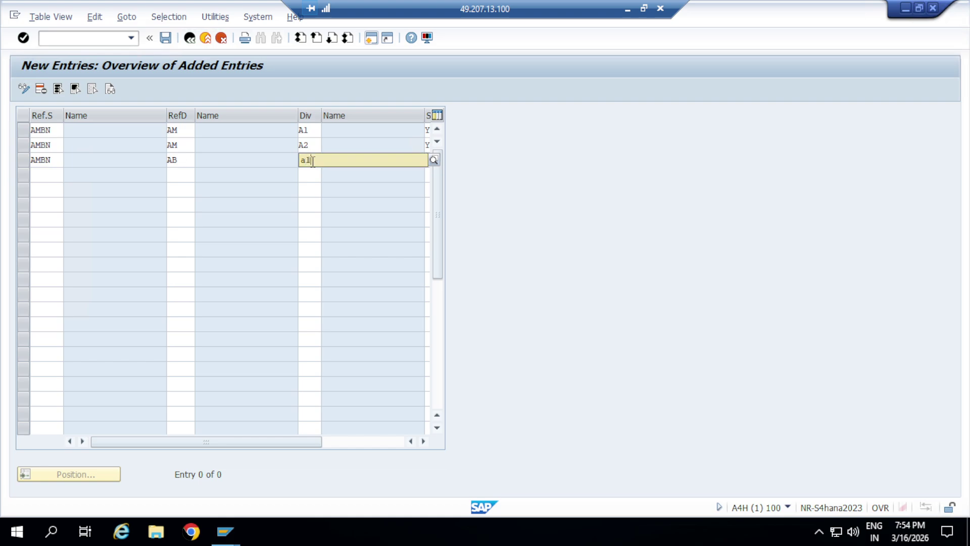
{"action": "left_click", "coordinate": [319, 190]}
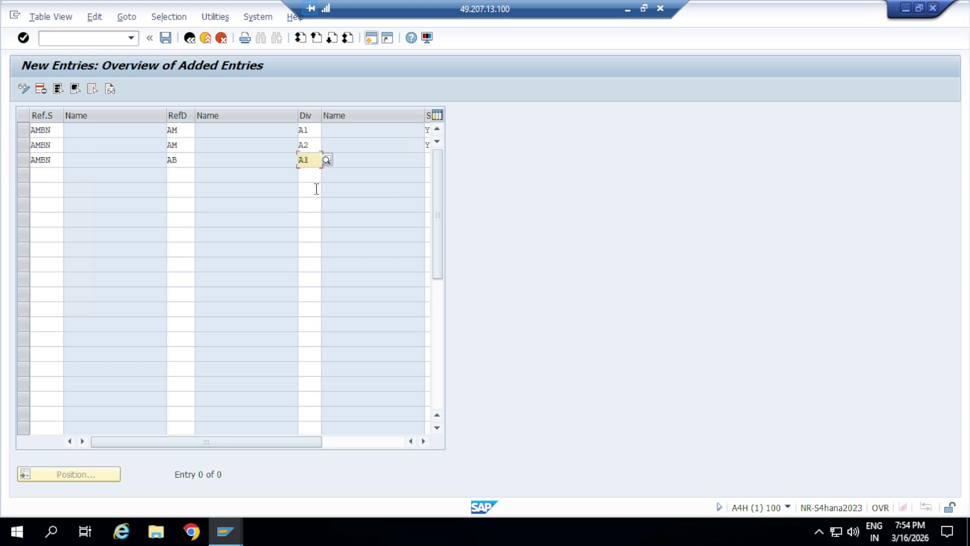
Assign sales document type YOR2 to the third entry, for distribution channel AB and division A1
{"action": "left_click_drag", "start_coordinate": [272, 442], "coordinate": [327, 443]}
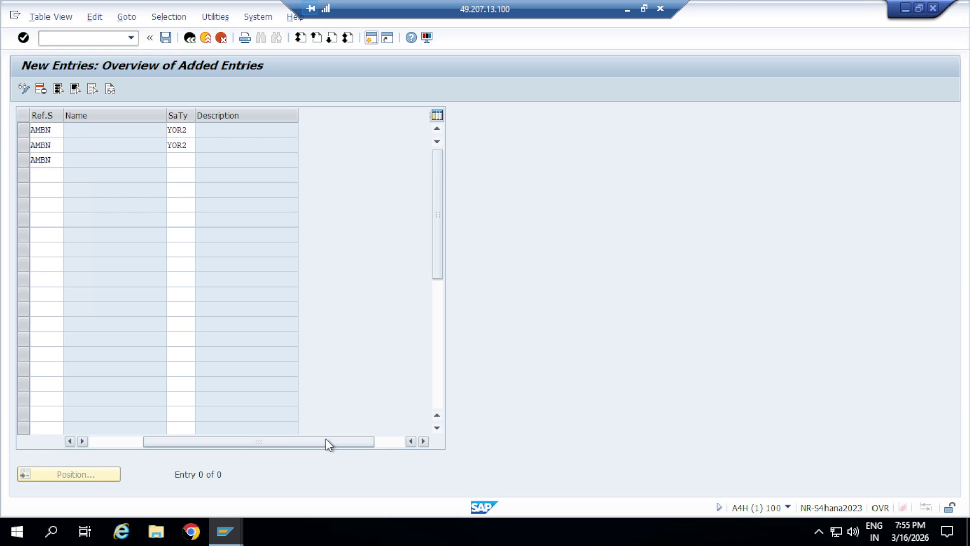
{"action": "left_click", "coordinate": [182, 159]}
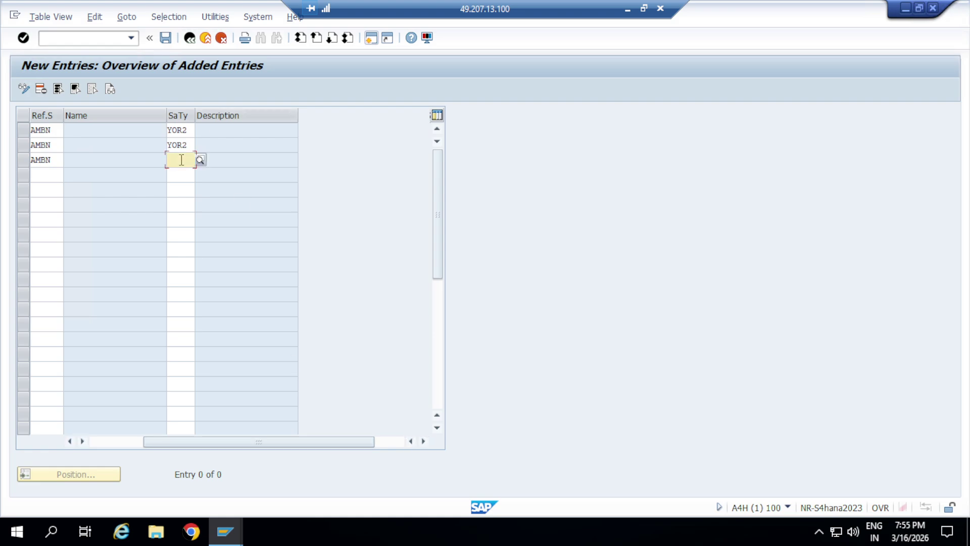
{"action": "type", "text": "yor2"}
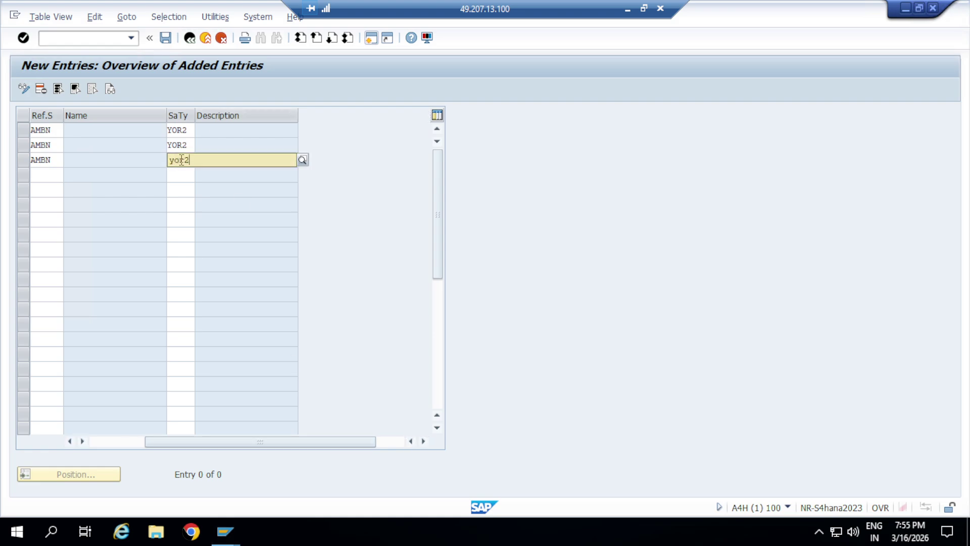
{"action": "left_click", "coordinate": [190, 190]}
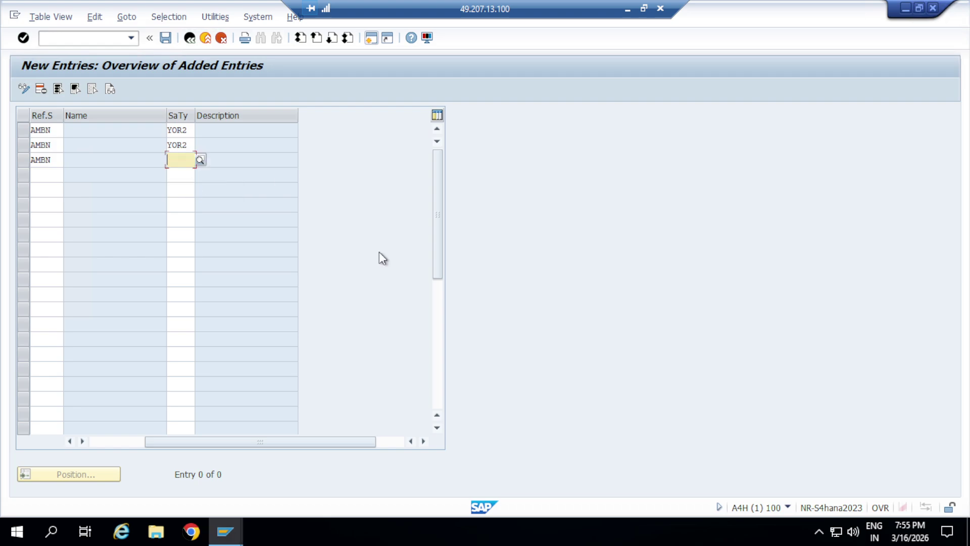
{"action": "left_click", "coordinate": [190, 145]}
{"action": "left_click_drag", "start_coordinate": [191, 145], "coordinate": [164, 144]}
{"action": "key", "text": "ctrl+c"}
{"action": "left_click", "coordinate": [182, 160]}
{"action": "key", "text": "ctrl+v"}
{"action": "key", "text": "Return"}
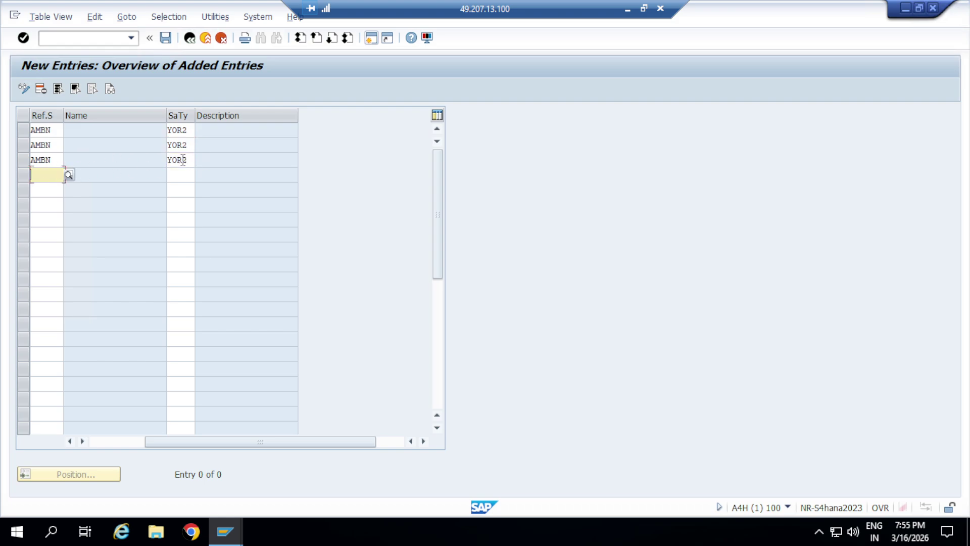
Fill the fourth entry's sales area with reference sales organization AMBN, distribution channel AB and division A2
{"action": "left_click_drag", "start_coordinate": [325, 442], "coordinate": [181, 426]}
{"action": "type", "text": "ambn"}
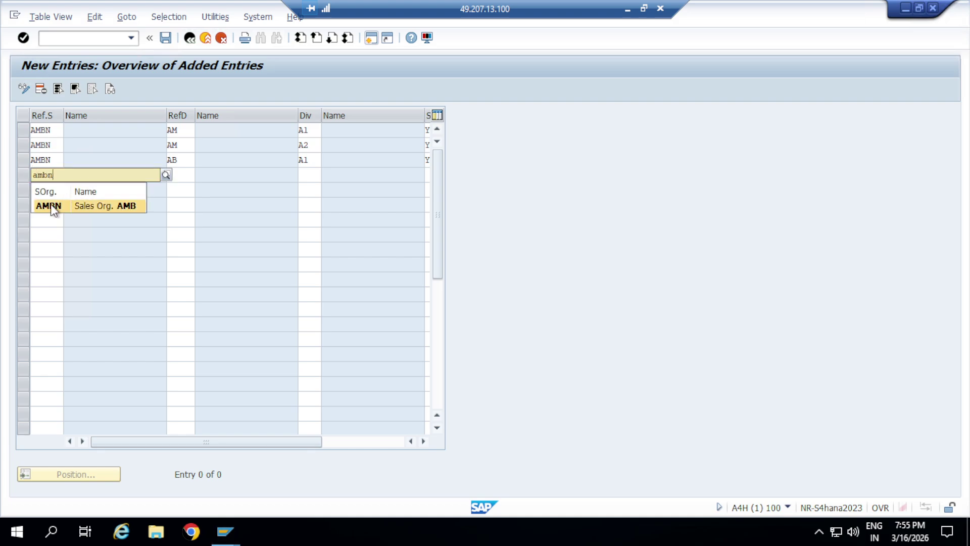
{"action": "left_click", "coordinate": [51, 206]}
{"action": "left_click", "coordinate": [178, 185]}
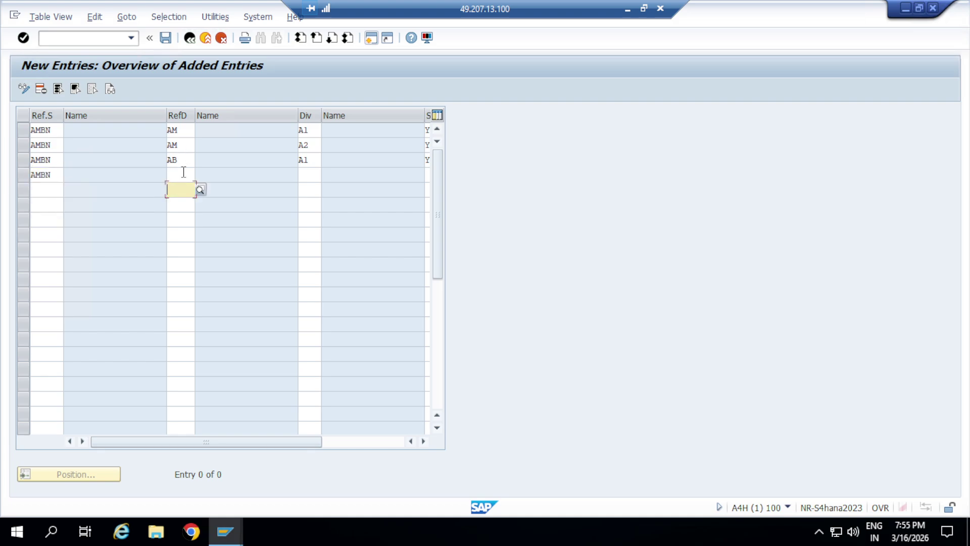
{"action": "left_click", "coordinate": [184, 171]}
{"action": "type", "text": "ab"}
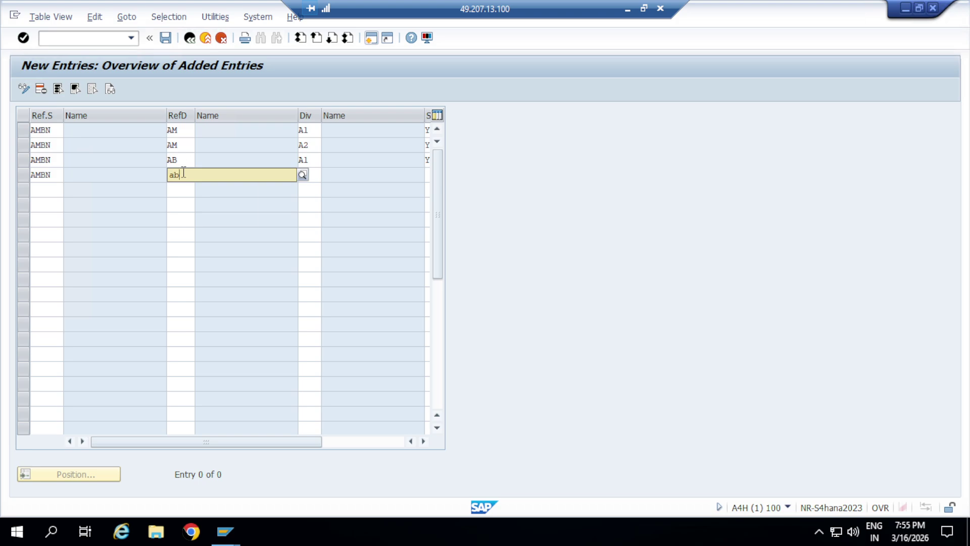
{"action": "left_click", "coordinate": [192, 207]}
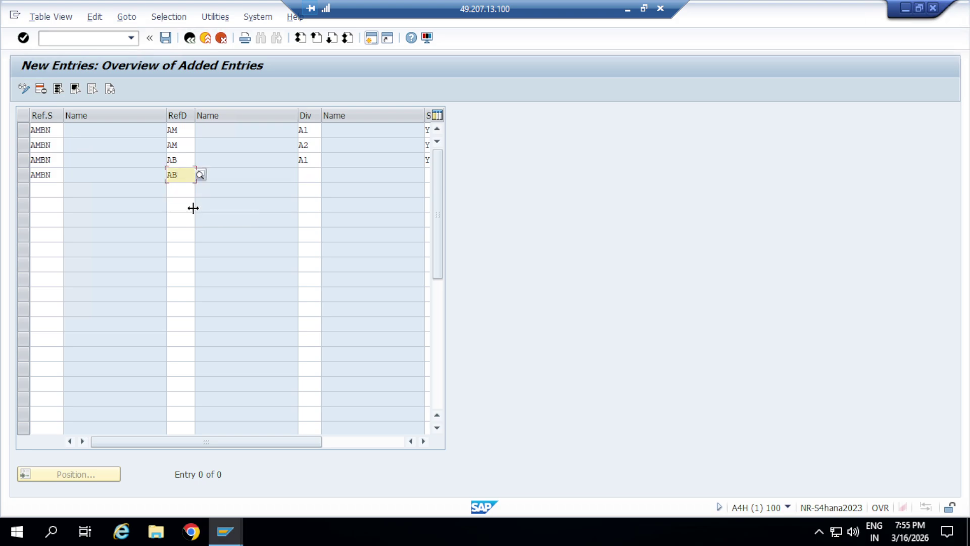
{"action": "left_click", "coordinate": [305, 175]}
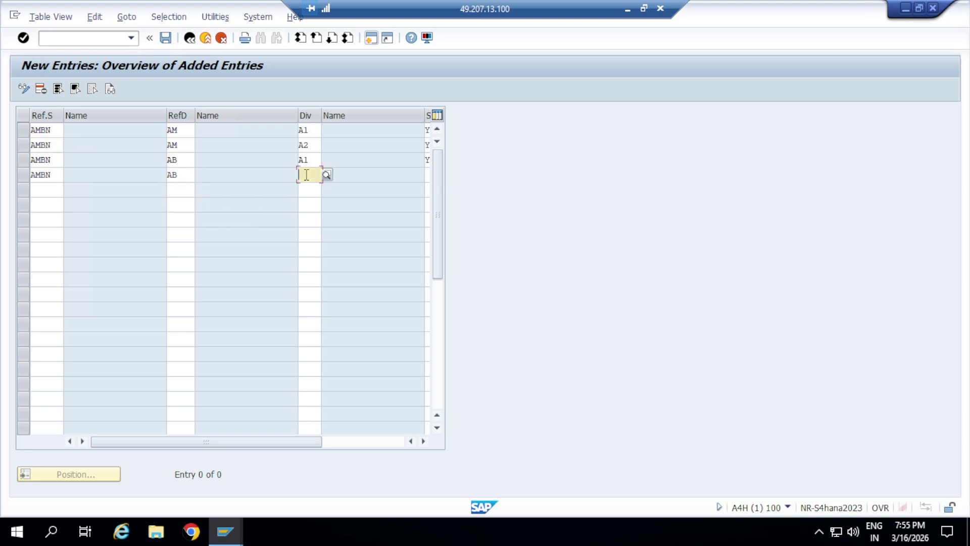
{"action": "type", "text": "a2"}
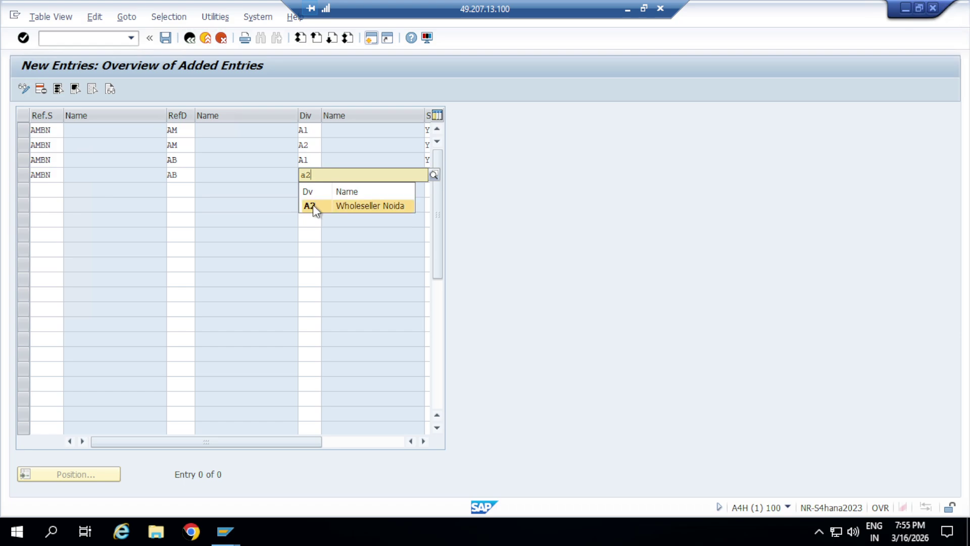
{"action": "left_click", "coordinate": [313, 205]}
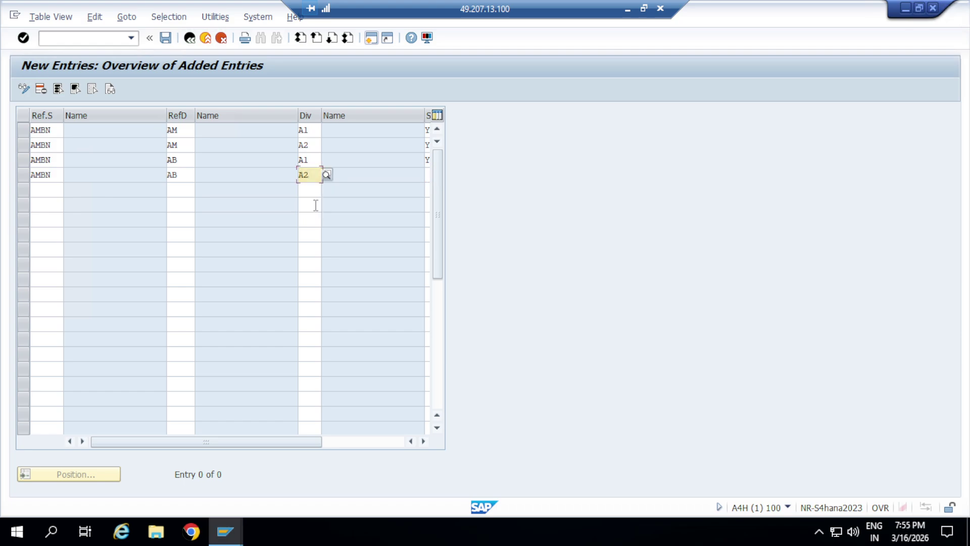
Assign sales document type YOR2 to the fourth entry, for distribution channel AB and division A2
{"action": "left_click", "coordinate": [328, 440]}
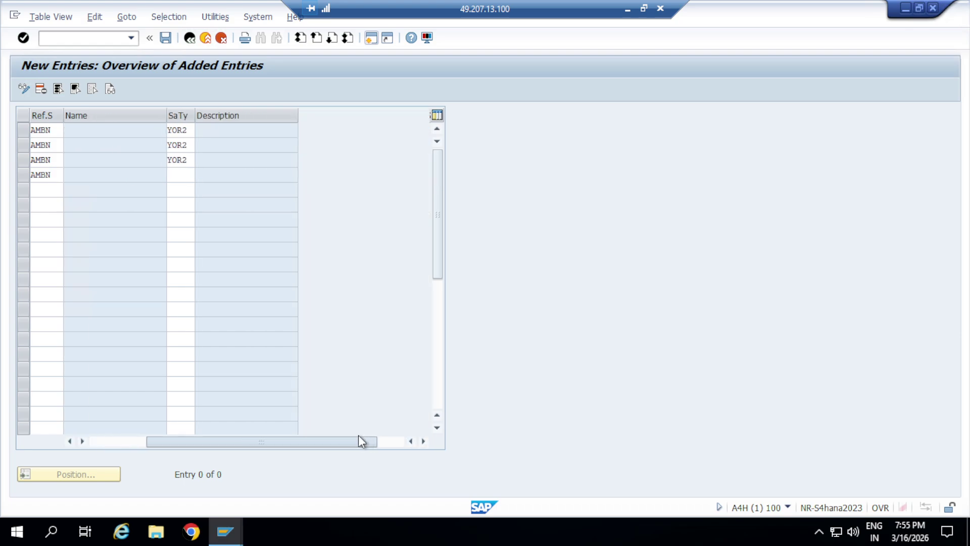
{"action": "left_click", "coordinate": [181, 179]}
{"action": "type", "text": "YOR2"}
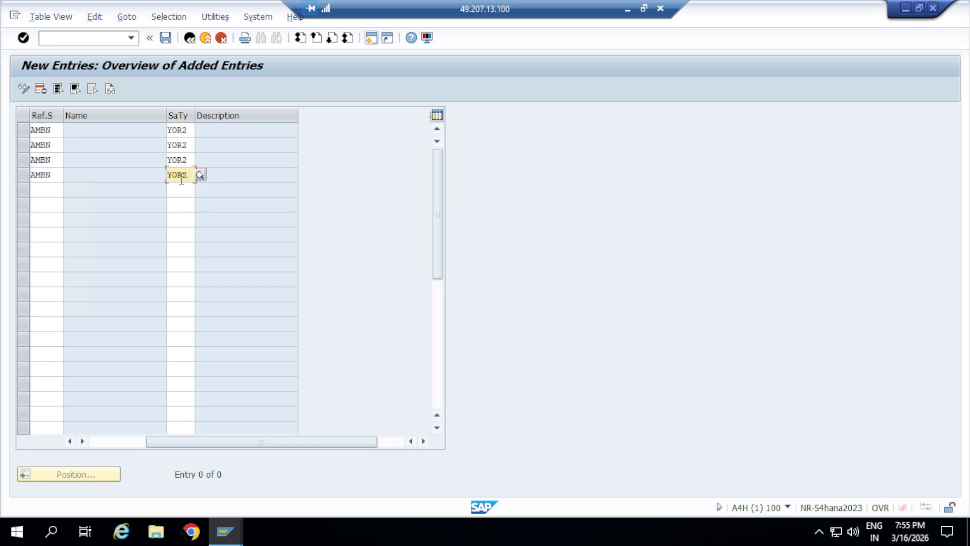
{"action": "key", "text": "Tab"}
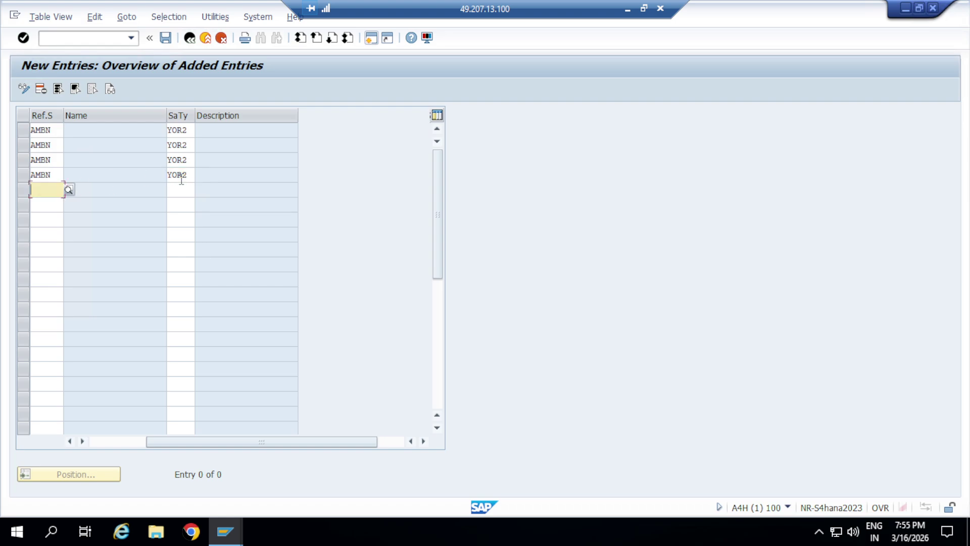
Validate the four new entries and save them to the proposed customizing request RKJ Project AMB
{"action": "left_click", "coordinate": [24, 40]}
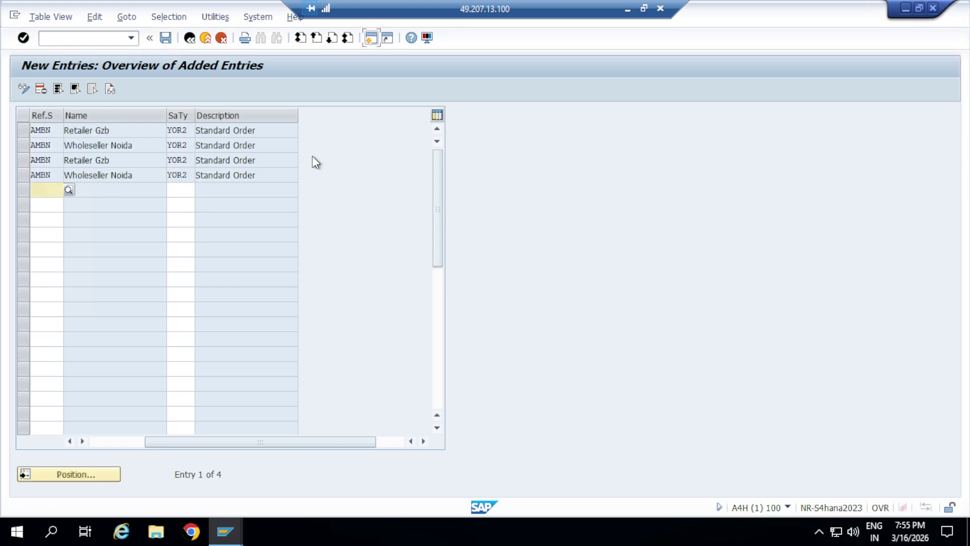
{"action": "left_click", "coordinate": [166, 37]}
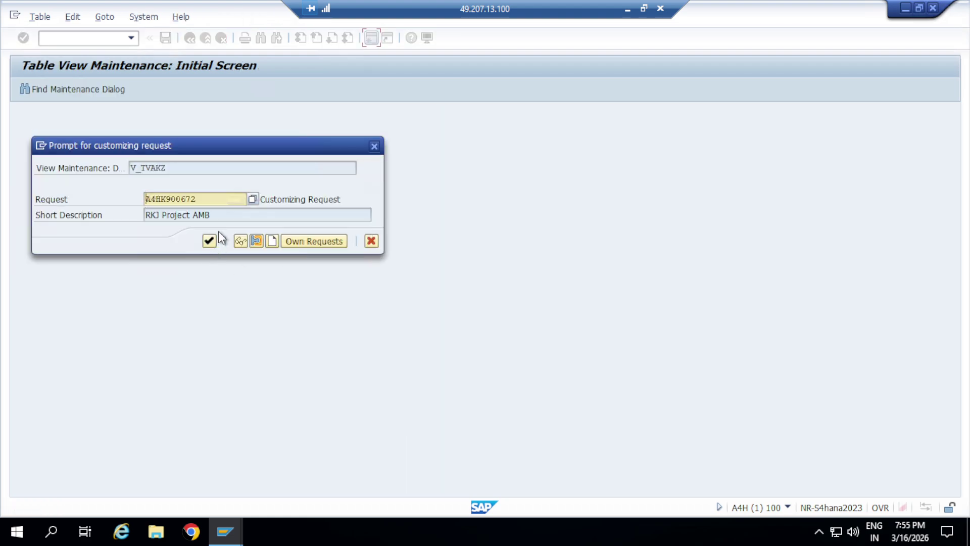
{"action": "left_click", "coordinate": [214, 238]}
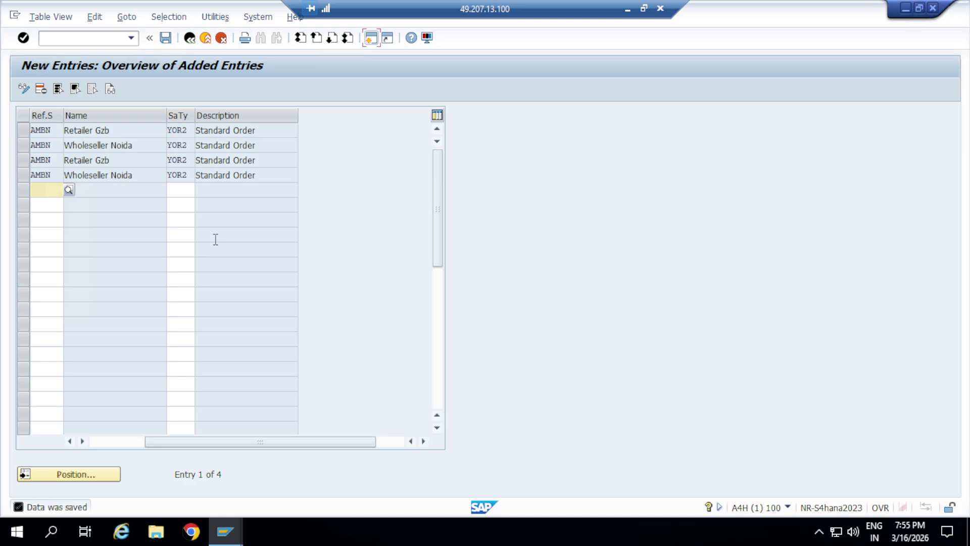
Leave the sales document type assignment and close the activity selection to return to the IMG structure
{"action": "left_click", "coordinate": [190, 38]}
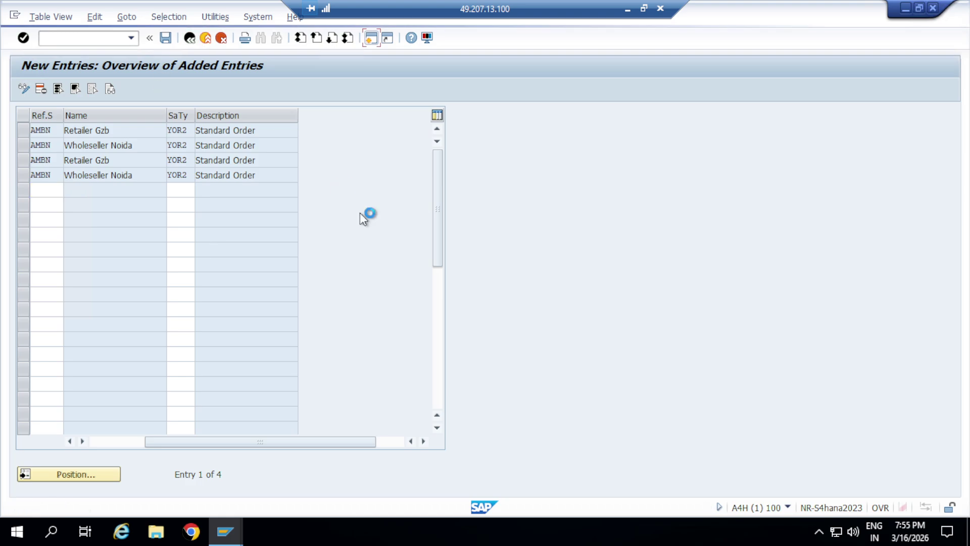
{"action": "left_click", "coordinate": [190, 38]}
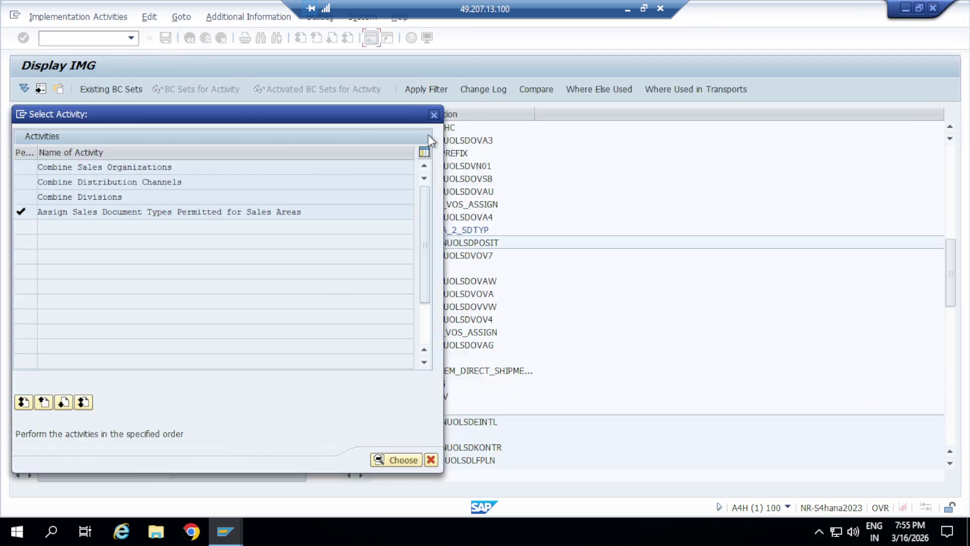
{"action": "left_click", "coordinate": [433, 116]}
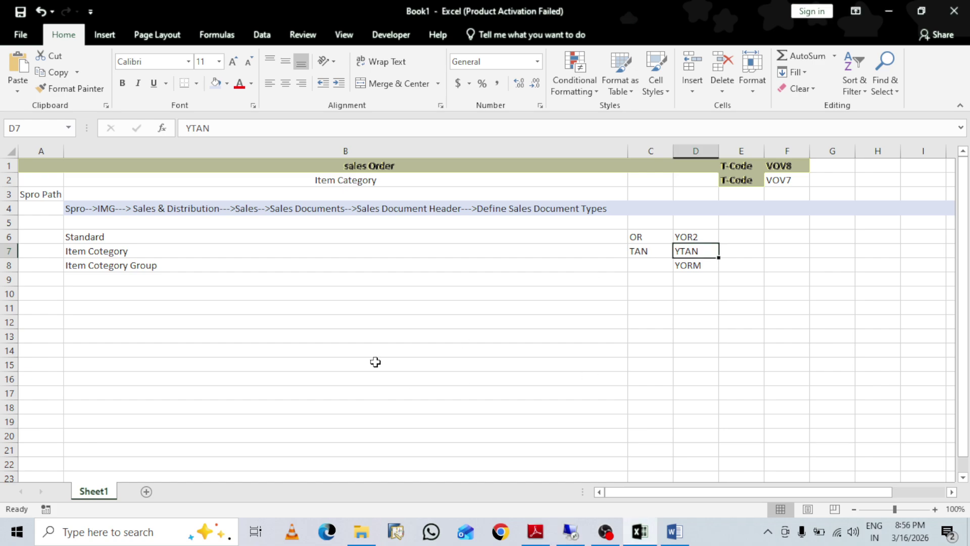
In the Excel notes workbook, enter the label "Document Type" in cell B13
{"action": "left_click", "coordinate": [286, 336]}
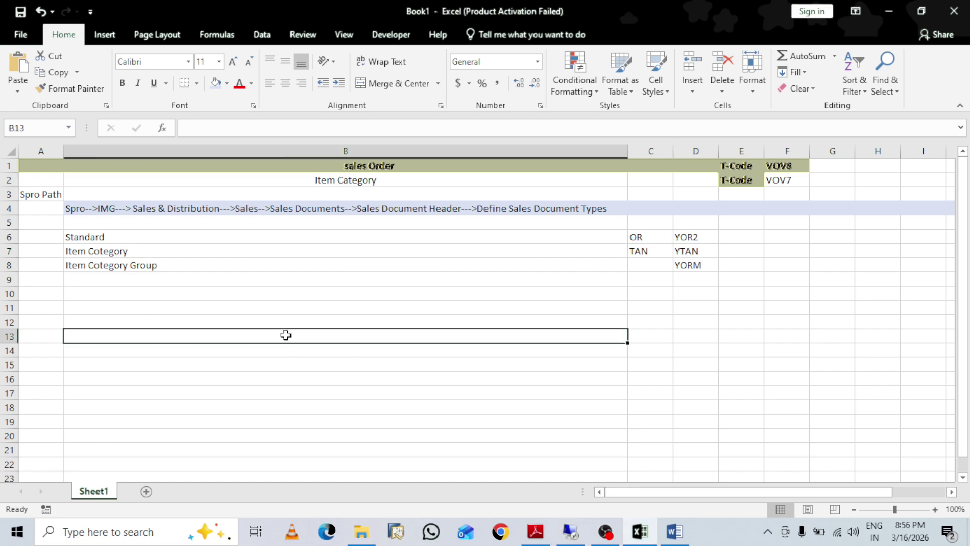
{"action": "type", "text": "D"}
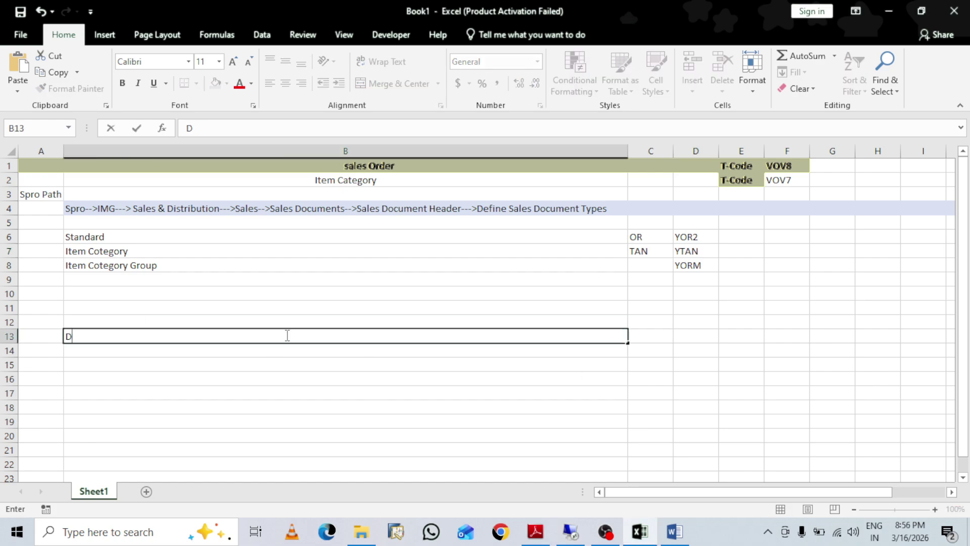
{"action": "type", "text": "ocument Ty"}
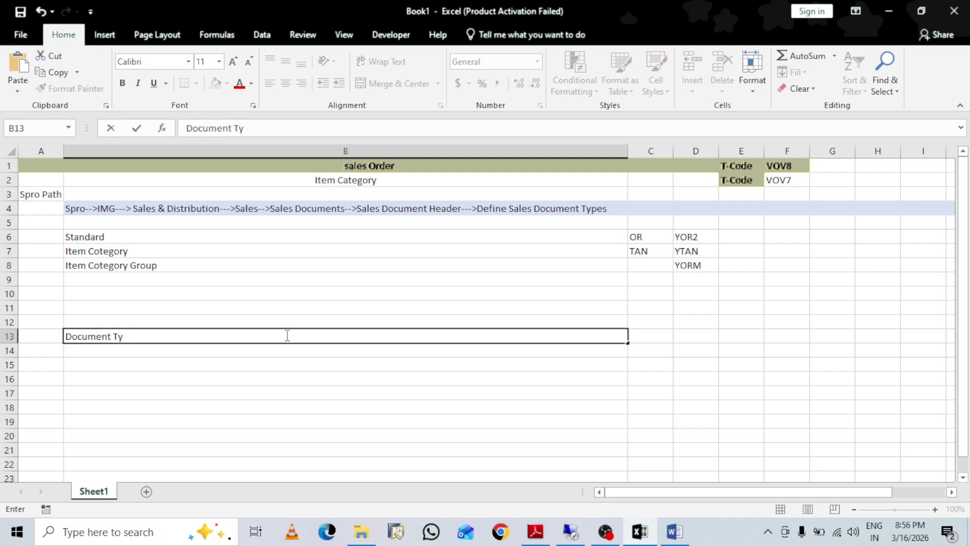
{"action": "type", "text": "pe"}
Enter the label "Item Cotegory" in cell B15 and the label "item Category Group" in cell B17
{"action": "left_click", "coordinate": [190, 366]}
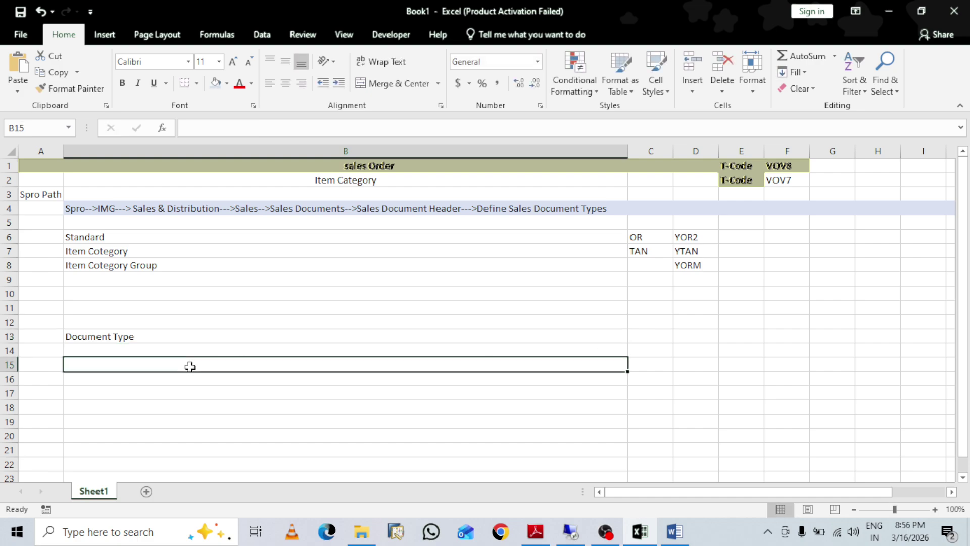
{"action": "type", "text": "Item "}
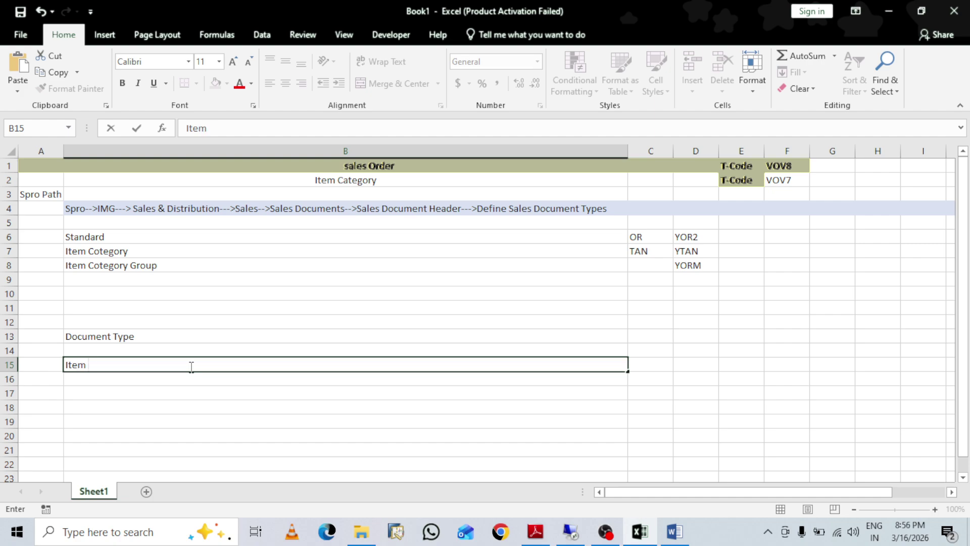
{"action": "type", "text": "Cotegory"}
{"action": "left_click", "coordinate": [142, 395]}
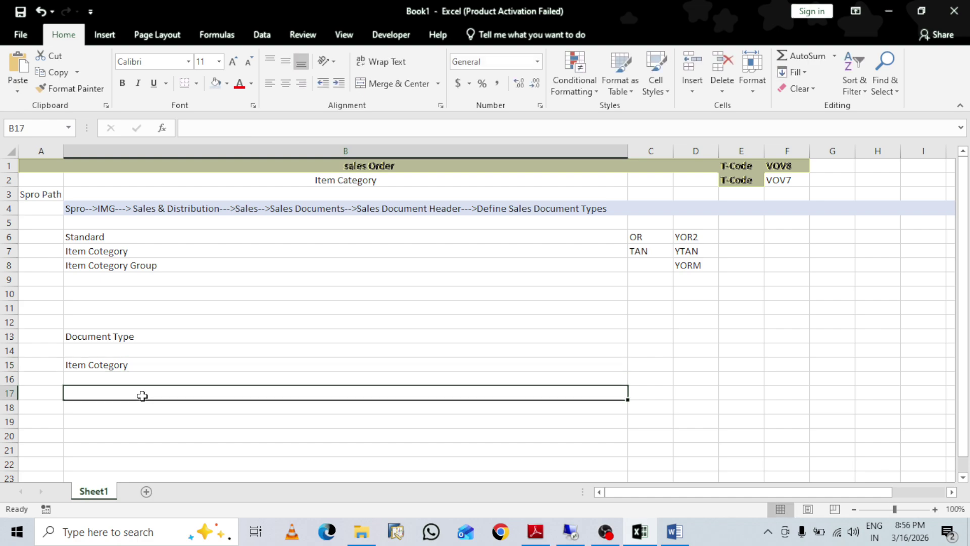
{"action": "type", "text": "it"}
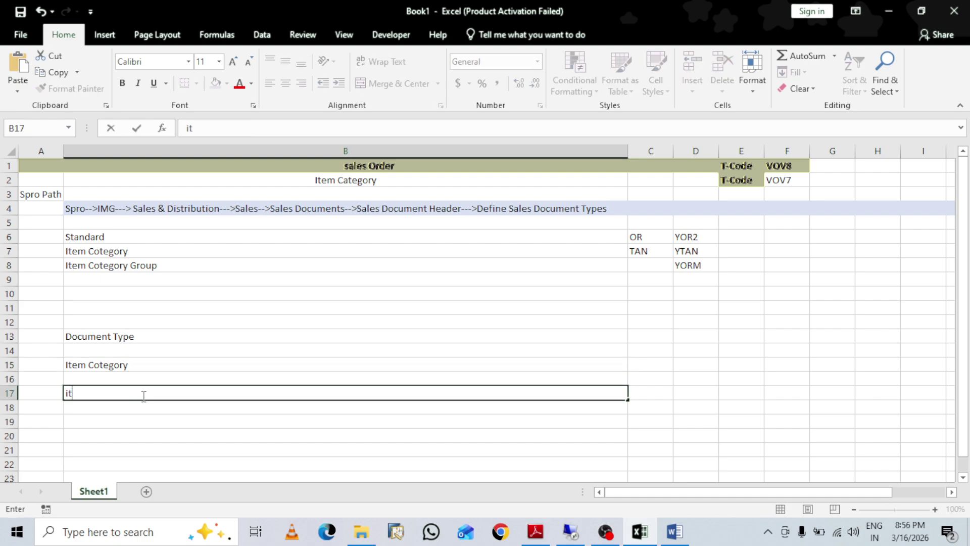
{"action": "type", "text": "em c"}
{"action": "type", "text": "Ca"}
{"action": "type", "text": "tego"}
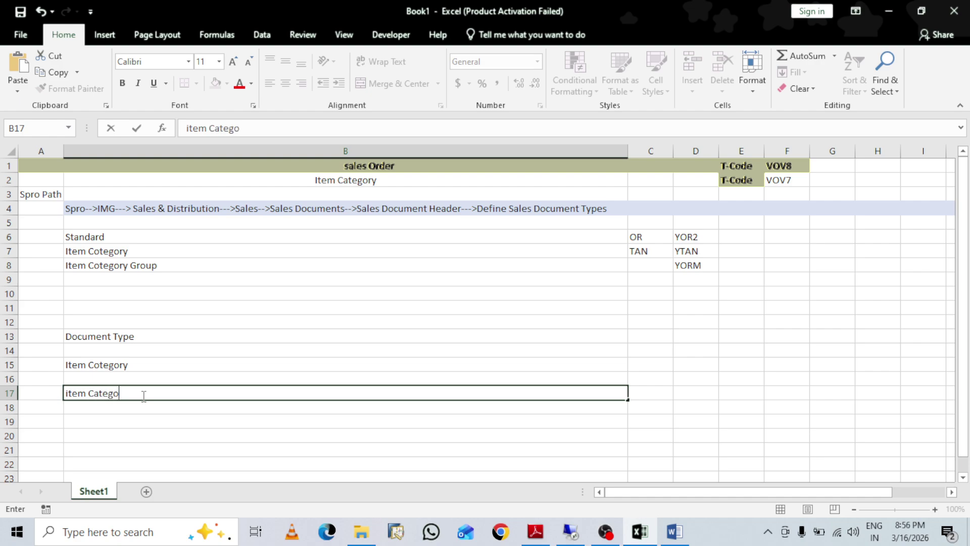
{"action": "type", "text": "ry Group"}
Enter the note "Assign sales area for the that order type" in cell B19
{"action": "left_click", "coordinate": [113, 422]}
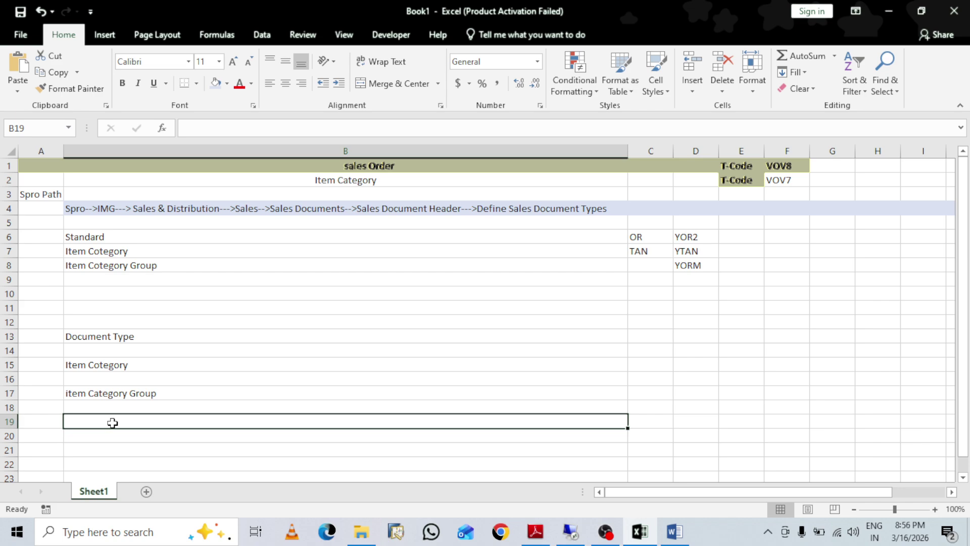
{"action": "type", "text": "Assi"}
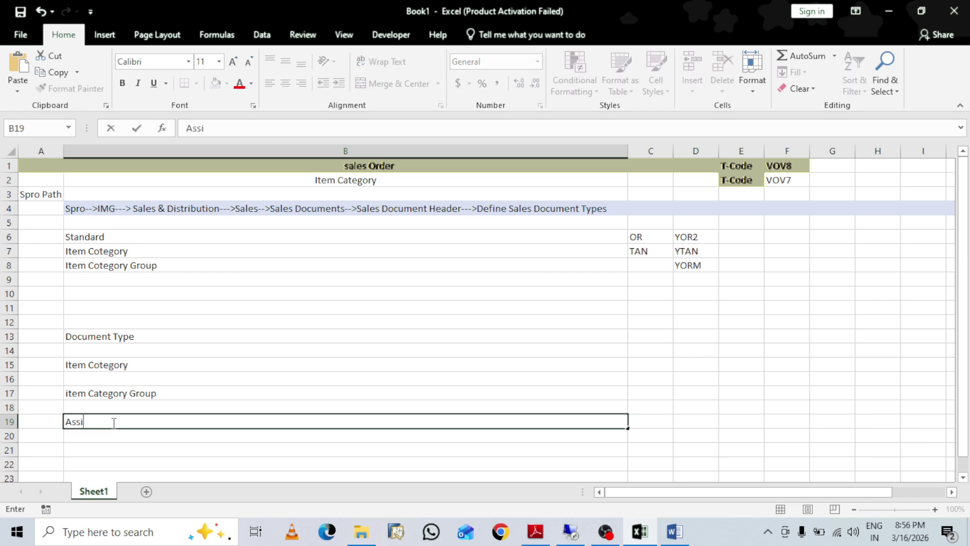
{"action": "type", "text": "gn"}
{"action": "type", "text": " sales"}
{"action": "type", "text": "t"}
{"action": "type", "text": "are"}
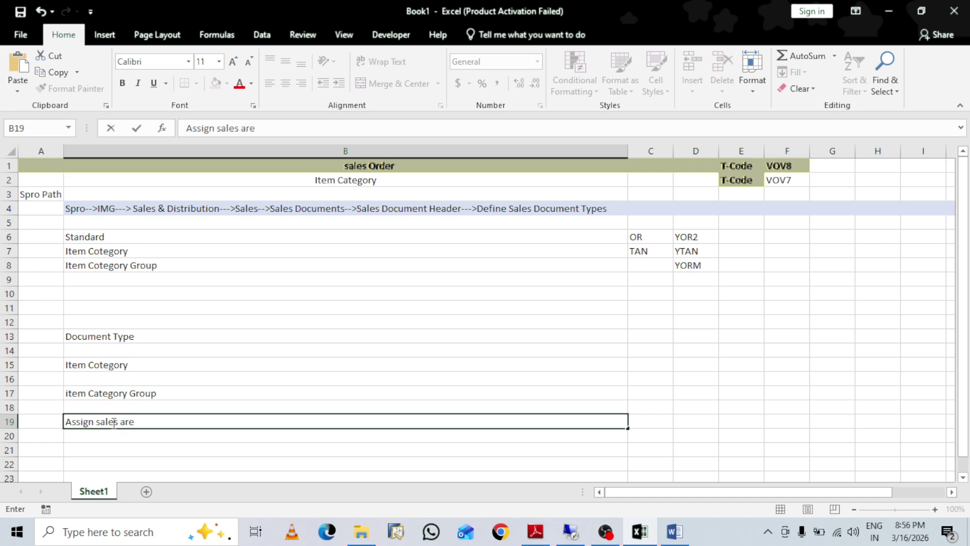
{"action": "type", "text": "a for the thar"}
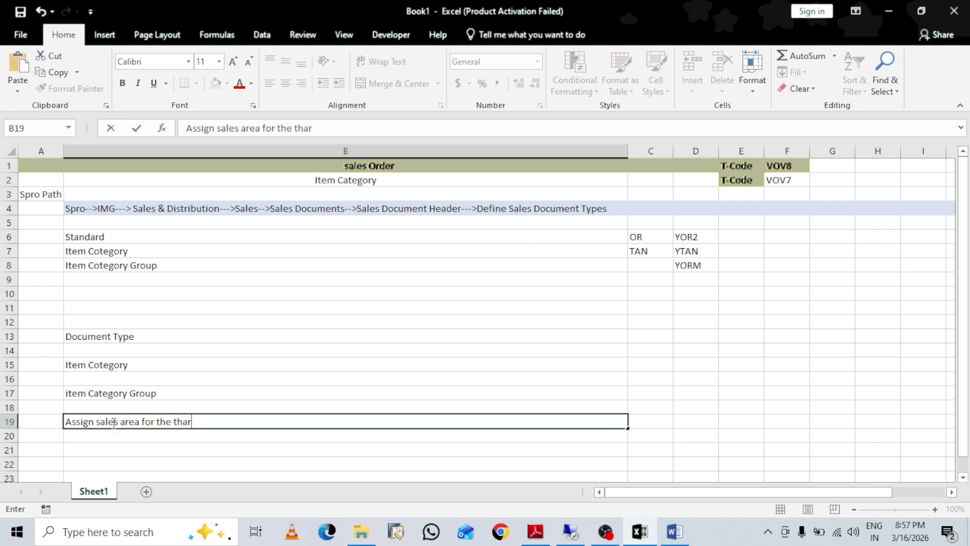
{"action": "key", "text": "BackSpace"}
{"action": "type", "text": "t order type"}
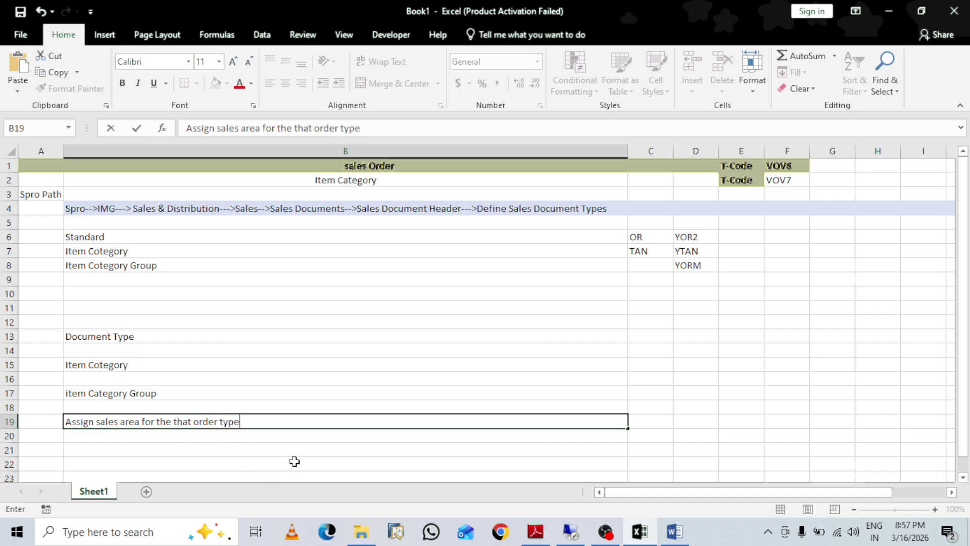
{"action": "left_click", "coordinate": [316, 450]}
{"action": "left_click_drag", "start_coordinate": [140, 338], "coordinate": [142, 390]}
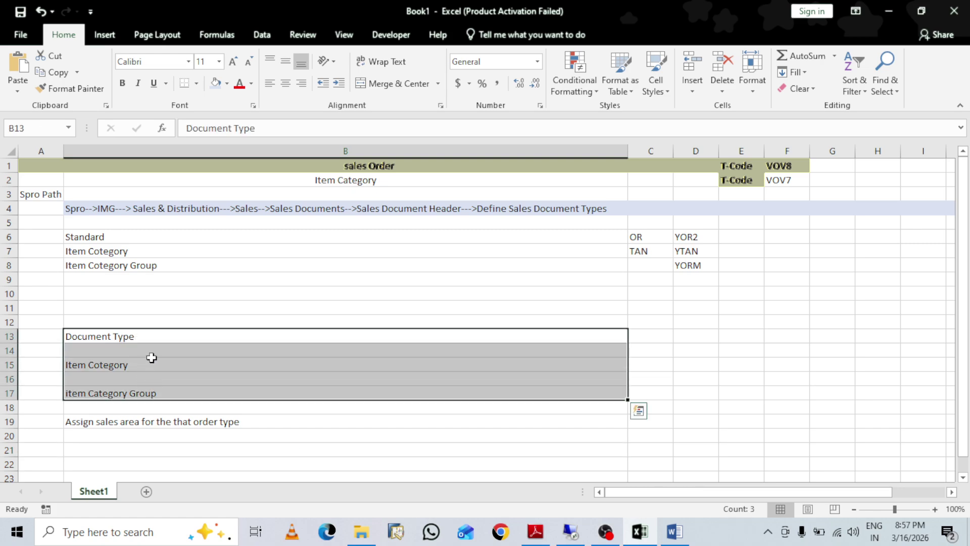
{"action": "left_click", "coordinate": [136, 347]}
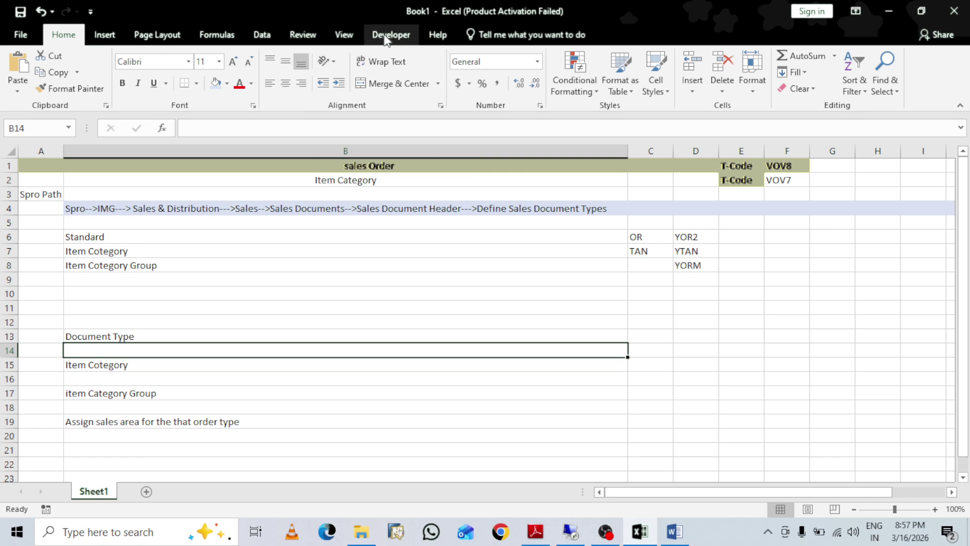
{"action": "left_click", "coordinate": [106, 35]}
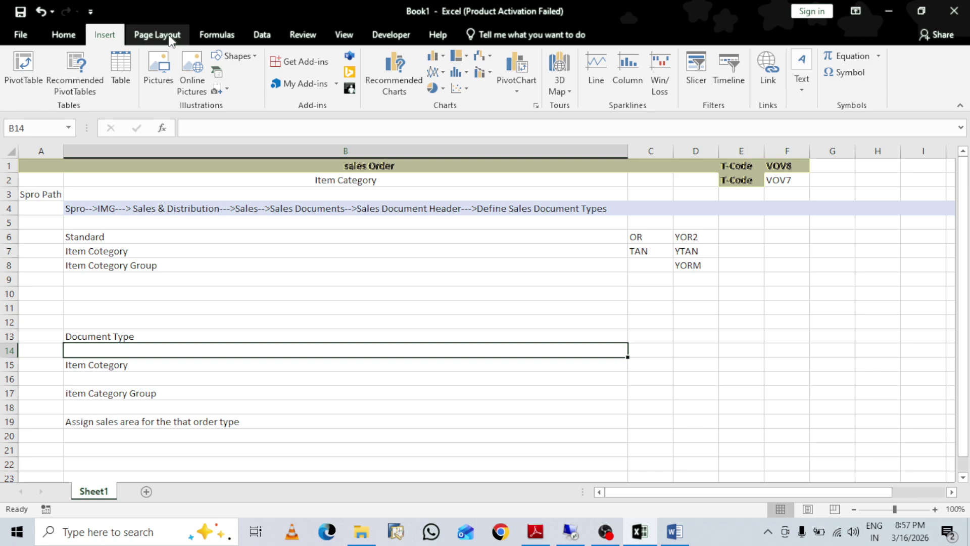
Apply a black fill color to the list of notes in cells B13 to B19
{"action": "left_click", "coordinate": [104, 331]}
{"action": "left_click_drag", "start_coordinate": [104, 331], "coordinate": [101, 421]}
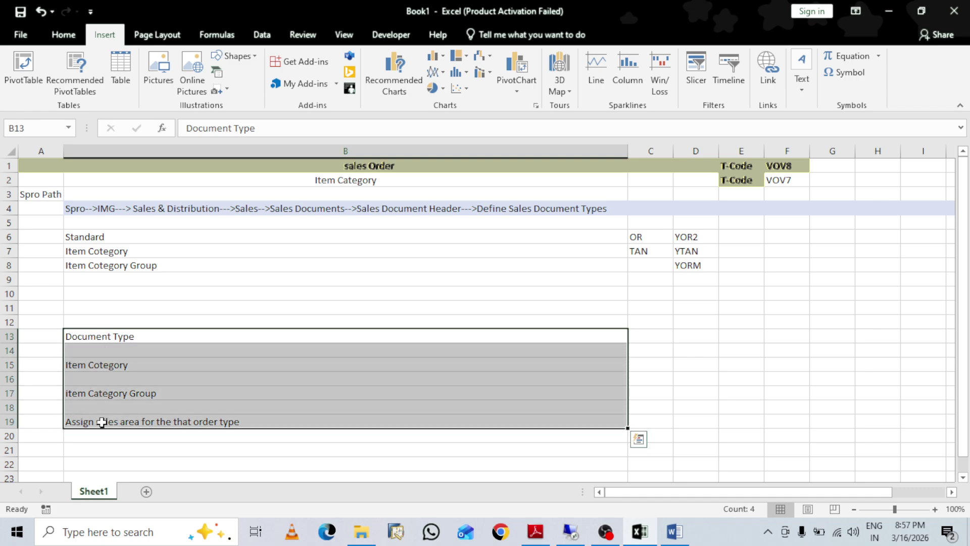
{"action": "left_click", "coordinate": [64, 35]}
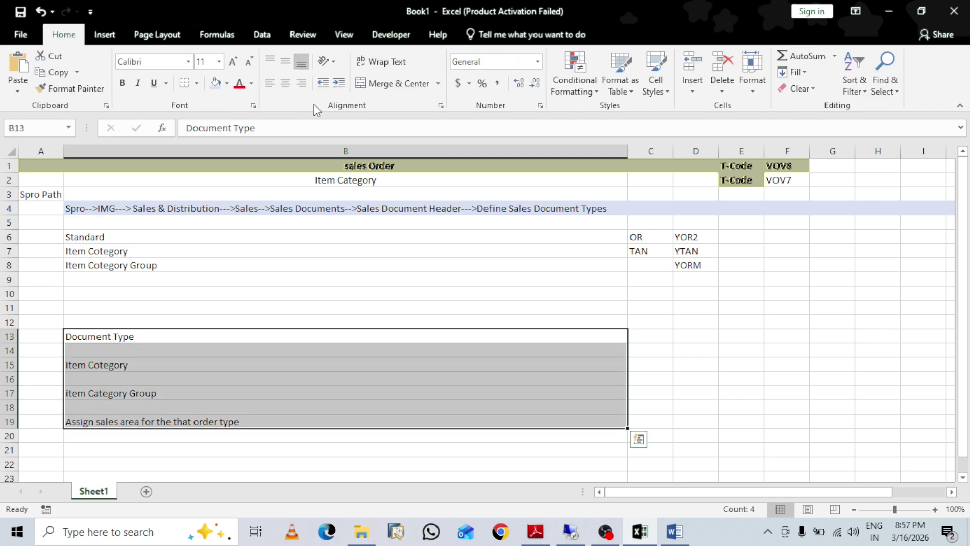
{"action": "left_click", "coordinate": [226, 87]}
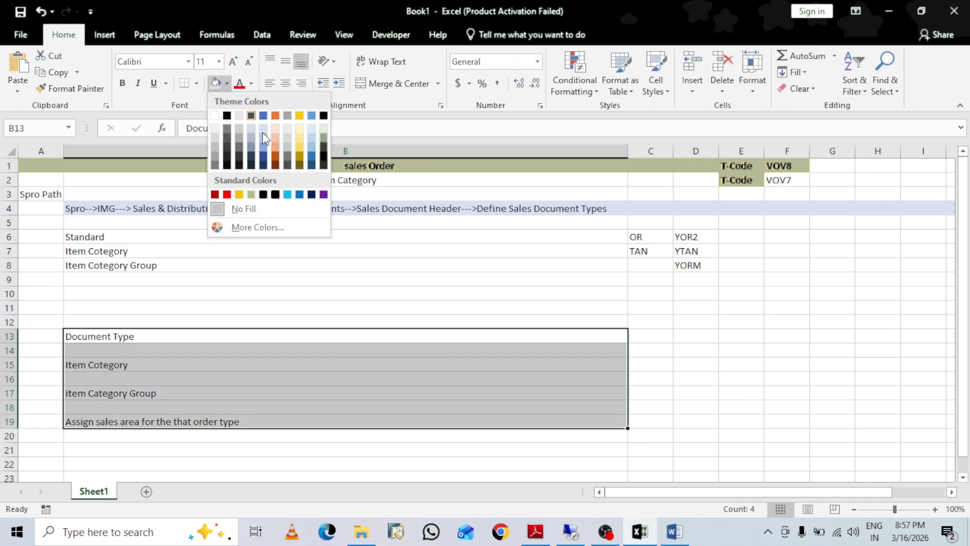
{"action": "left_click", "coordinate": [263, 195]}
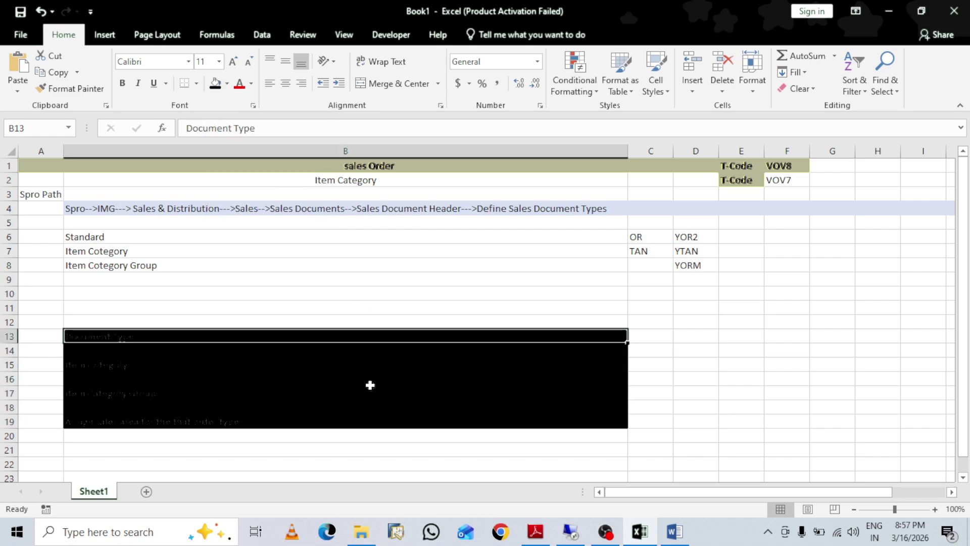
Number the four notes in column A by entering (1) in A13, 2 in A15, 3 in A17 and 4 in A19
{"action": "left_click", "coordinate": [47, 340]}
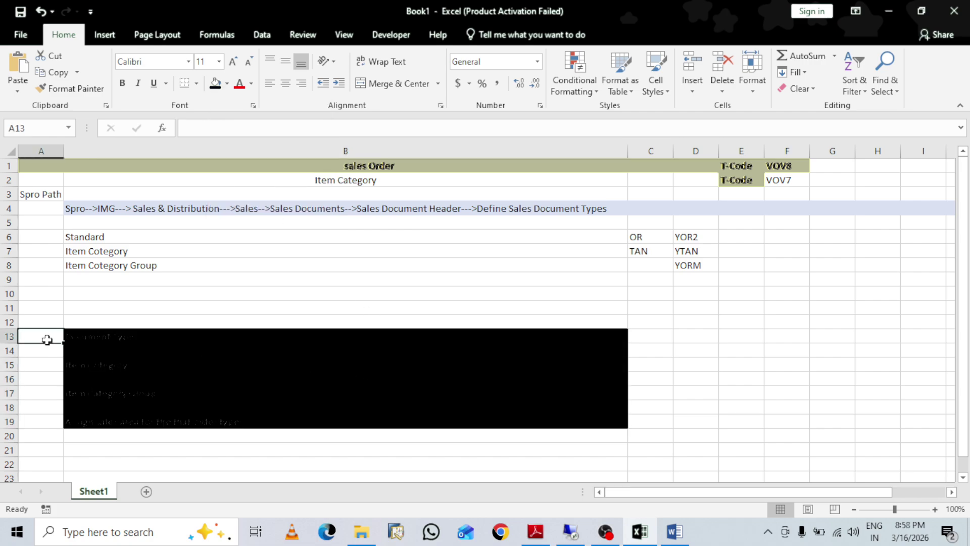
{"action": "type", "text": "(1"}
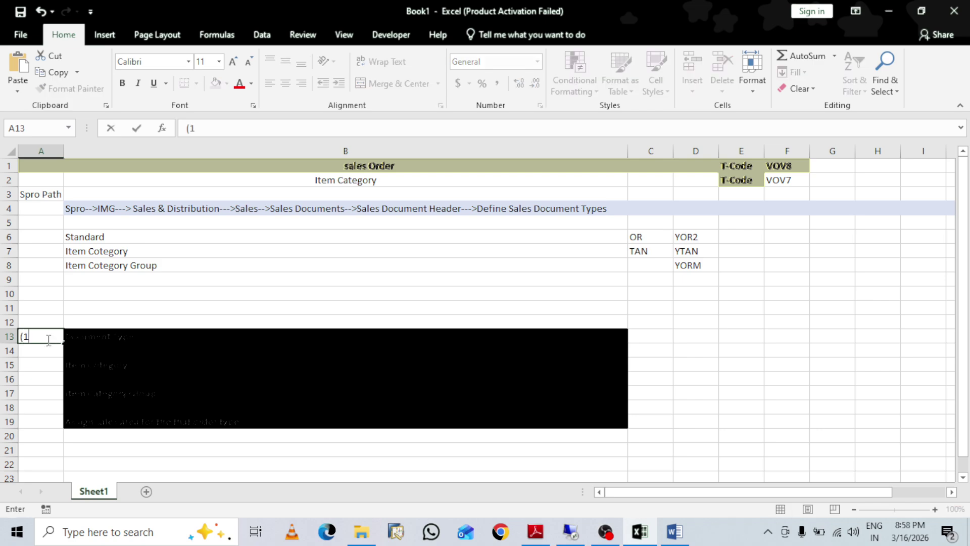
{"action": "type", "text": ")"}
{"action": "left_click", "coordinate": [47, 363]}
{"action": "type", "text": "@"}
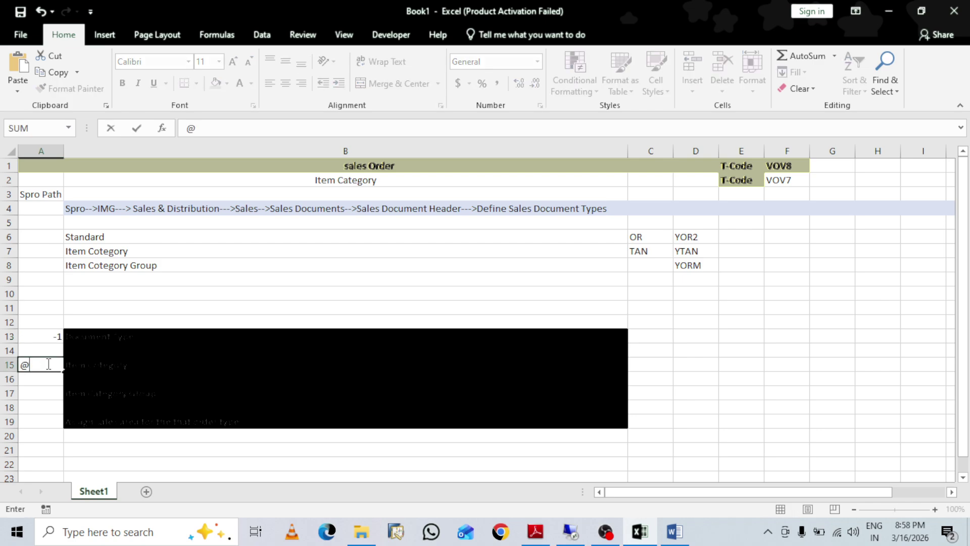
{"action": "key", "text": "BackSpace"}
{"action": "type", "text": "2"}
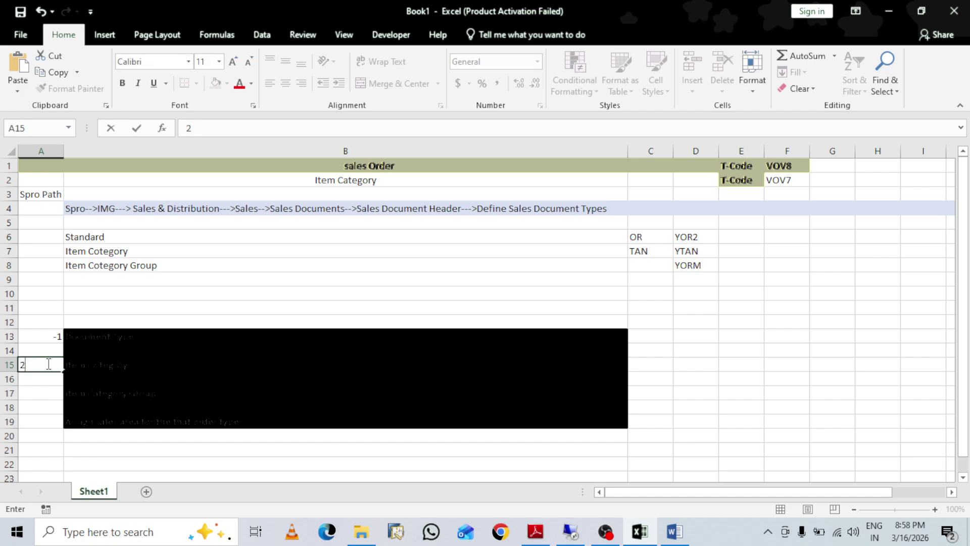
{"action": "left_click", "coordinate": [54, 392]}
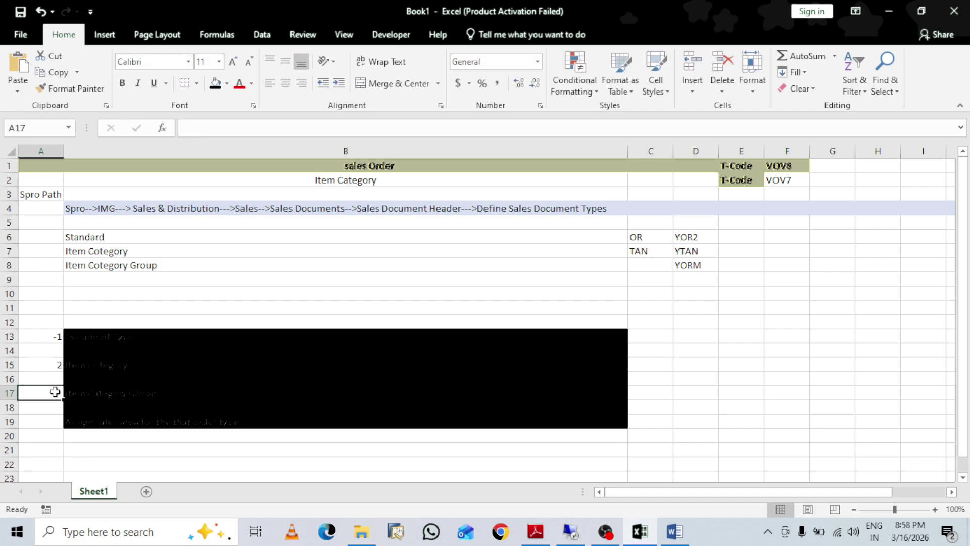
{"action": "type", "text": "3"}
{"action": "left_click", "coordinate": [53, 420]}
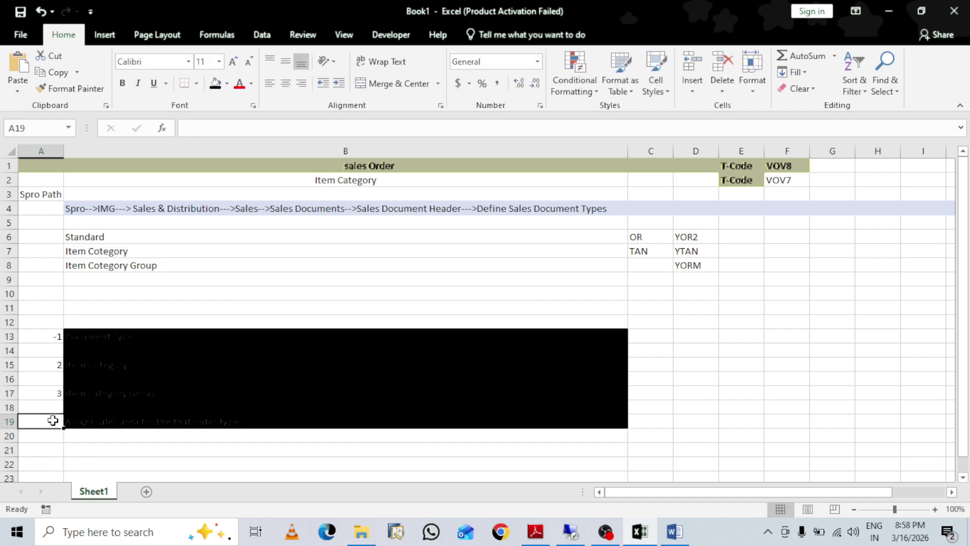
{"action": "type", "text": "4"}
{"action": "key", "text": "Tab"}
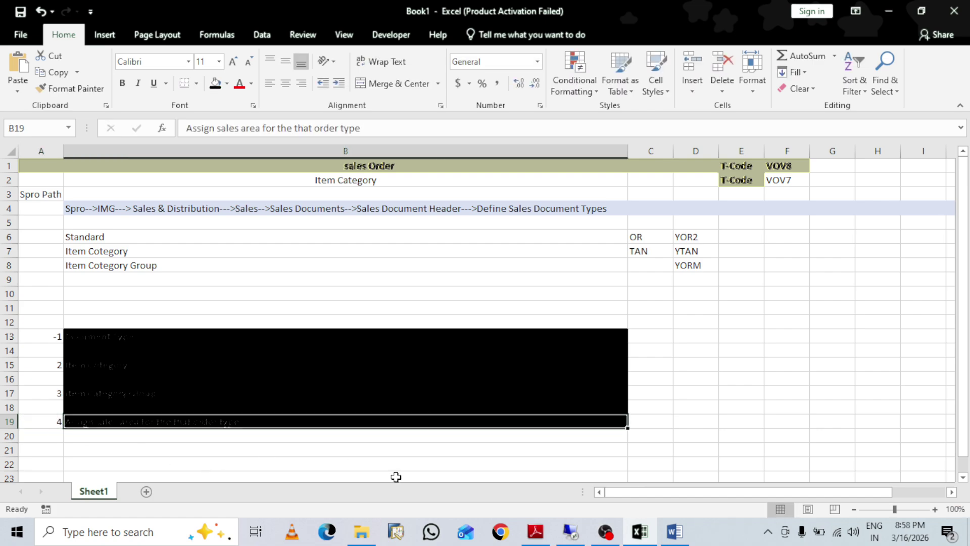
Switch to the SAP remote session and leave the IMG structure and customizing project to reach SAP Easy Access
{"action": "left_click", "coordinate": [570, 532]}
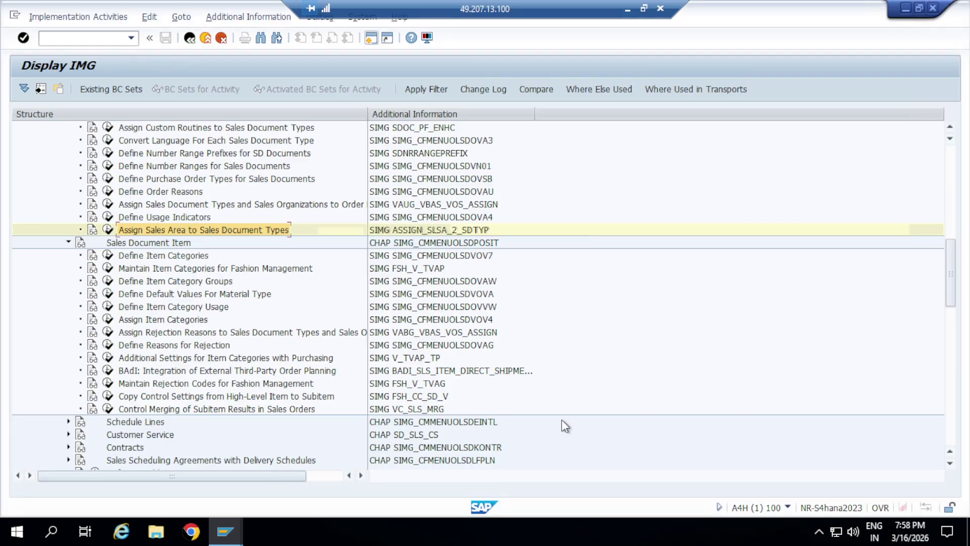
{"action": "left_click", "coordinate": [192, 40]}
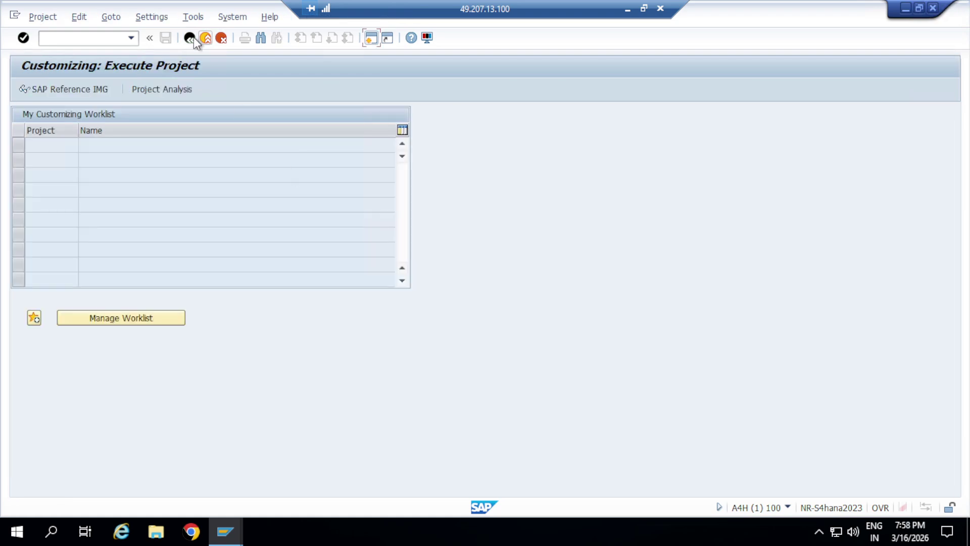
{"action": "left_click", "coordinate": [190, 38]}
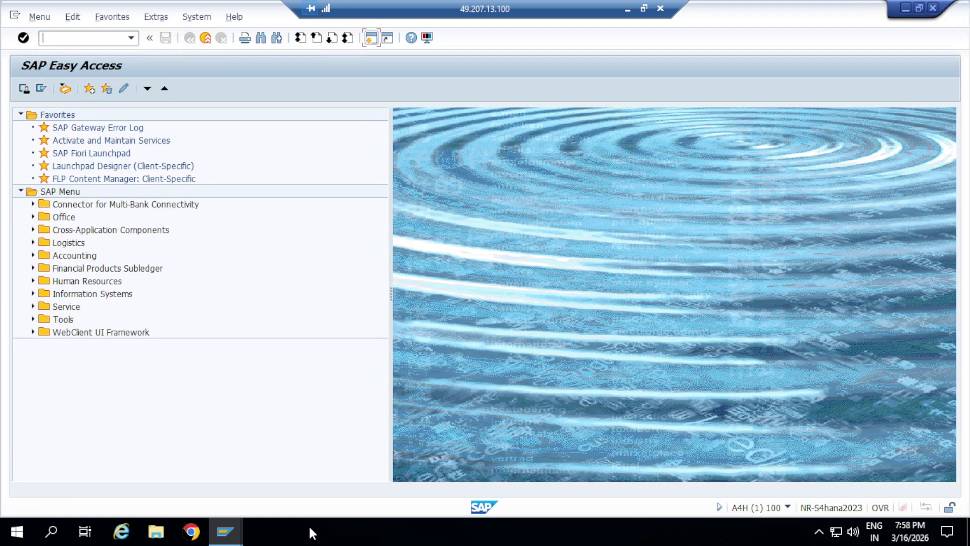
Close the extra SAP Easy Access session window and bring the remaining one to the front
{"action": "left_click", "coordinate": [226, 531]}
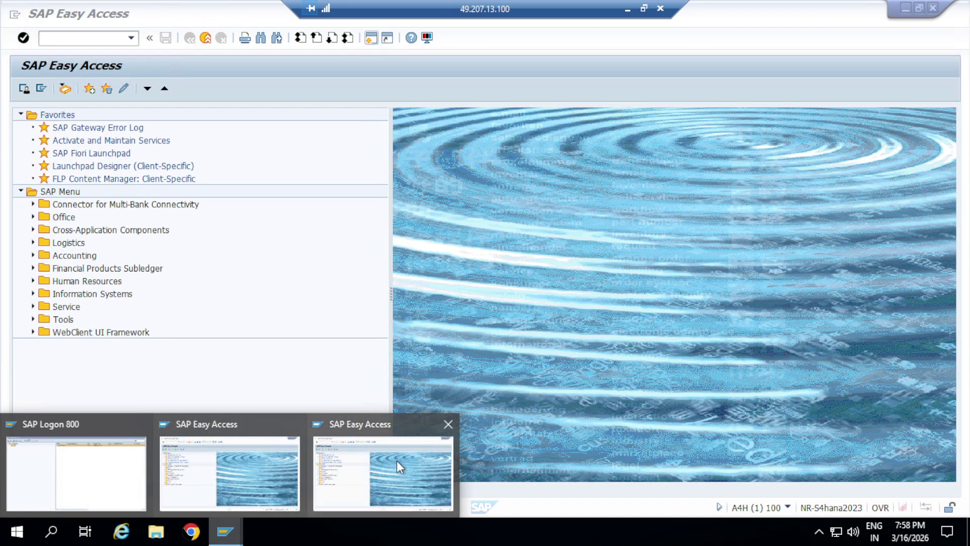
{"action": "left_click", "coordinate": [449, 424]}
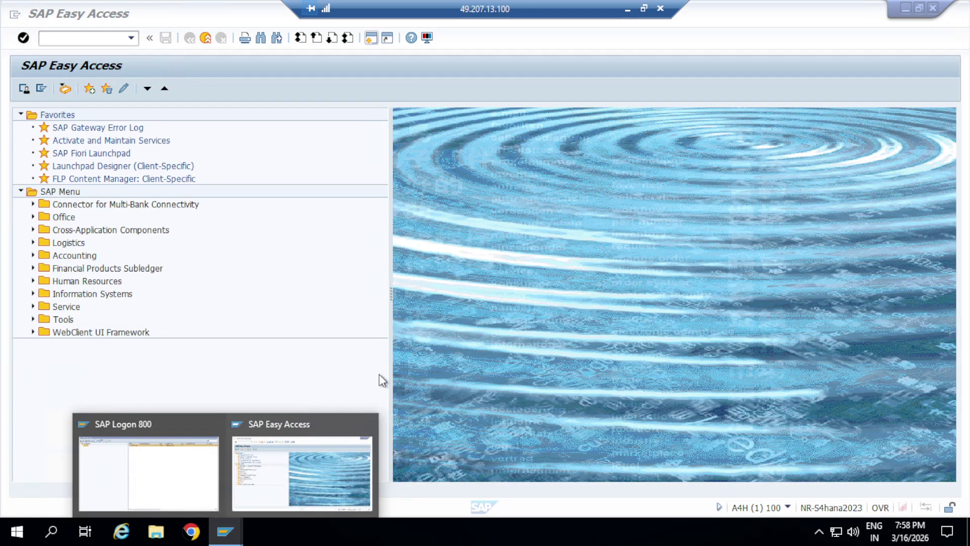
{"action": "left_click", "coordinate": [263, 493]}
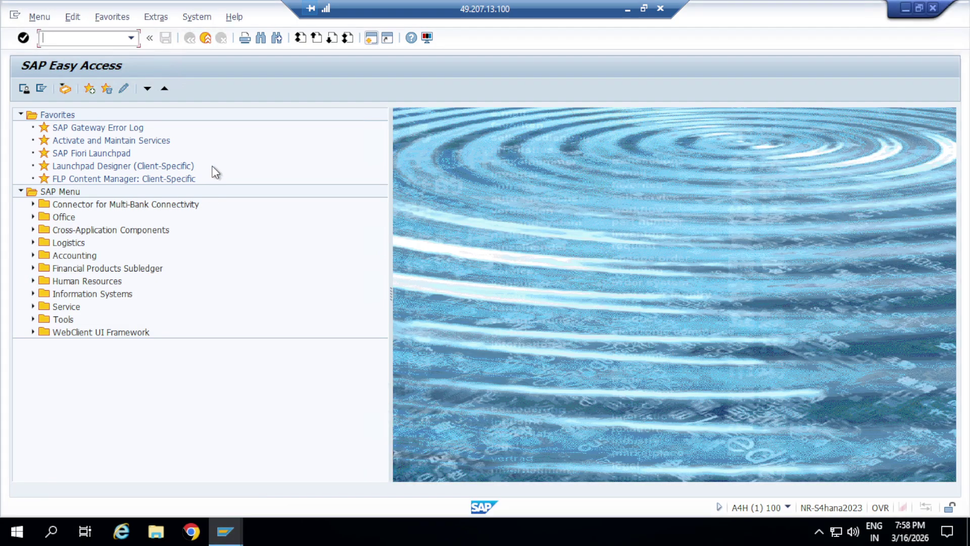
Start transaction VA01 to create a sales document and set the order type to YOR2
{"action": "type", "text": "Va01"}
{"action": "key", "text": "Return"}
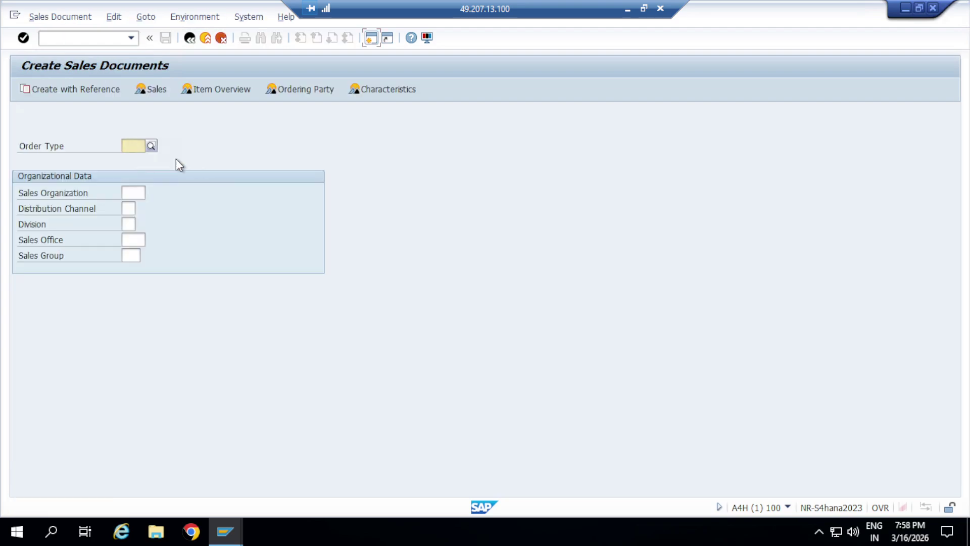
{"action": "type", "text": "y"}
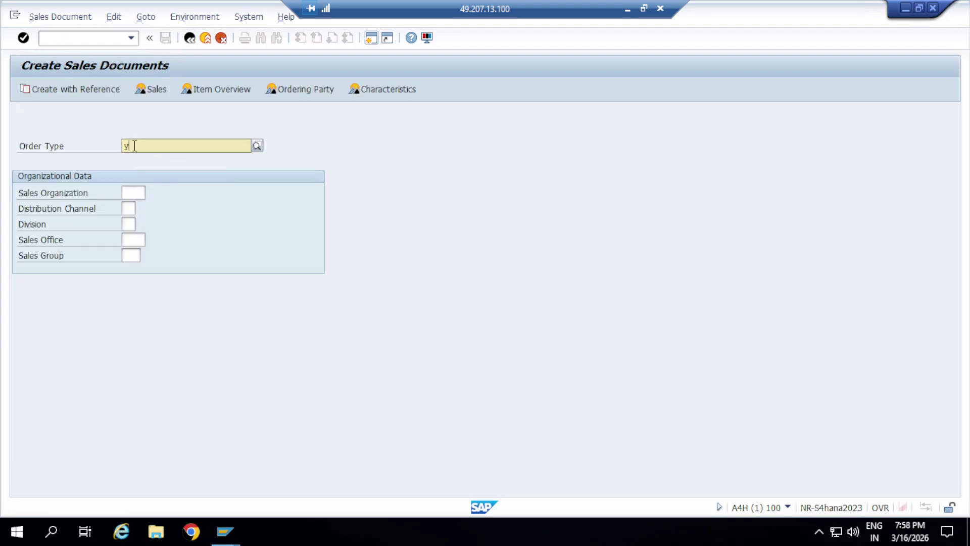
{"action": "type", "text": "or2"}
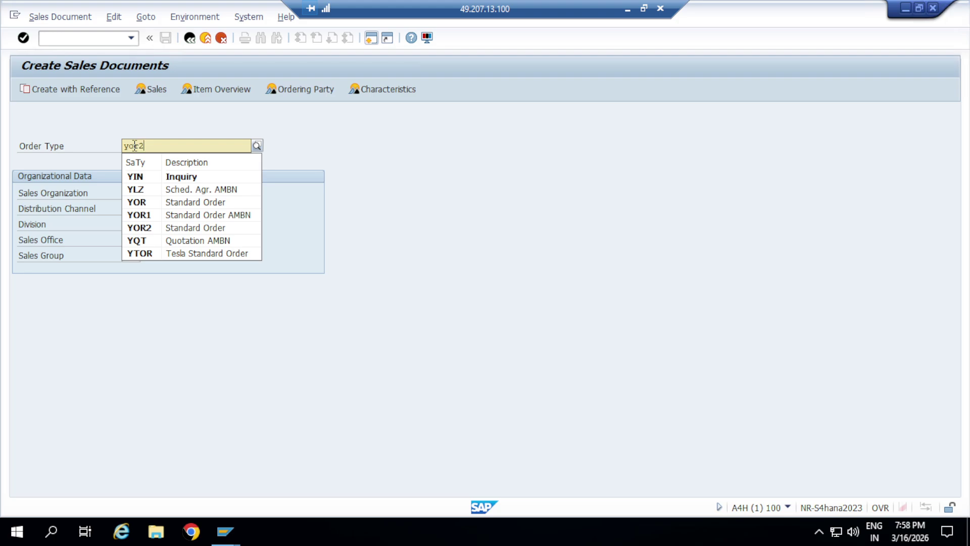
{"action": "left_click", "coordinate": [143, 173]}
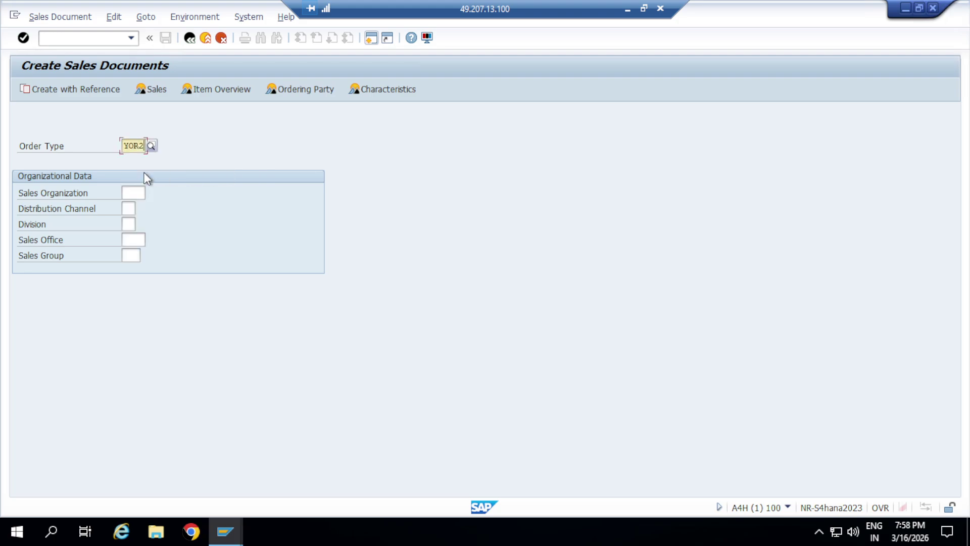
Set sales organization AMBN, distribution channel AM and division A1, and continue to the order overview
{"action": "left_click", "coordinate": [137, 193]}
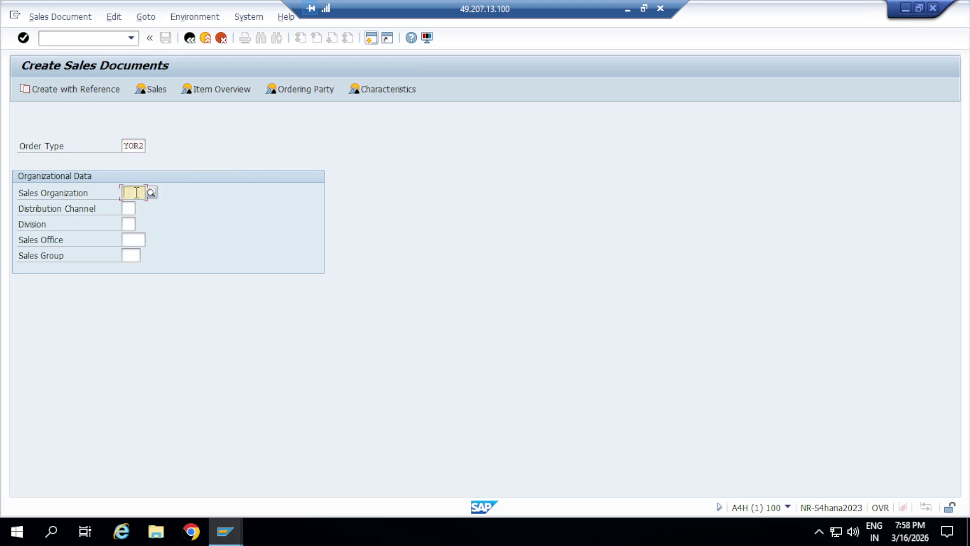
{"action": "type", "text": "AMBN"}
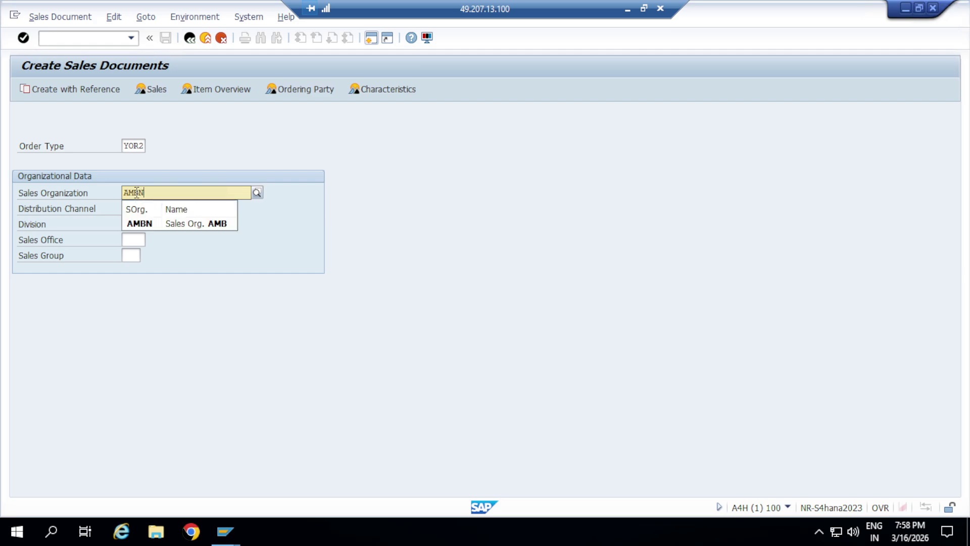
{"action": "left_click", "coordinate": [155, 222]}
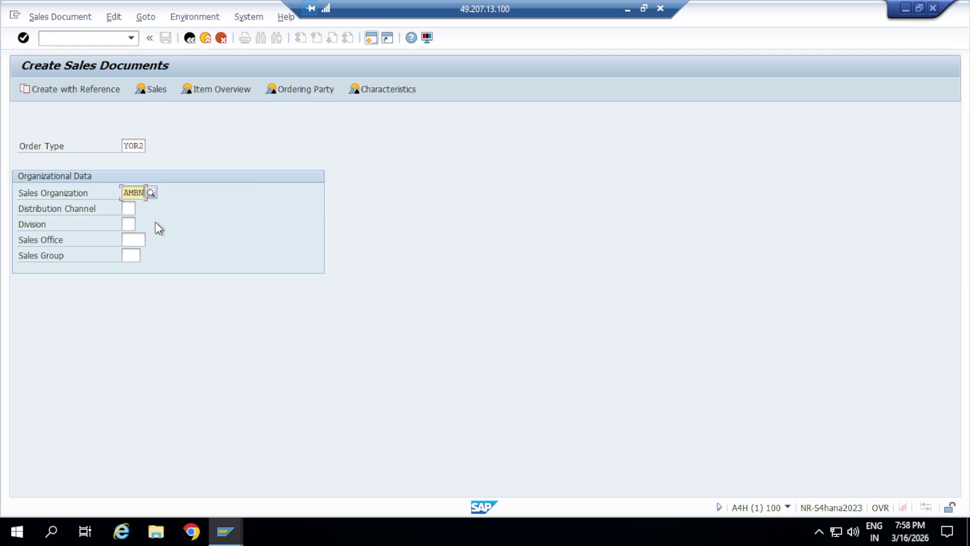
{"action": "left_click", "coordinate": [134, 208]}
{"action": "type", "text": "A"}
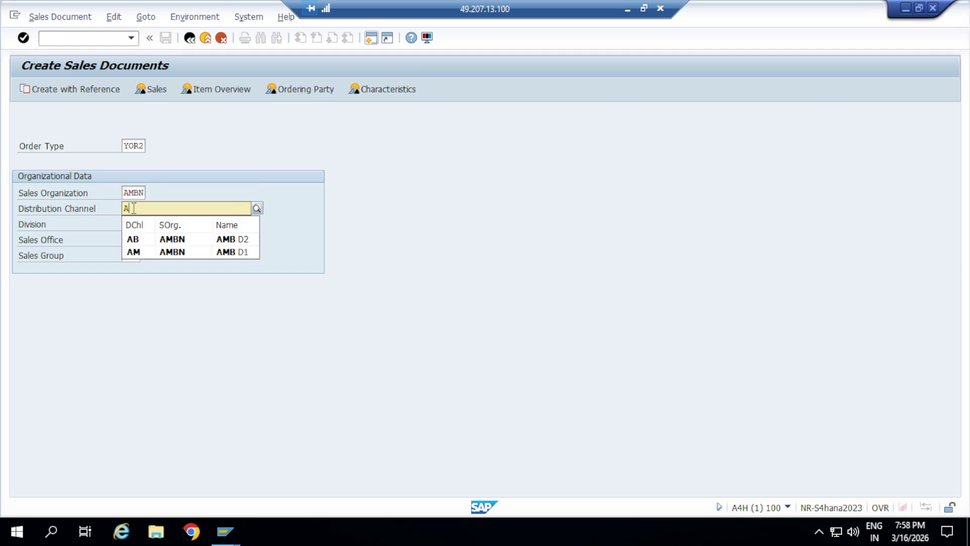
{"action": "type", "text": "M"}
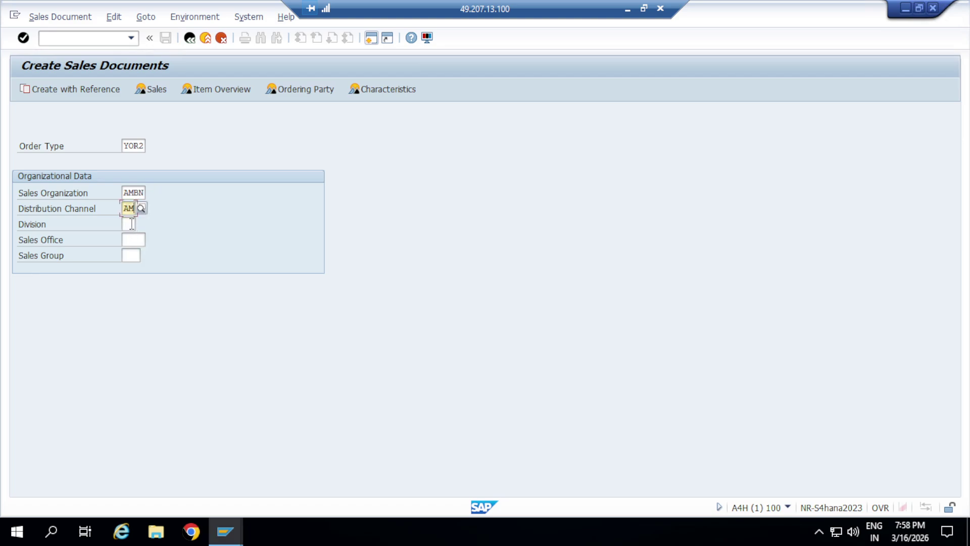
{"action": "left_click", "coordinate": [131, 223]}
{"action": "type", "text": "A1"}
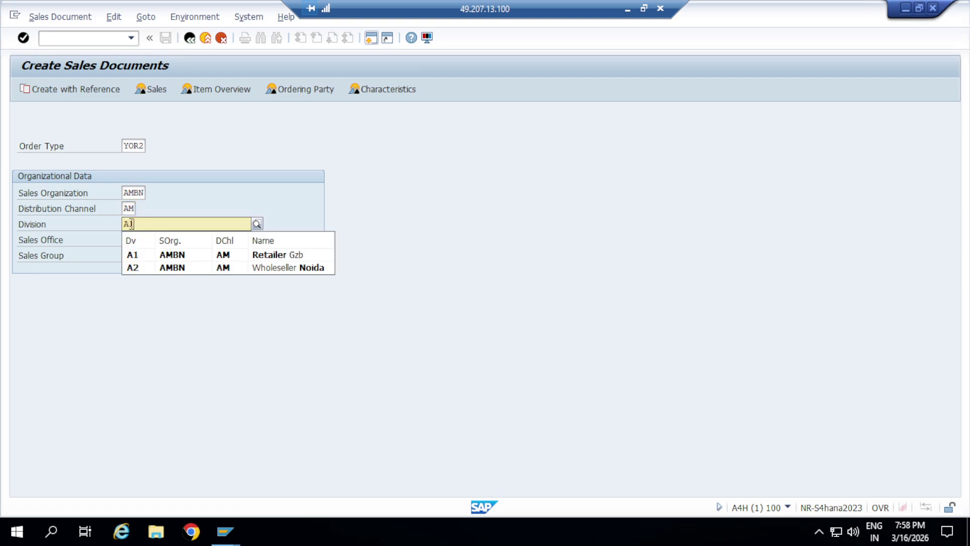
{"action": "key", "text": "Return"}
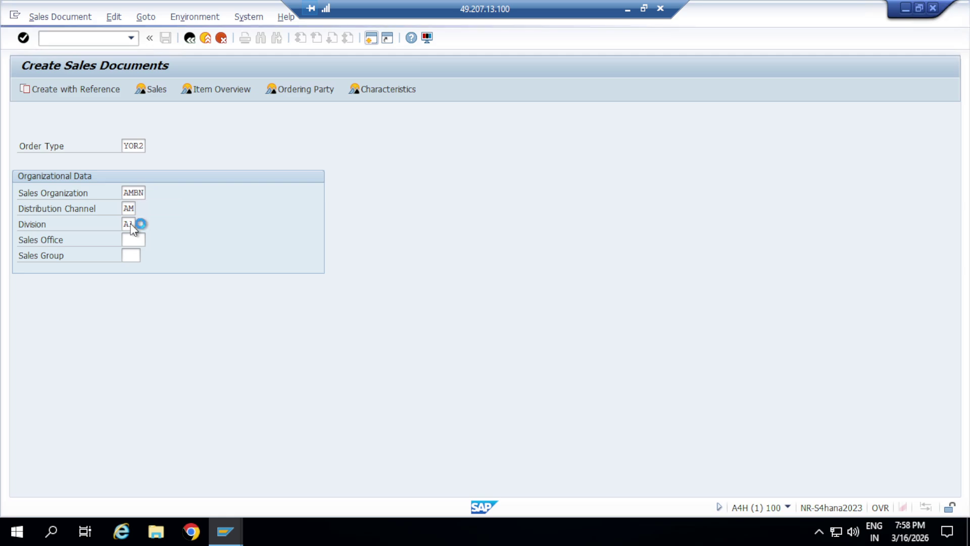
{"action": "key", "text": "Return"}
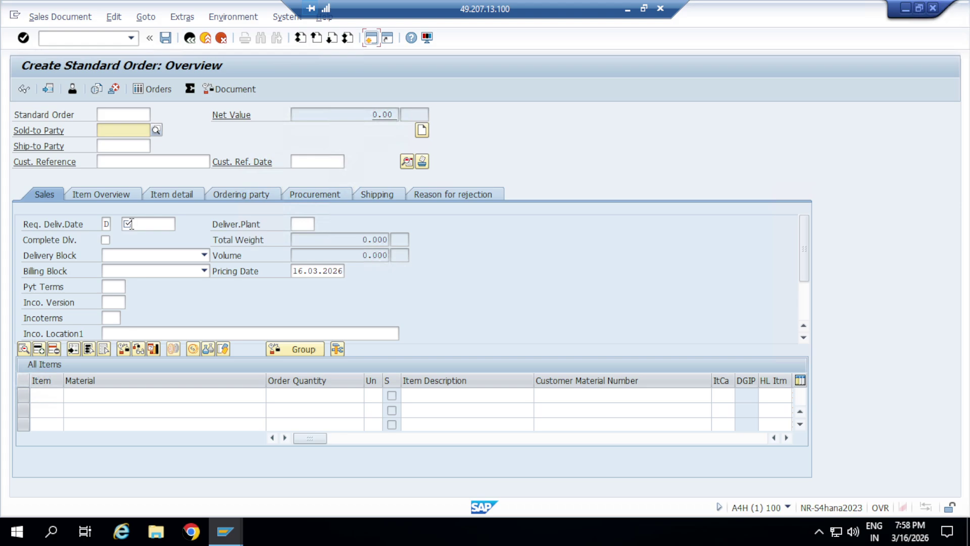
Set RKJ PVT LTD (search term RKJ) as sold-to party, enter the customer reference number and set the requested delivery date to 16.03.2026
{"action": "type", "text": "CU"}
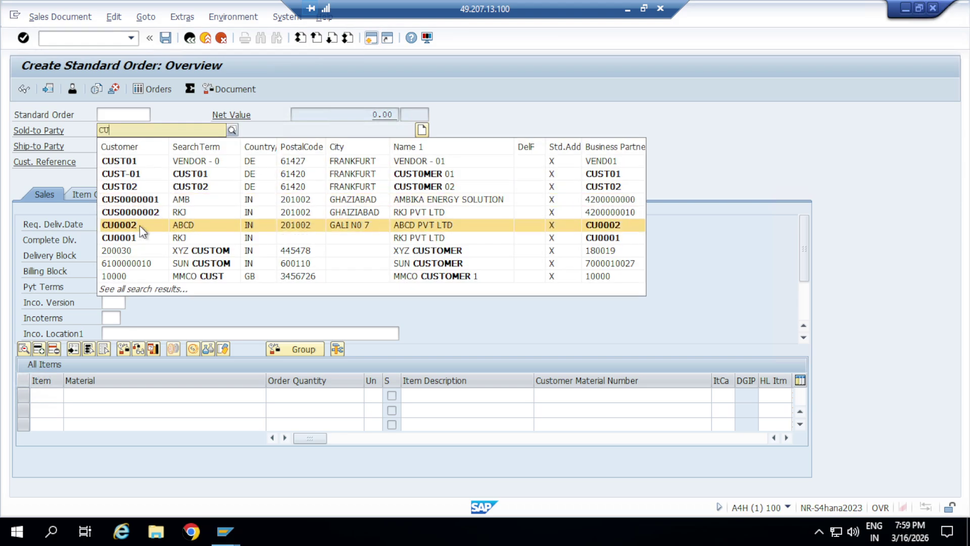
{"action": "left_click", "coordinate": [147, 239]}
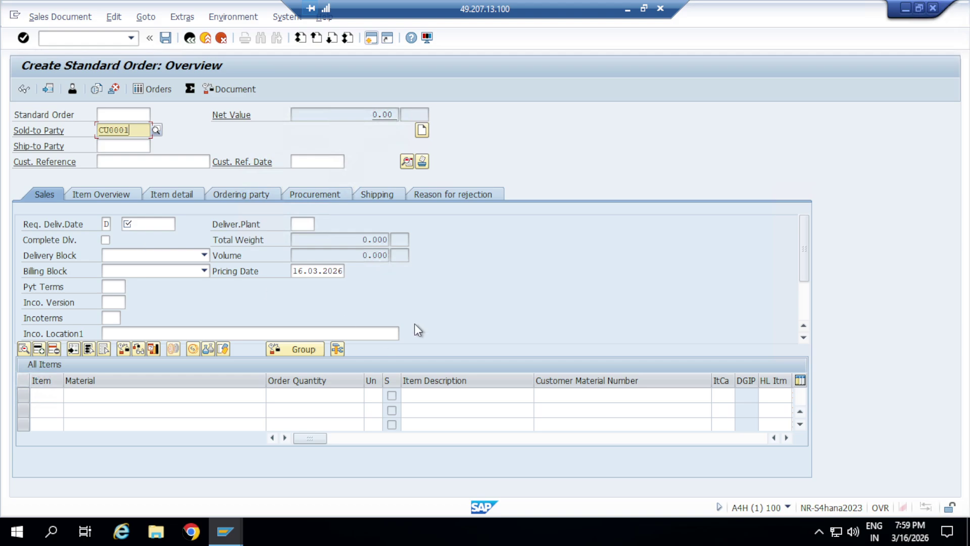
{"action": "key", "text": "Return"}
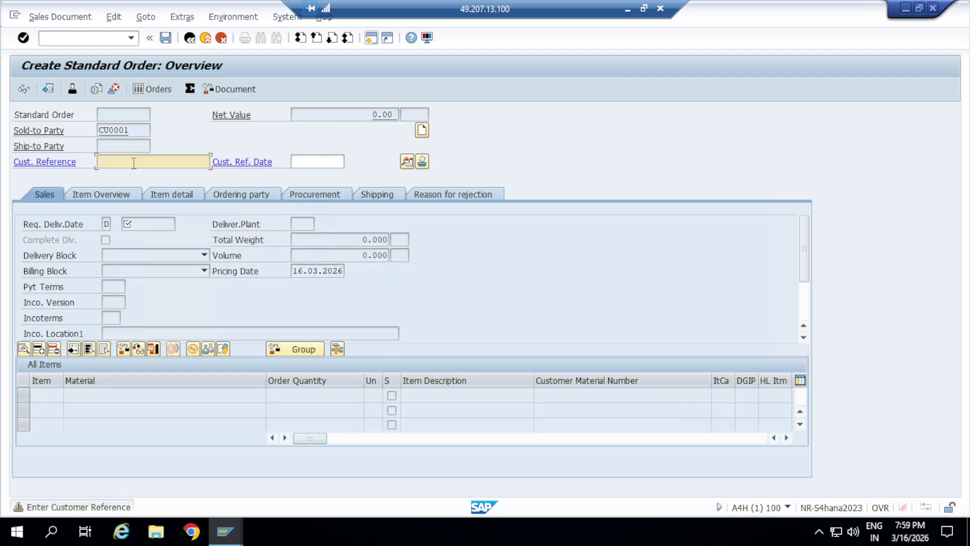
{"action": "type", "text": "13143"}
{"action": "key", "text": "Return"}
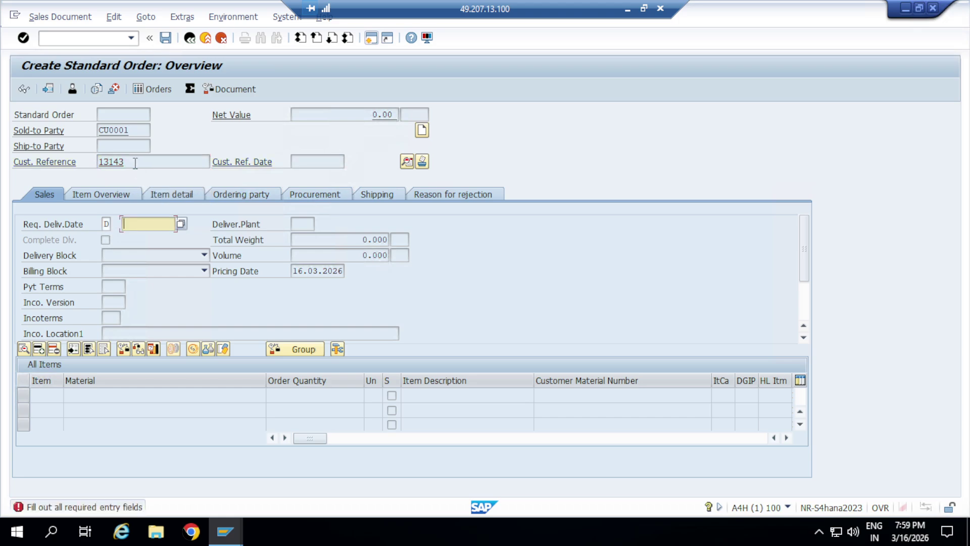
{"action": "left_click", "coordinate": [181, 224]}
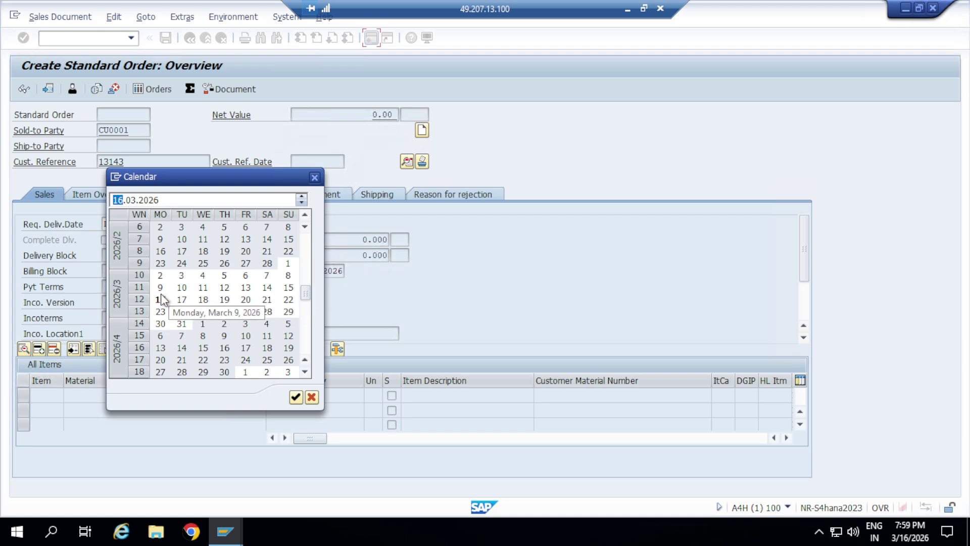
{"action": "double_click", "coordinate": [160, 300]}
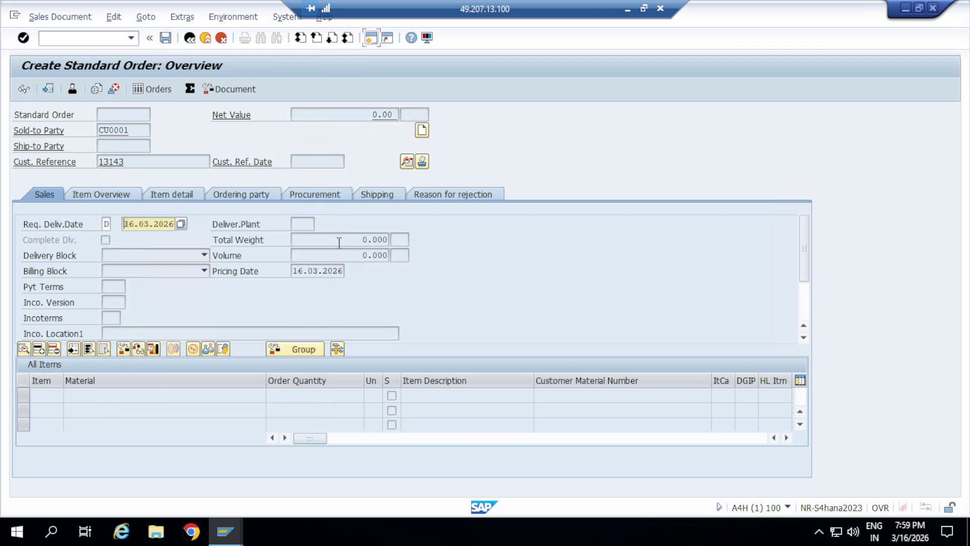
{"action": "key", "text": "Return"}
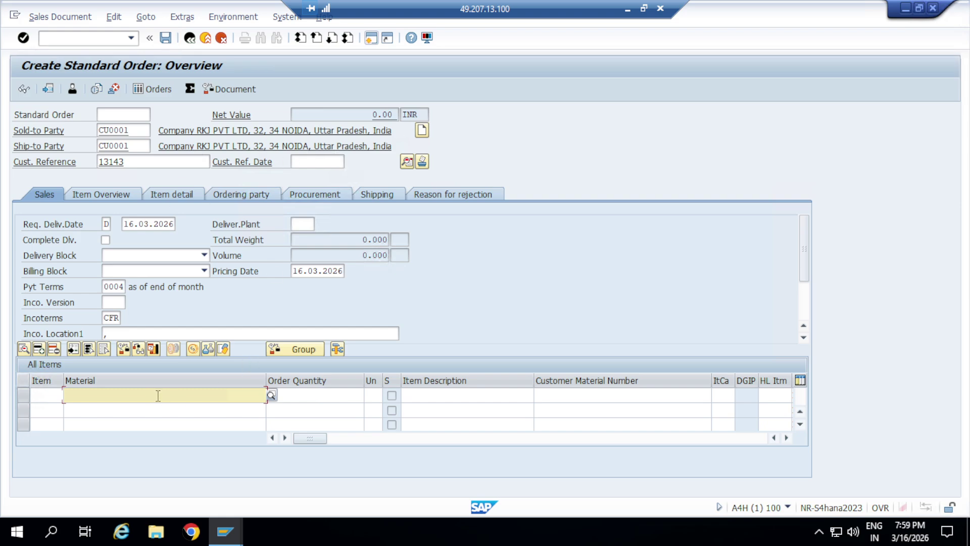
Add material FGN000001 as the first order item with an order quantity of 10
{"action": "type", "text": "FGN"}
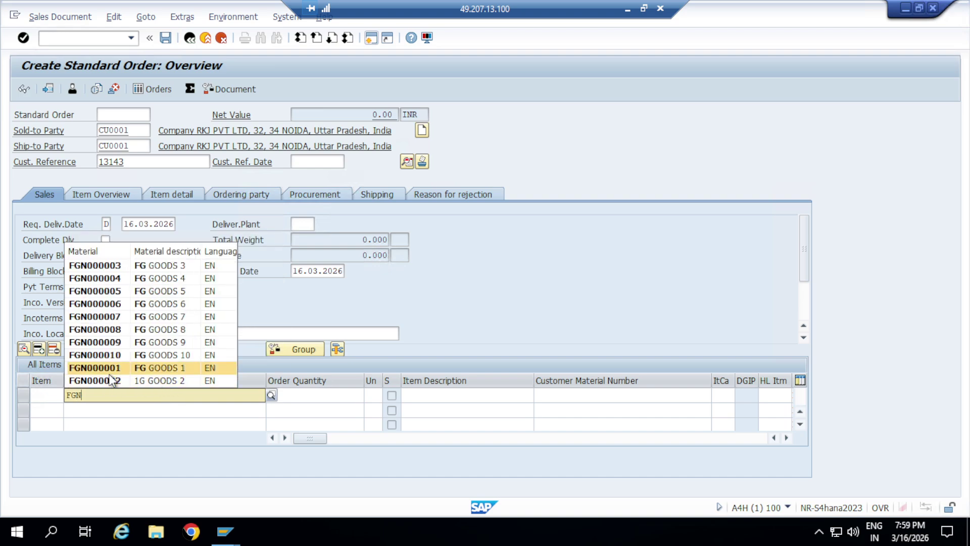
{"action": "left_click", "coordinate": [113, 367]}
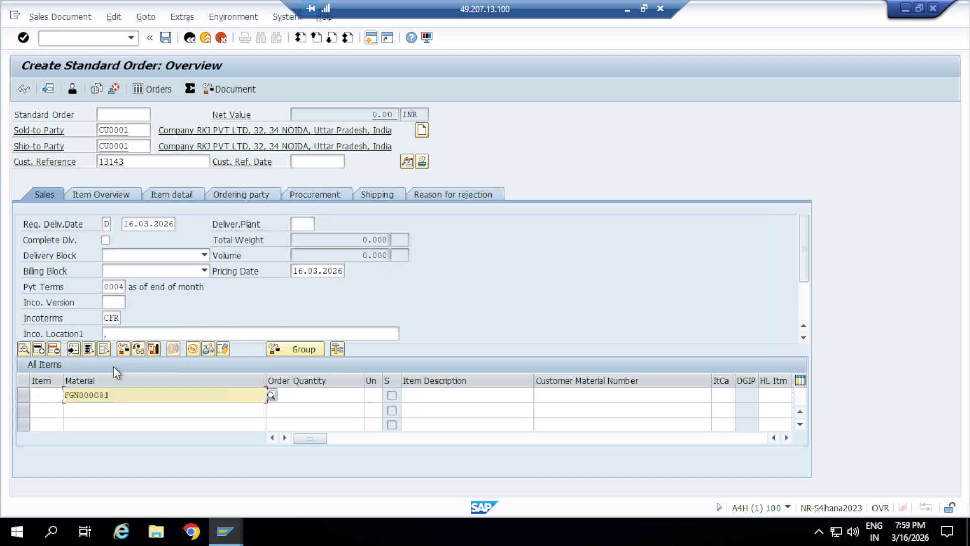
{"action": "left_click", "coordinate": [316, 397]}
{"action": "type", "text": "1"}
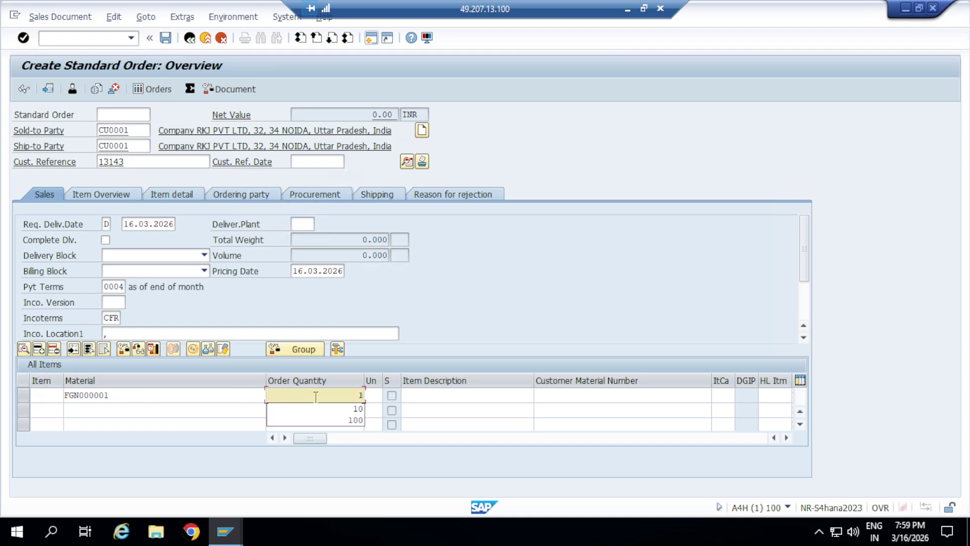
{"action": "type", "text": "0"}
{"action": "key", "text": "Tab"}
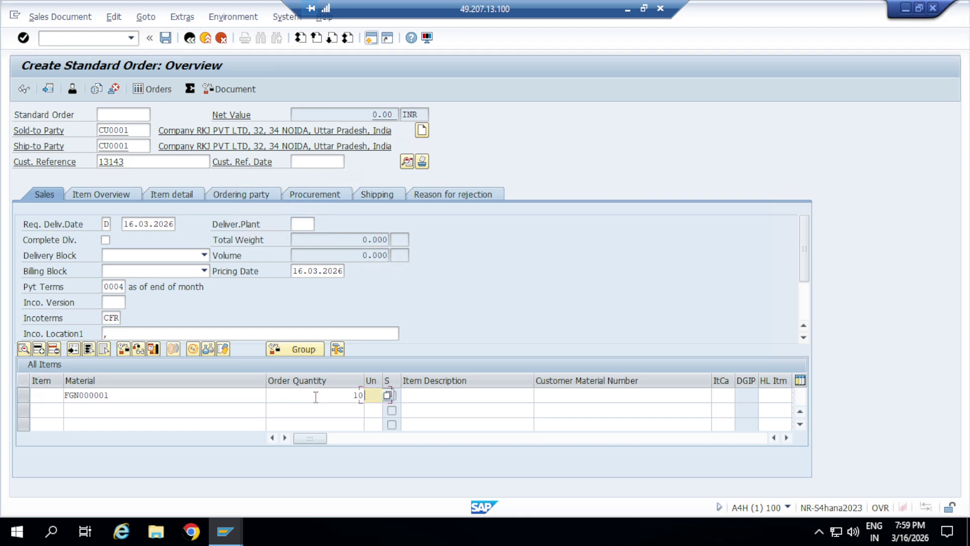
{"action": "key", "text": "Return"}
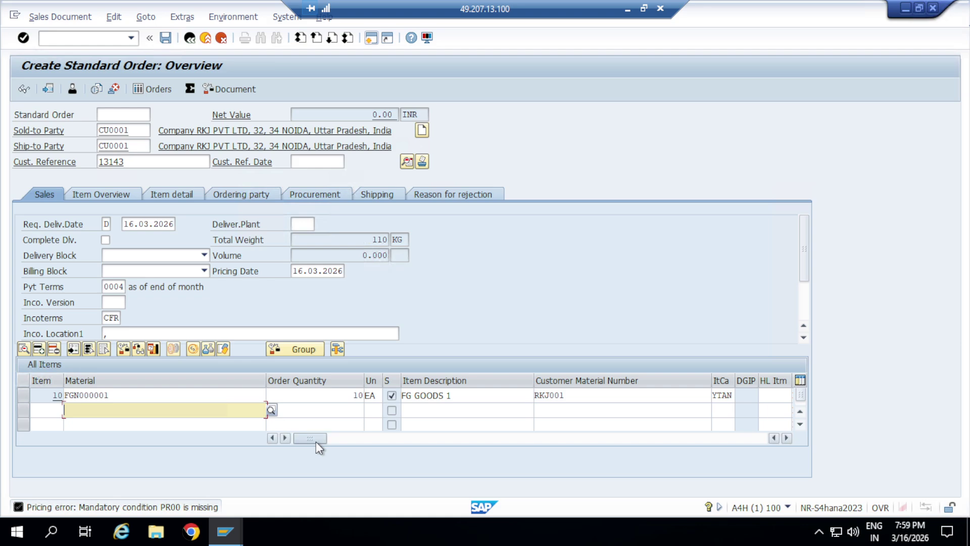
{"action": "left_click_drag", "start_coordinate": [316, 441], "coordinate": [233, 435]}
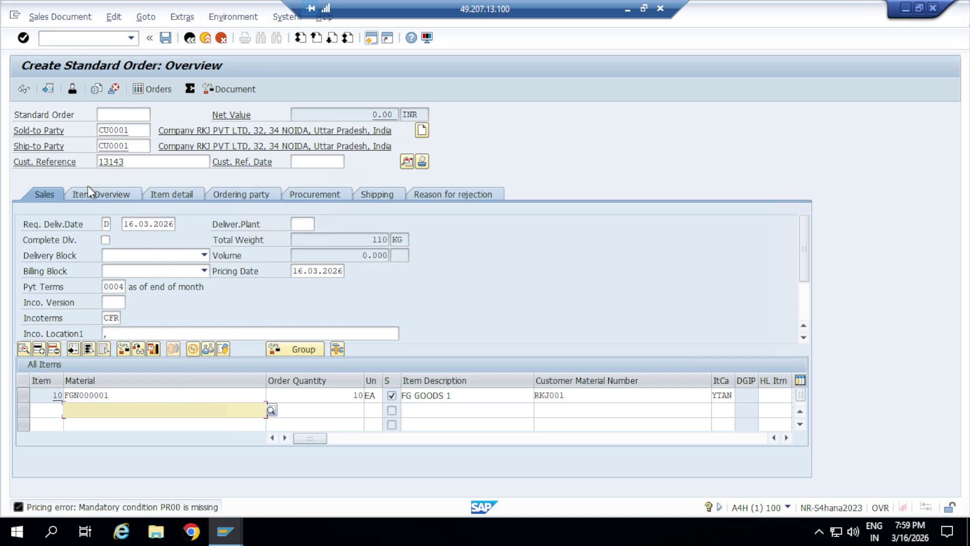
{"action": "left_click", "coordinate": [105, 196]}
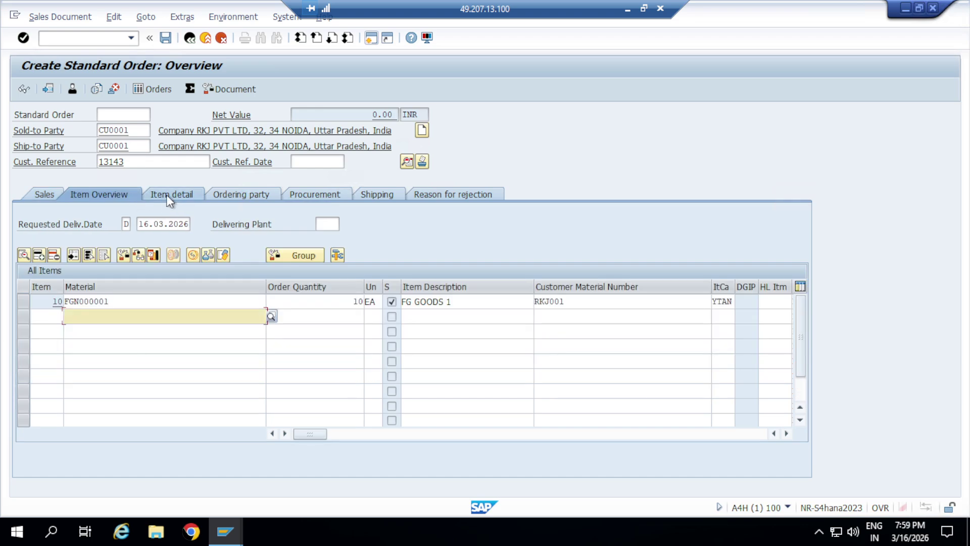
{"action": "left_click", "coordinate": [235, 194]}
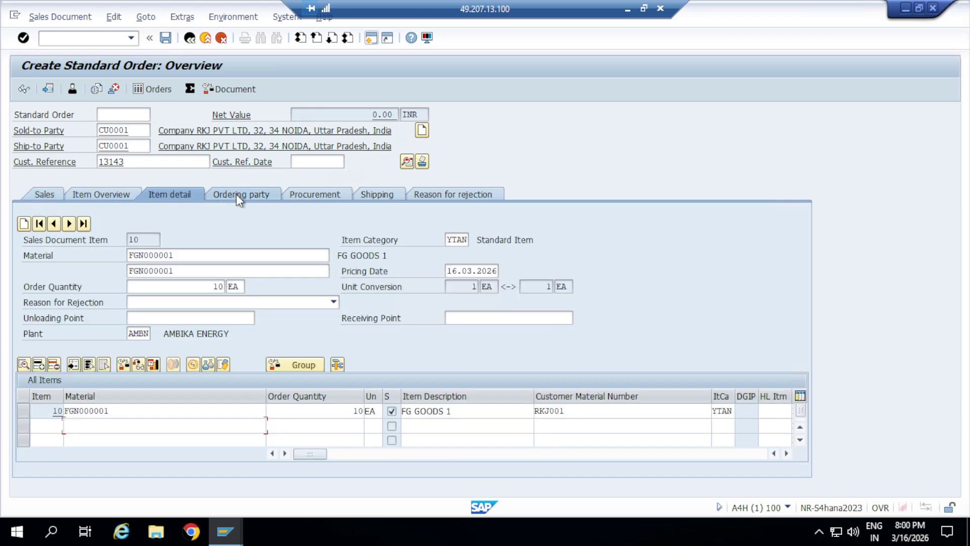
{"action": "left_click", "coordinate": [321, 195]}
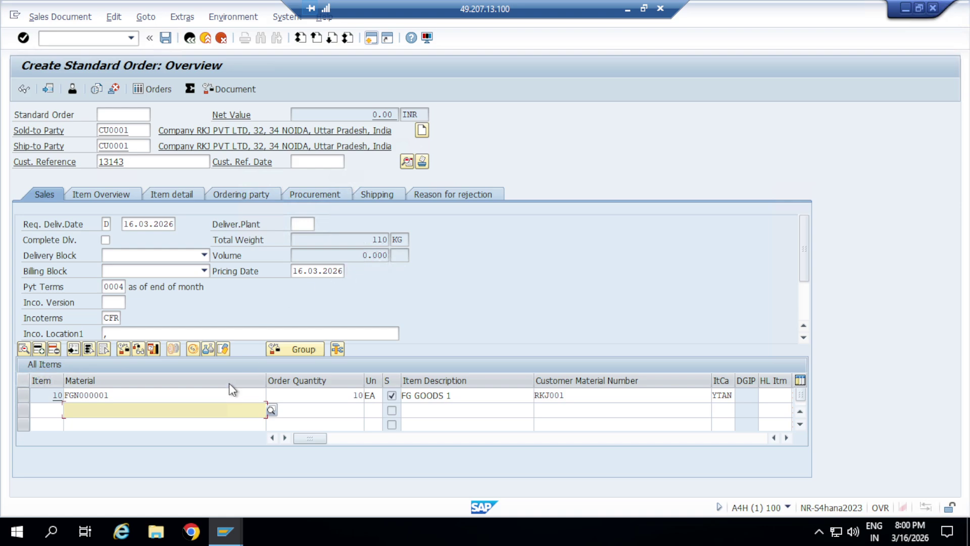
Add price condition PR00 with an amount of 200 to the pricing conditions of item 10
{"action": "double_click", "coordinate": [214, 392]}
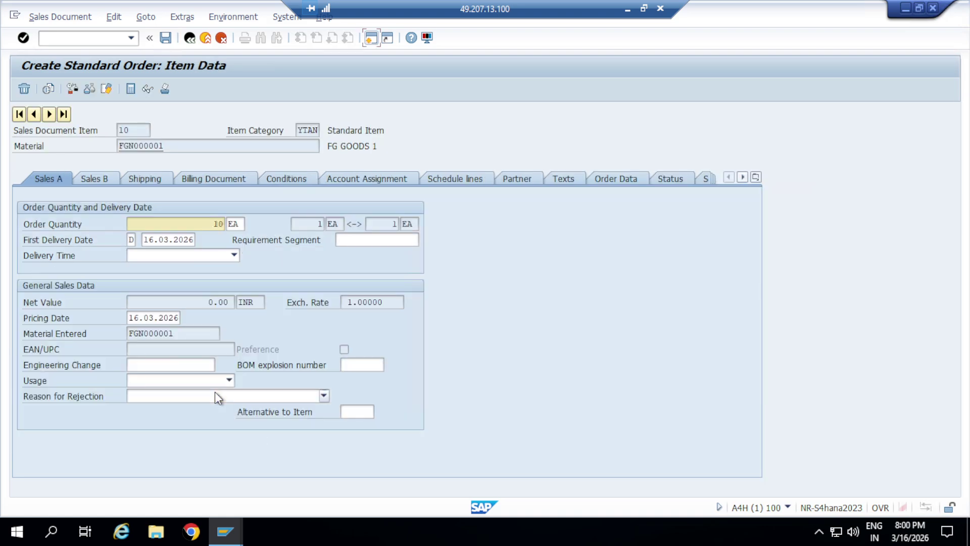
{"action": "left_click", "coordinate": [284, 181]}
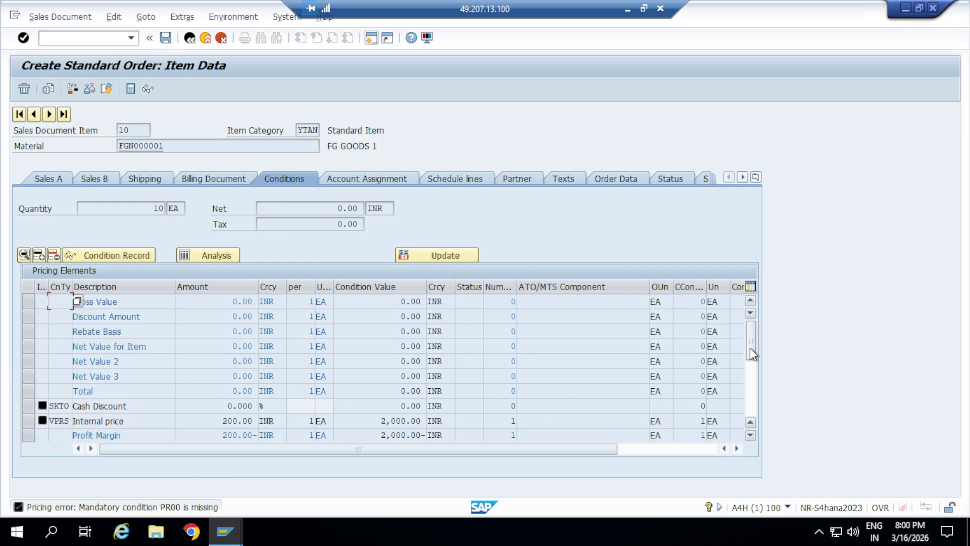
{"action": "left_click_drag", "start_coordinate": [748, 337], "coordinate": [752, 415]}
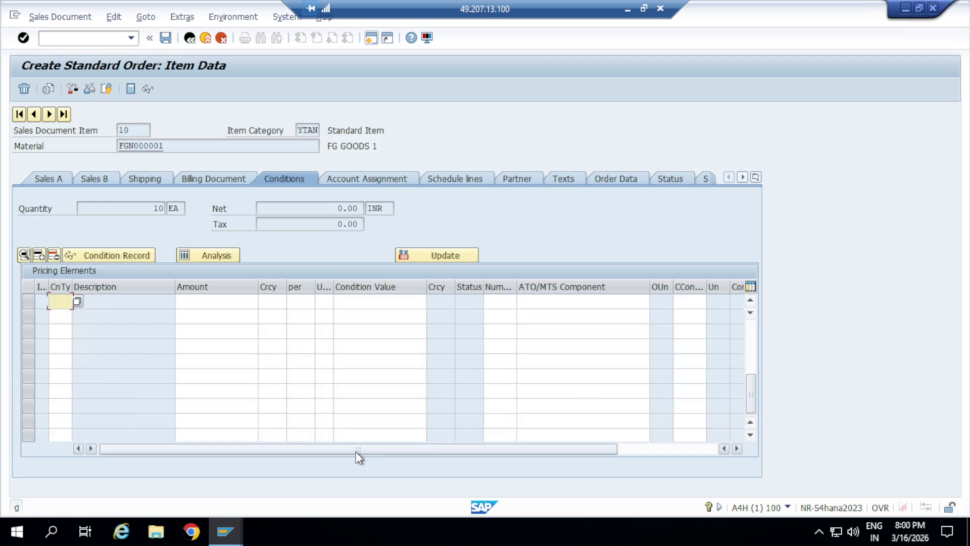
{"action": "type", "text": "P"}
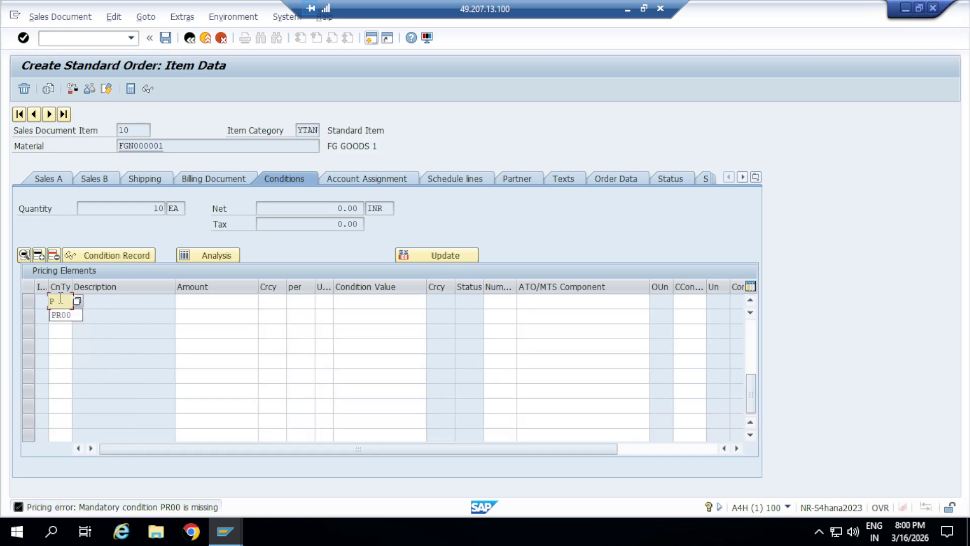
{"action": "type", "text": "R00"}
{"action": "key", "text": "Tab"}
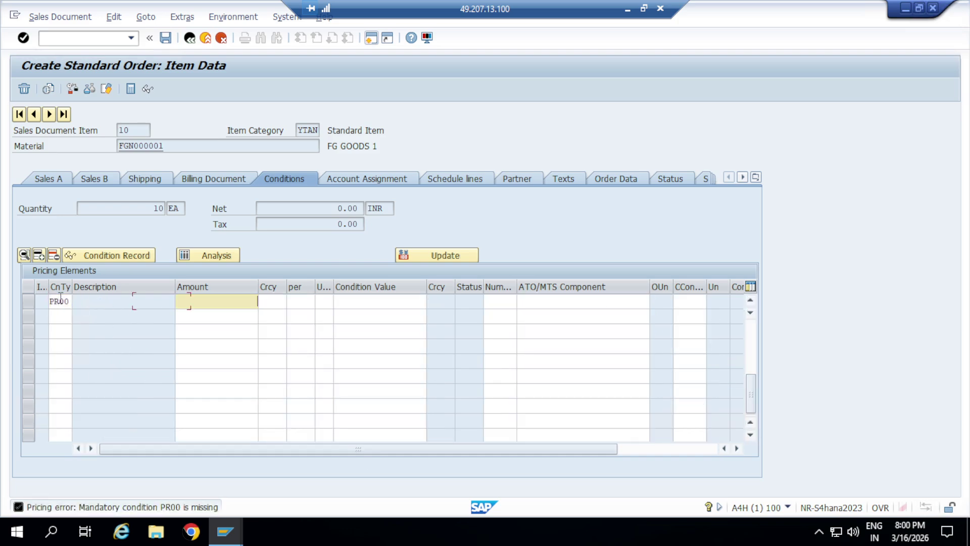
{"action": "type", "text": "2"}
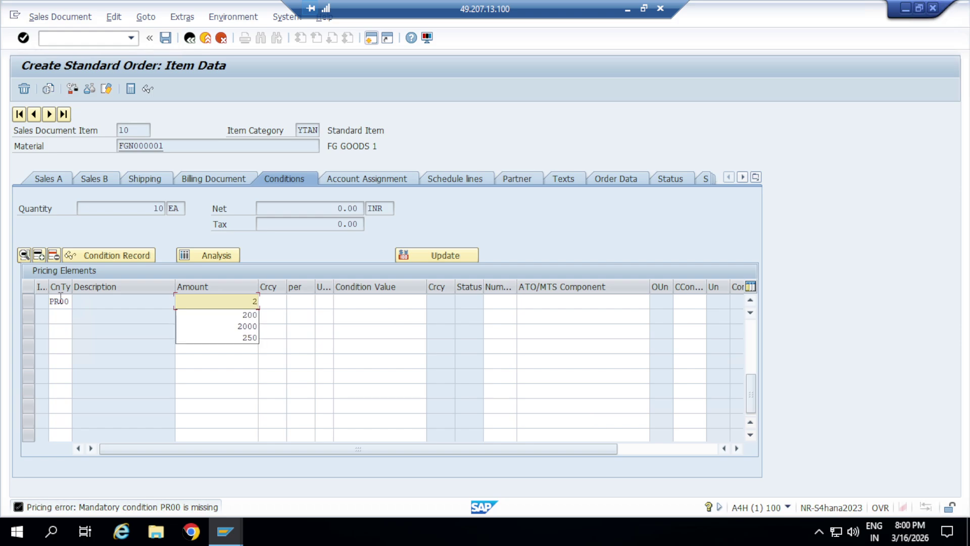
{"action": "type", "text": "00"}
{"action": "key", "text": "Return"}
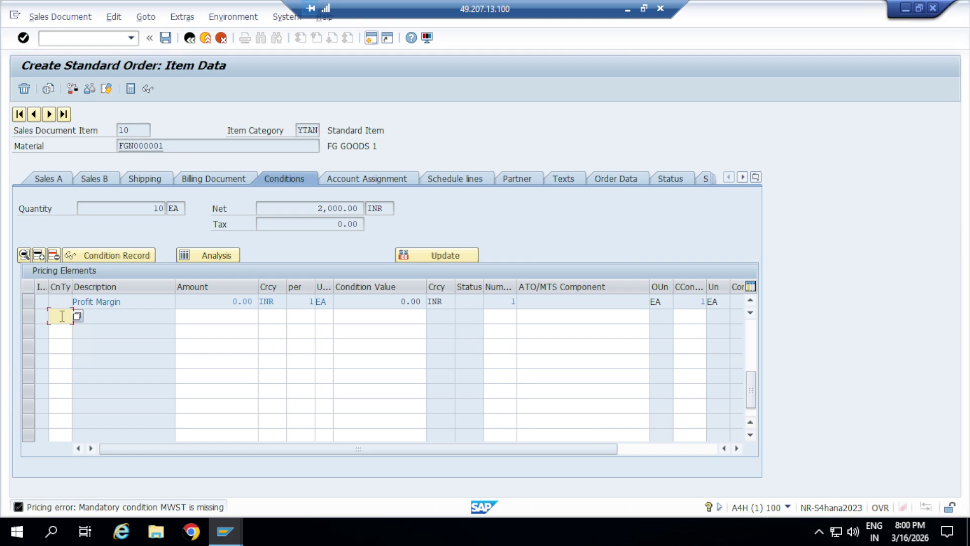
Add the output tax condition MWST to item 10 and return to the order overview
{"action": "type", "text": "MWST"}
{"action": "key", "text": "Return"}
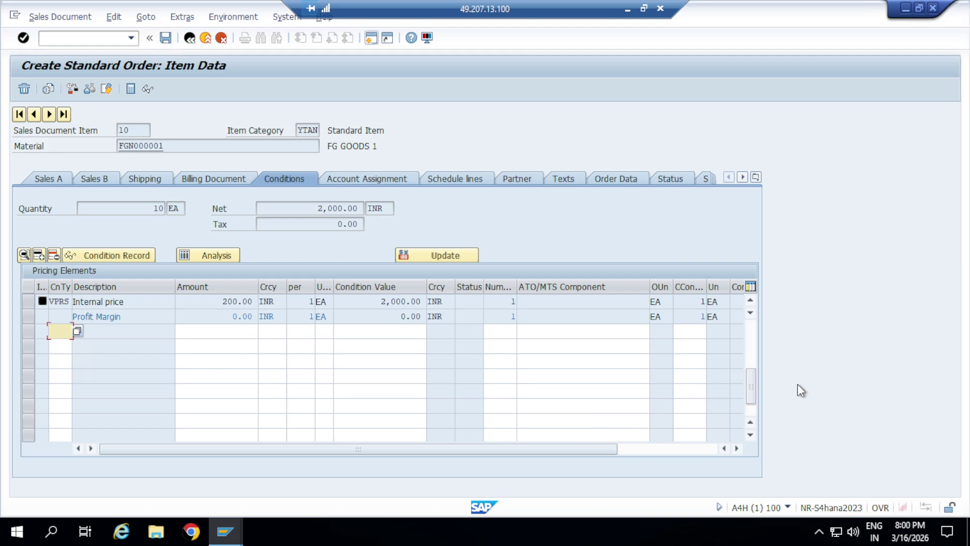
{"action": "left_click_drag", "start_coordinate": [755, 392], "coordinate": [761, 302]}
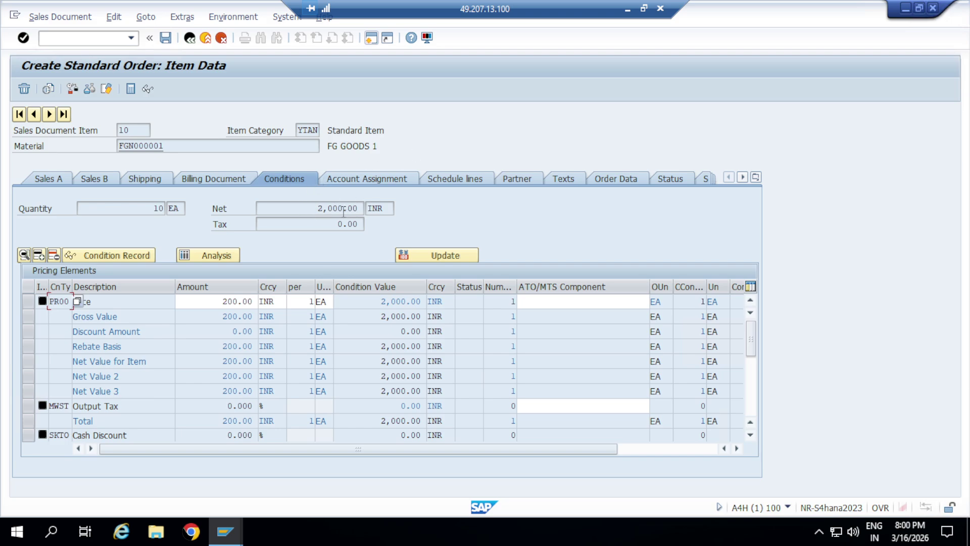
{"action": "left_click", "coordinate": [52, 182]}
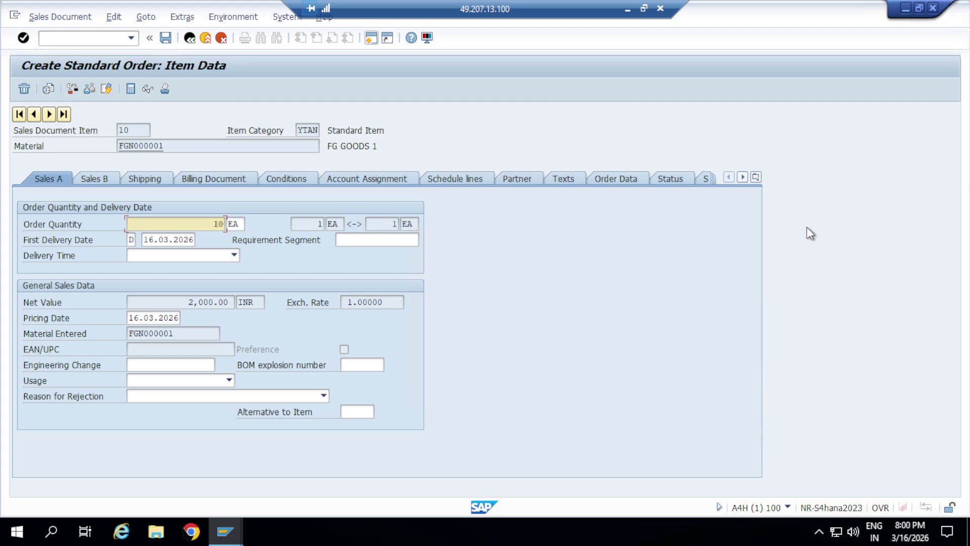
{"action": "left_click", "coordinate": [190, 38]}
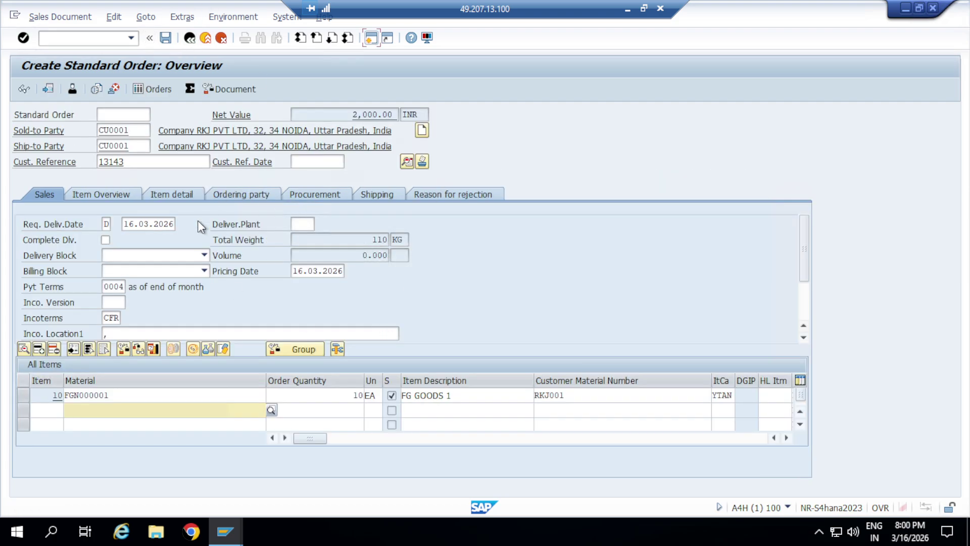
Set the storage location to AMBG (Storage GZB) in the shipping data of order item 10
{"action": "double_click", "coordinate": [295, 394]}
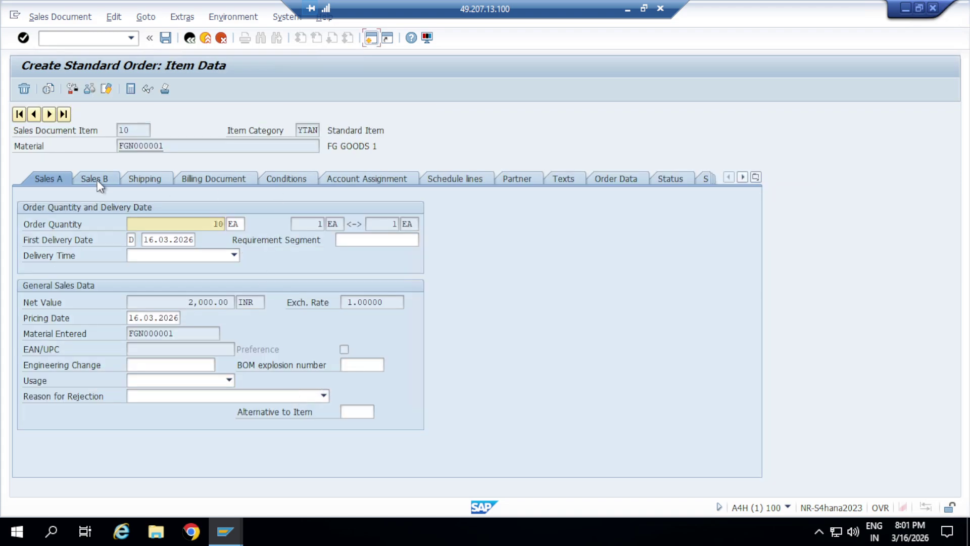
{"action": "left_click", "coordinate": [97, 180]}
{"action": "left_click", "coordinate": [141, 183]}
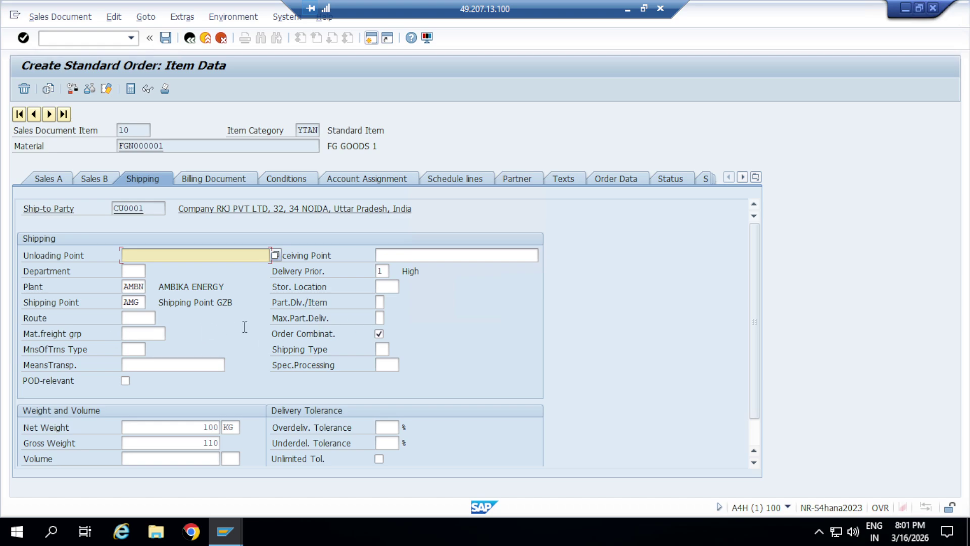
{"action": "left_click", "coordinate": [392, 286]}
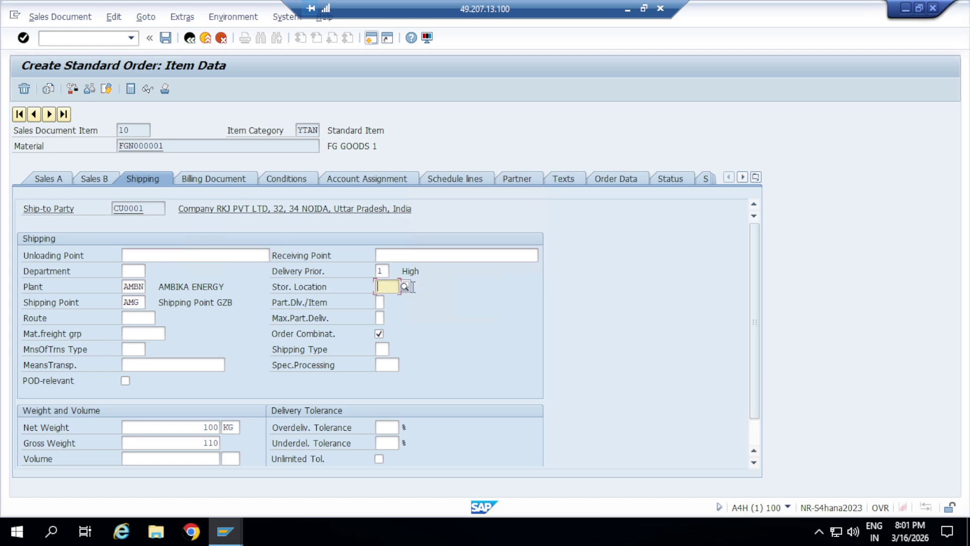
{"action": "left_click", "coordinate": [404, 288]}
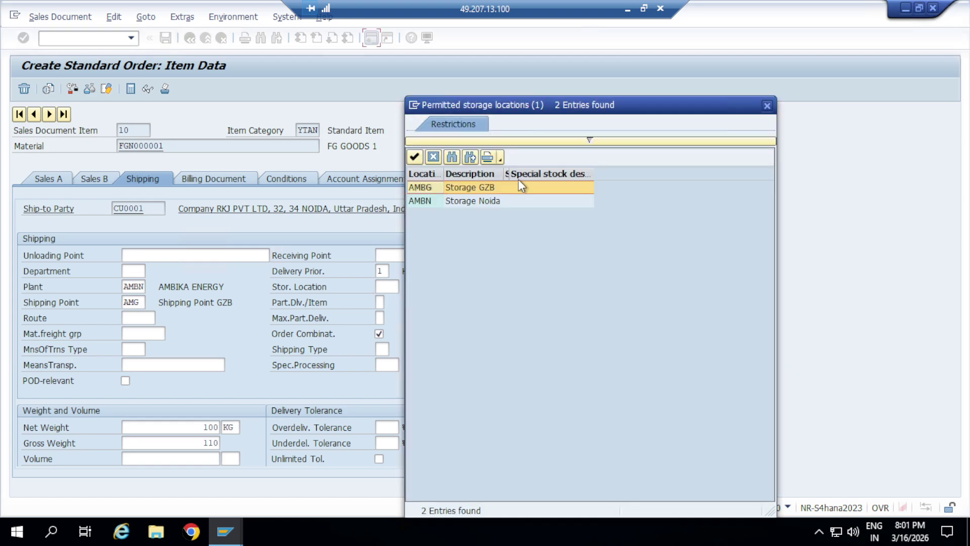
{"action": "double_click", "coordinate": [429, 186]}
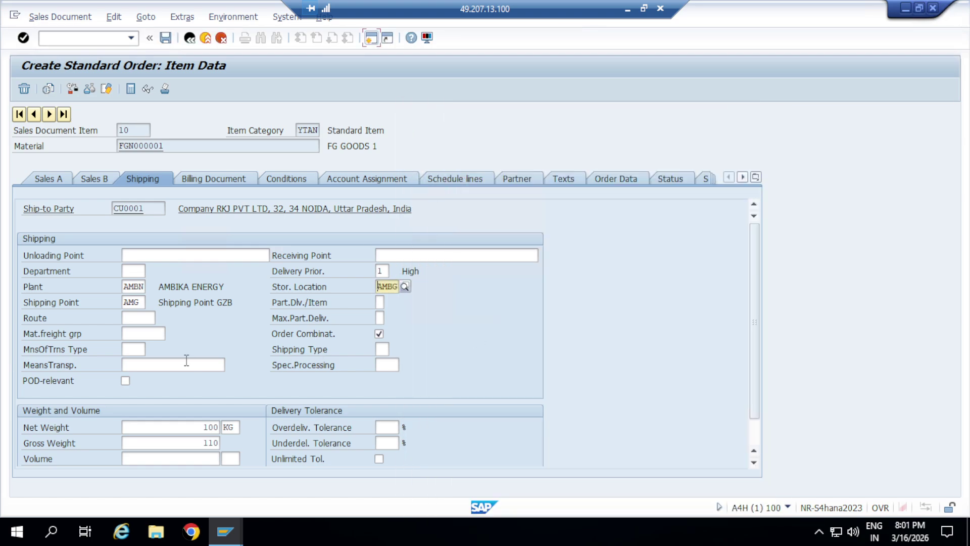
{"action": "key", "text": "Return"}
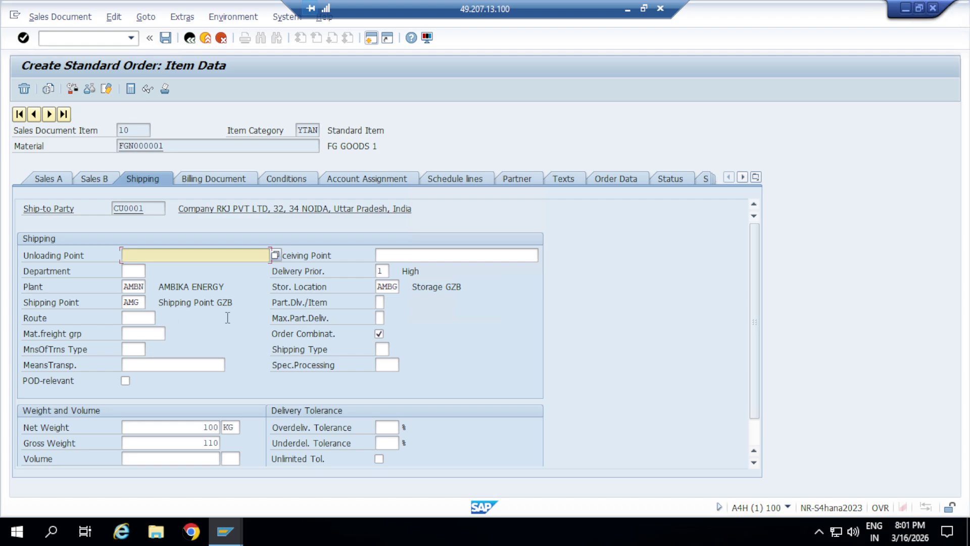
Review item 10's billing, conditions, account assignment, schedule line and partner data, and return to the order overview
{"action": "left_click", "coordinate": [222, 182]}
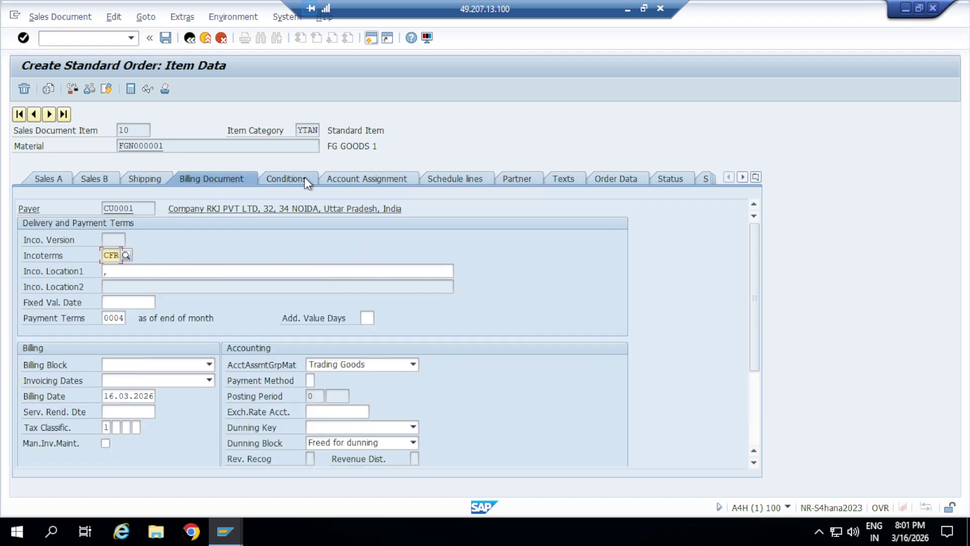
{"action": "left_click", "coordinate": [298, 180]}
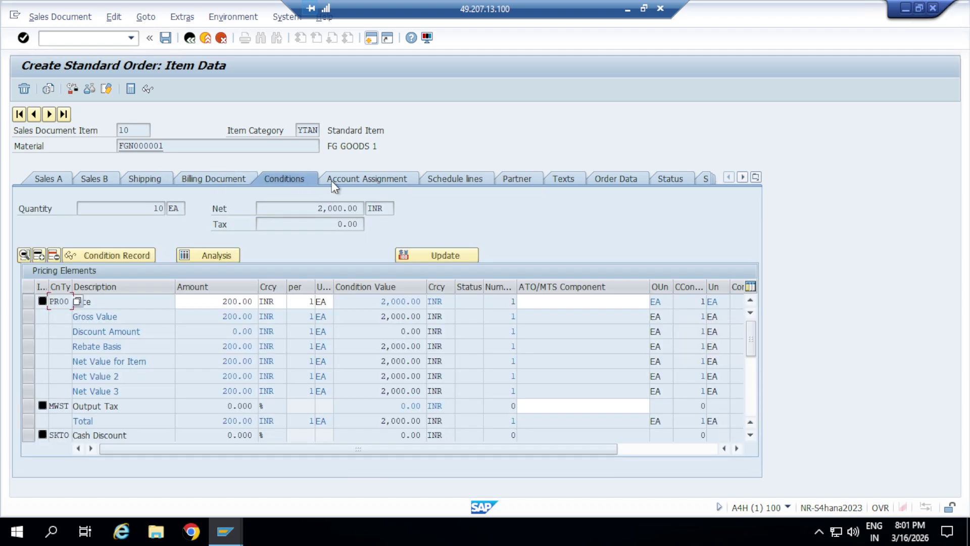
{"action": "left_click", "coordinate": [370, 178]}
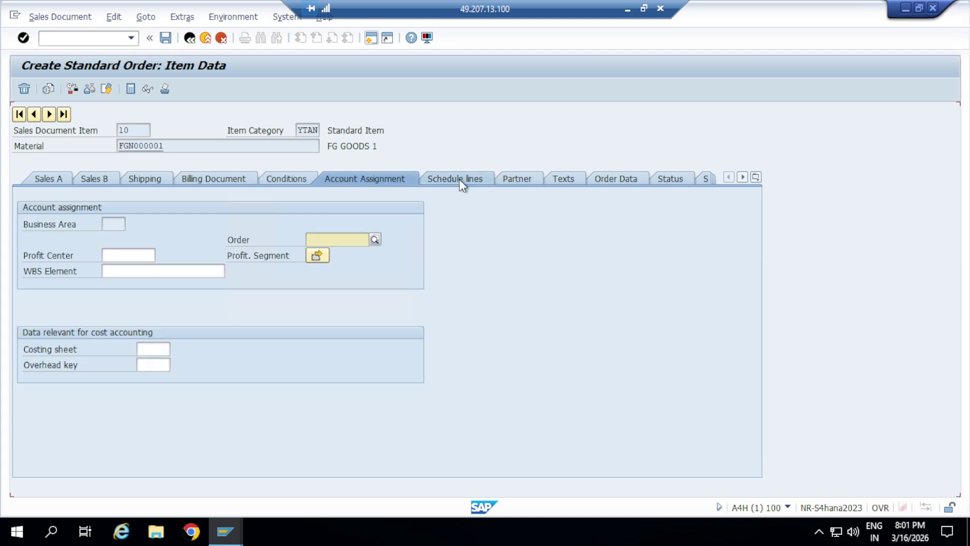
{"action": "left_click", "coordinate": [459, 178]}
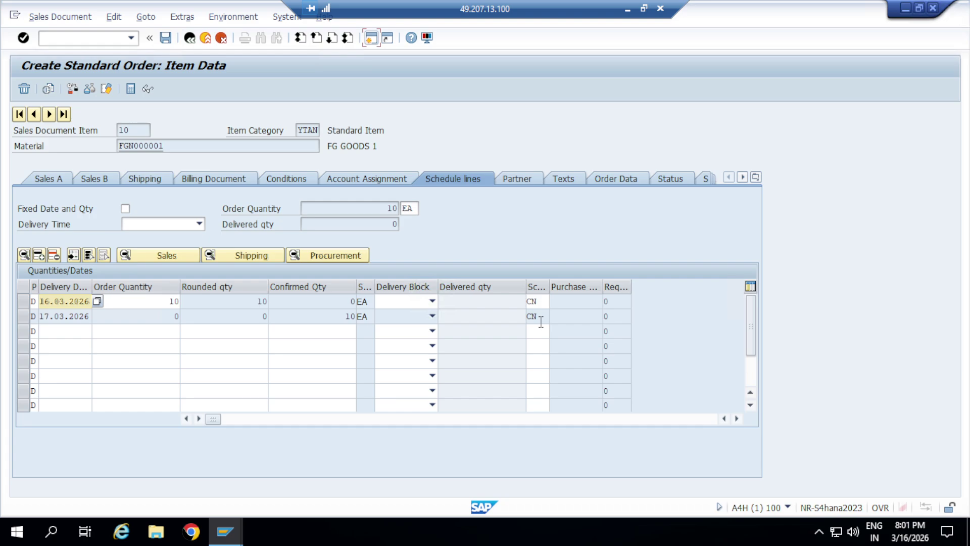
{"action": "left_click", "coordinate": [527, 180]}
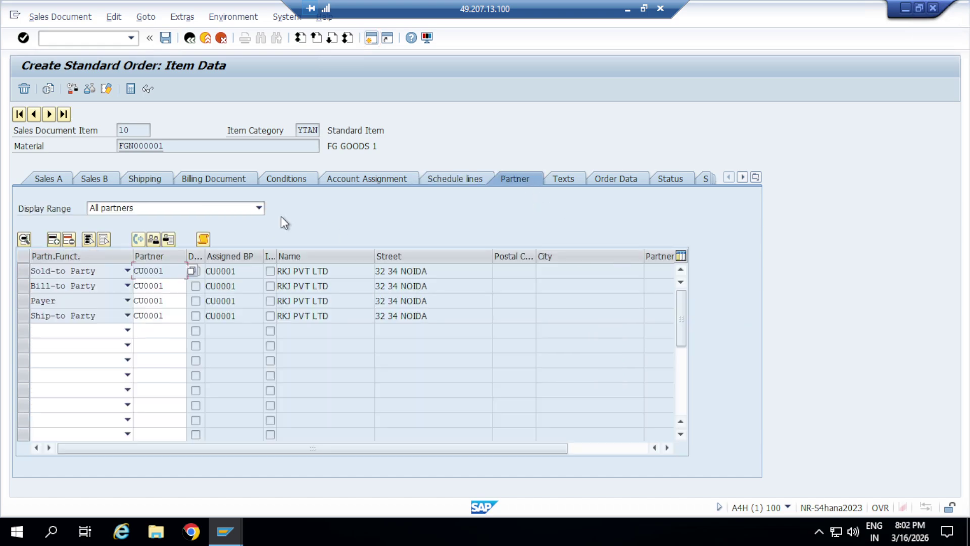
{"action": "left_click", "coordinate": [50, 176]}
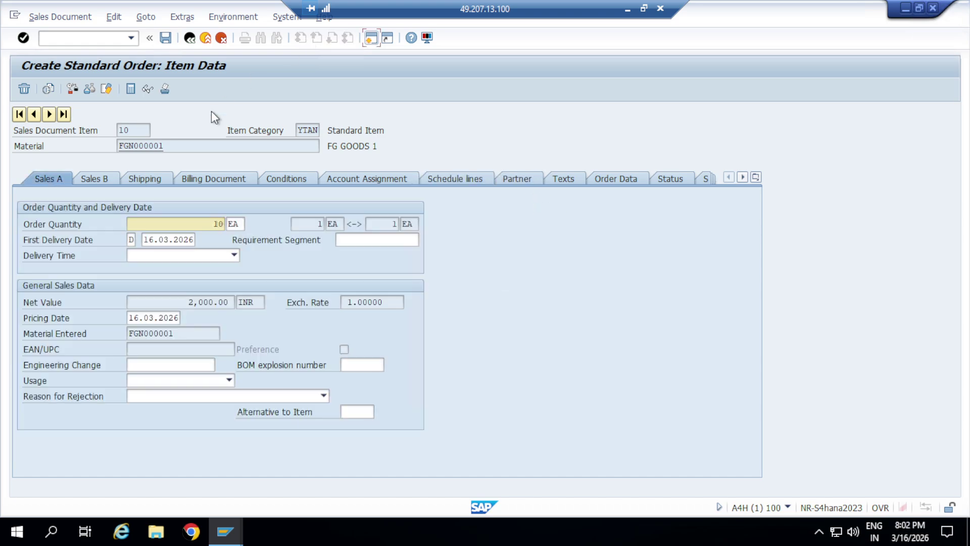
{"action": "left_click", "coordinate": [189, 37]}
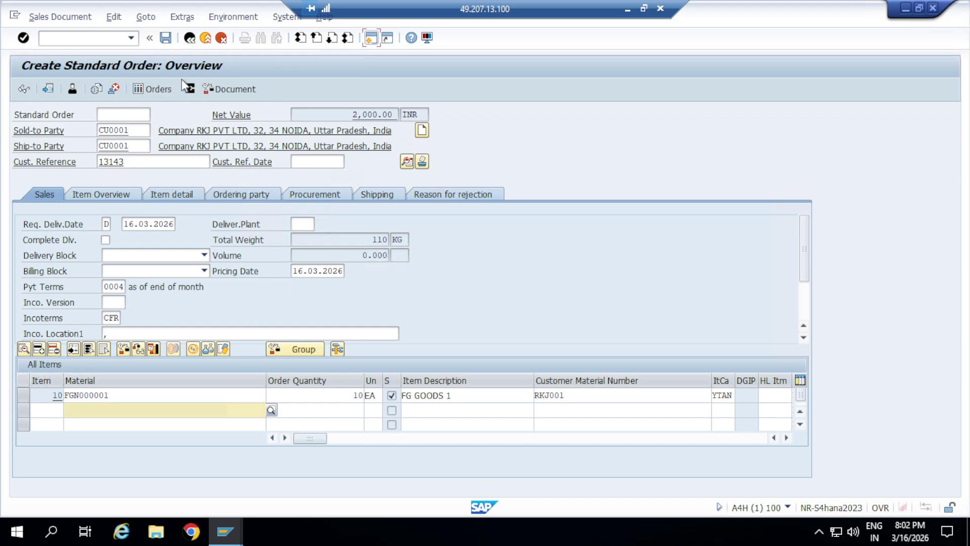
Save the standard order and leave order creation back to the SAP Easy Access screen
{"action": "left_click", "coordinate": [168, 39]}
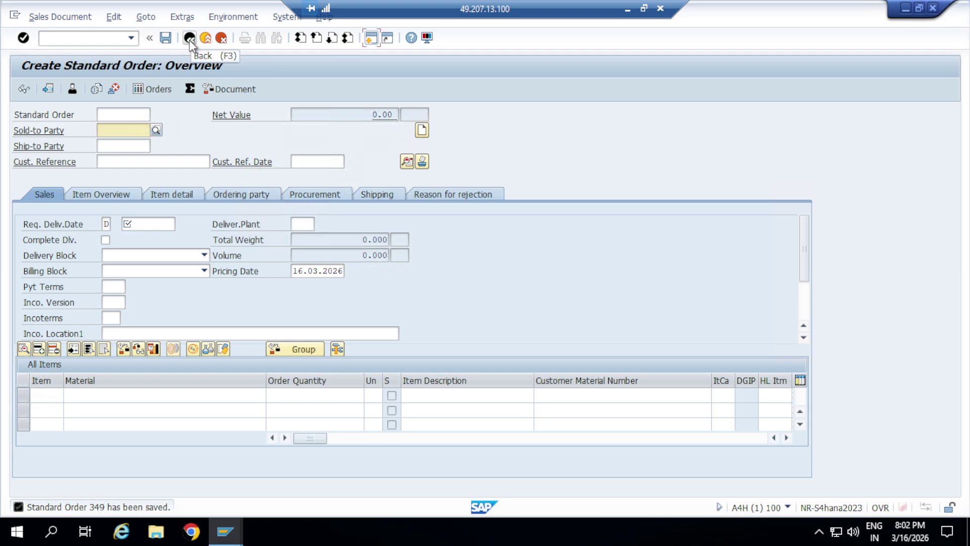
{"action": "left_click", "coordinate": [189, 40]}
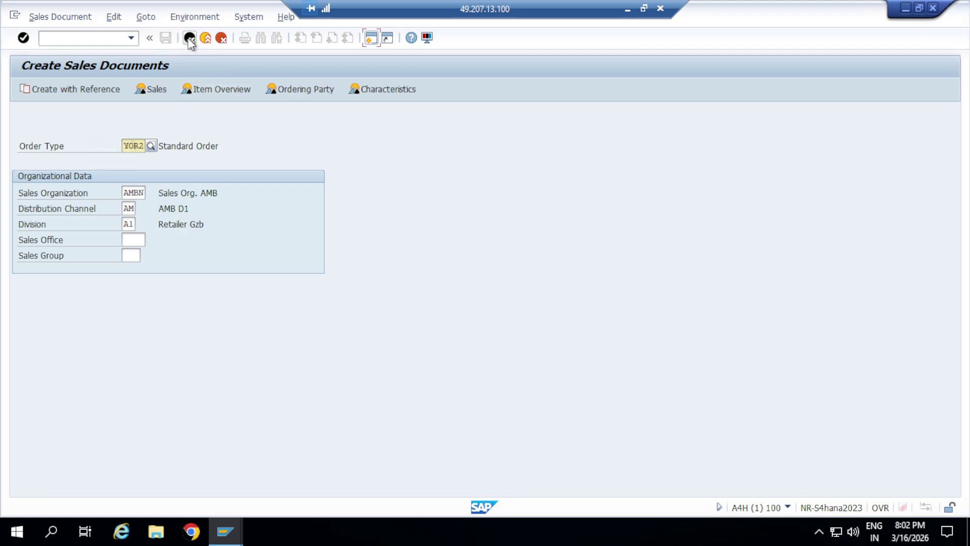
{"action": "left_click", "coordinate": [189, 40]}
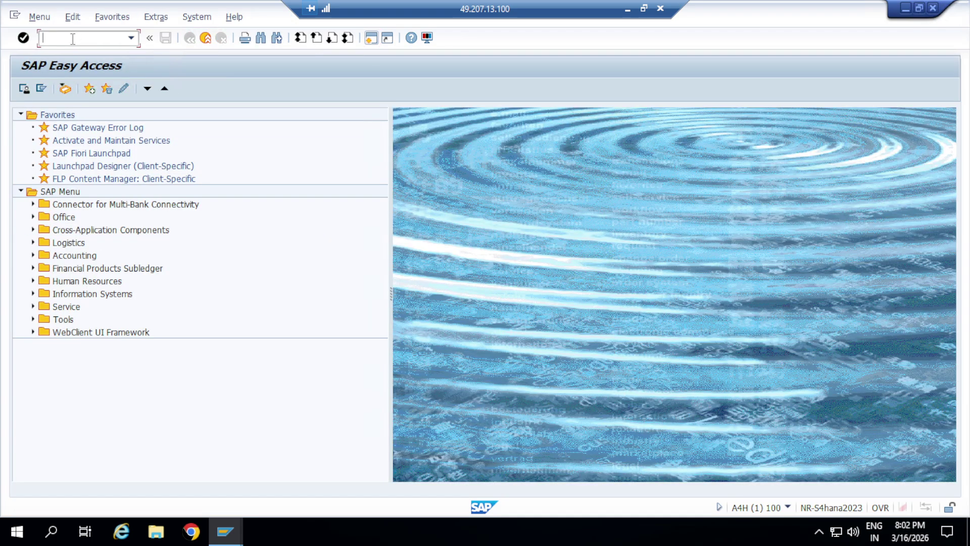
Try to open transaction VOV8, check which user locks the data and decline the display-only view
{"action": "type", "text": "VOV8"}
{"action": "key", "text": "Return"}
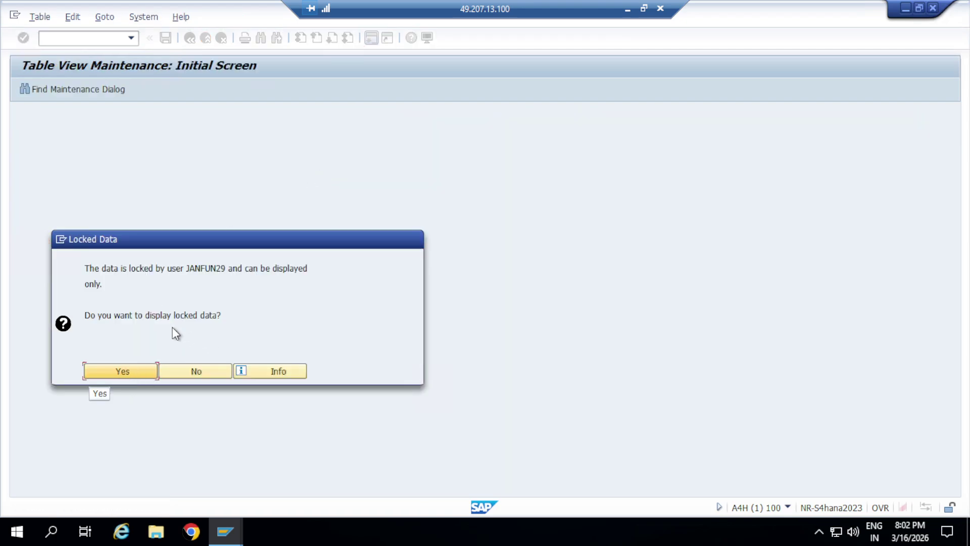
{"action": "left_click_drag", "start_coordinate": [186, 269], "coordinate": [215, 273]}
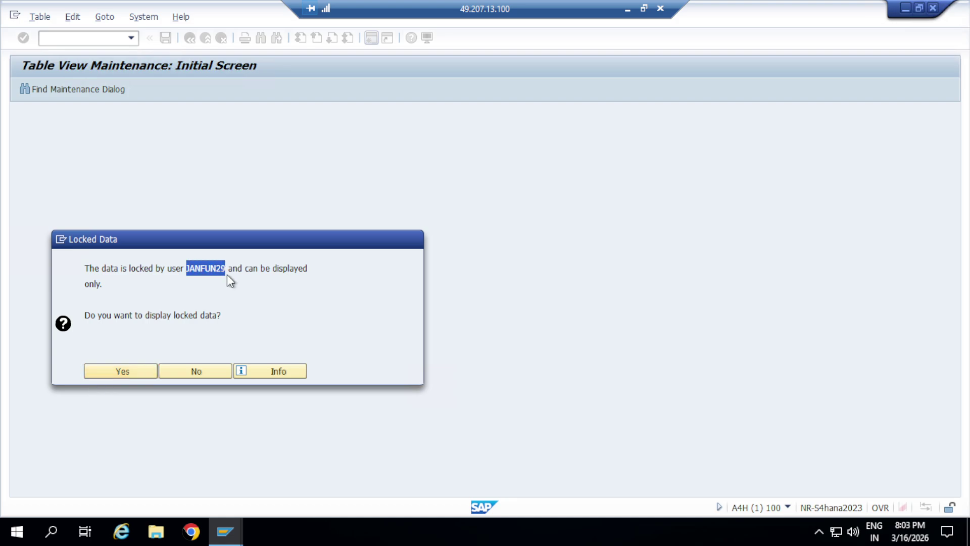
{"action": "left_click", "coordinate": [211, 374]}
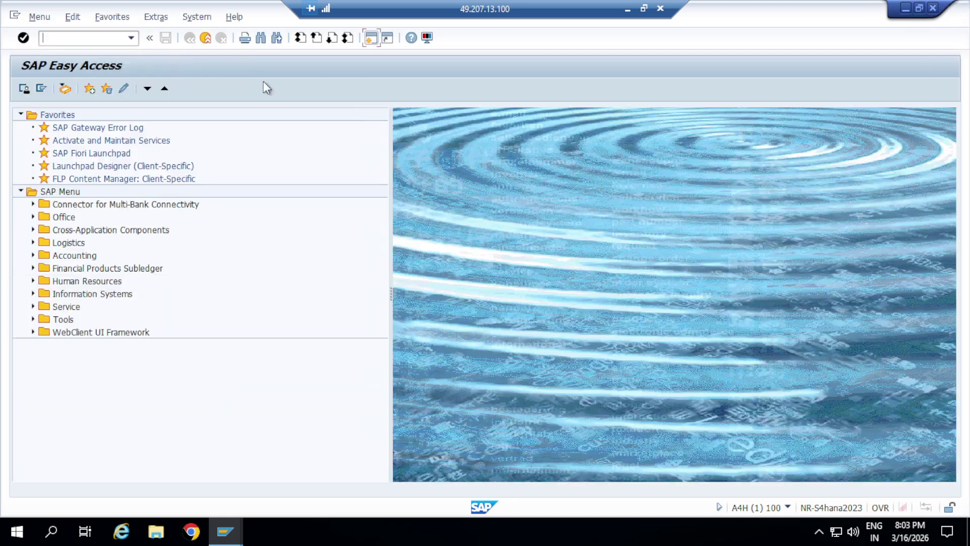
{"action": "type", "text": "MS12"}
{"action": "key", "text": "Return"}
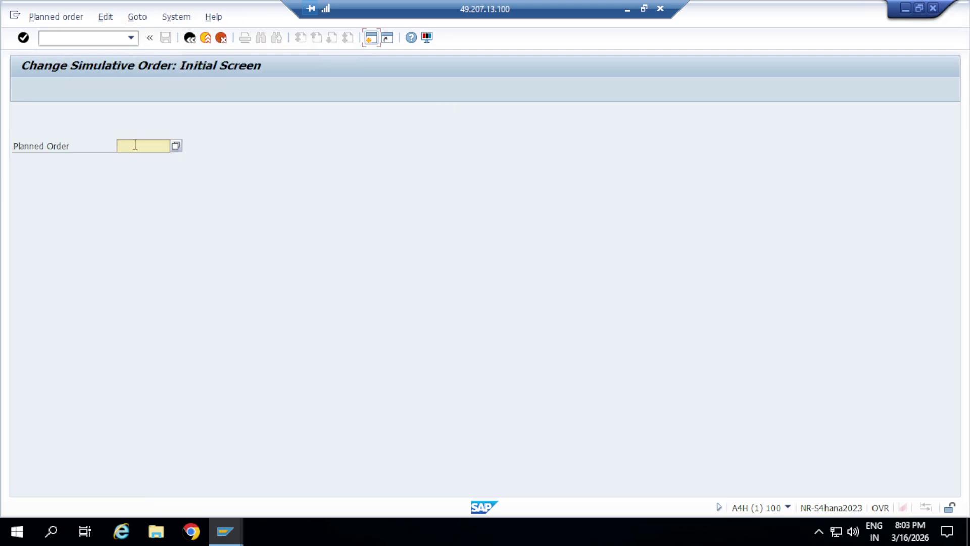
{"action": "left_click", "coordinate": [176, 146]}
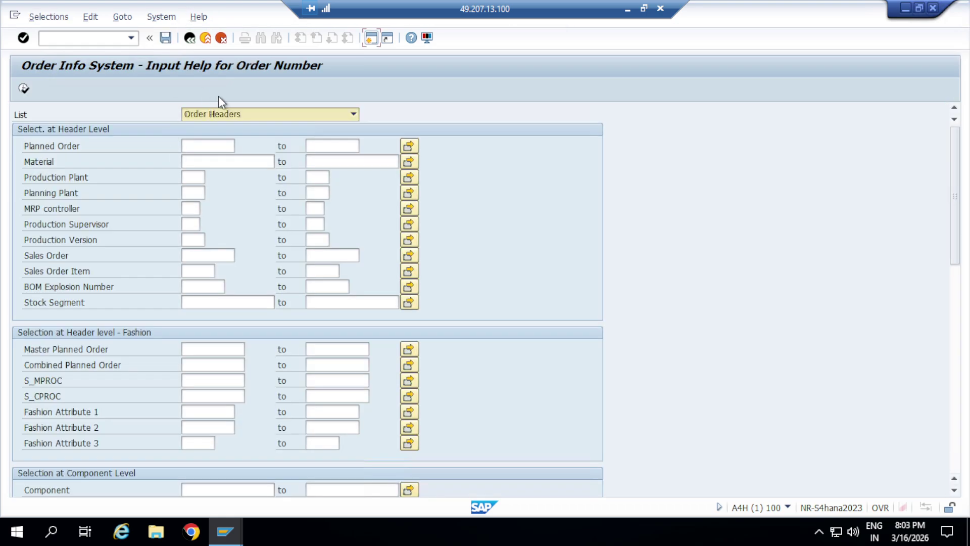
{"action": "left_click", "coordinate": [189, 38]}
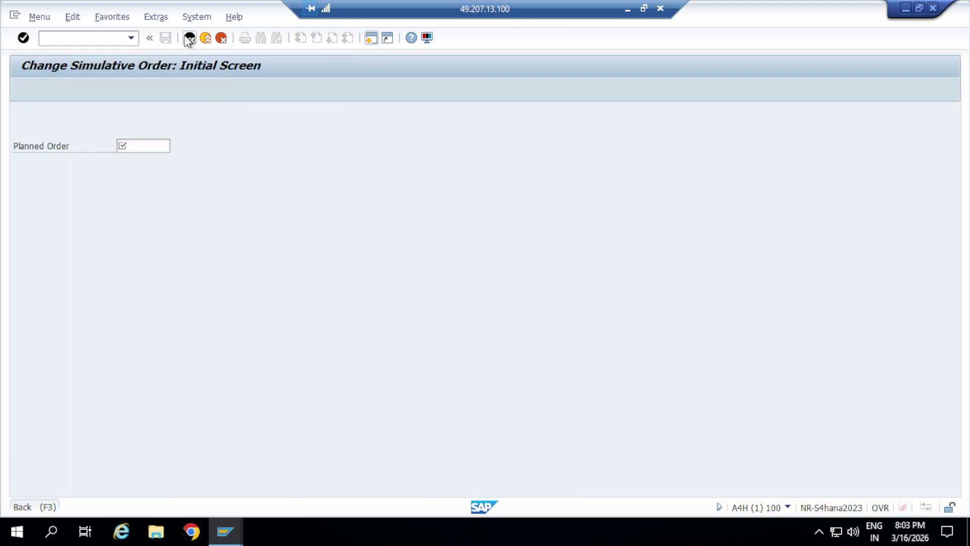
{"action": "left_click", "coordinate": [190, 38]}
Open transaction SM12 and search the lock table for entries held by the user blocking VOV8
{"action": "type", "text": "SM12"}
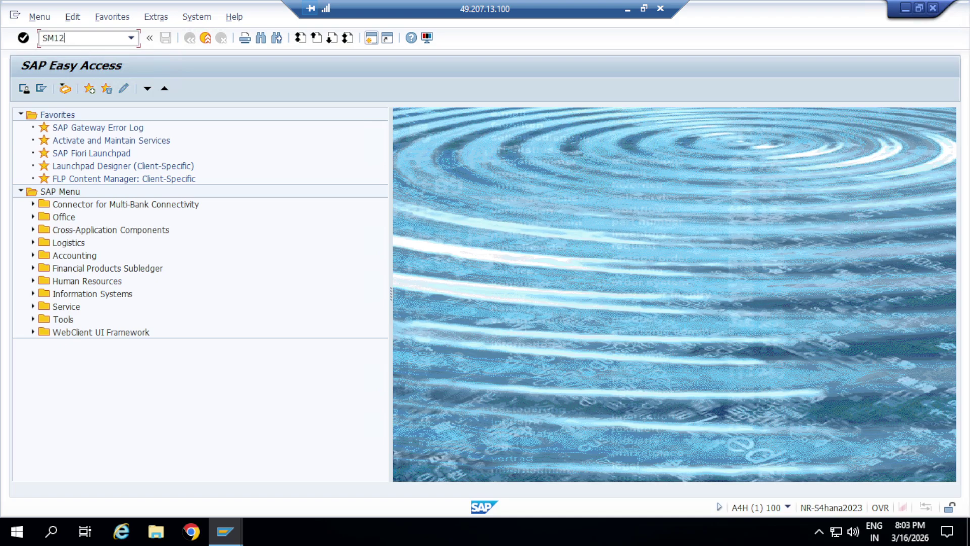
{"action": "key", "text": "Return"}
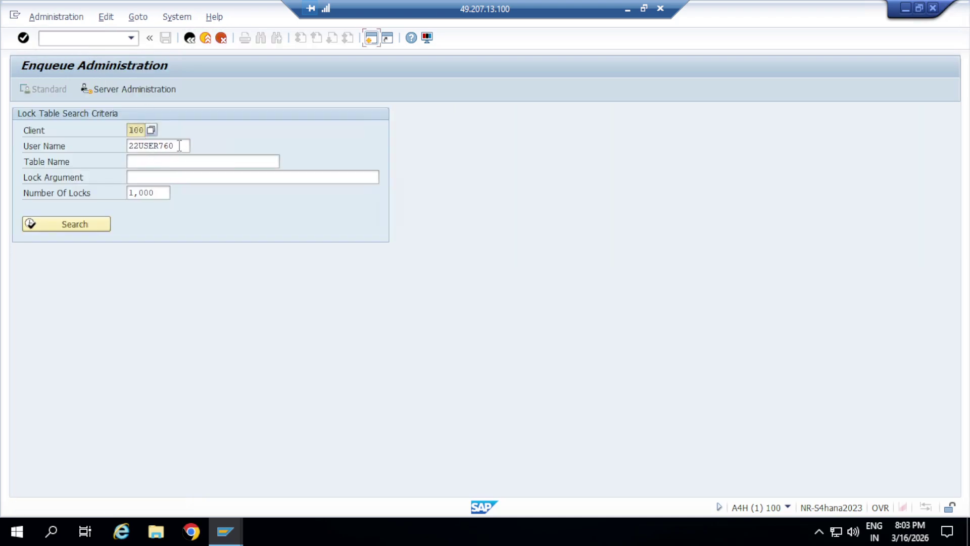
{"action": "double_click", "coordinate": [179, 146]}
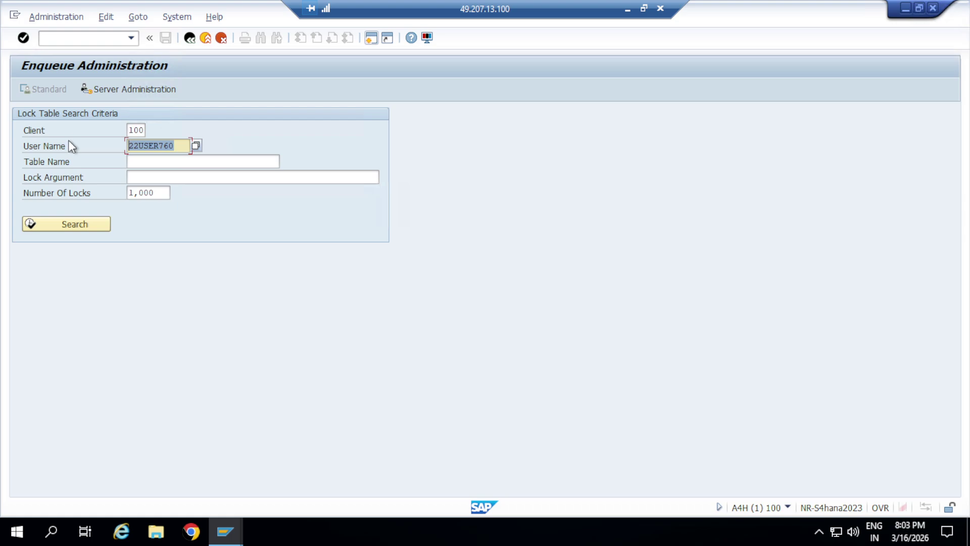
{"action": "type", "text": "JANFUN29"}
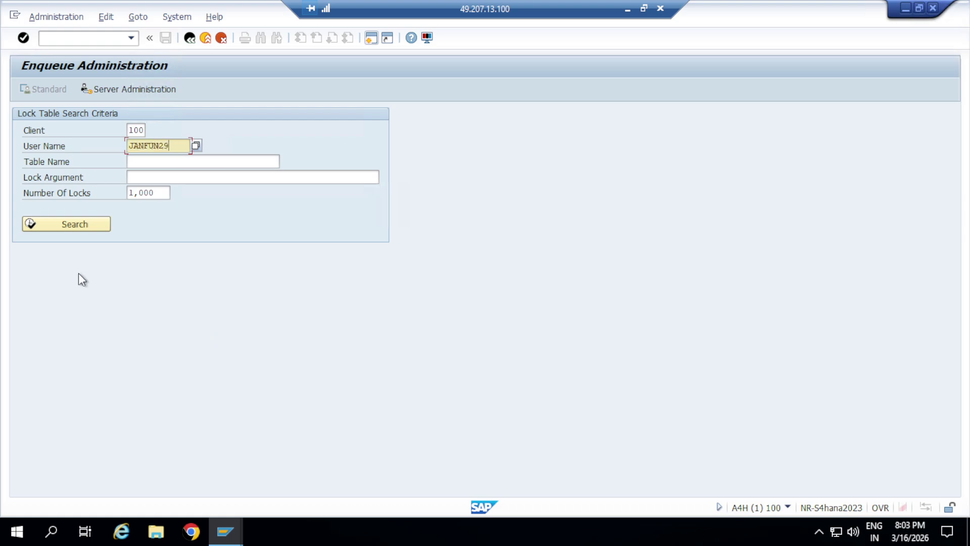
{"action": "left_click", "coordinate": [78, 222]}
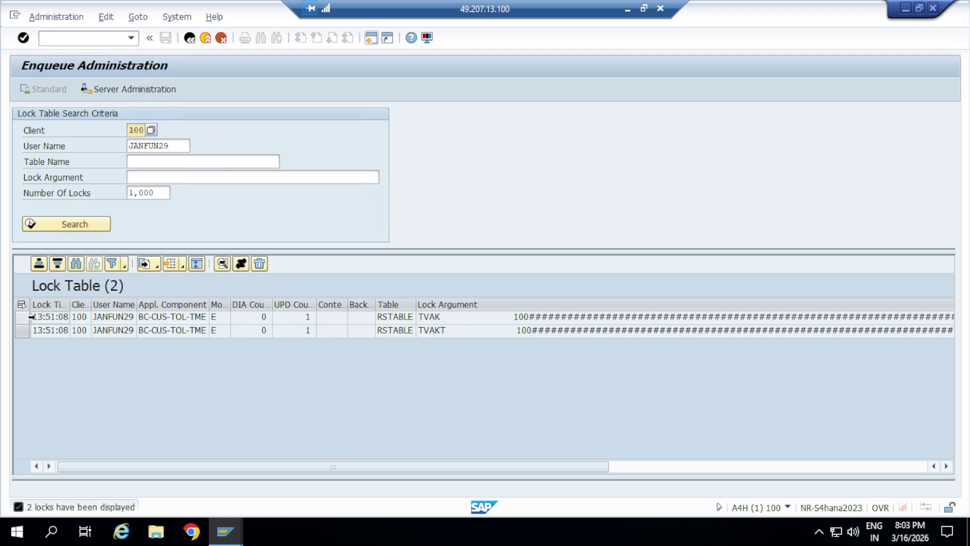
Delete that user's TVAK and TVAKT lock entries and leave Enqueue Administration
{"action": "left_click", "coordinate": [24, 317]}
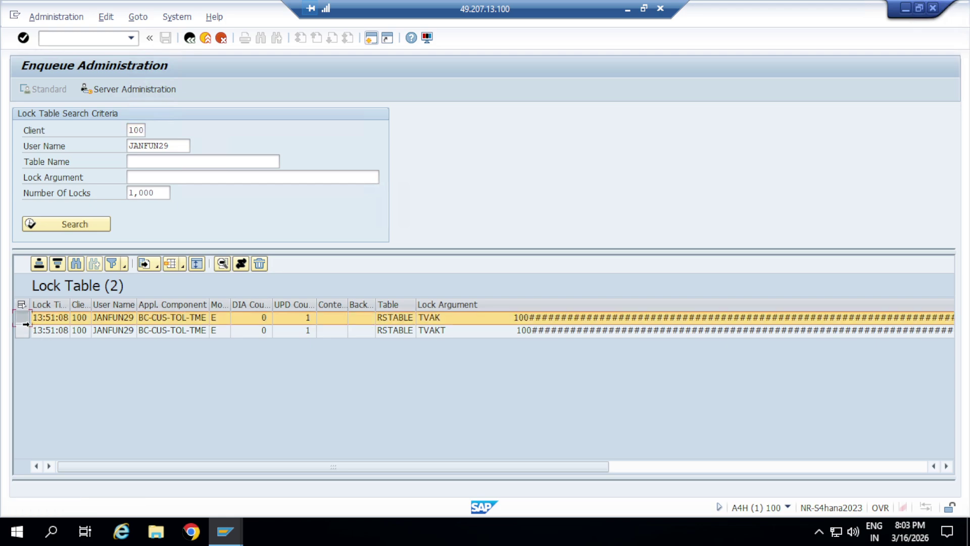
{"action": "left_click", "coordinate": [22, 331], "text": "ctrl"}
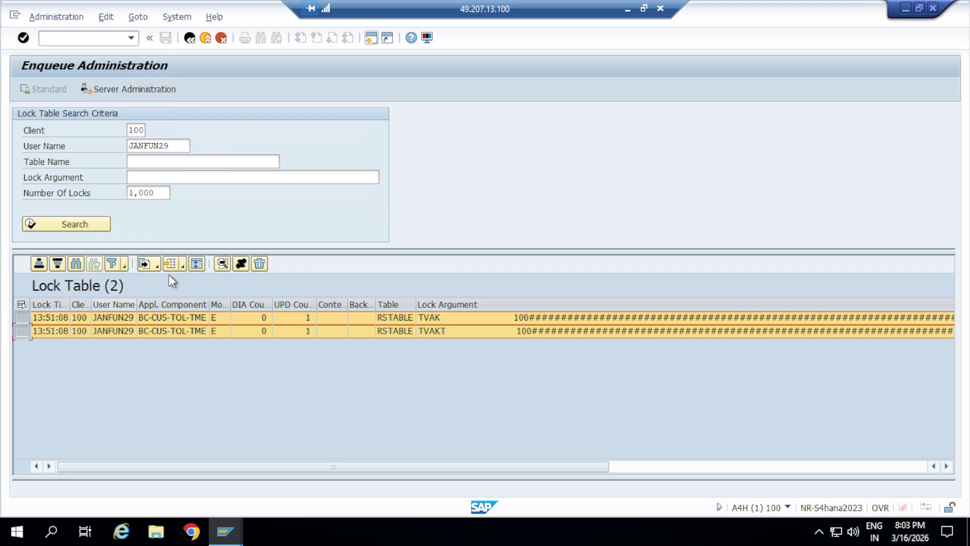
{"action": "left_click", "coordinate": [259, 263]}
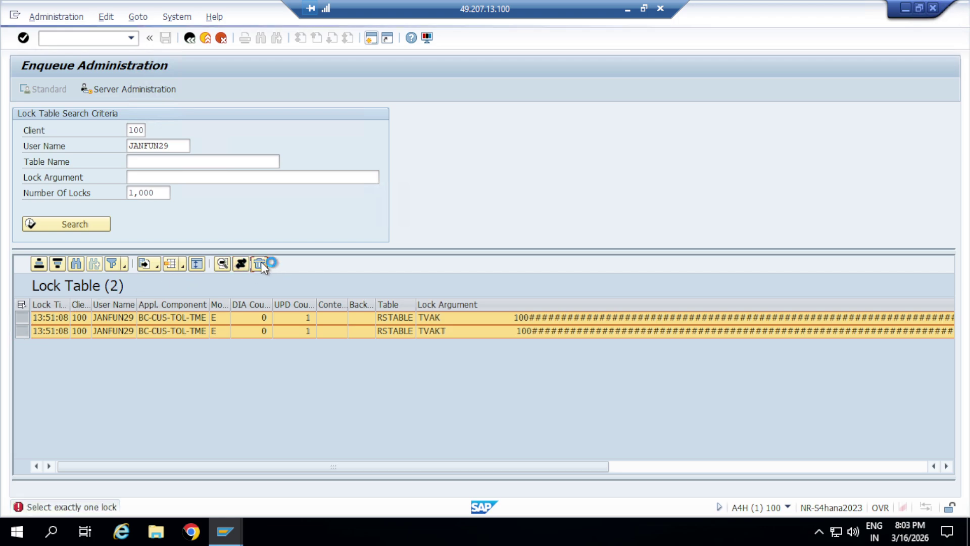
{"action": "left_click", "coordinate": [213, 307]}
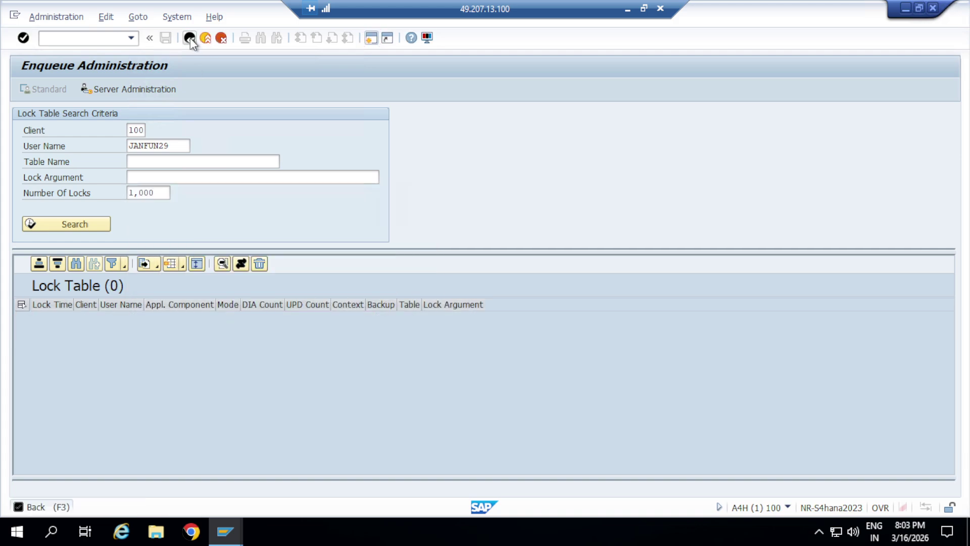
{"action": "left_click", "coordinate": [190, 38]}
Open transaction VOV8, position the list on sales document type YOR2 and open its details
{"action": "type", "text": "VO"}
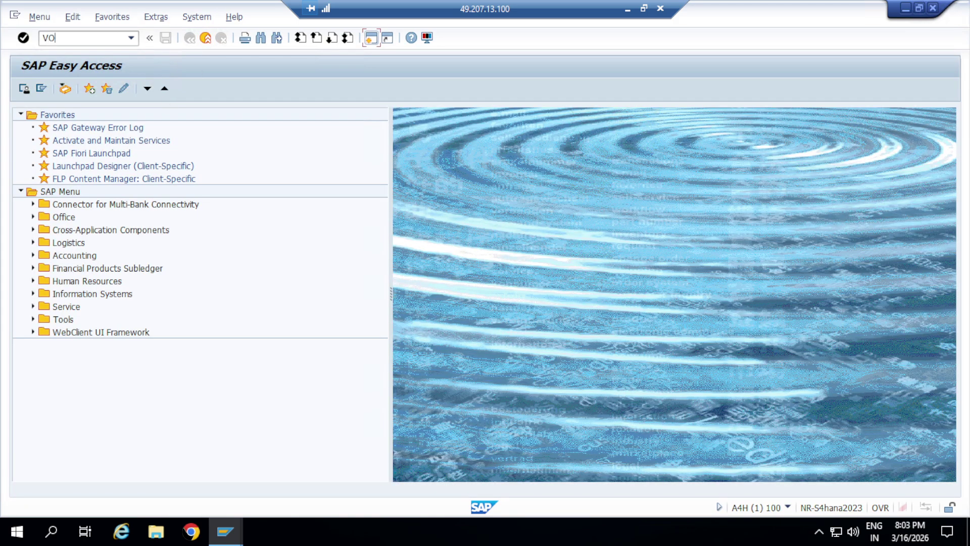
{"action": "type", "text": "V8"}
{"action": "key", "text": "Return"}
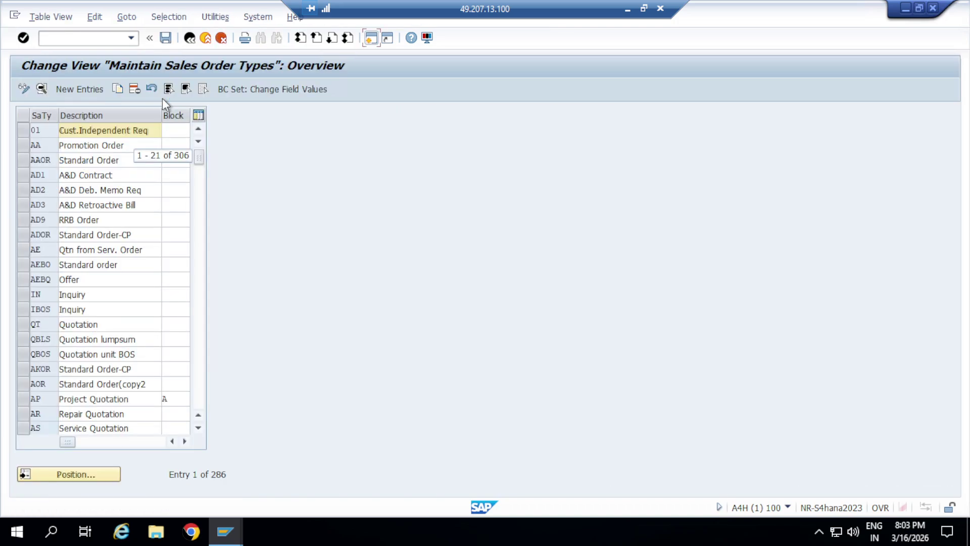
{"action": "left_click", "coordinate": [75, 474]}
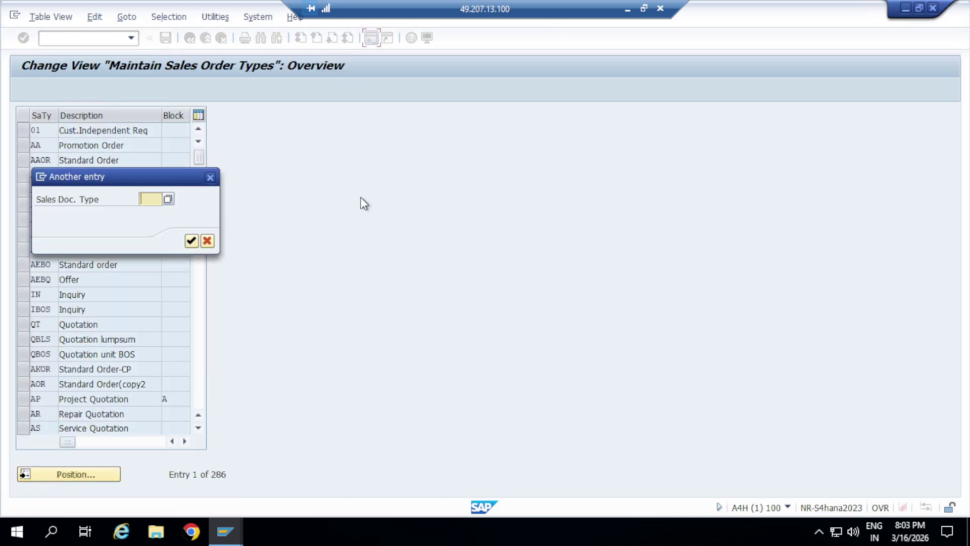
{"action": "type", "text": "YOR2"}
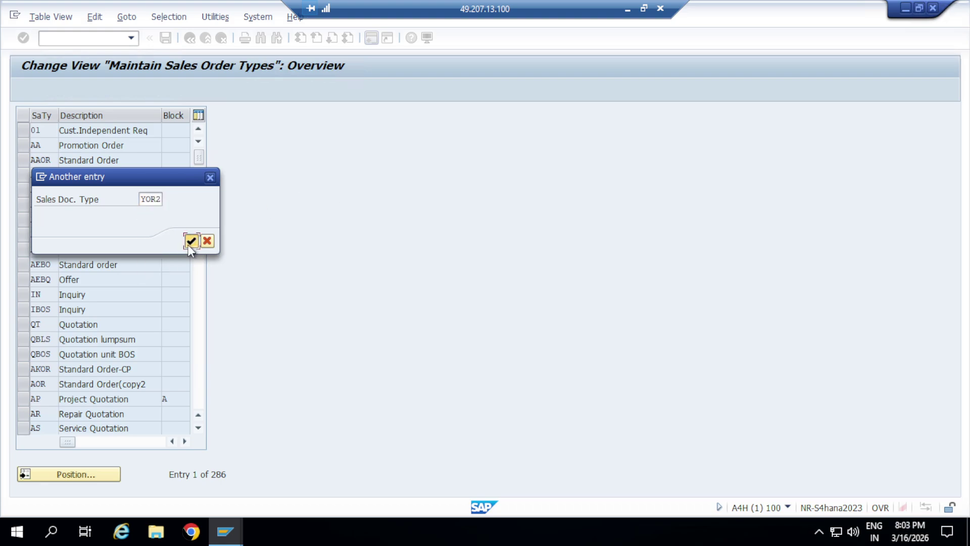
{"action": "left_click", "coordinate": [189, 243]}
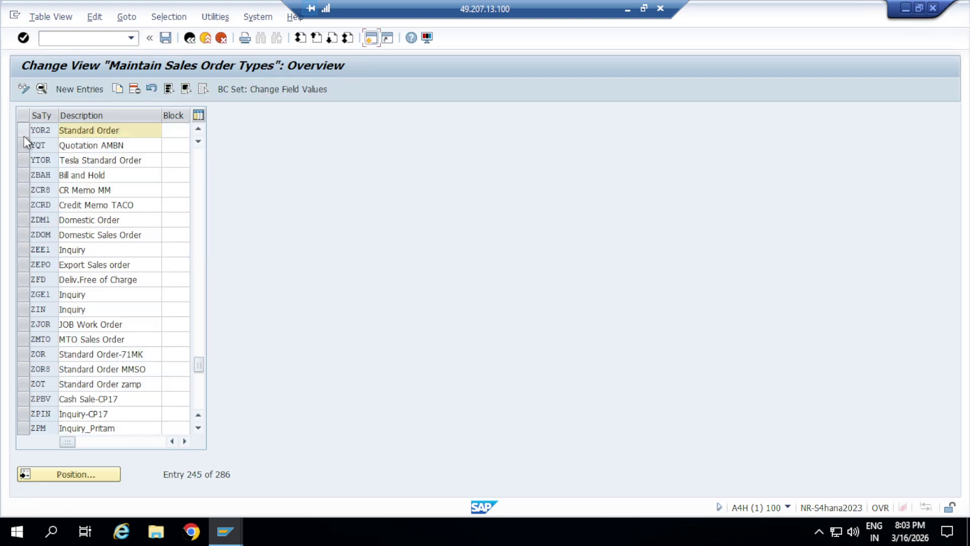
{"action": "left_click", "coordinate": [42, 132]}
{"action": "double_click", "coordinate": [42, 132]}
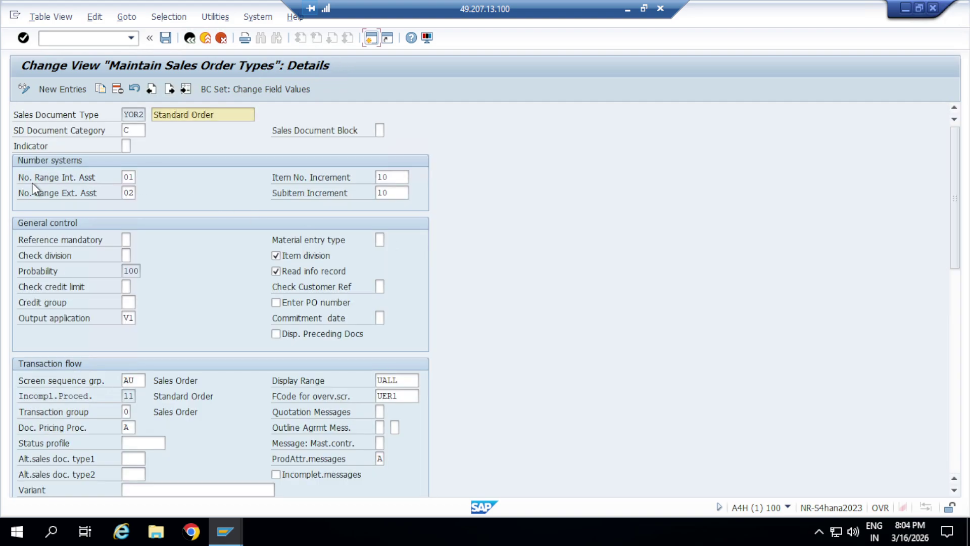
Set YOR2's internal number range assignment to R1 and save the document type
{"action": "left_click", "coordinate": [132, 178]}
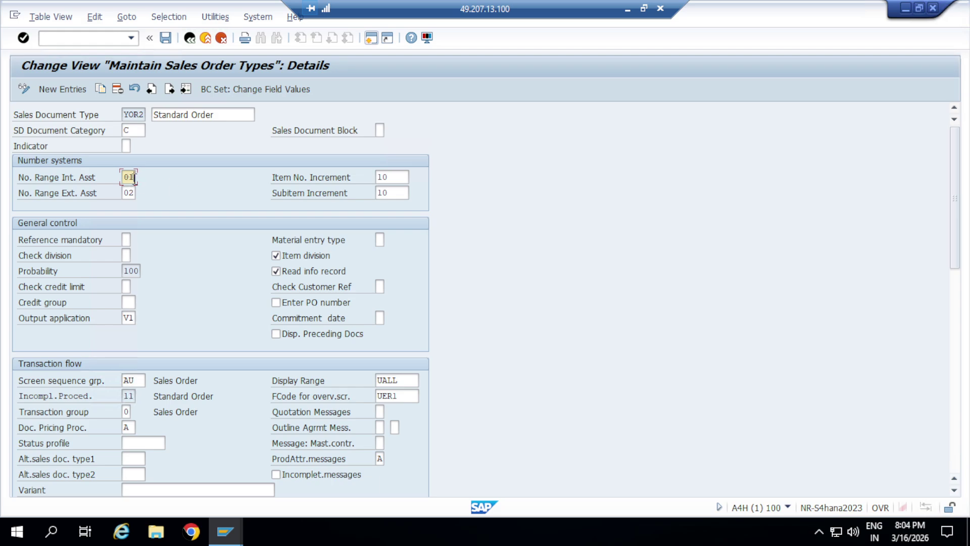
{"action": "key", "text": "BackSpace"}
{"action": "key", "text": "BackSpace"}
{"action": "left_click", "coordinate": [132, 195]}
{"action": "left_click", "coordinate": [165, 39]}
{"action": "left_click", "coordinate": [23, 38]}
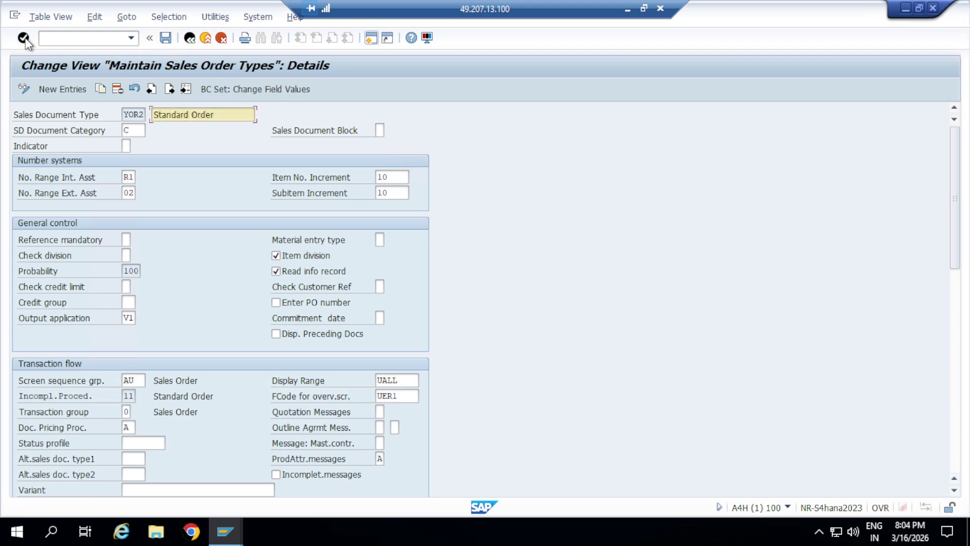
{"action": "left_click", "coordinate": [165, 38]}
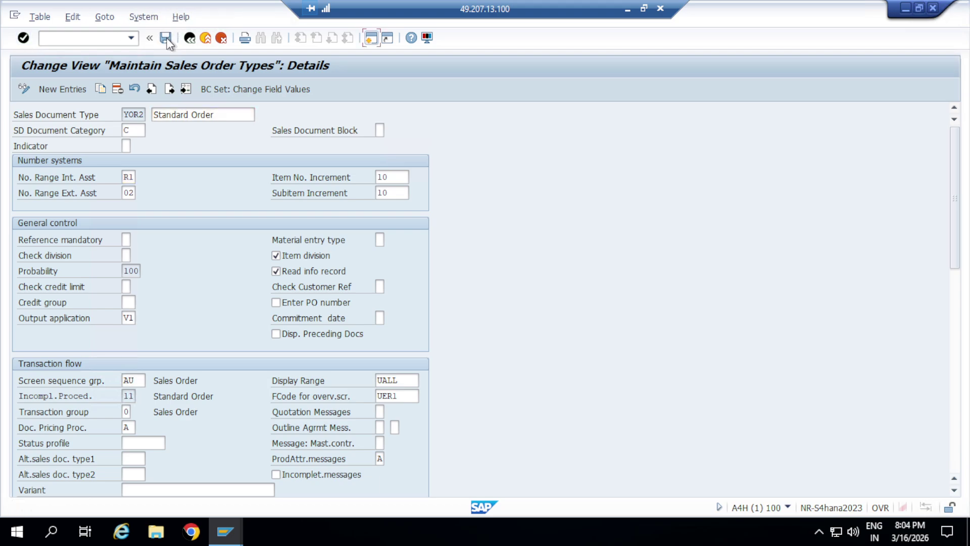
{"action": "left_click", "coordinate": [209, 240]}
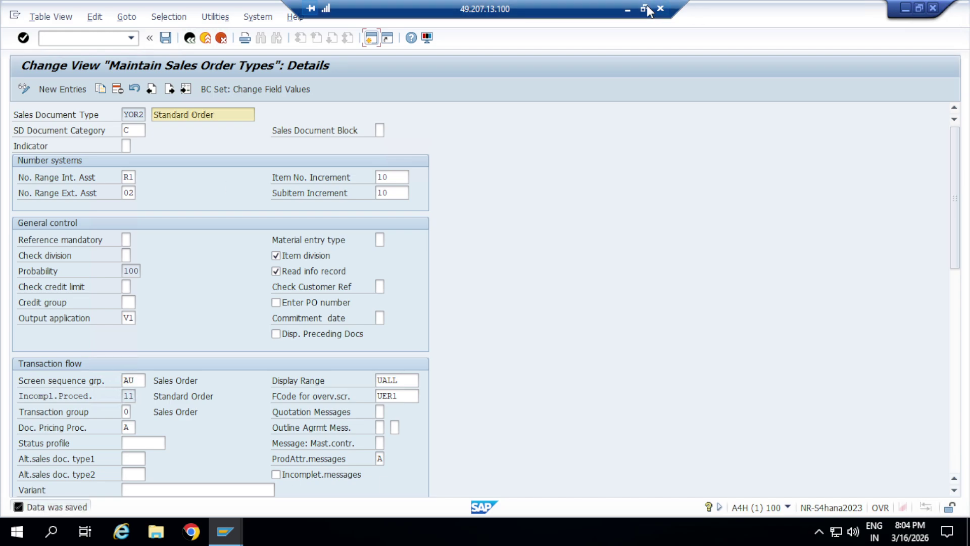
Check the sales order notes in the Excel workbook and return to the remote SAP session
{"action": "left_click", "coordinate": [627, 9]}
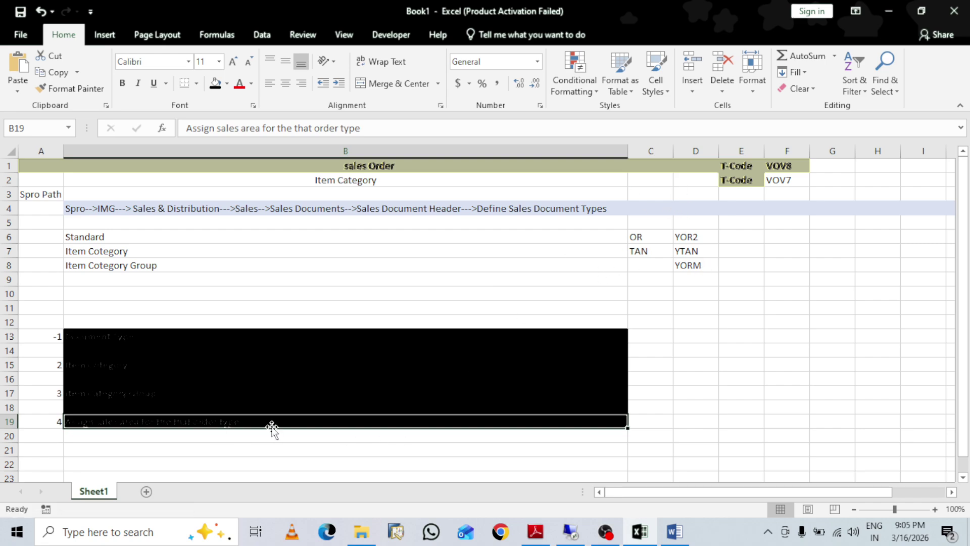
{"action": "left_click", "coordinate": [730, 362]}
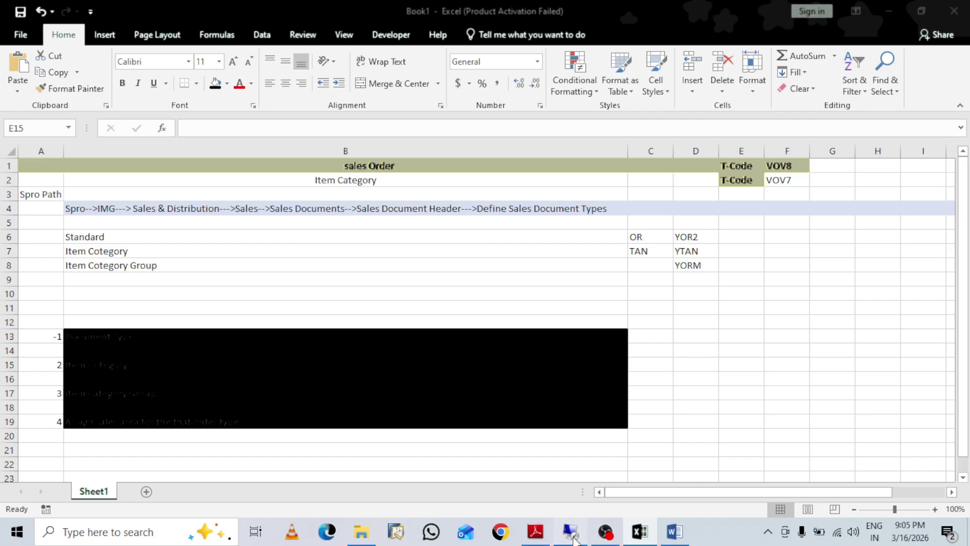
{"action": "left_click", "coordinate": [570, 531]}
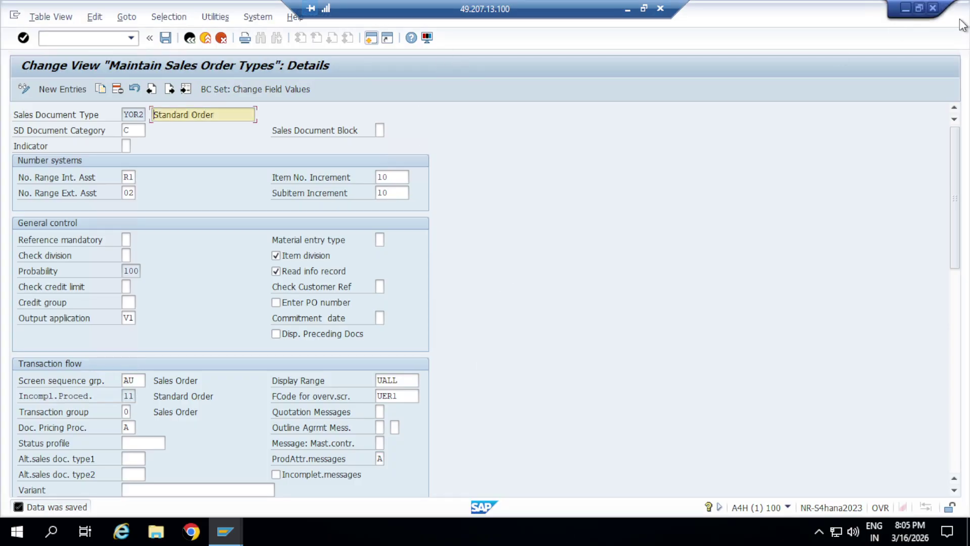
Log off the current SAP session and bring up the A4H logon screen again
{"action": "left_click", "coordinate": [932, 9]}
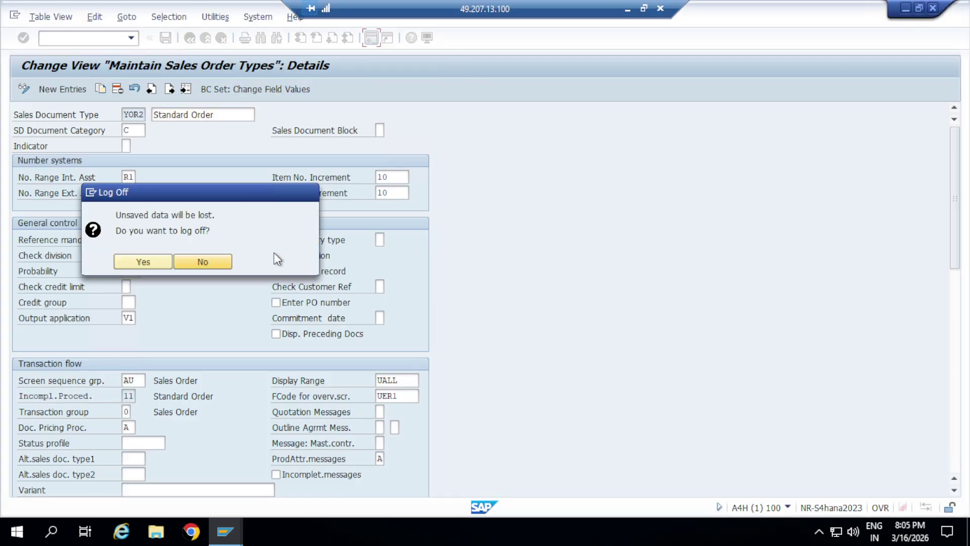
{"action": "left_click", "coordinate": [159, 260]}
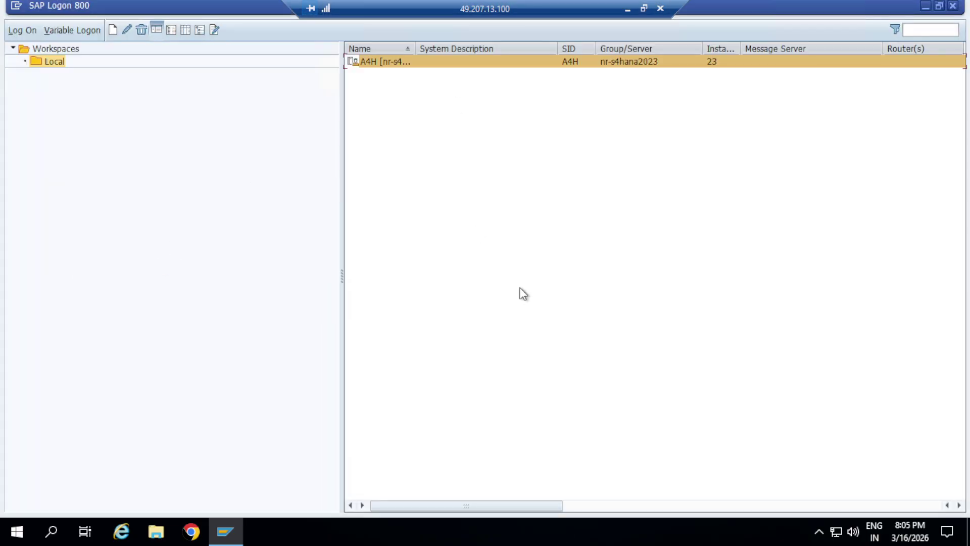
{"action": "left_click", "coordinate": [225, 533]}
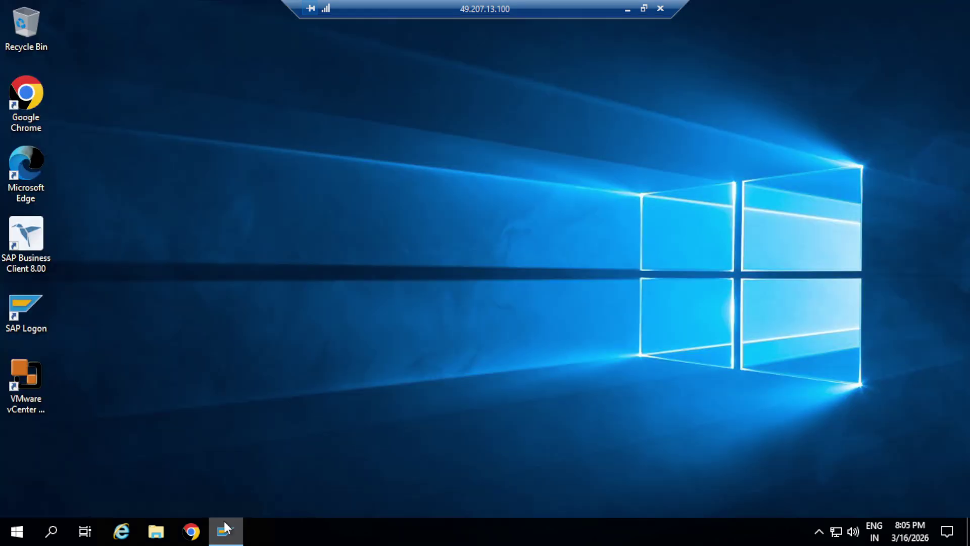
{"action": "right_click", "coordinate": [225, 536]}
{"action": "left_click", "coordinate": [232, 543]}
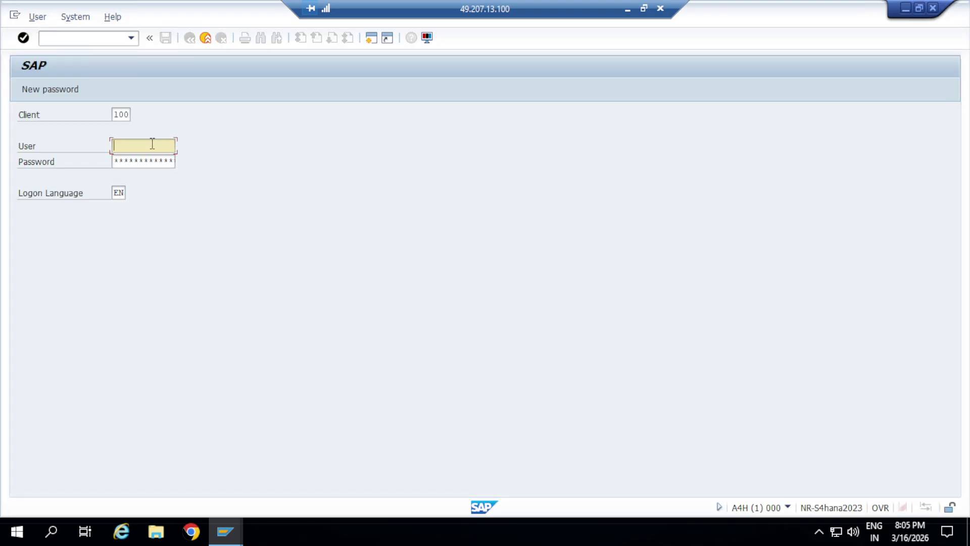
Log on to client 100 with the SAP user ID and the account password
{"action": "type", "text": "22"}
{"action": "left_click", "coordinate": [144, 159]}
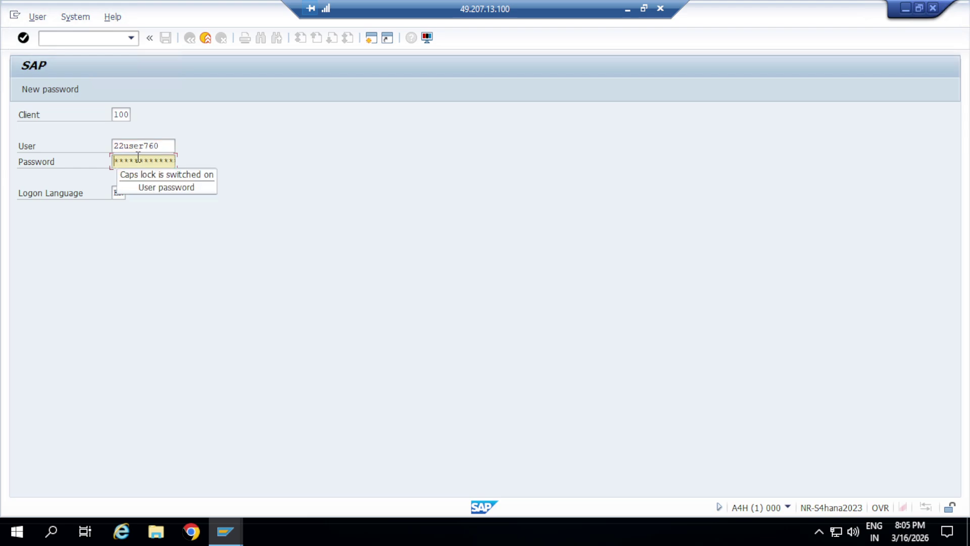
{"action": "type", "text": "***"}
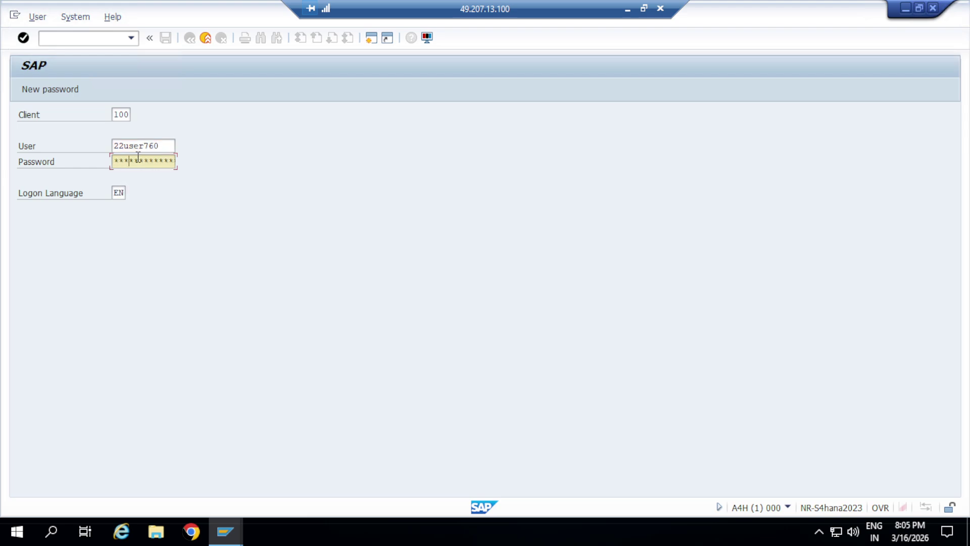
{"action": "type", "text": "****"}
{"action": "key", "text": "Return"}
Open transaction VA02 and search the sales documents of sales organization AMBN
{"action": "type", "text": "V"}
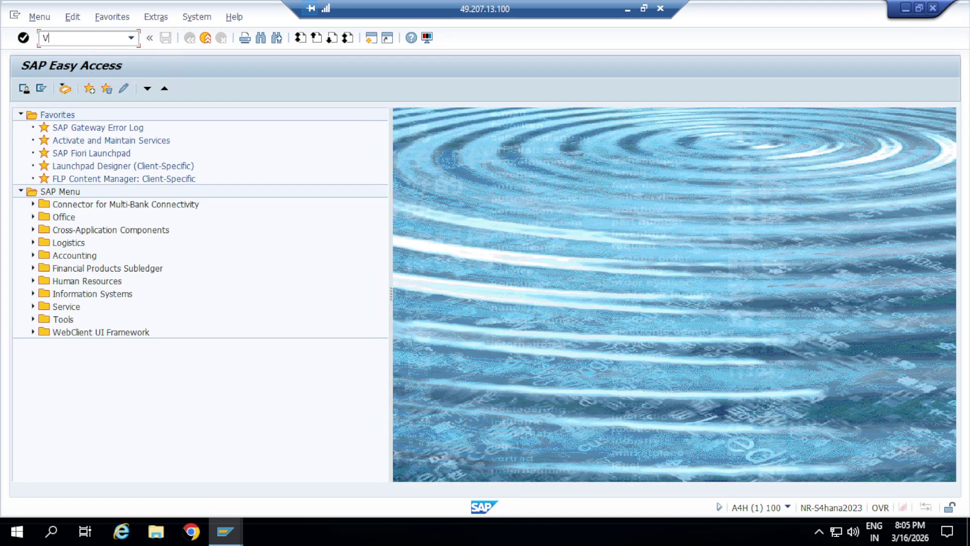
{"action": "type", "text": "A02"}
{"action": "key", "text": "Return"}
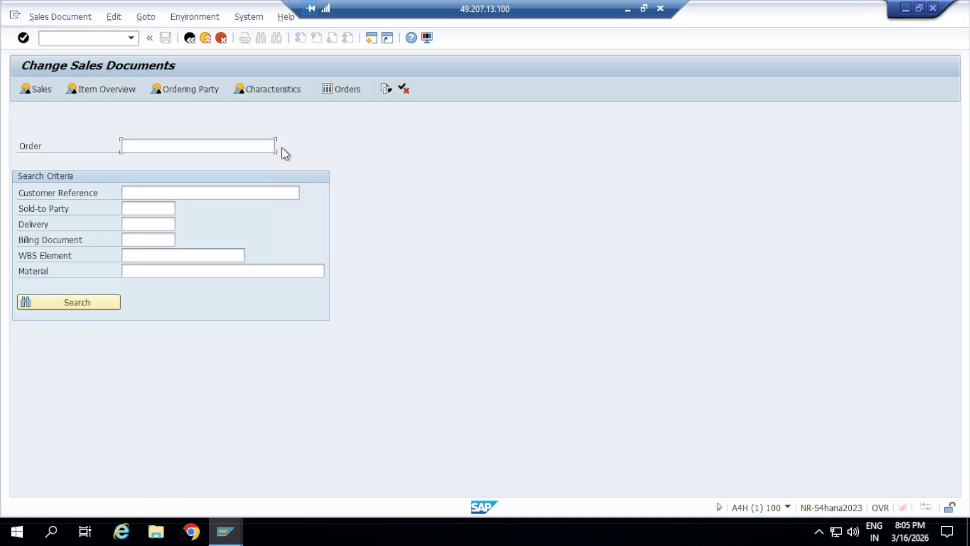
{"action": "key", "text": "F4"}
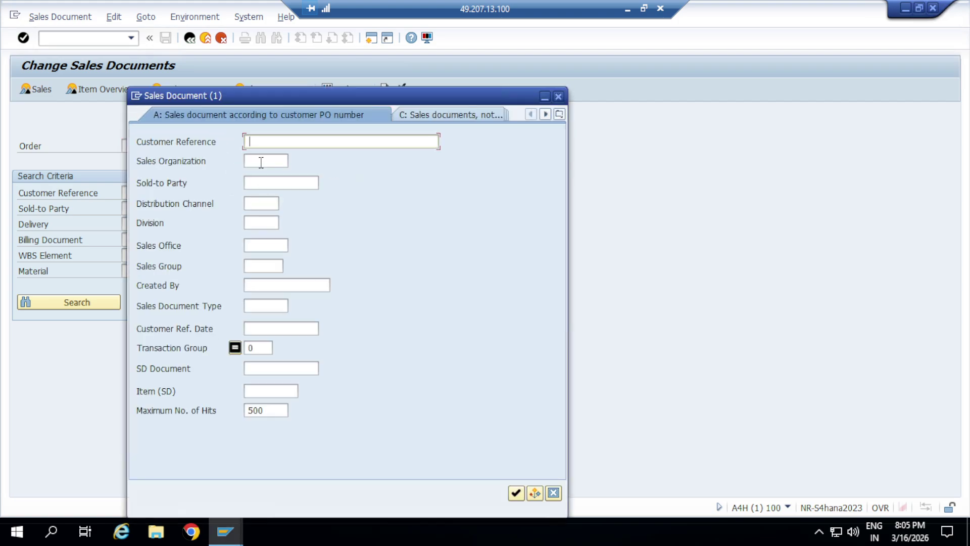
{"action": "left_click", "coordinate": [261, 162]}
{"action": "type", "text": "AMBN"}
{"action": "key", "text": "Return"}
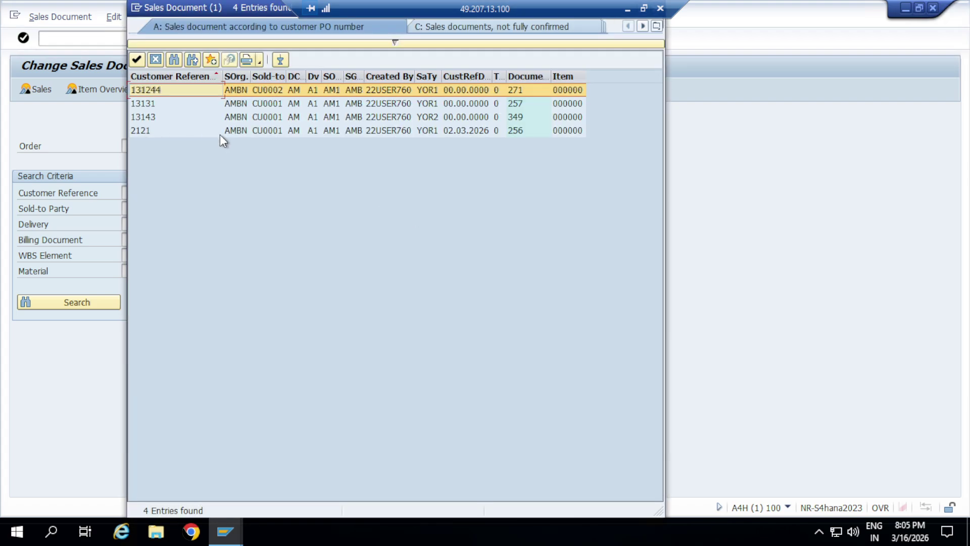
Choose the YOR2 sales document from the search results and open it in change mode
{"action": "left_click", "coordinate": [524, 120]}
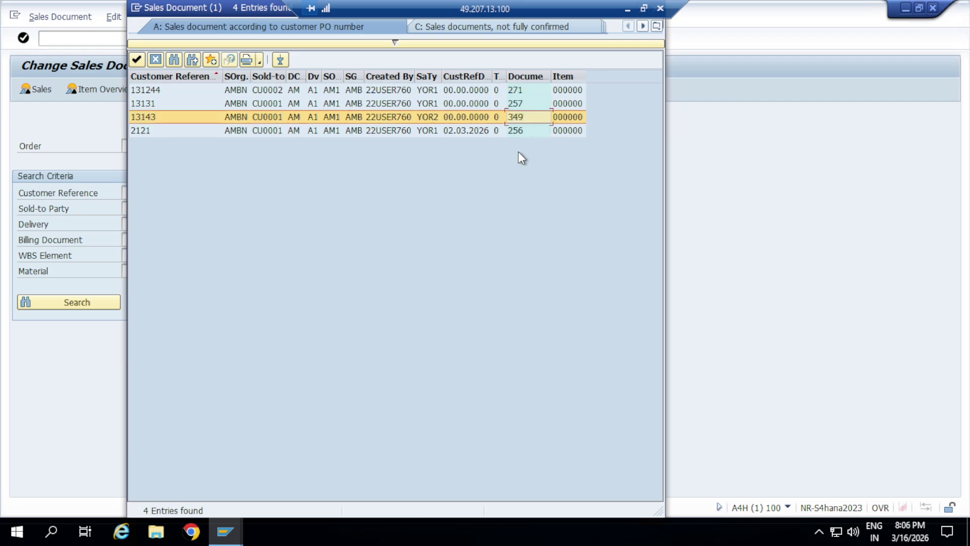
{"action": "double_click", "coordinate": [526, 117]}
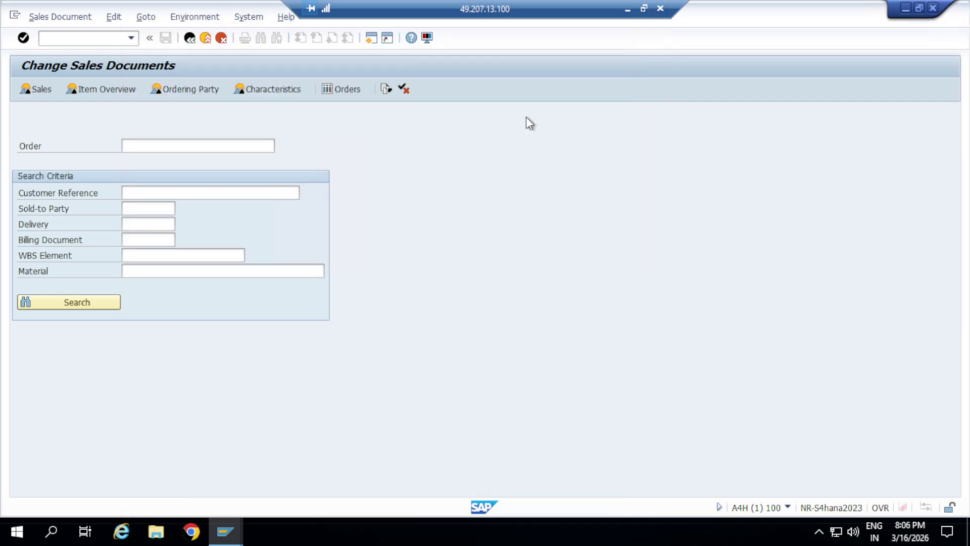
{"action": "key", "text": "Return"}
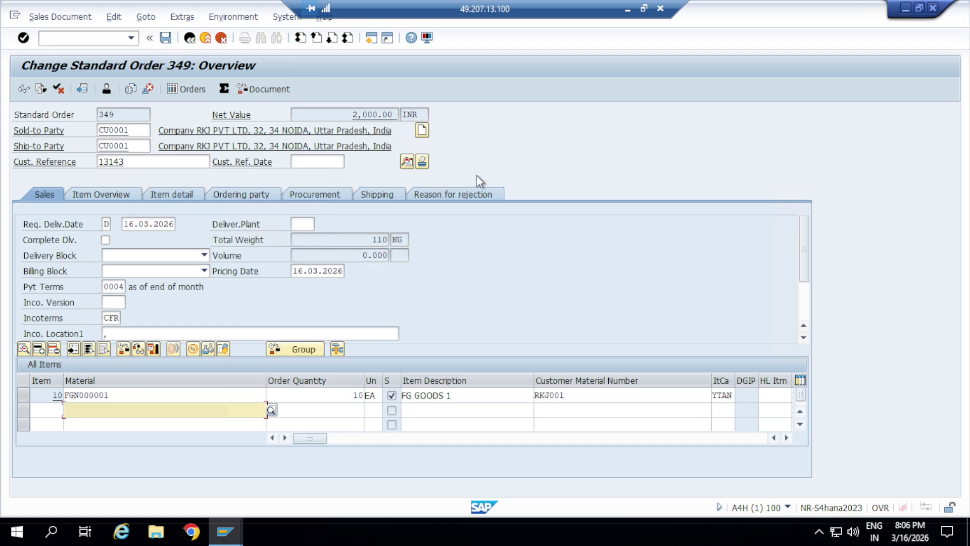
Close the order without changes, clear the Order field and leave Change Sales Documents
{"action": "left_click", "coordinate": [190, 39]}
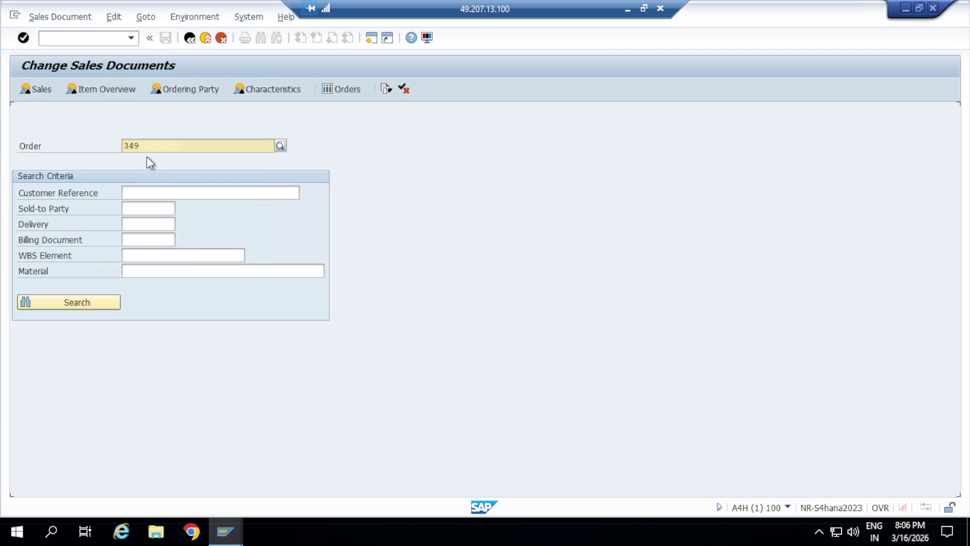
{"action": "double_click", "coordinate": [125, 146]}
{"action": "key", "text": "Delete"}
{"action": "left_click", "coordinate": [190, 40]}
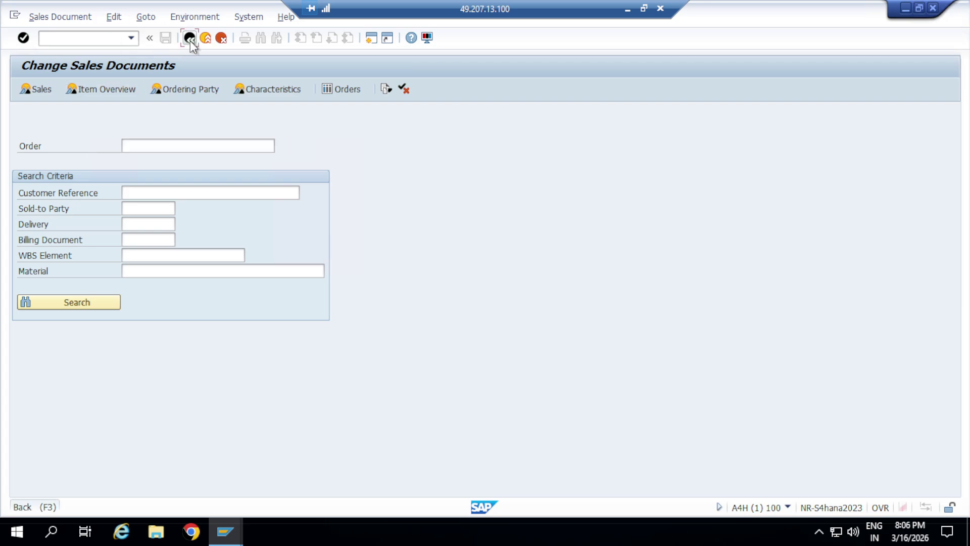
Open transaction VA03 and display the proposed YOR2 sales order
{"action": "type", "text": "V"}
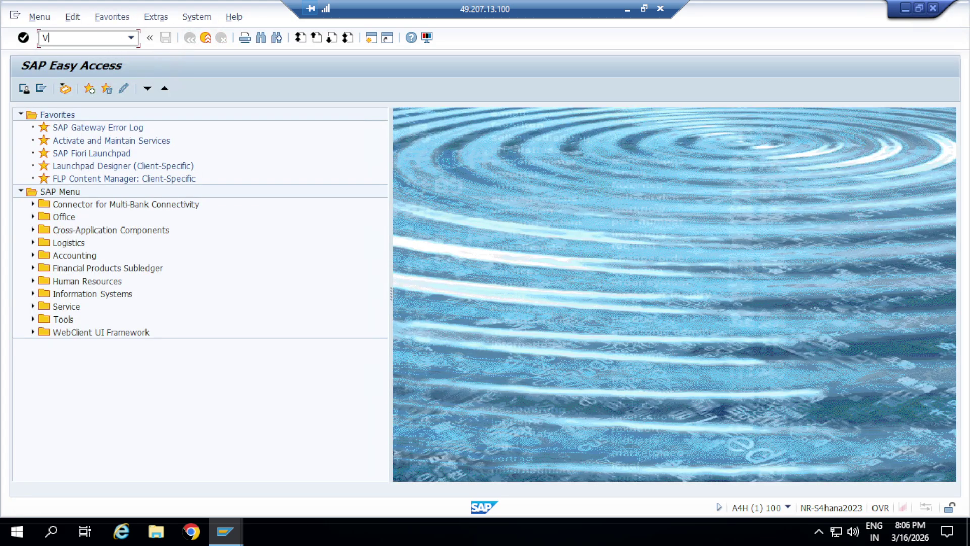
{"action": "type", "text": "A03"}
{"action": "key", "text": "Return"}
{"action": "left_click", "coordinate": [272, 195]}
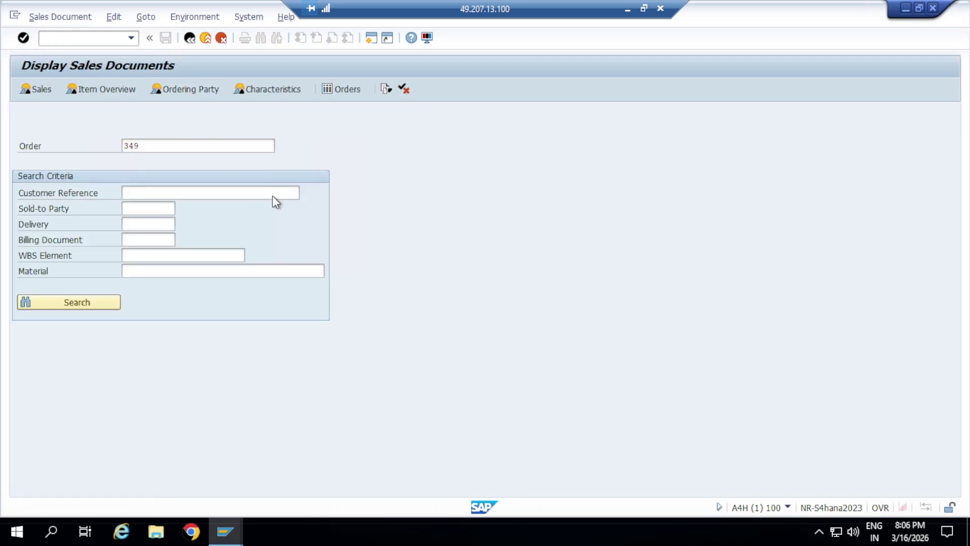
{"action": "key", "text": "Return"}
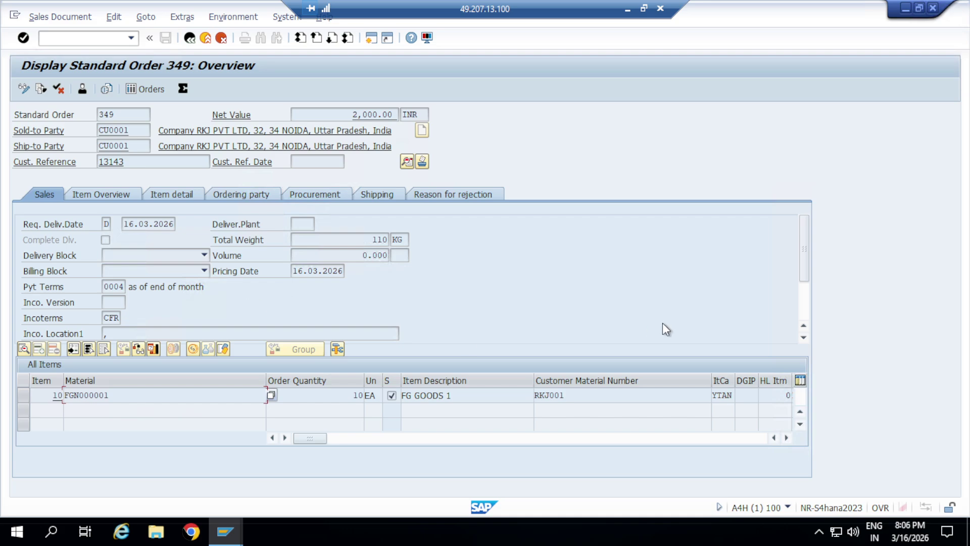
Review the order's item overview, ordering party, procurement, shipping and rejection reason views, and leave the order display
{"action": "left_click", "coordinate": [99, 195]}
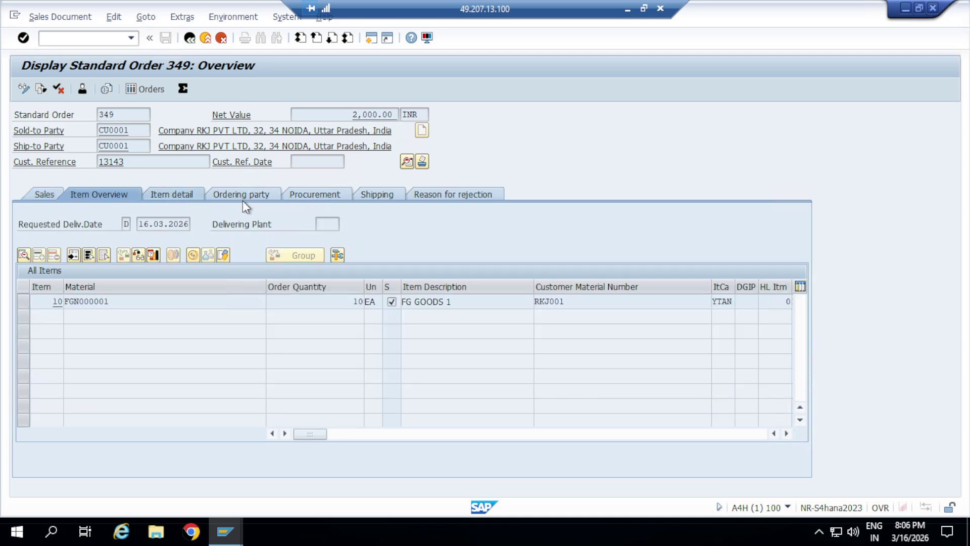
{"action": "left_click", "coordinate": [250, 197]}
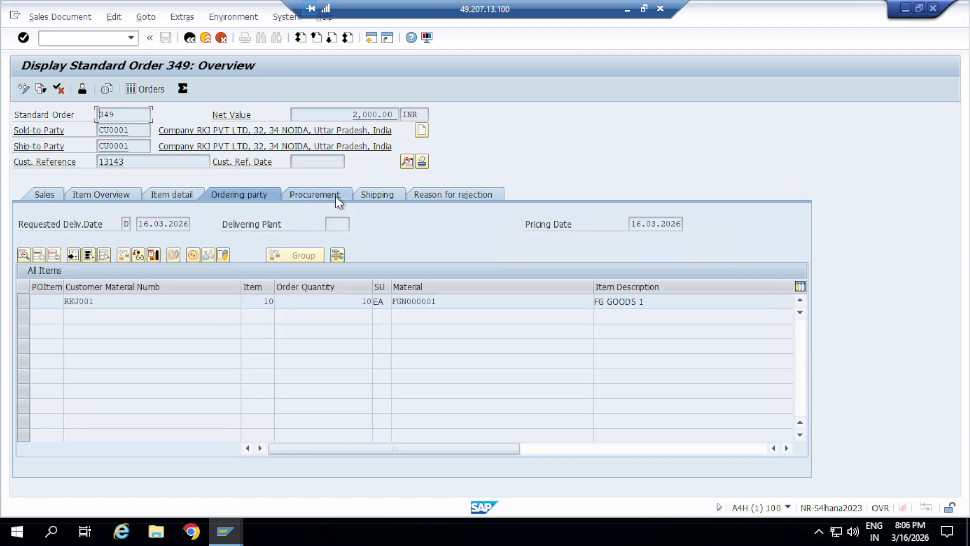
{"action": "left_click", "coordinate": [337, 197]}
{"action": "left_click", "coordinate": [390, 197]}
{"action": "left_click", "coordinate": [450, 198]}
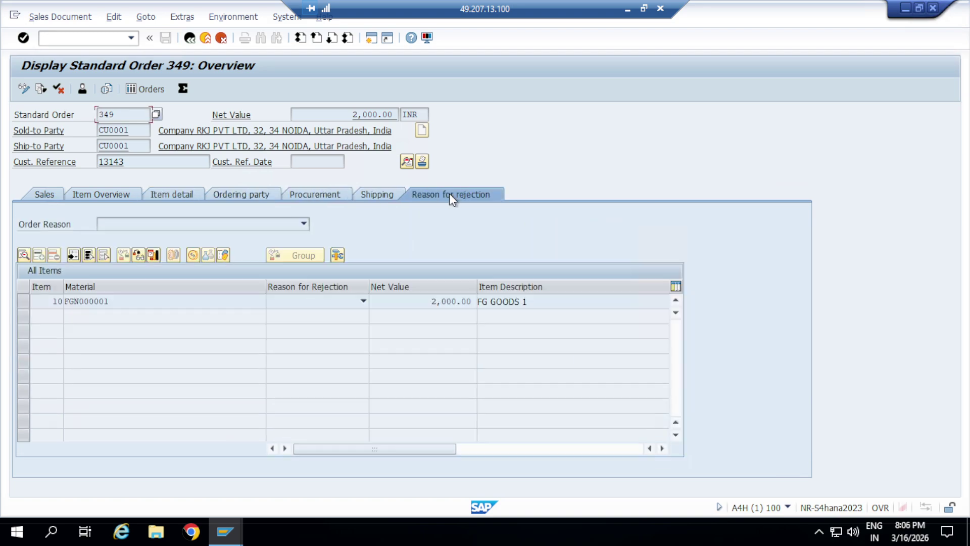
{"action": "left_click", "coordinate": [189, 38]}
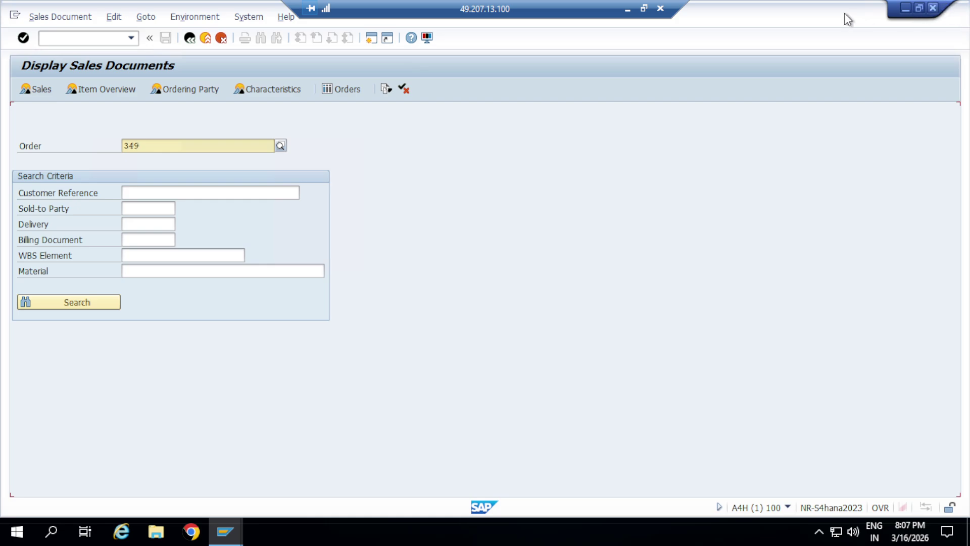
Switch to the Excel workbook Book1 and start saving it
{"action": "left_click", "coordinate": [910, 6]}
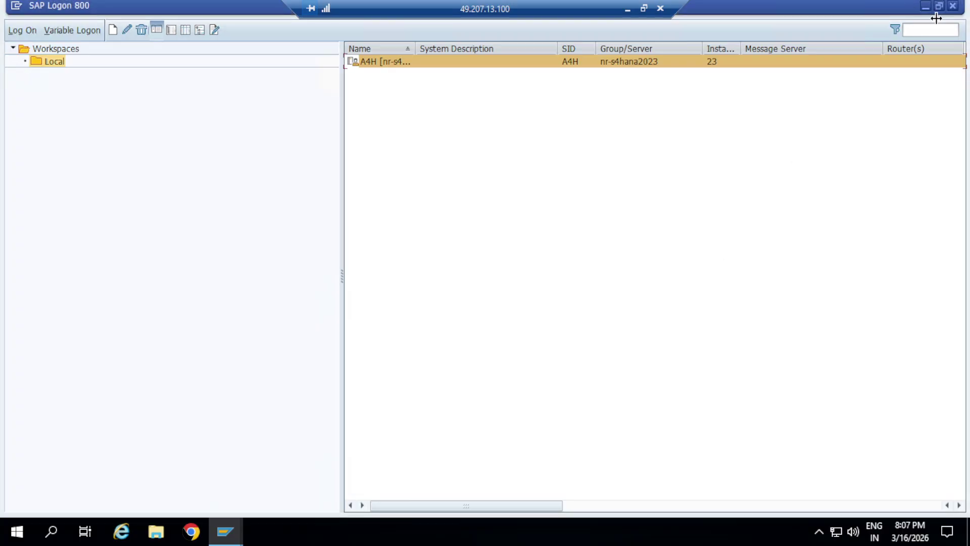
{"action": "left_click", "coordinate": [630, 9]}
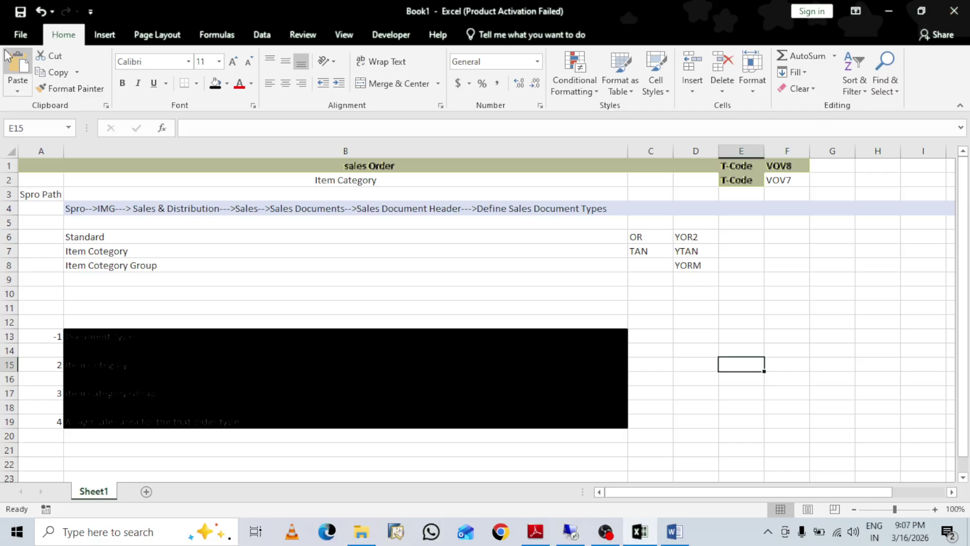
{"action": "left_click", "coordinate": [20, 12]}
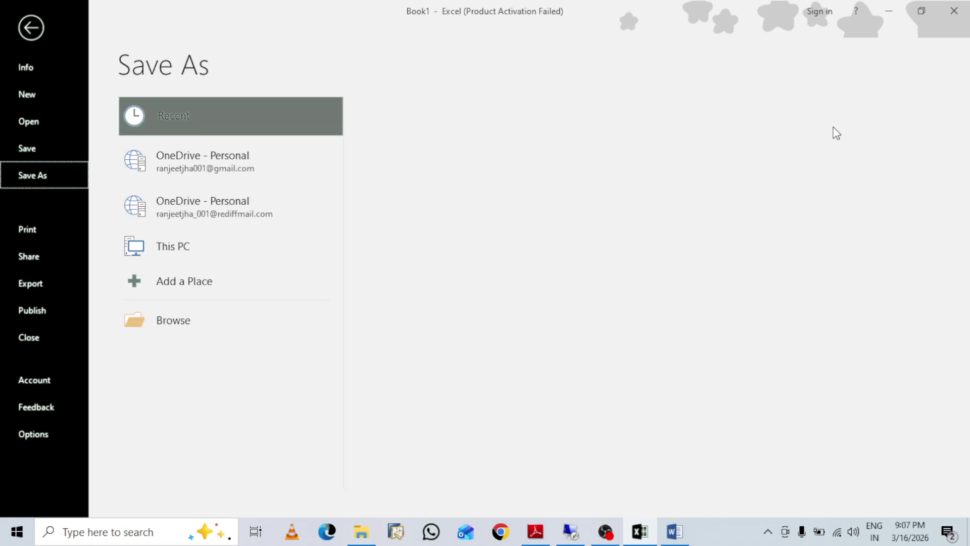